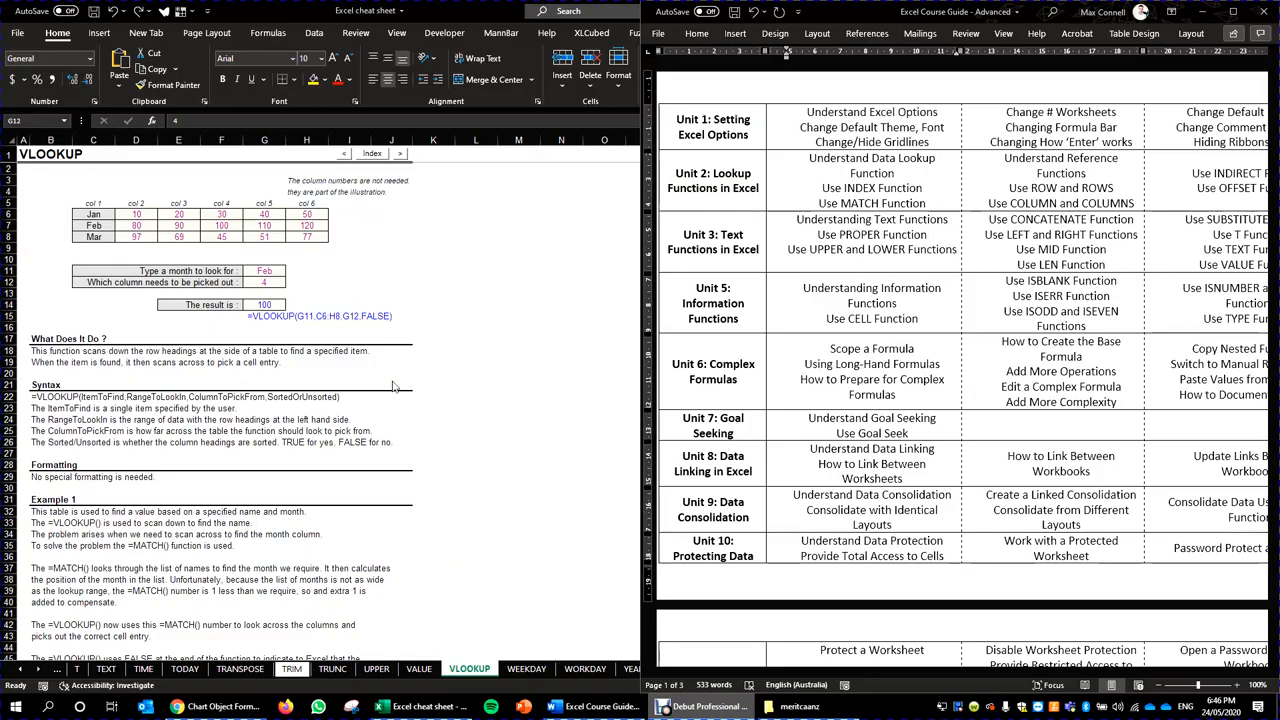
Maximize the workbook window and examine the lookup value, table array and column index arguments of the VLOOKUP formula in G14.
double_click(455, 8)
left_click(252, 293)
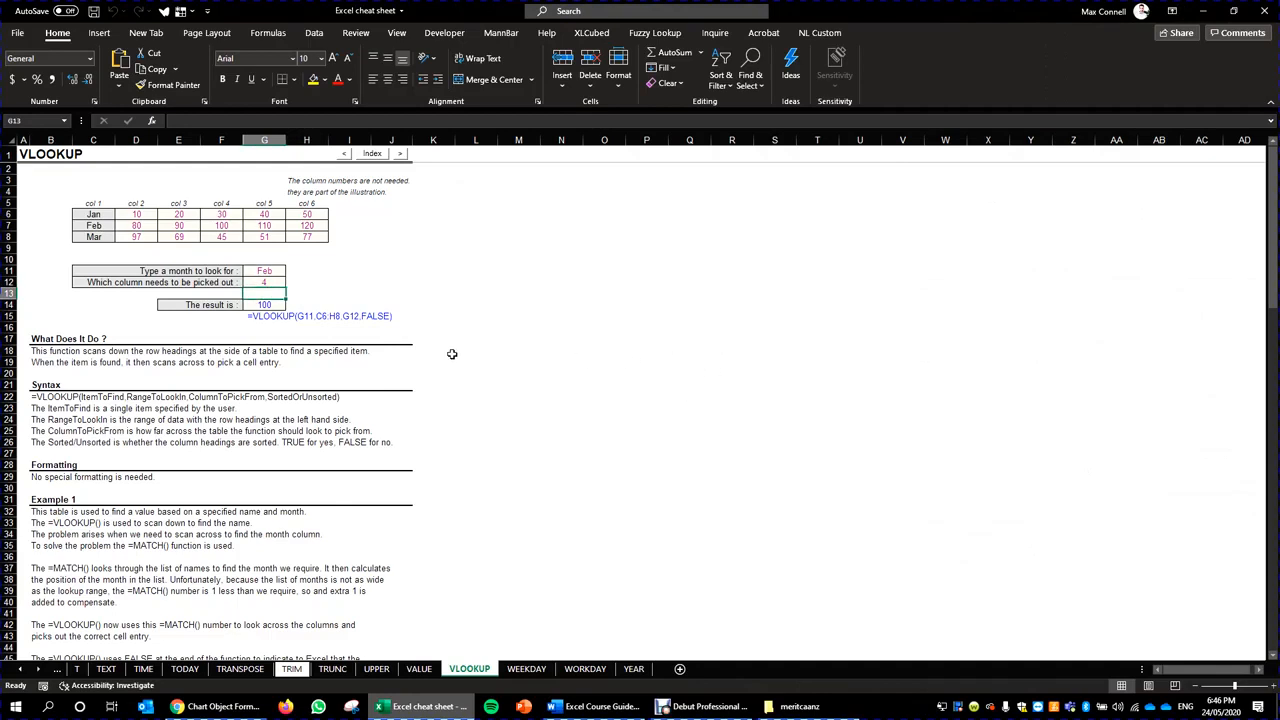
left_click(253, 324)
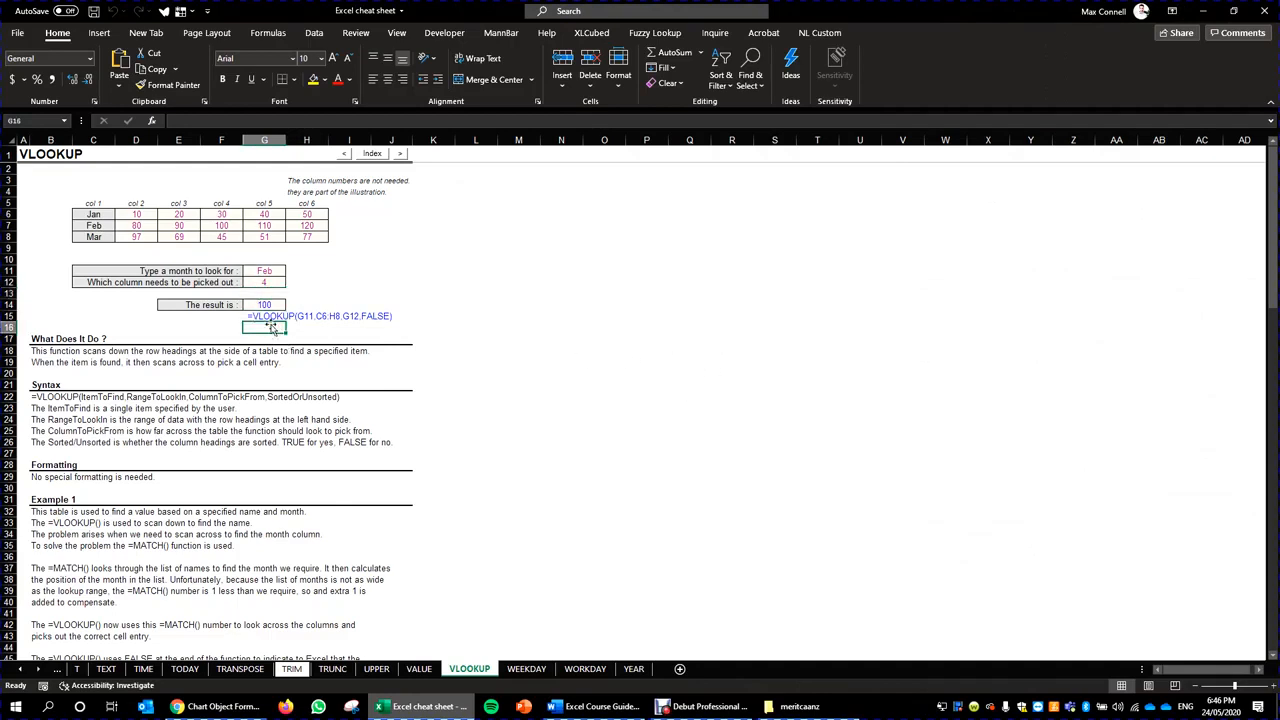
left_click(264, 305)
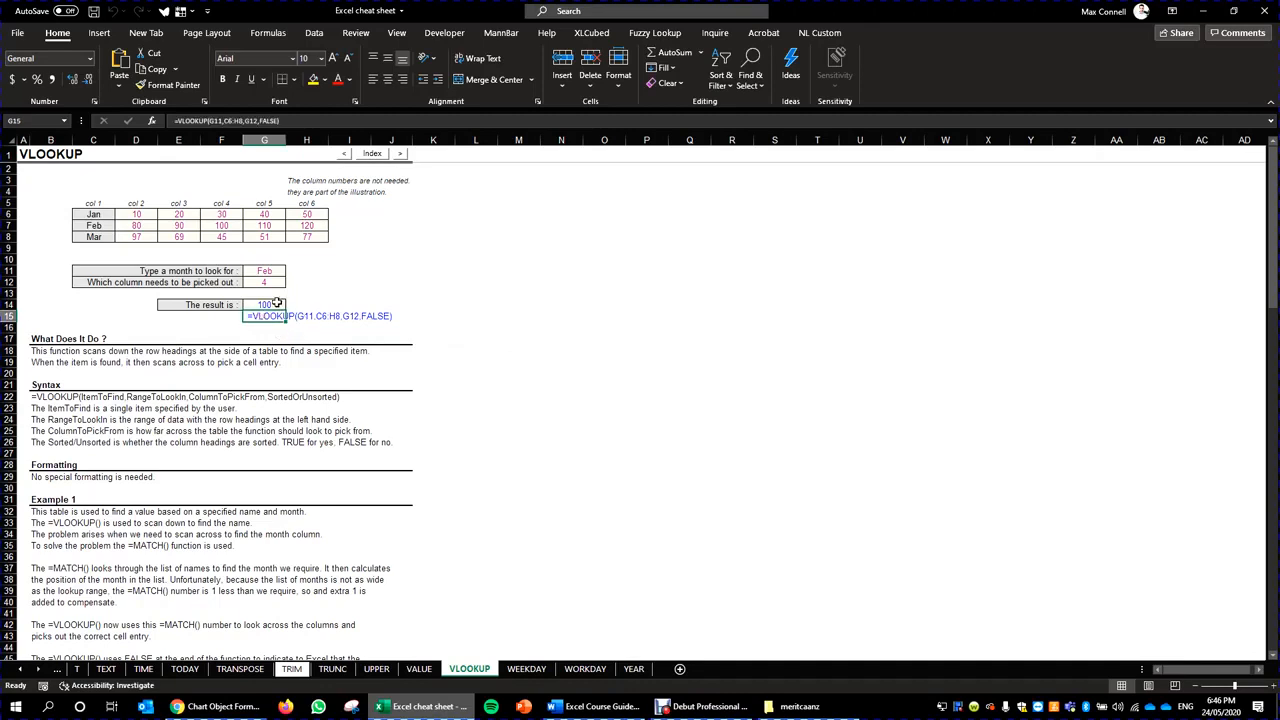
double_click(268, 304)
left_click(228, 319)
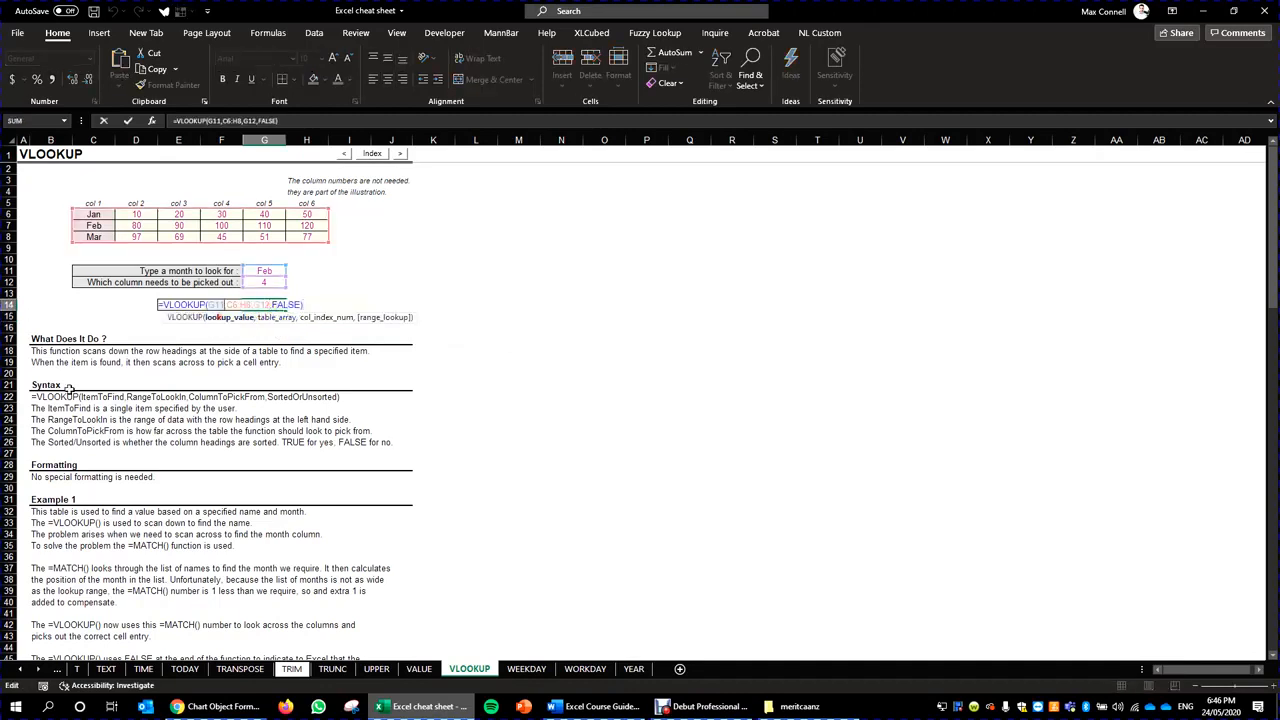
left_click(276, 317)
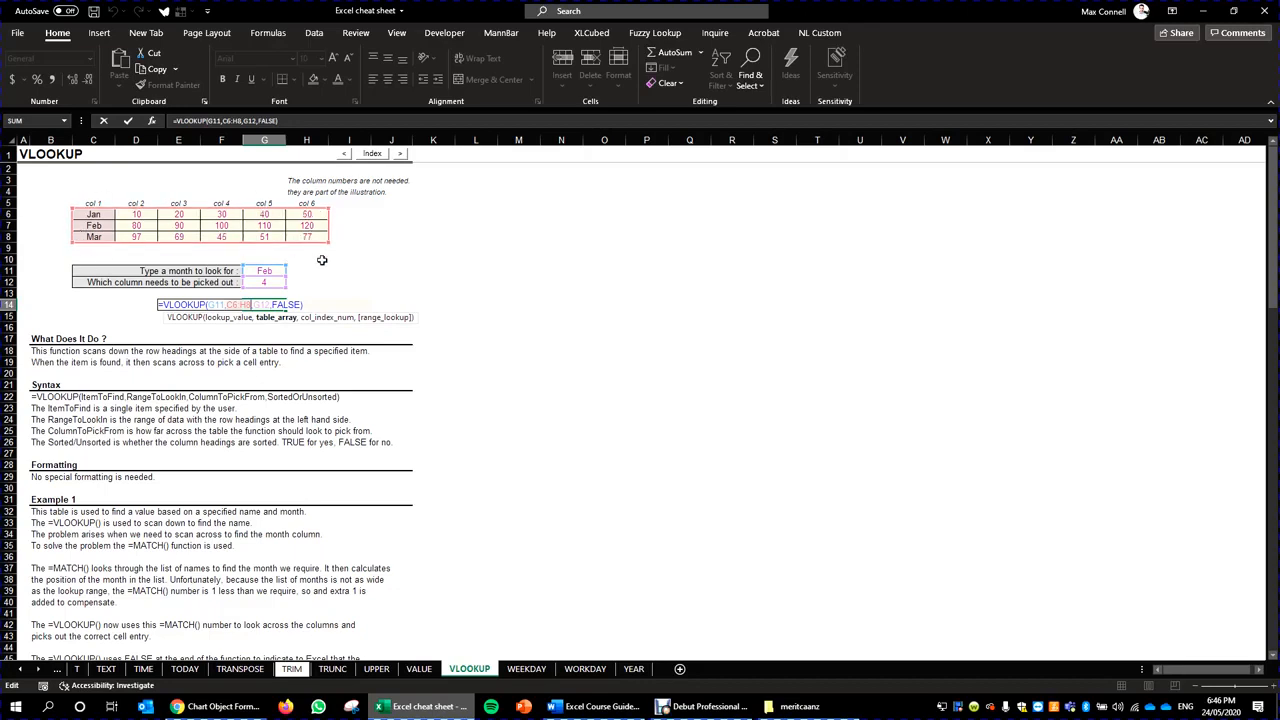
left_click(318, 320)
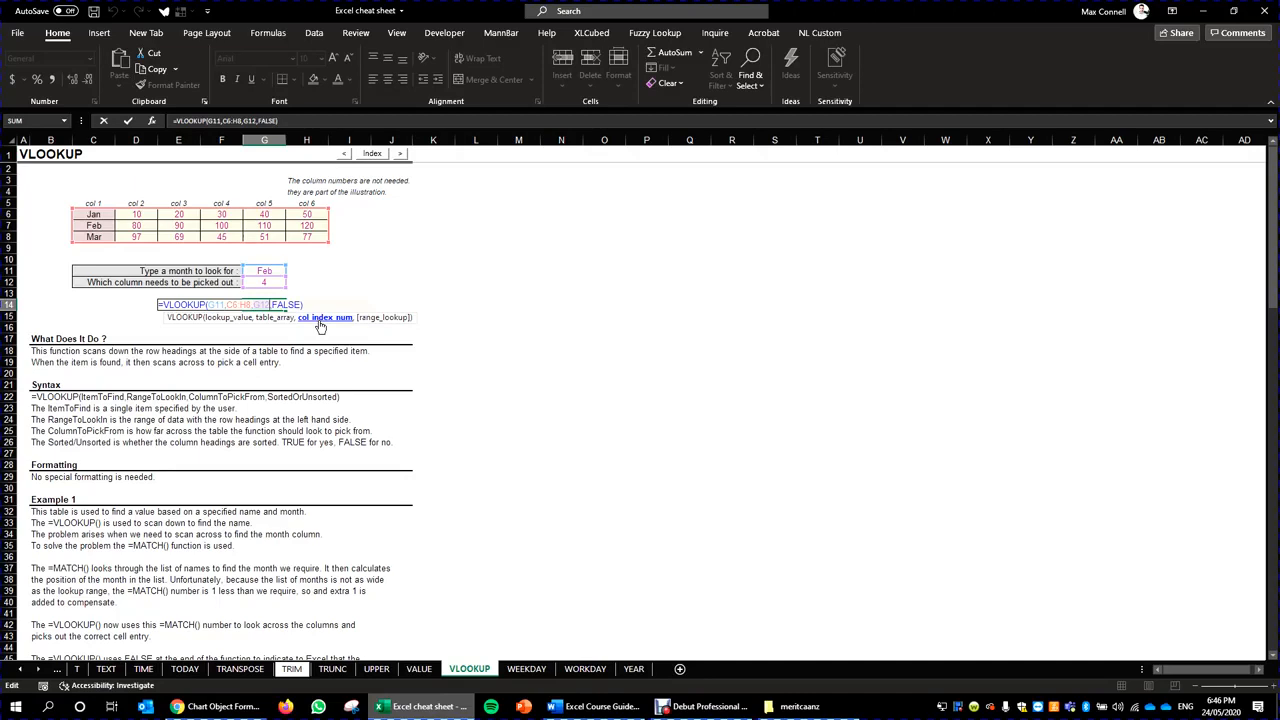
left_click(258, 283)
left_click(224, 226)
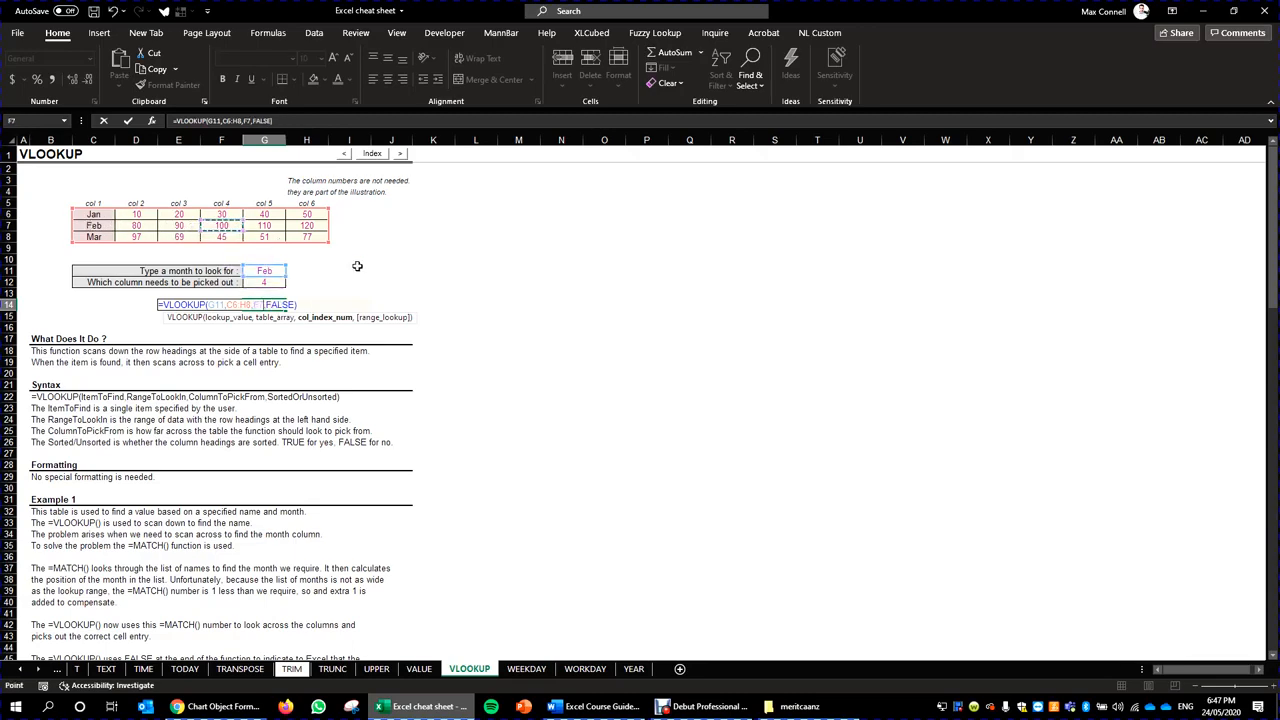
key("Return")
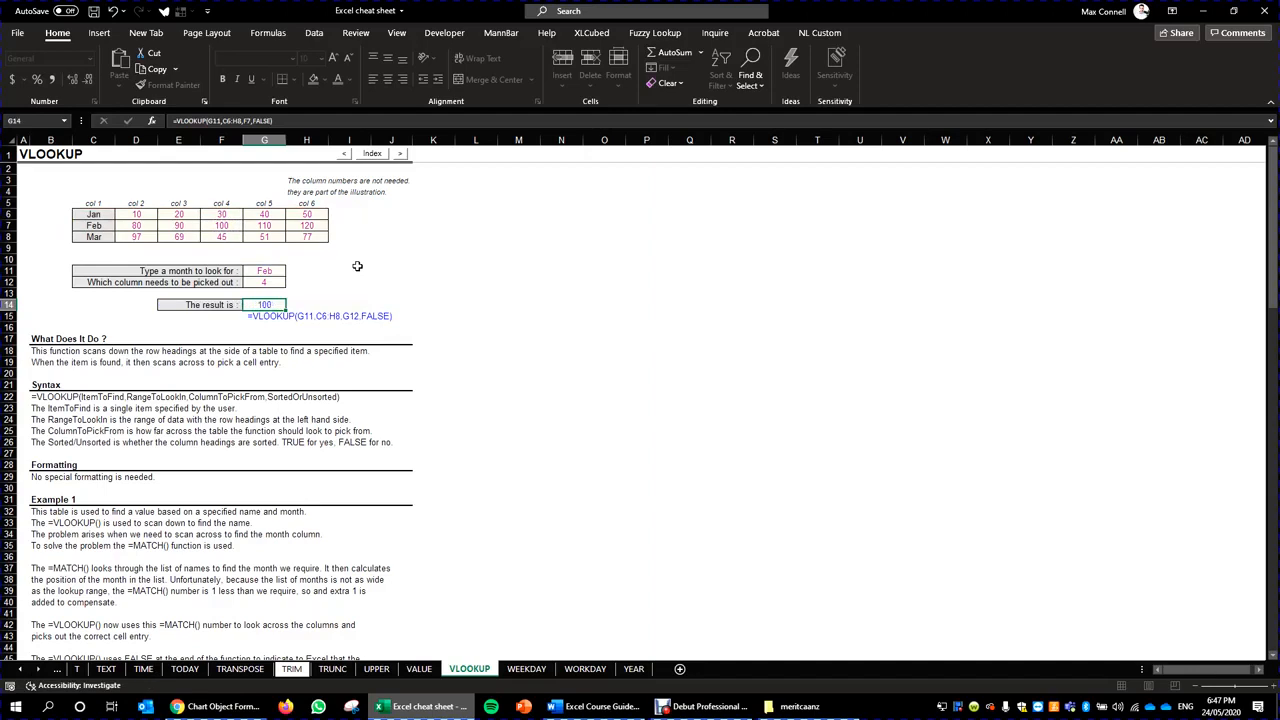
Highlight the Feb value under col 4, in cell F7, with a yellow fill.
left_click(229, 226)
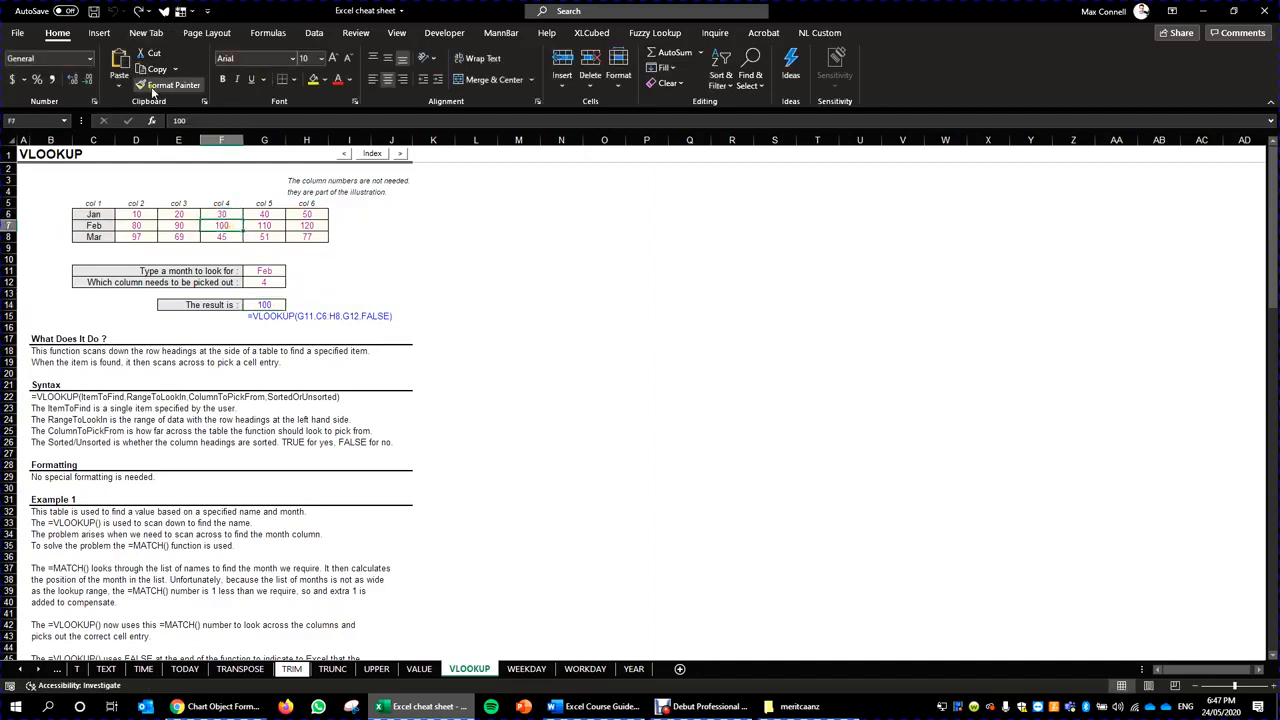
left_click(313, 84)
left_click(394, 316)
left_click(330, 295)
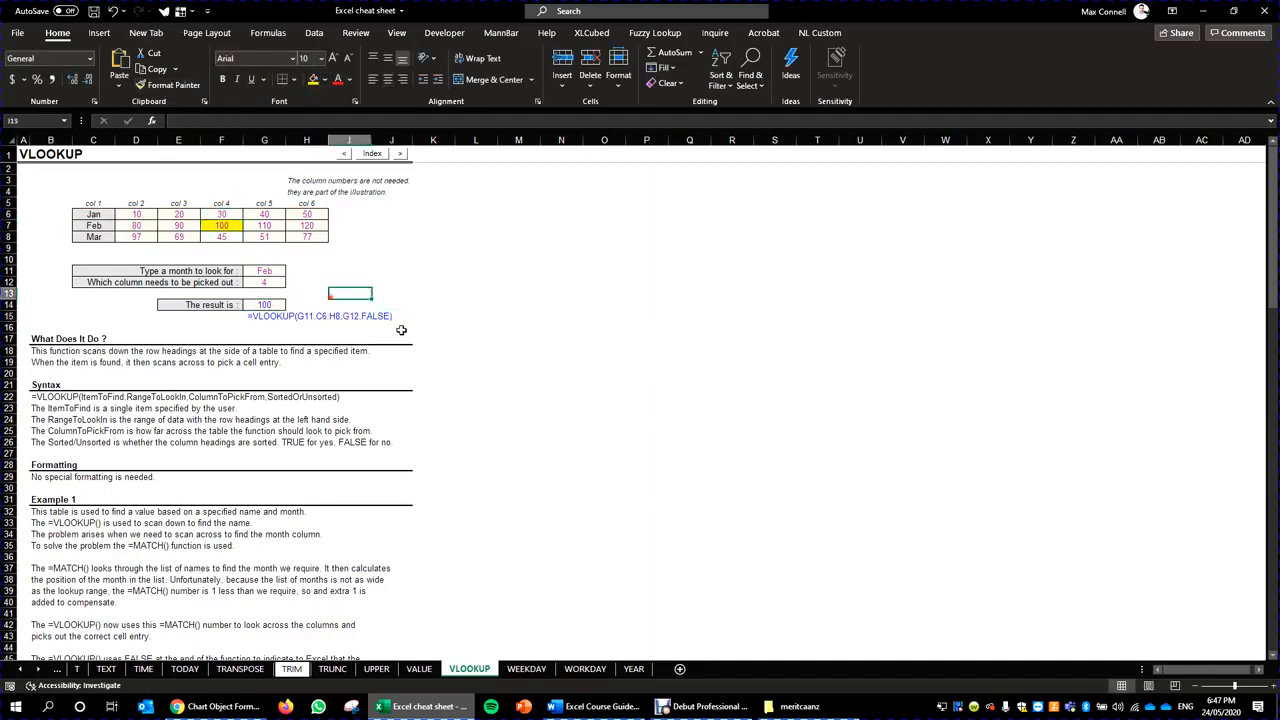
left_click(364, 215)
left_click(276, 165)
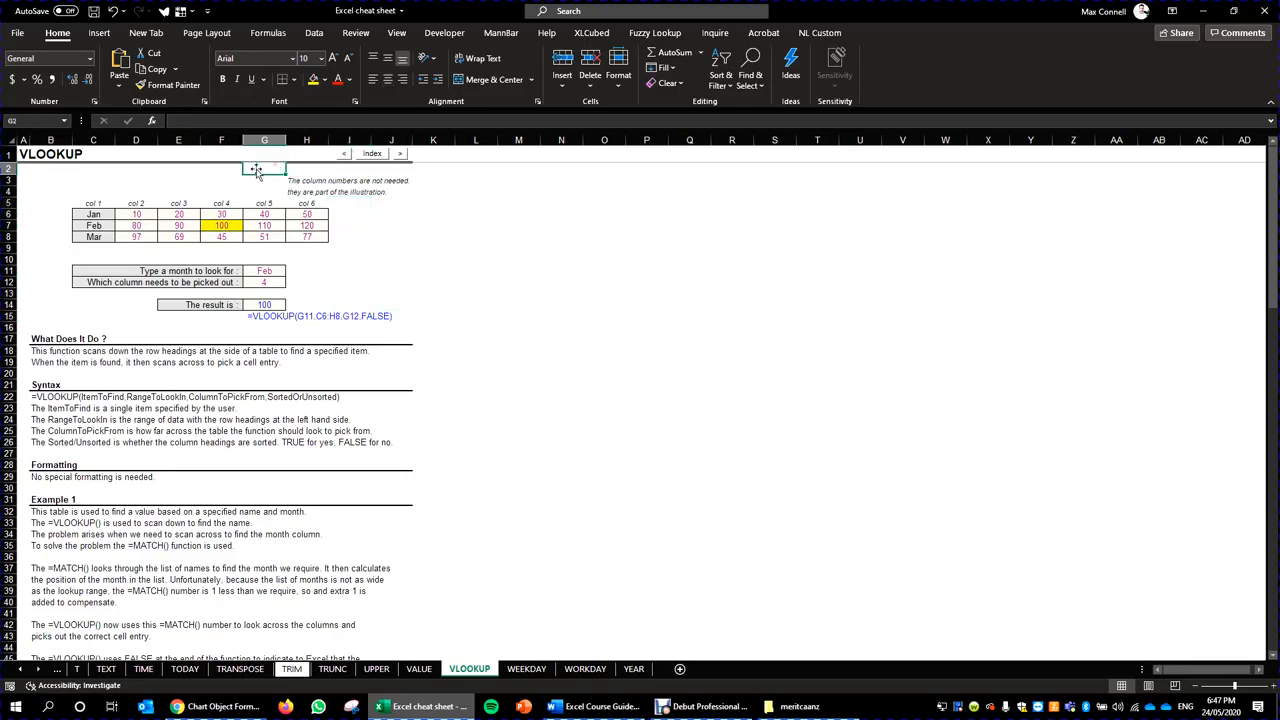
Insert a blank column before column F so that it splits the lookup table between col 3 and col 4.
left_click(215, 139)
right_click(220, 140)
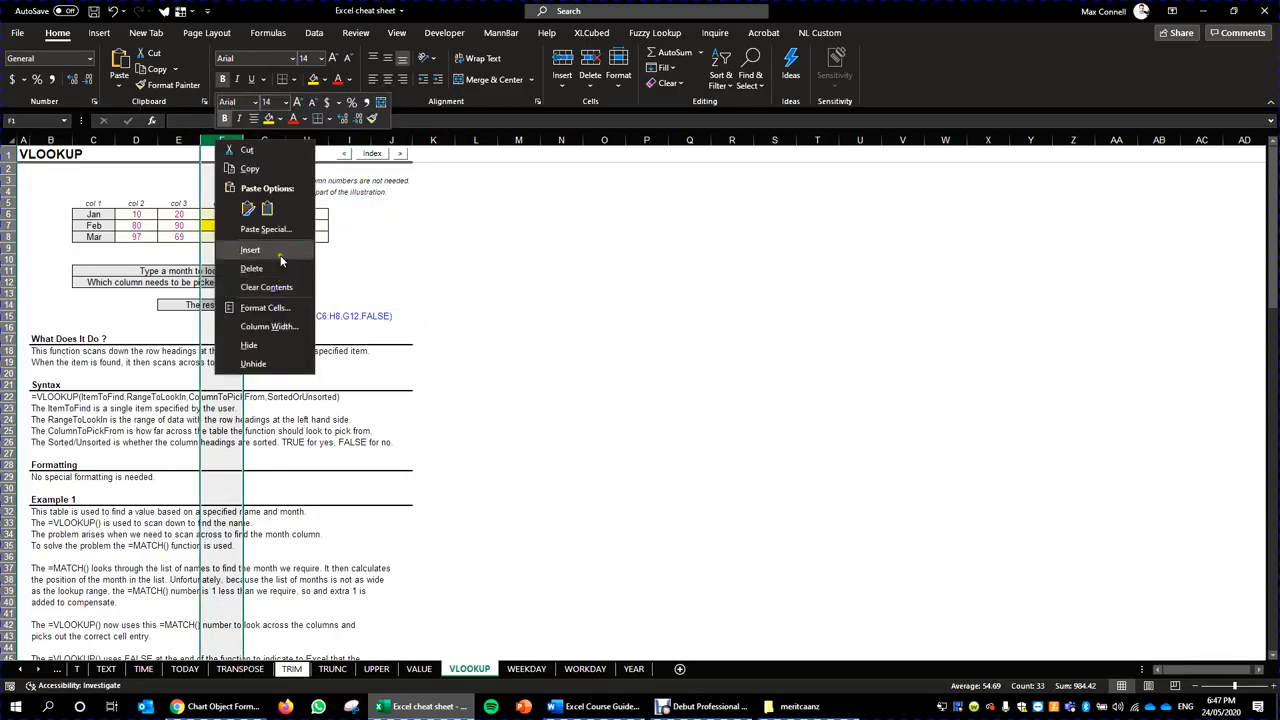
left_click(268, 254)
left_click(451, 320)
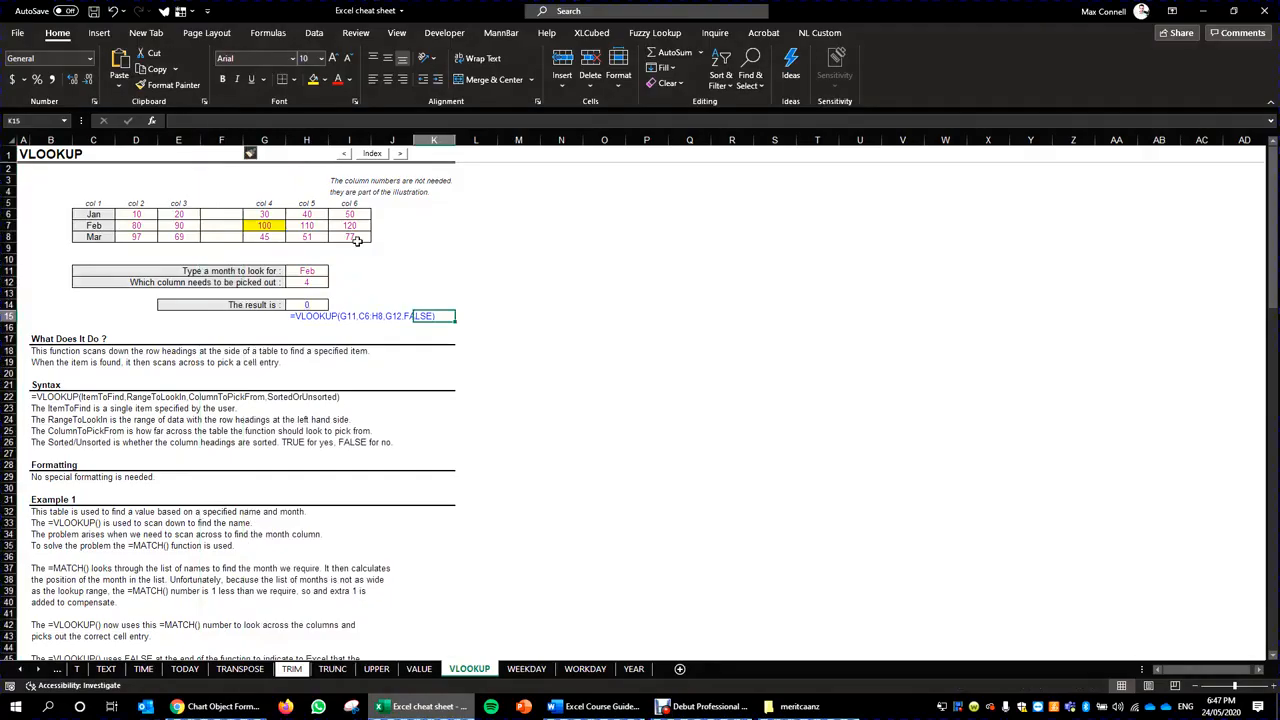
Inspect the references used by the VLOOKUP result formula in H14, leaving the formula as it is.
left_click(315, 305)
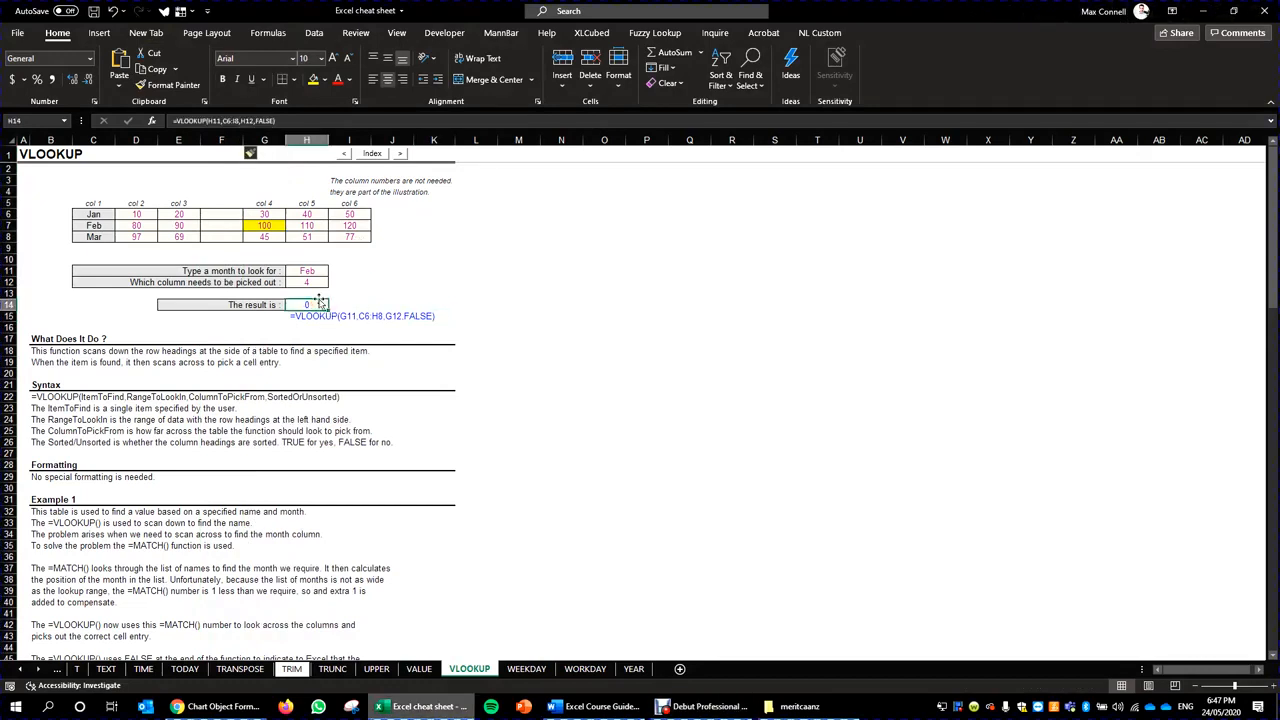
double_click(318, 306)
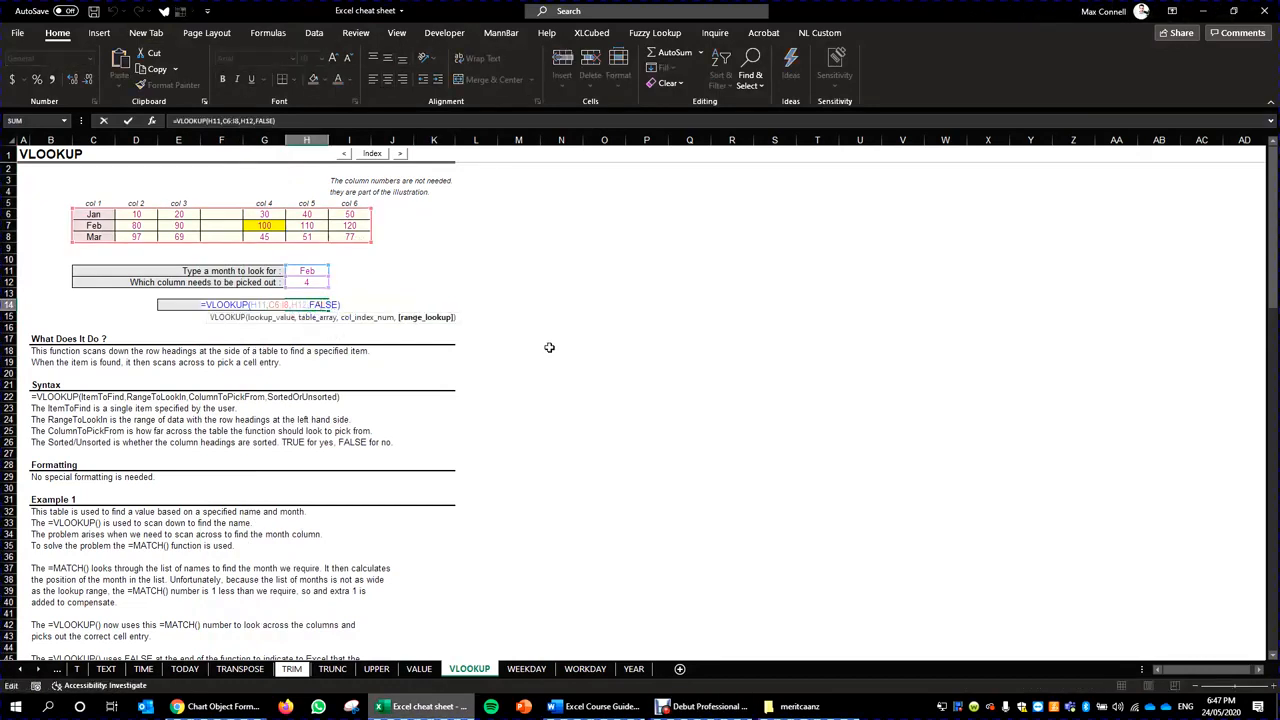
key("Escape")
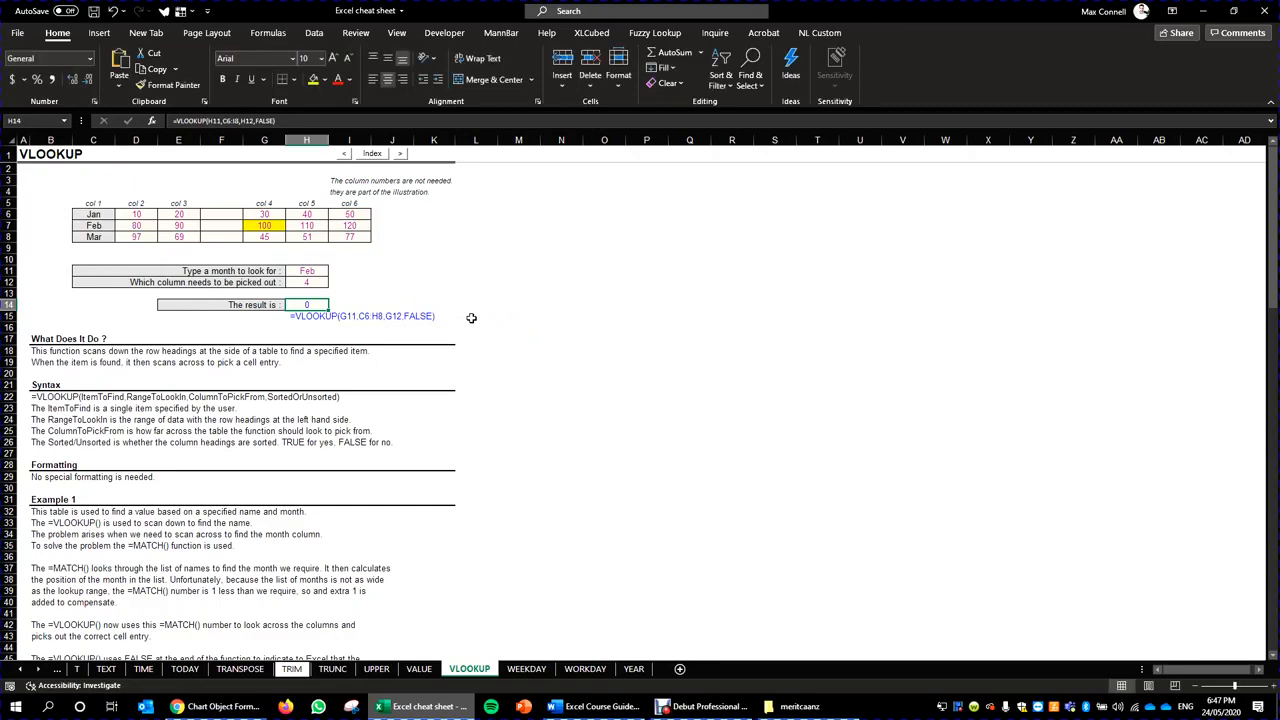
Copy the col 3 header and its three values from column E into the blank table column F.
left_click_drag(182, 204, 176, 232)
key("ctrl+c")
left_click(221, 214)
key("ctrl+v")
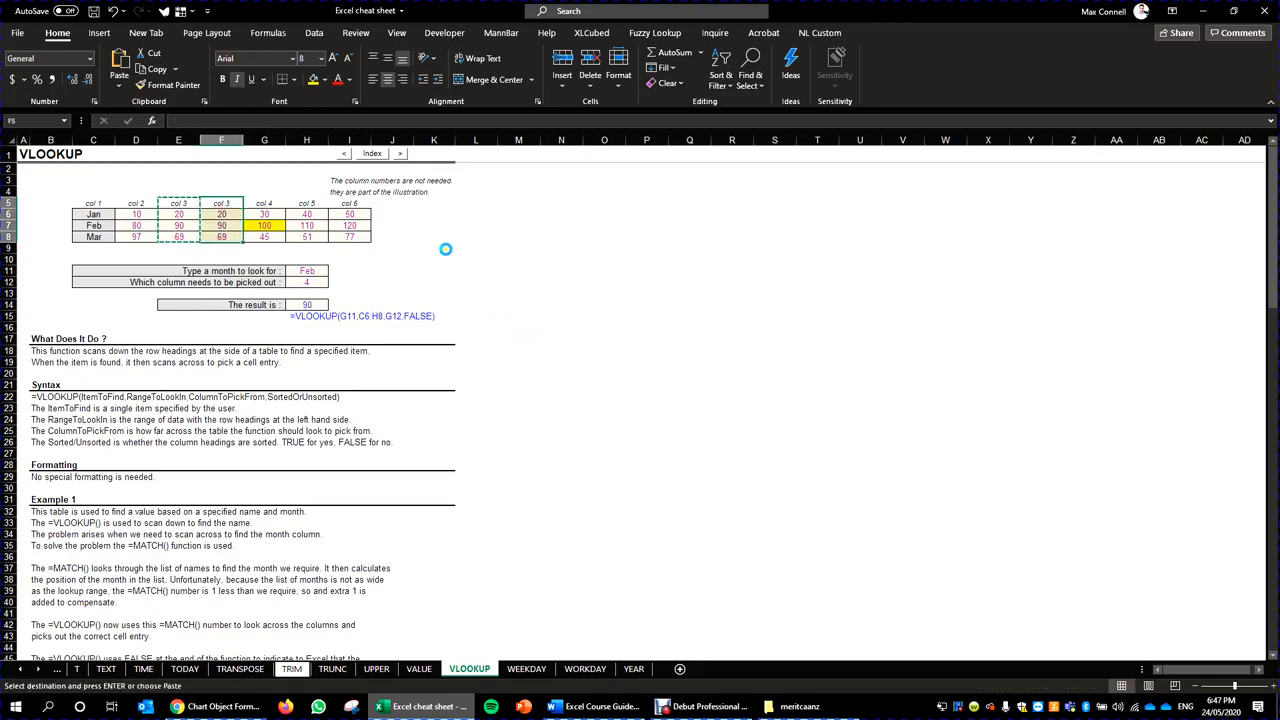
left_click(476, 259)
key("Escape")
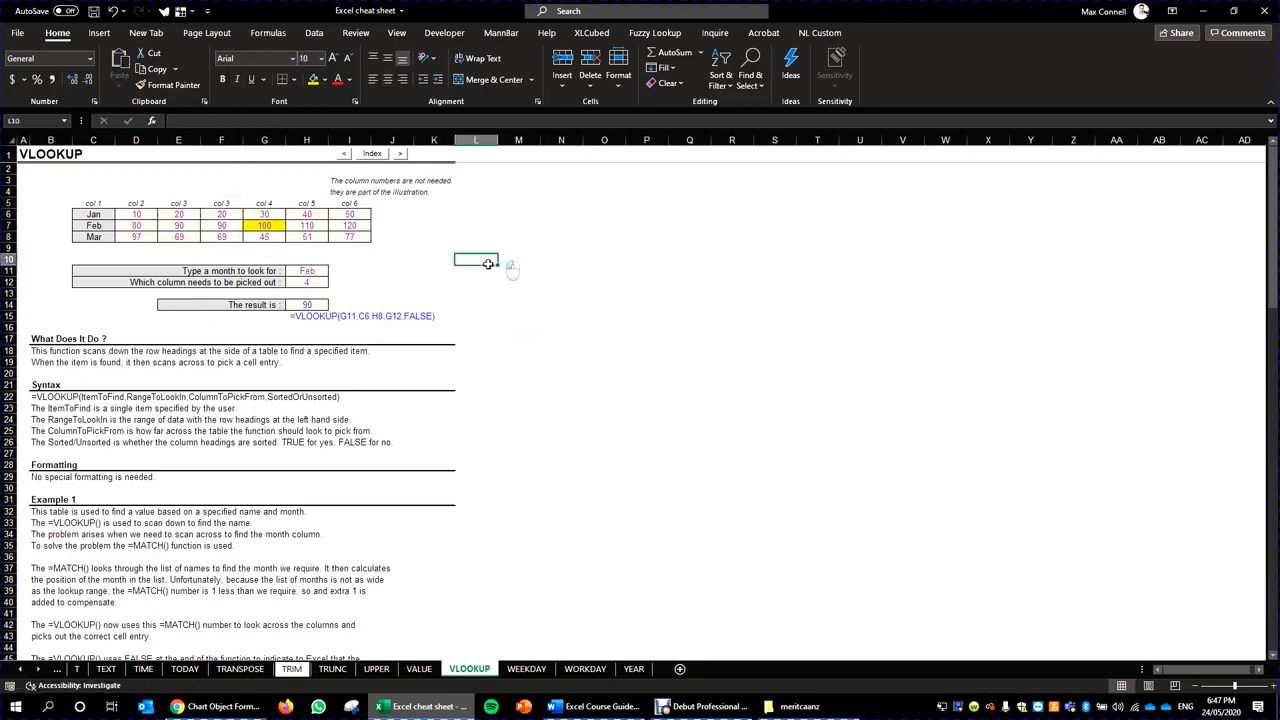
Fill the duplicated Feb value in cell F7 with dark red.
double_click(312, 284)
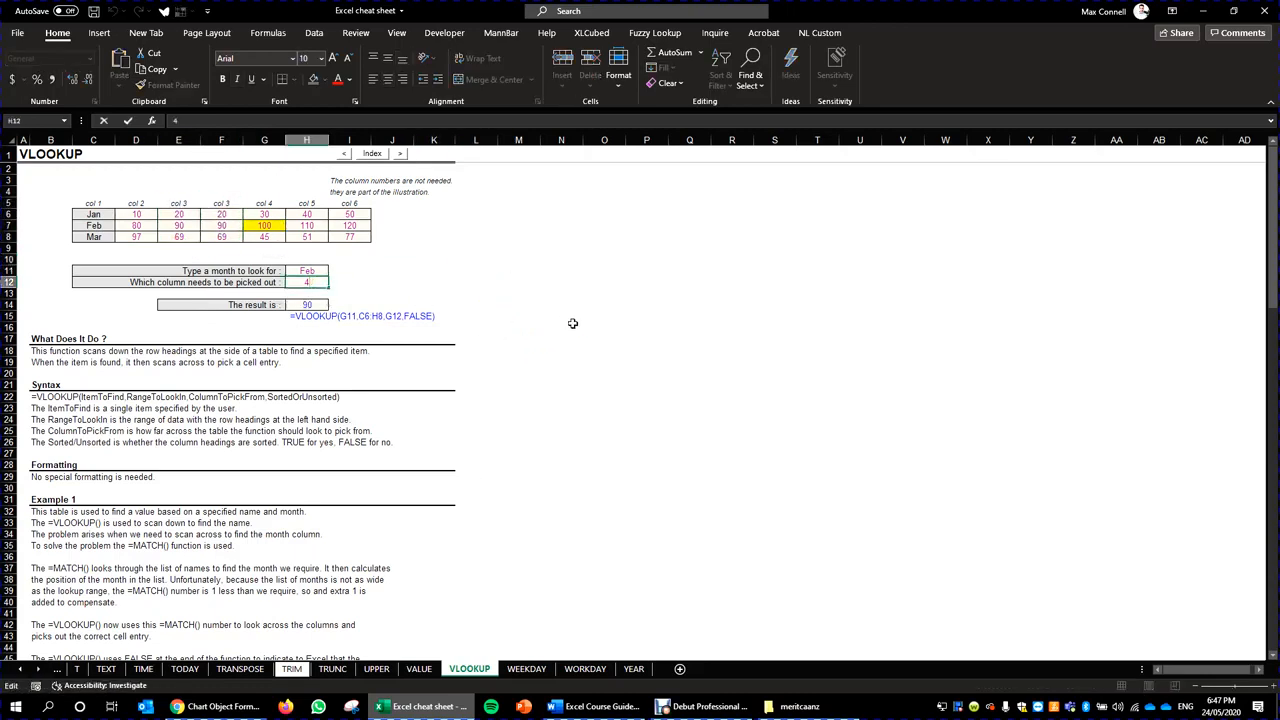
left_click(266, 224)
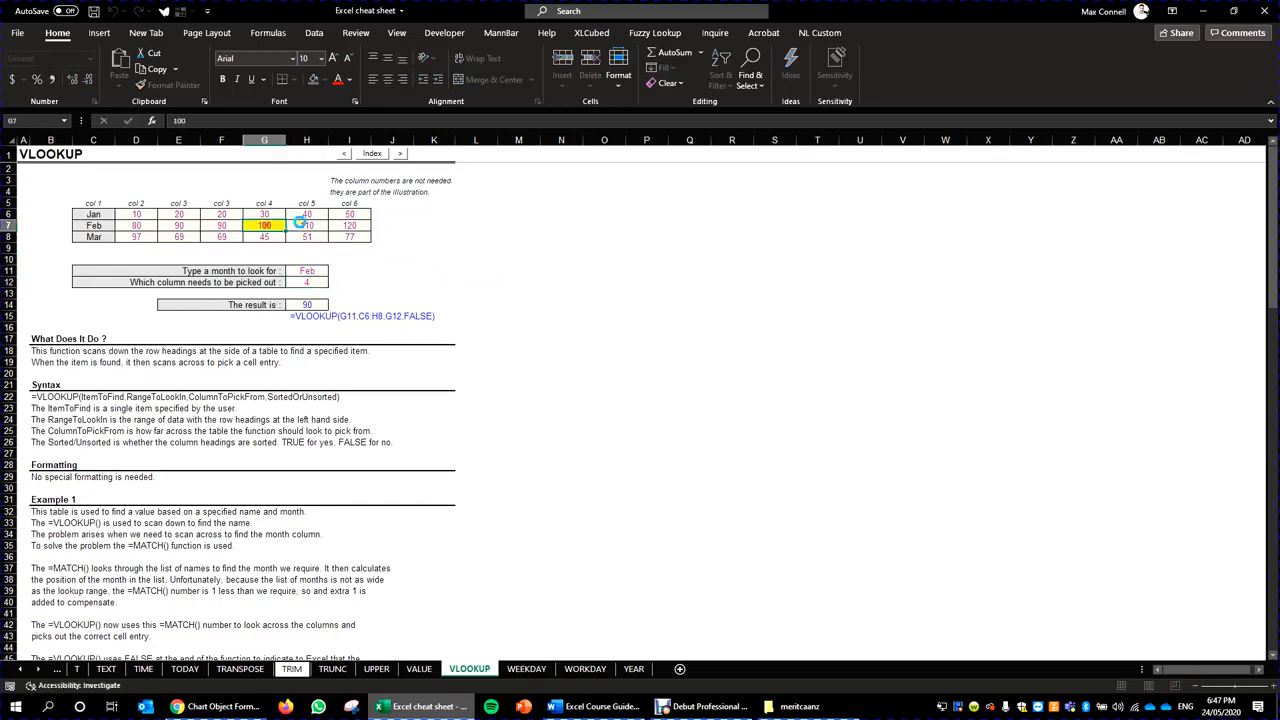
left_click(212, 234)
left_click(208, 225)
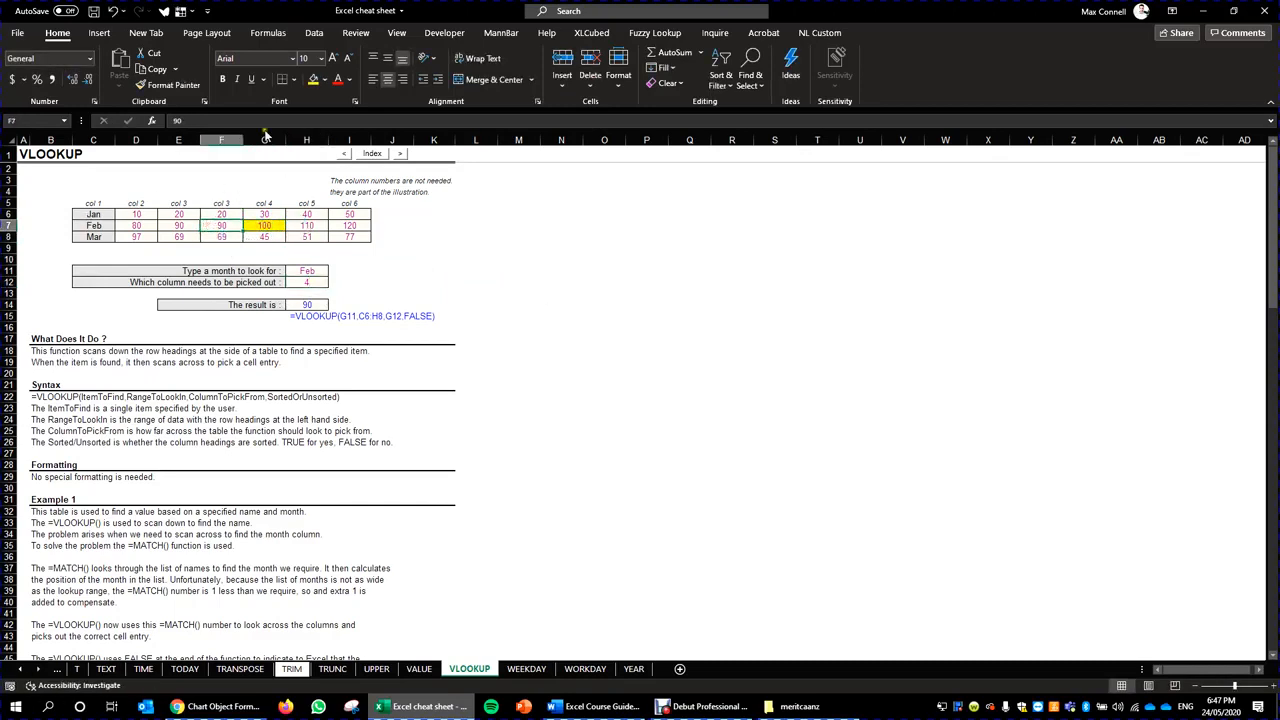
left_click(325, 80)
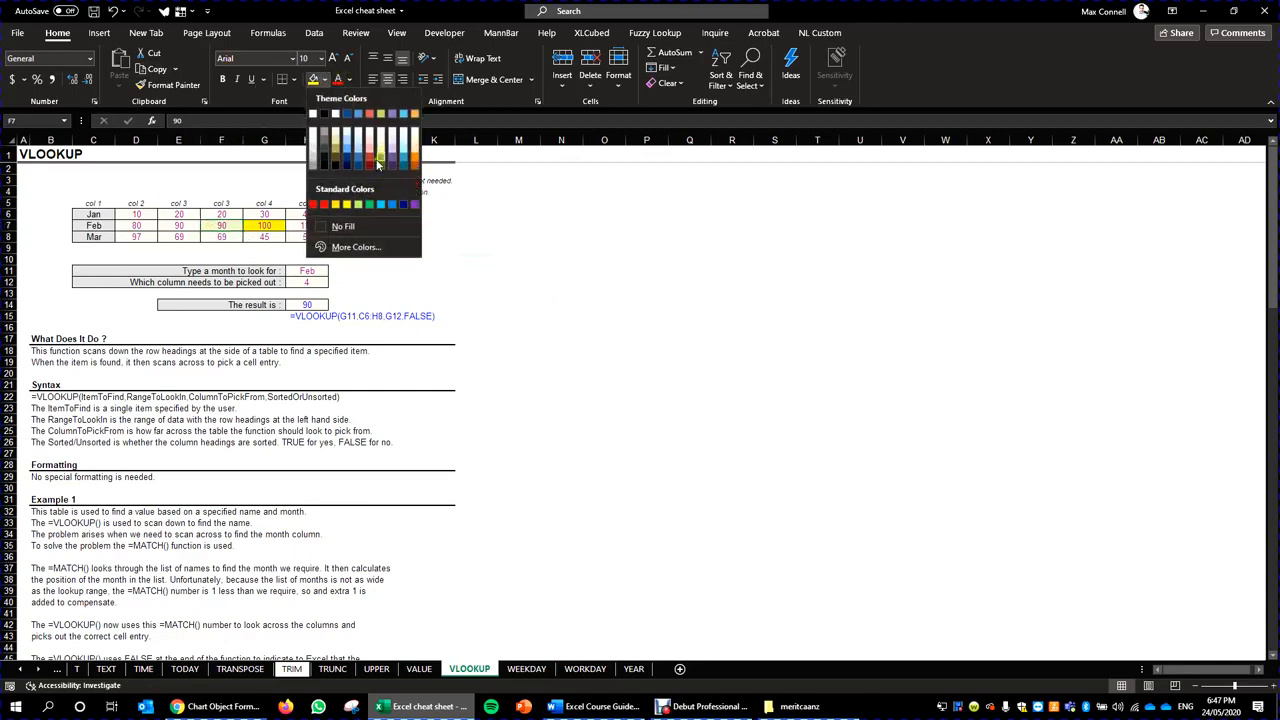
left_click(371, 160)
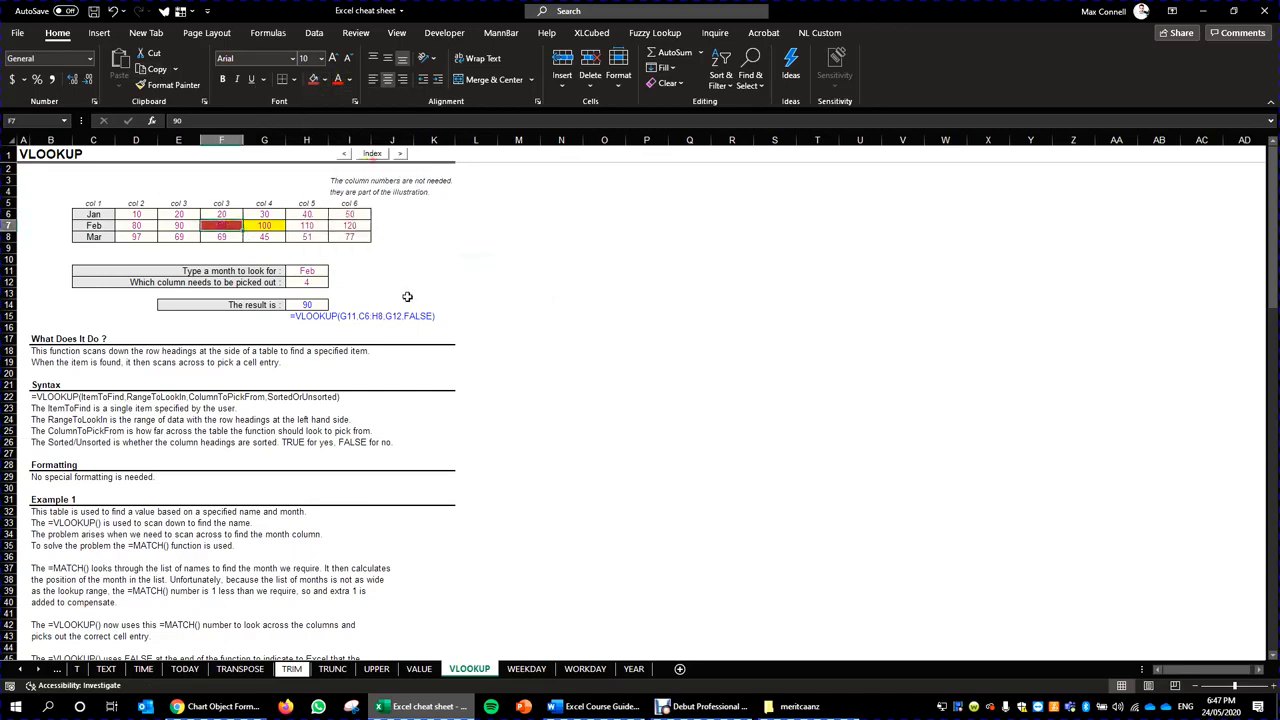
Set the font color of cell F7 to white and check the result cell H14.
left_click(349, 80)
left_click(584, 279)
left_click(349, 80)
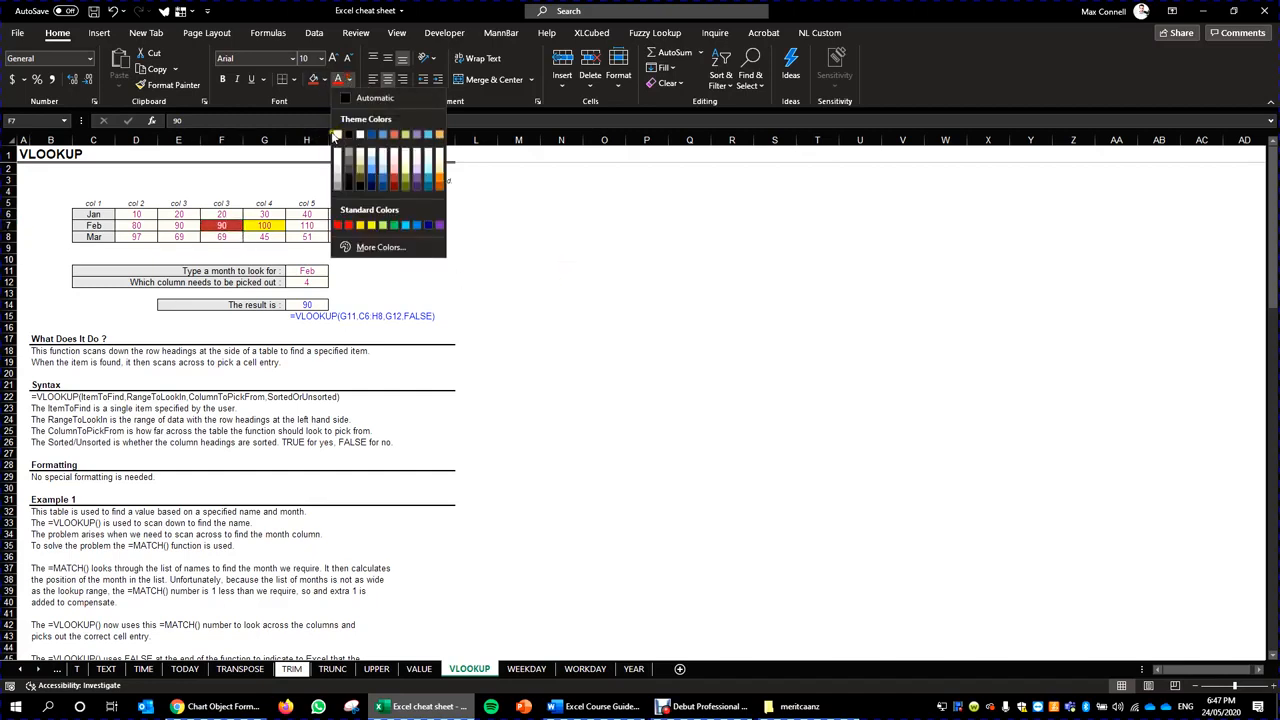
left_click(337, 135)
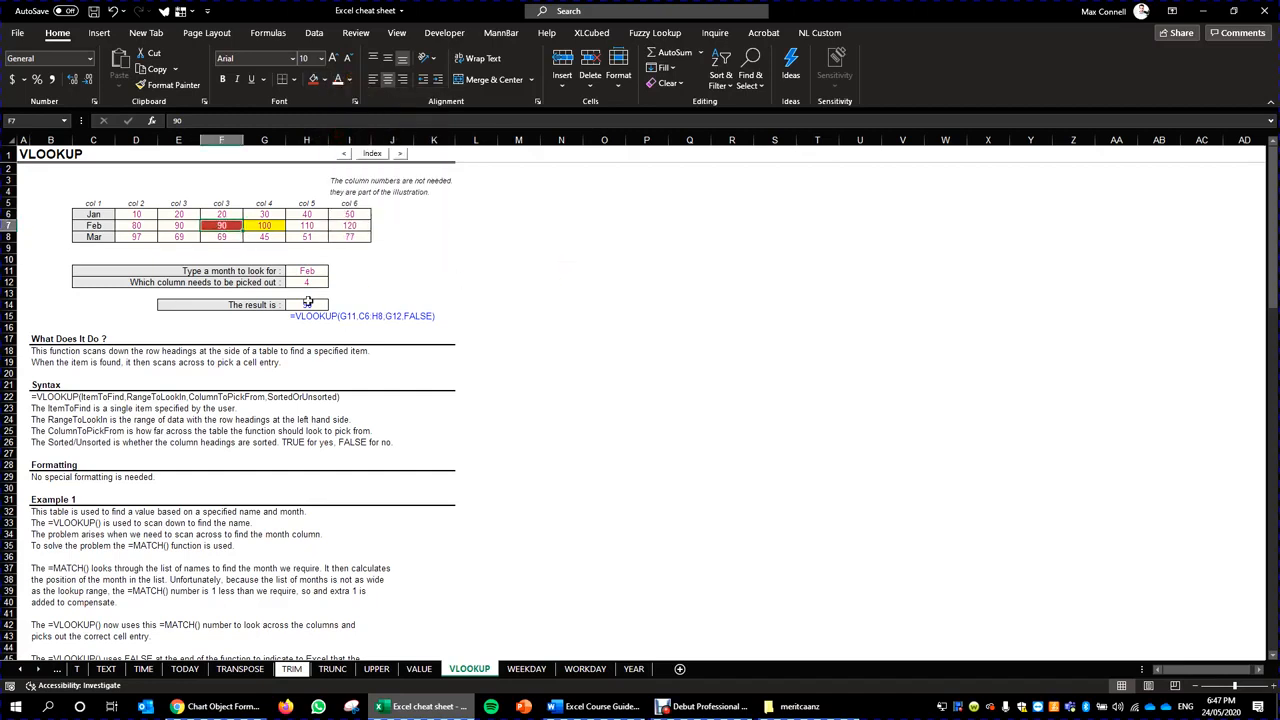
left_click(308, 303)
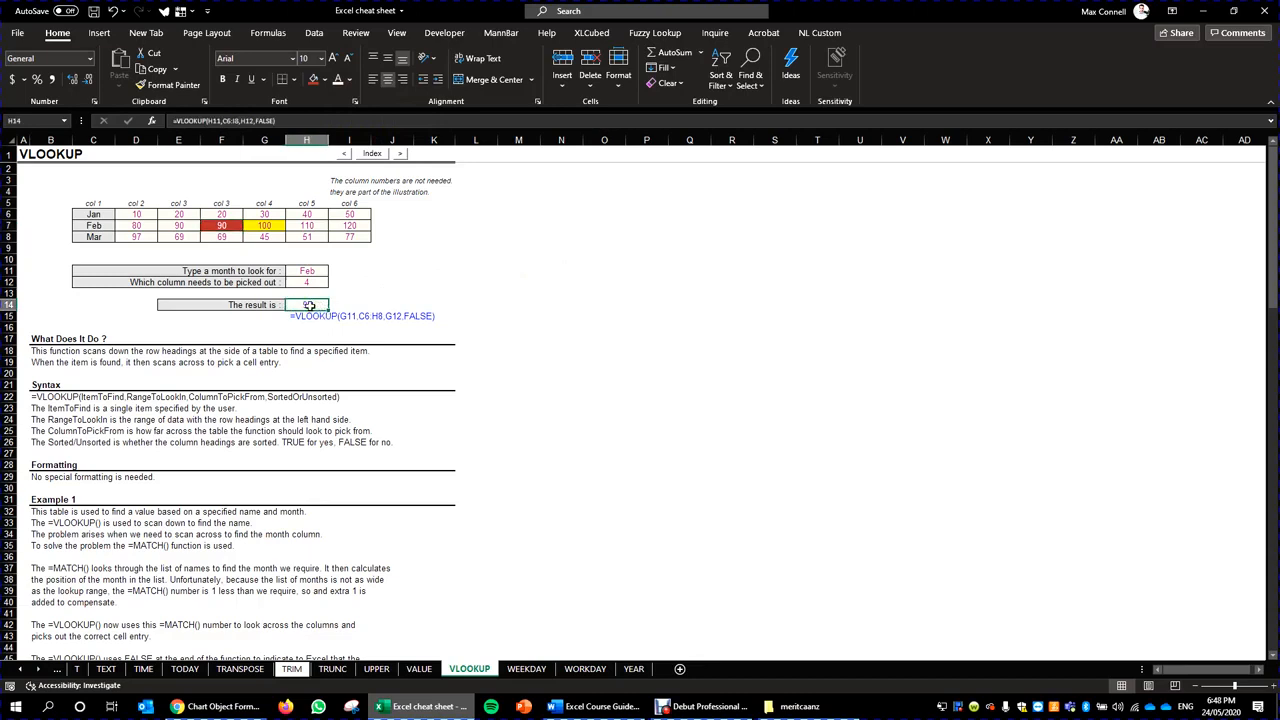
left_click(608, 262)
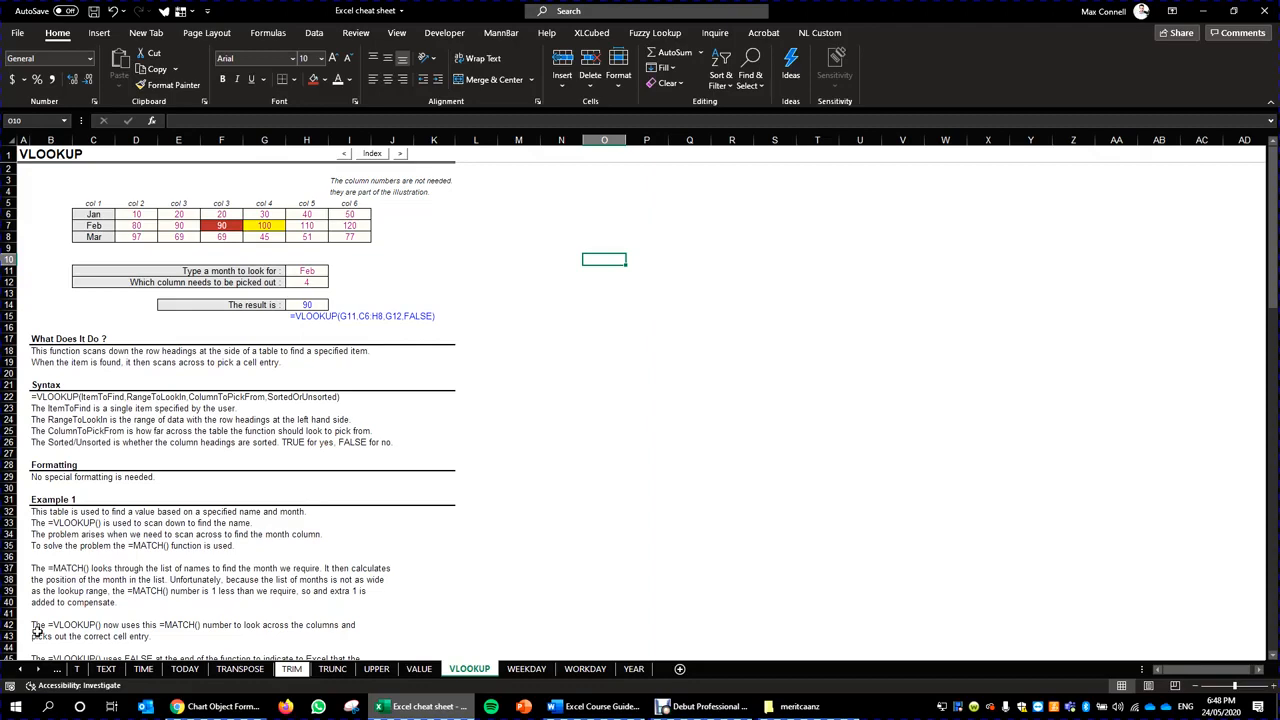
Go to the MATCH sheet and enter the numbers 1 and 2 in cells M30 and M31.
left_click(372, 669)
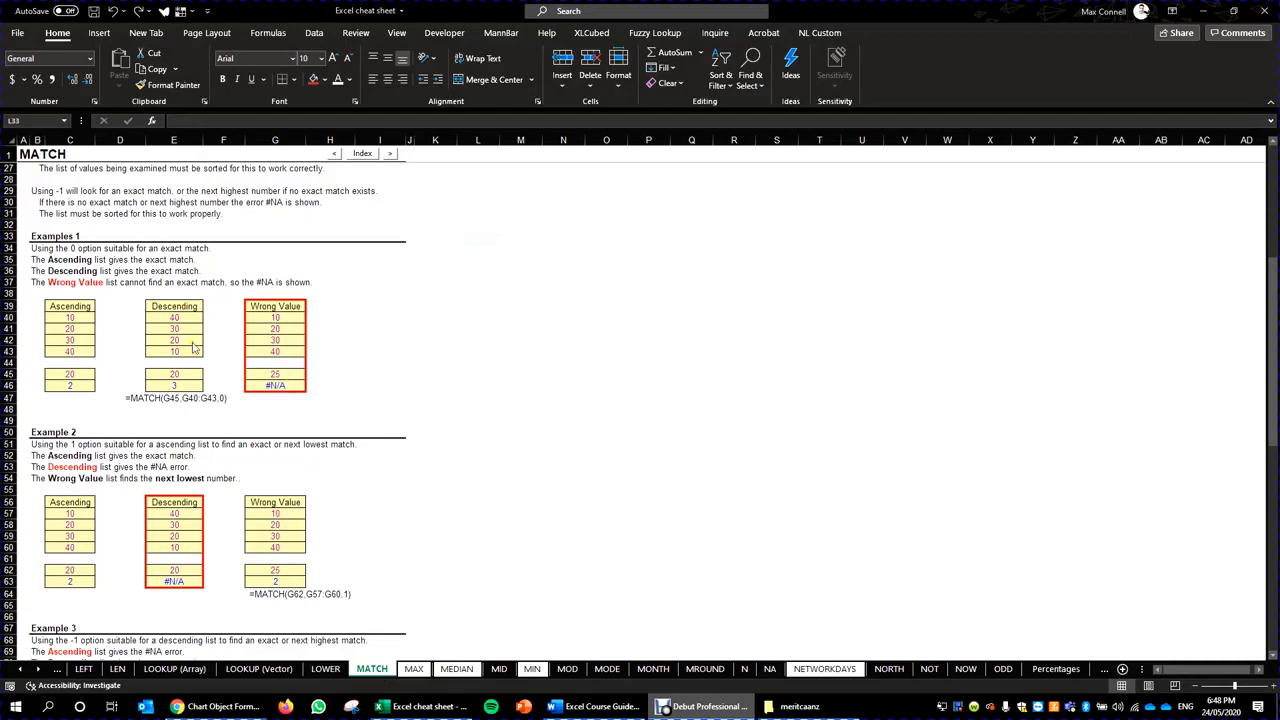
left_click(503, 203)
type("1")
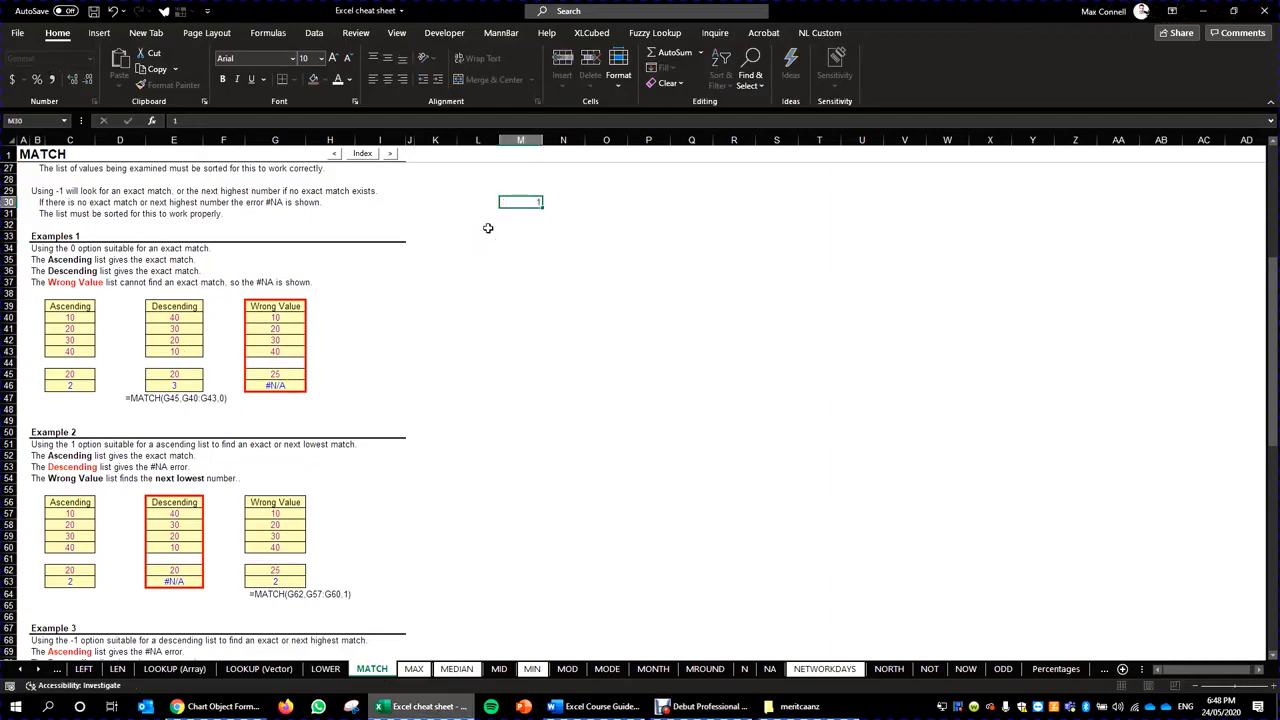
key("Return")
type("2")
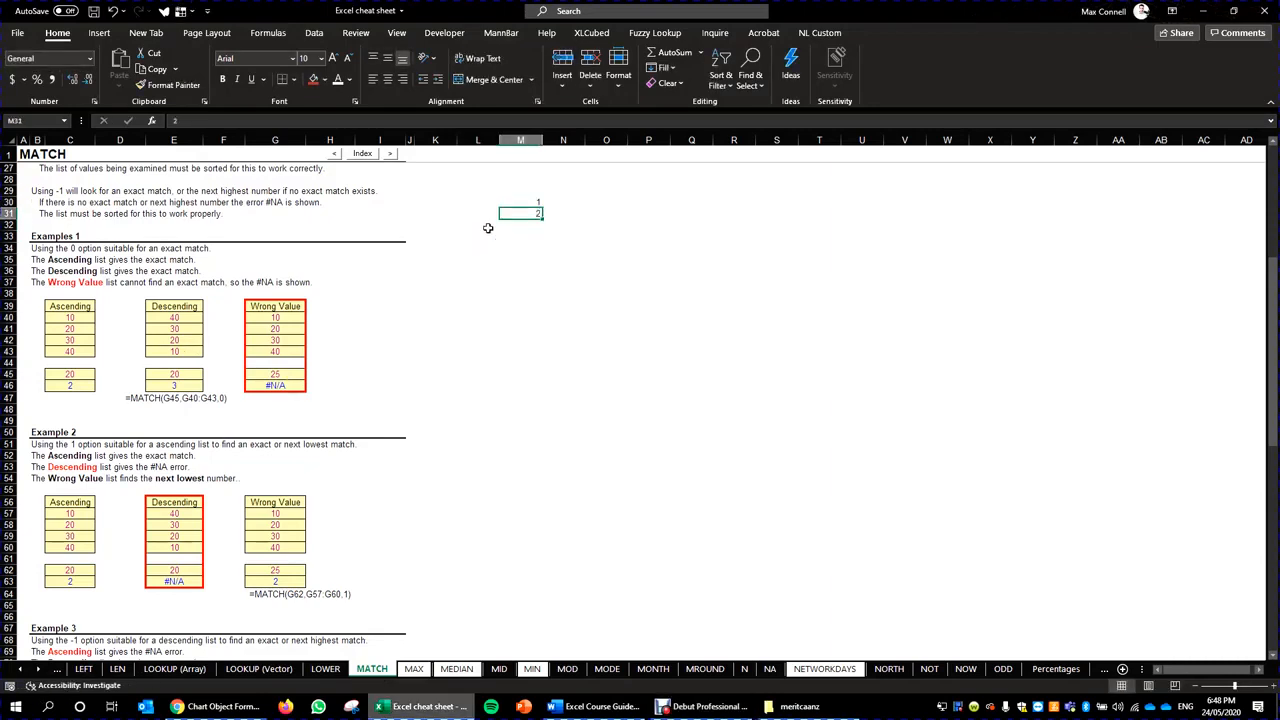
Label the two numbers by entering Index in N30 and Match in N31.
key("Right")
key("Up")
type("Index")
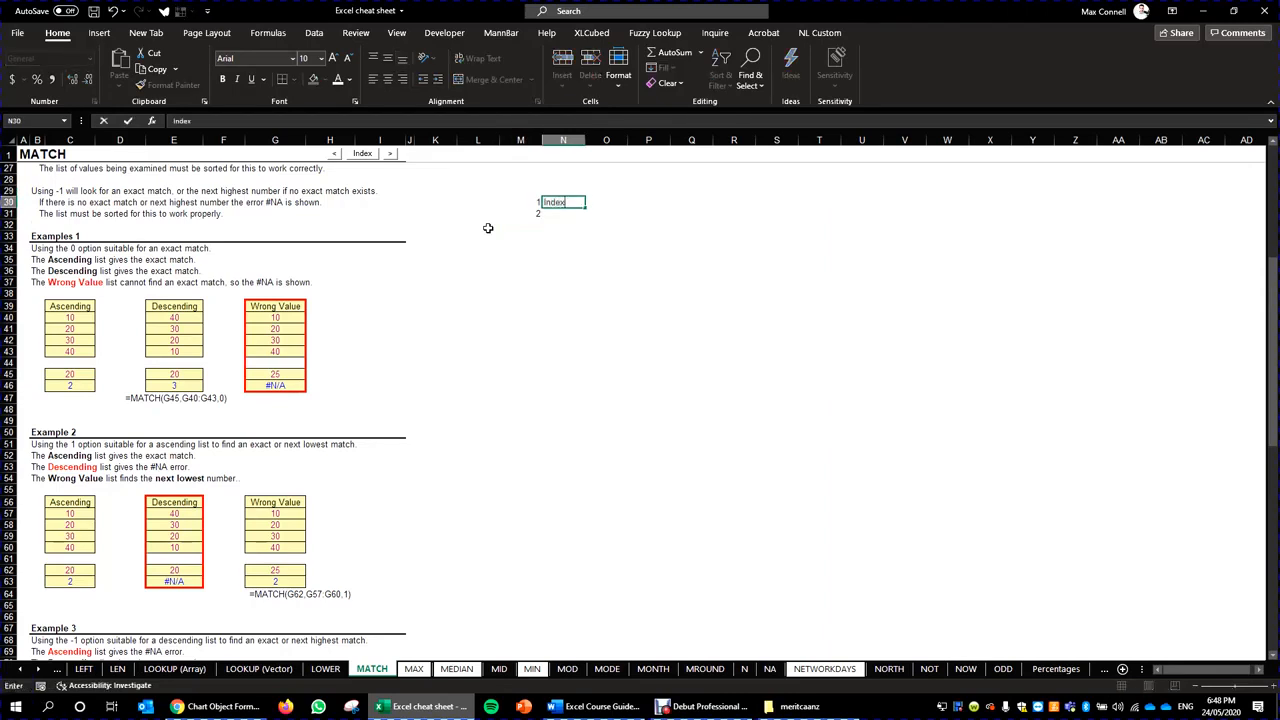
key("ctrl+Return")
key("Return")
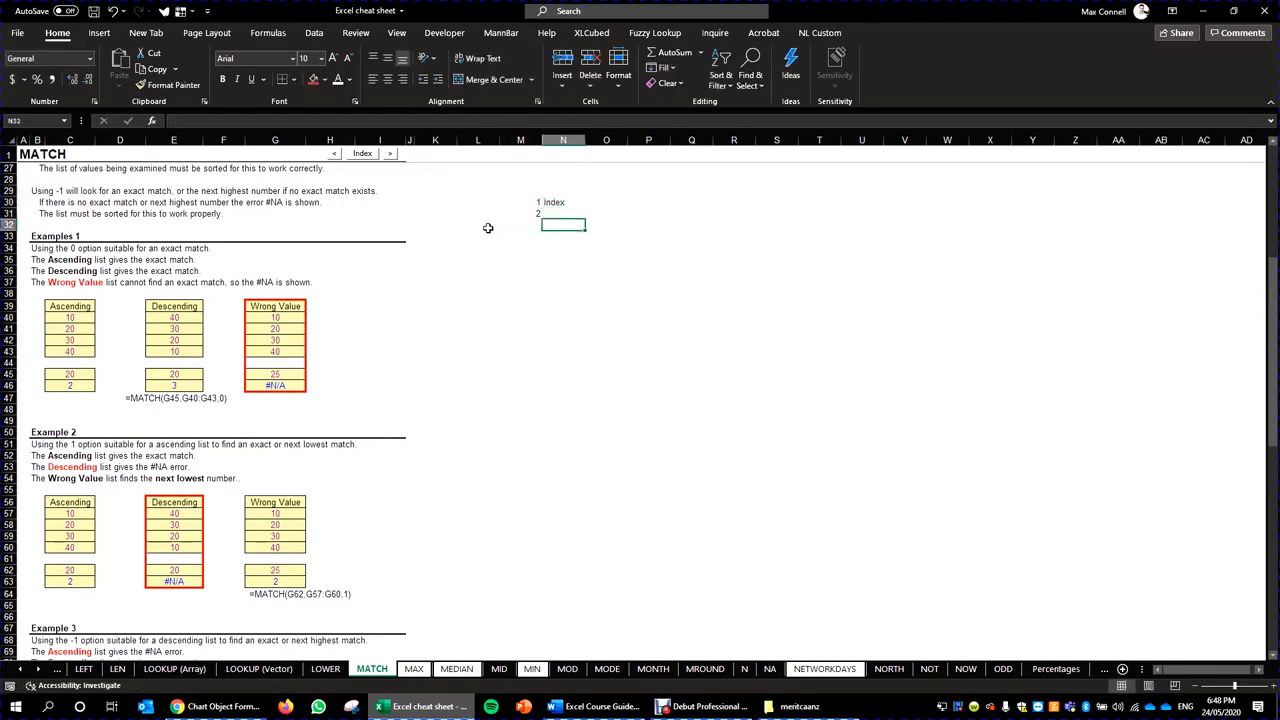
type("Match")
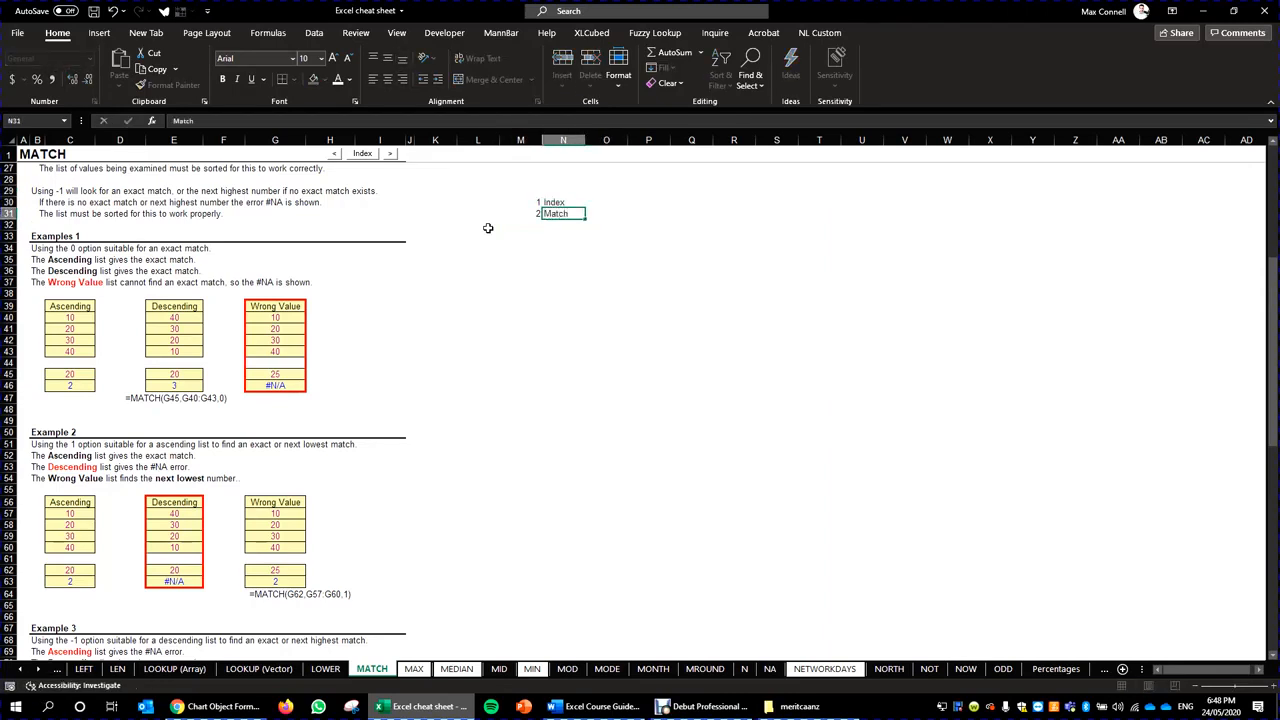
key("ctrl+Return")
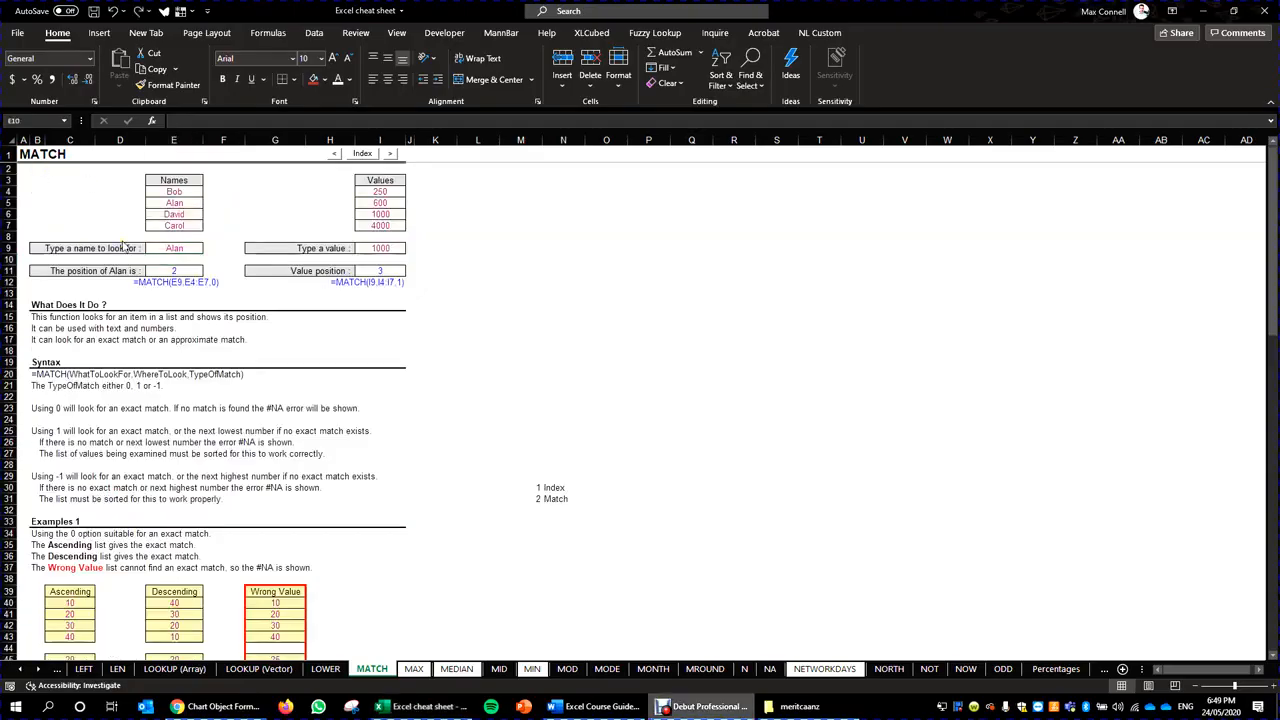
Examine how the MATCH example relates the lookup name in E9 and the names list in E4:E7 to the position in E11.
left_click(190, 261)
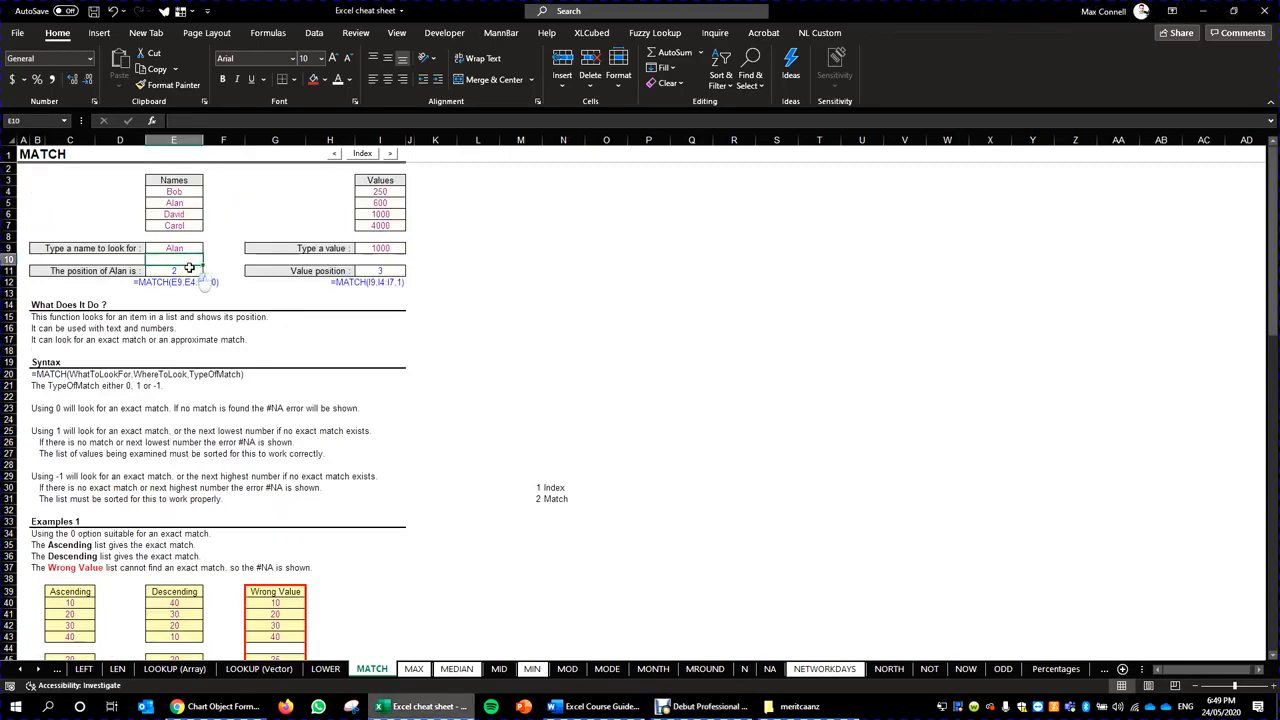
left_click(180, 246)
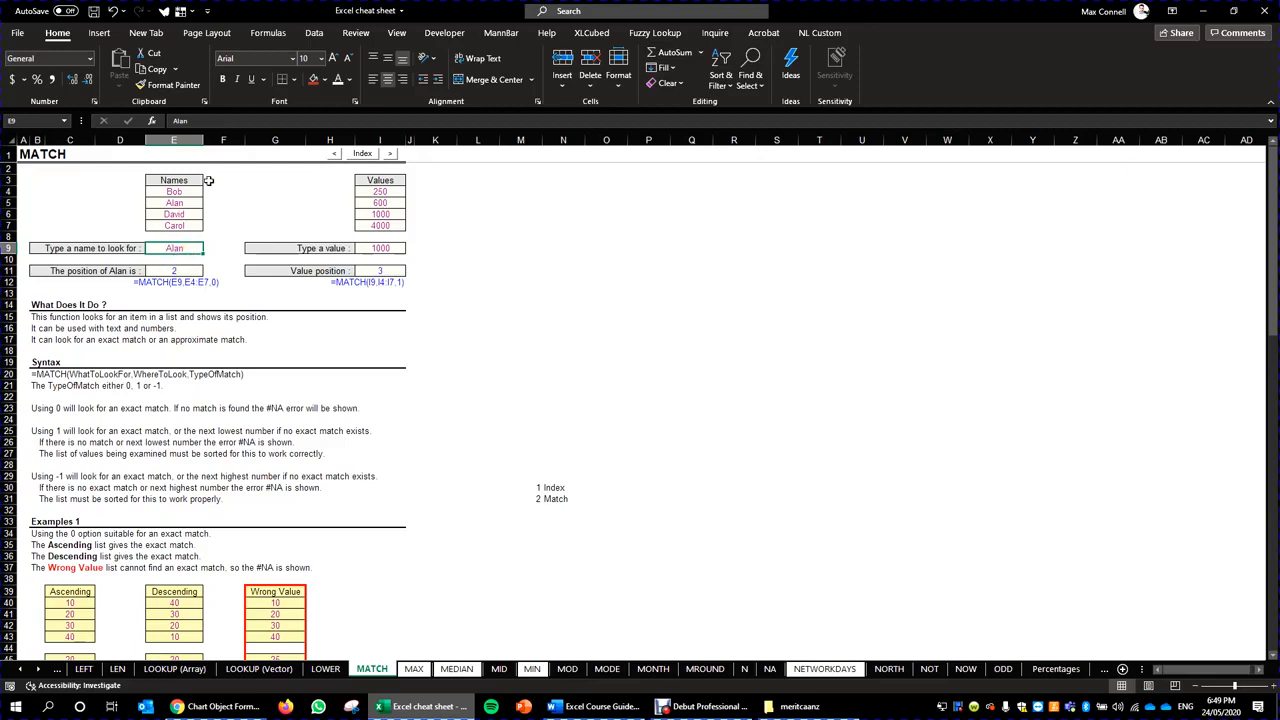
left_click_drag(172, 191, 180, 226)
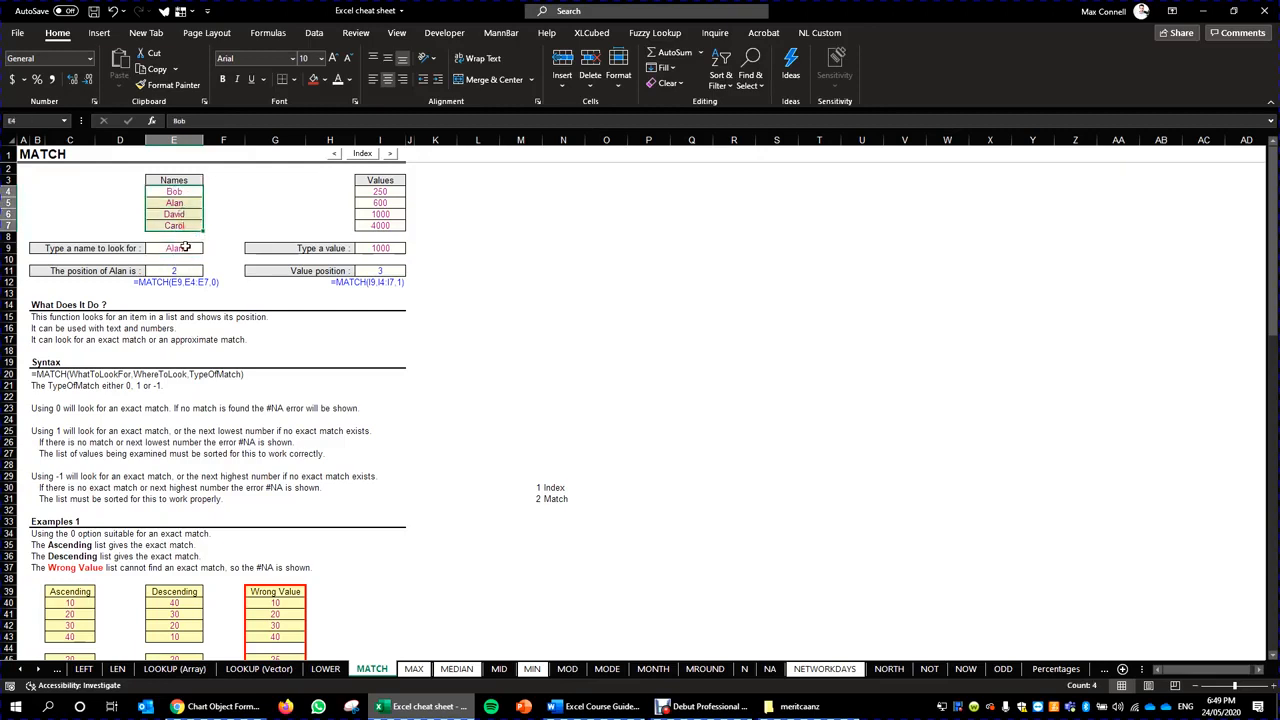
left_click(178, 272)
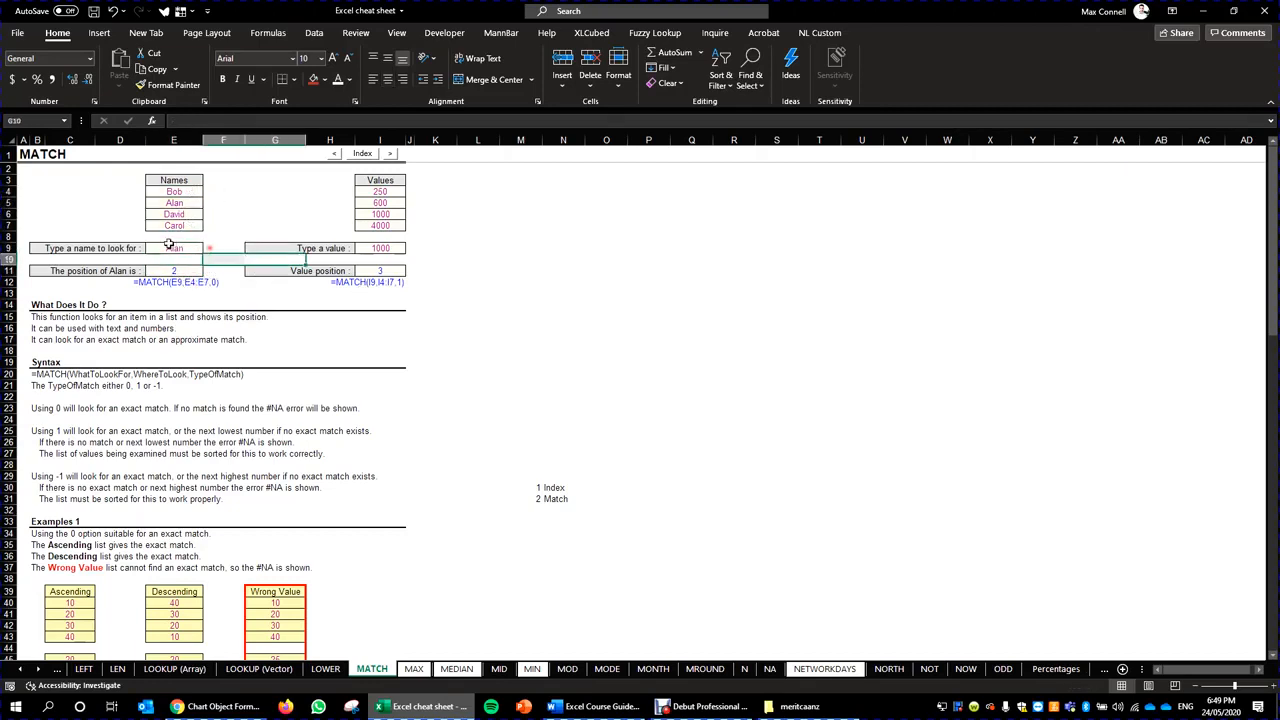
left_click_drag(175, 191, 178, 226)
left_click(184, 203)
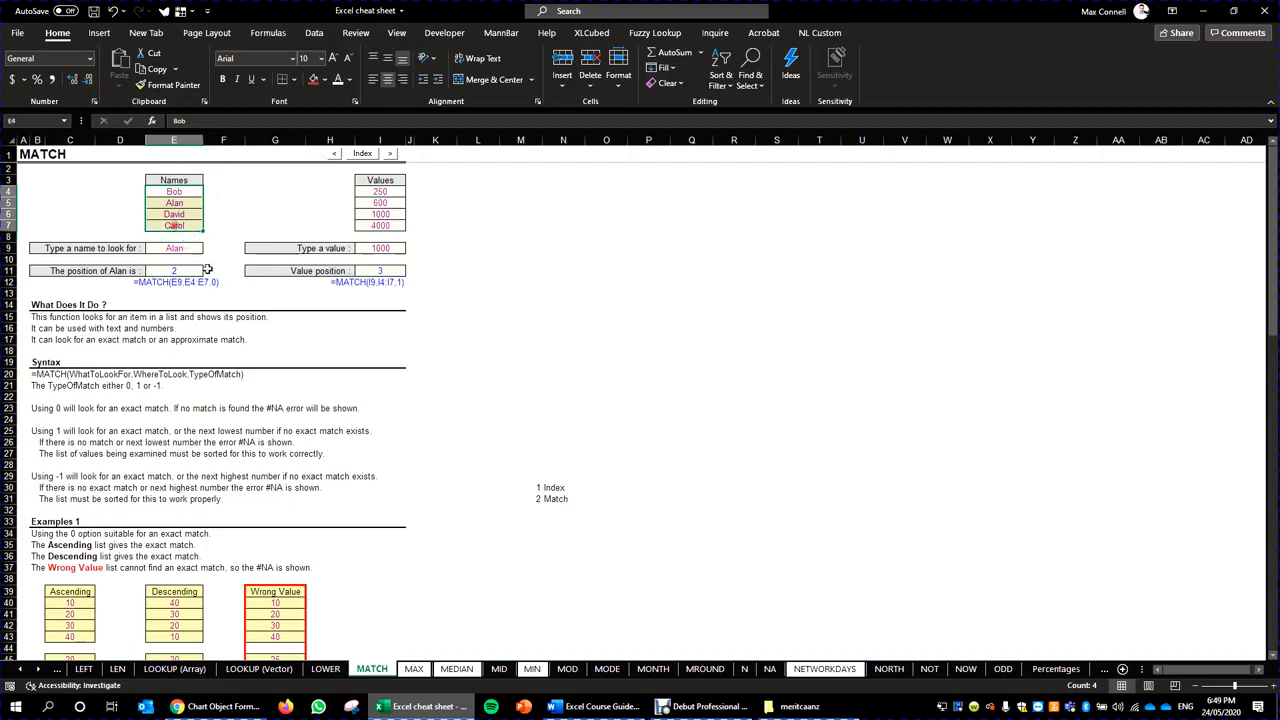
left_click(176, 270)
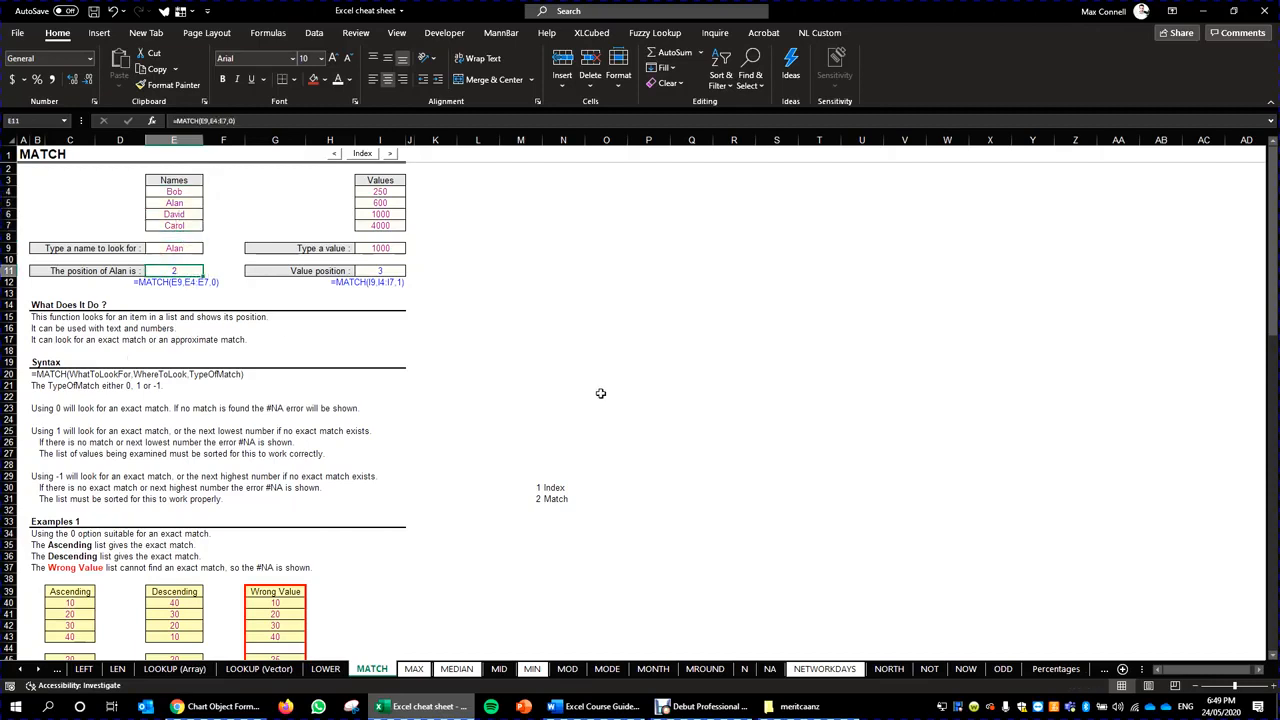
left_click_drag(178, 182, 191, 226)
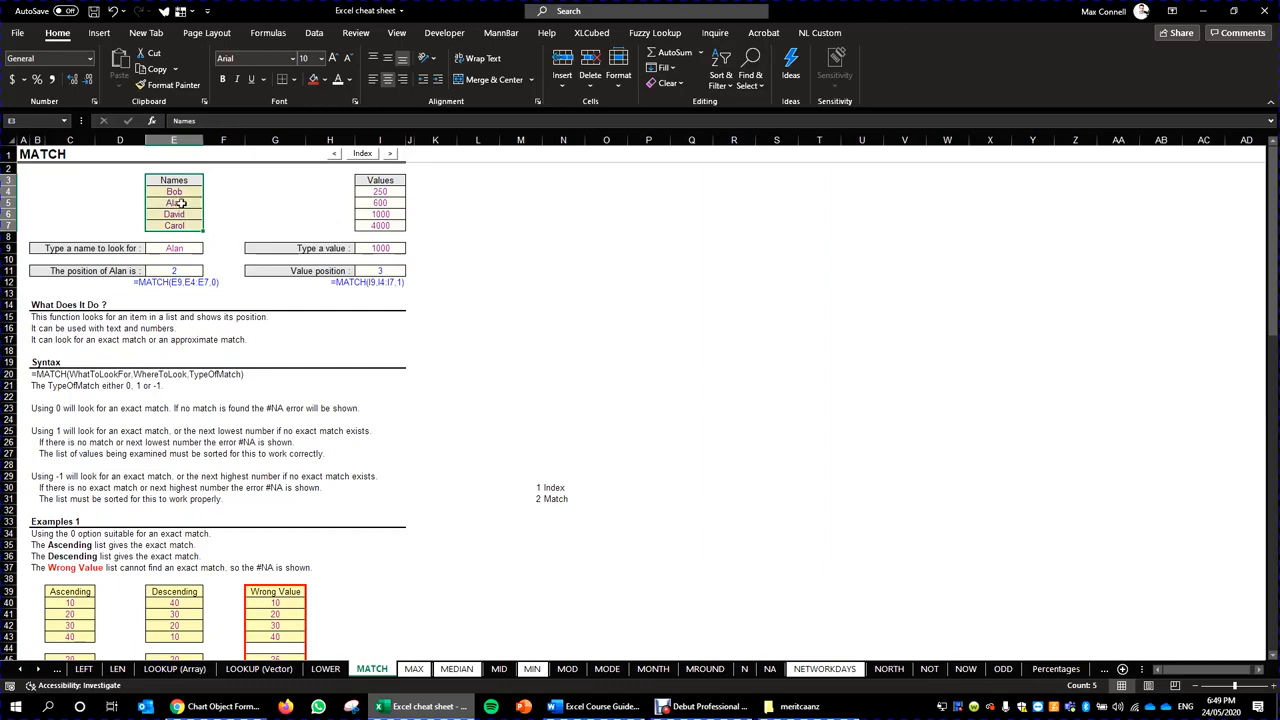
left_click(252, 247)
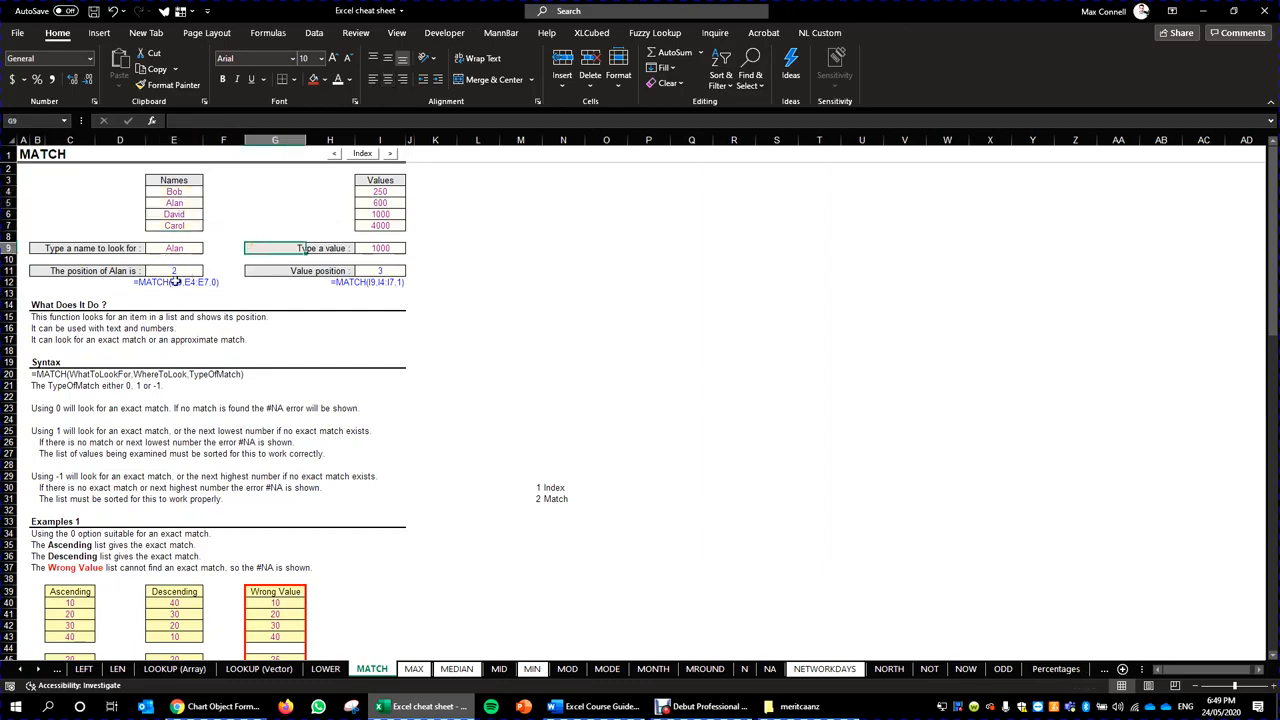
left_click(167, 283)
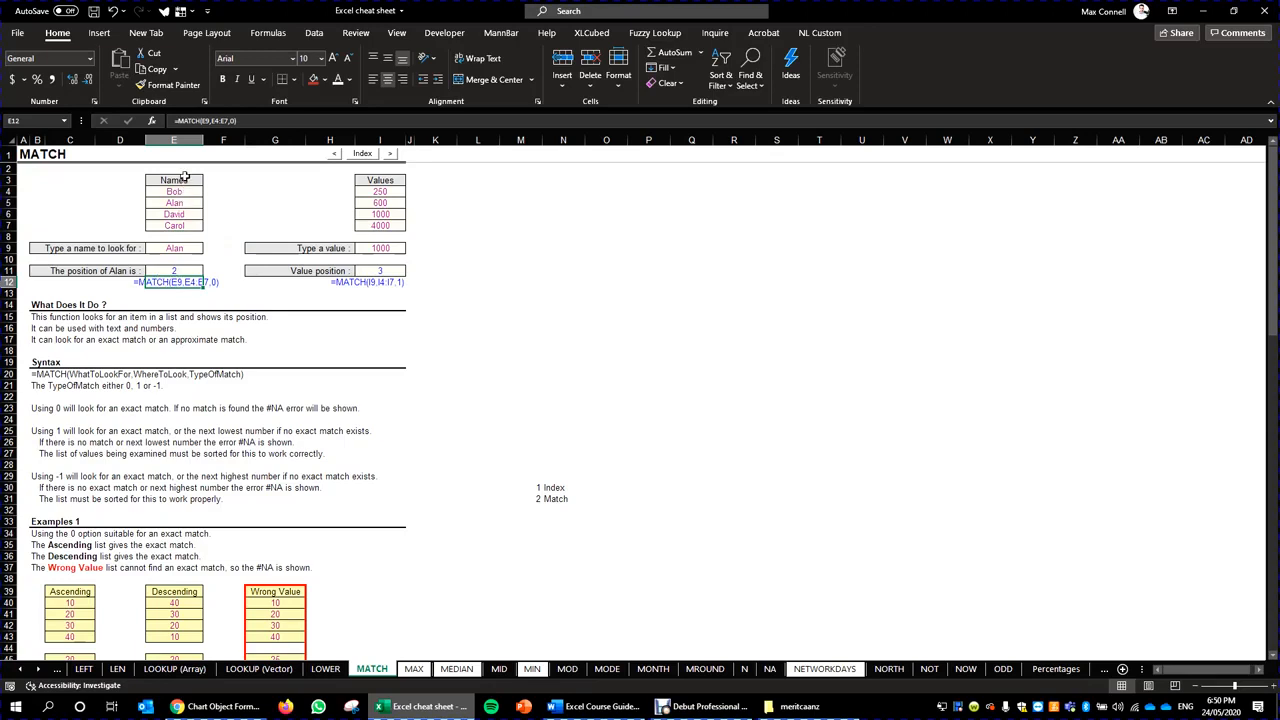
left_click(181, 272)
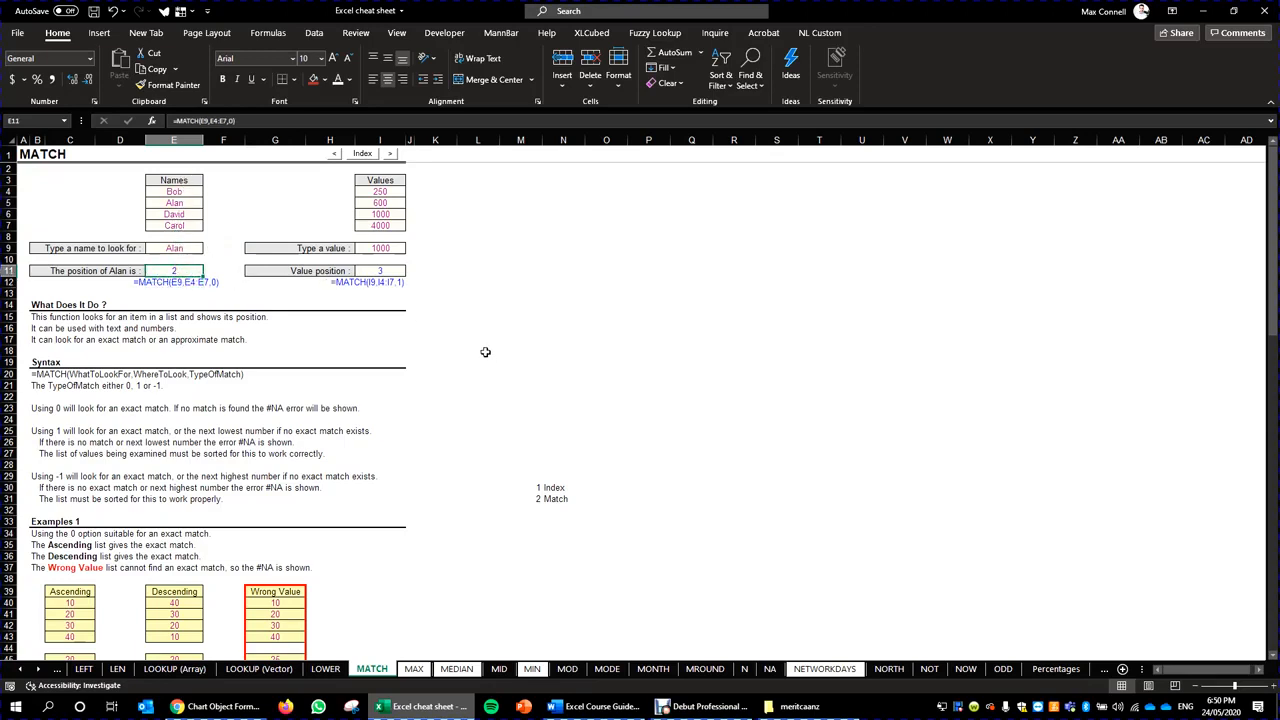
Inspect the MATCH formulas in I11 and E11, checking the lookup value, lookup array and match type arguments in I11.
left_click(478, 339)
double_click(385, 272)
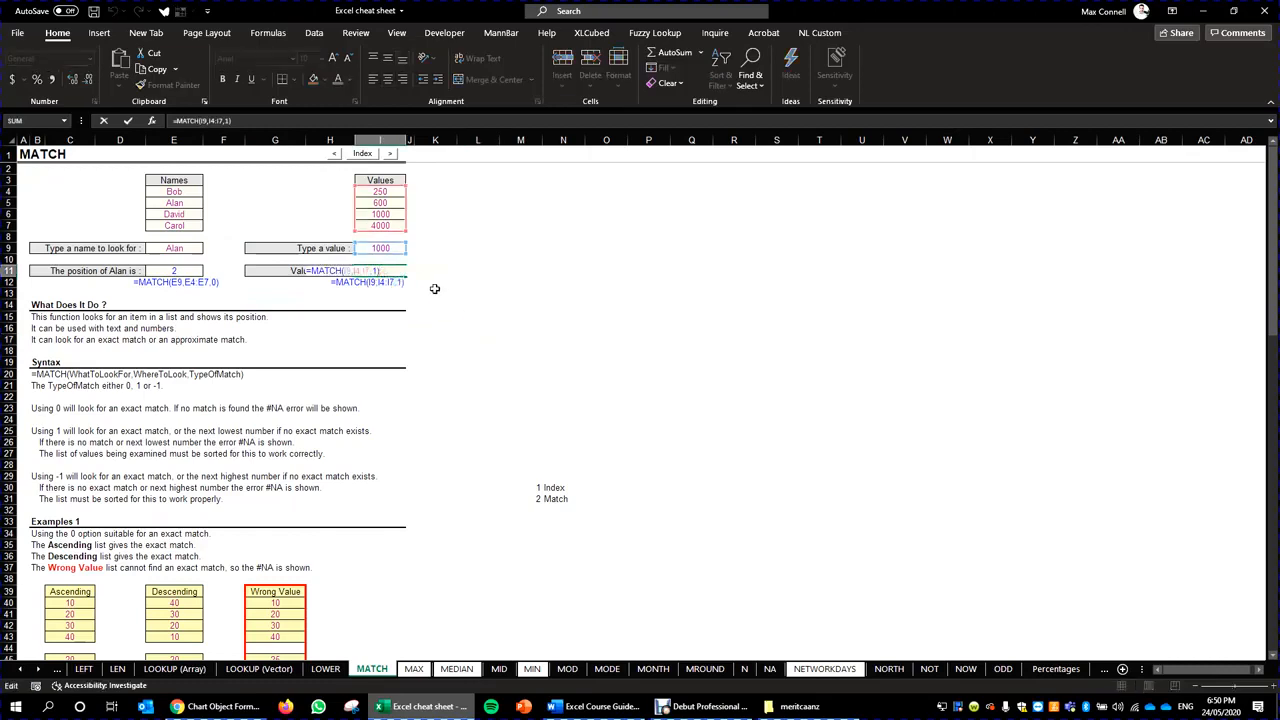
key("Escape")
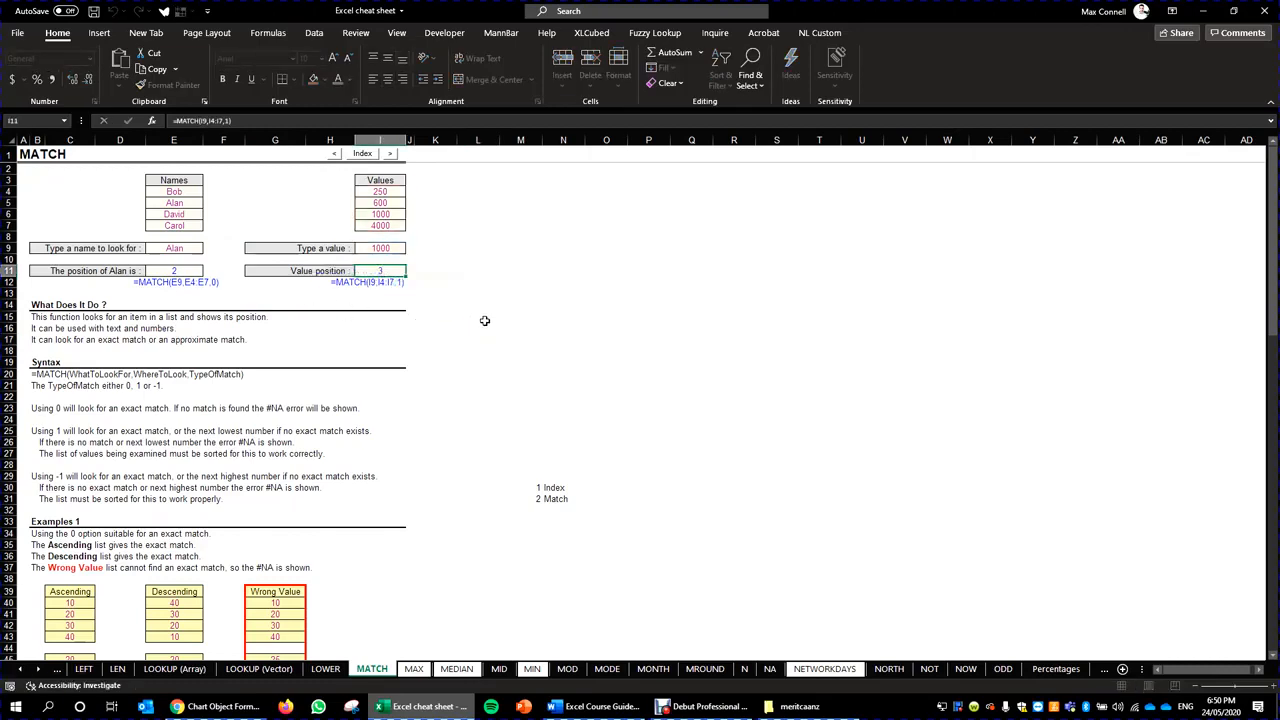
double_click(381, 269)
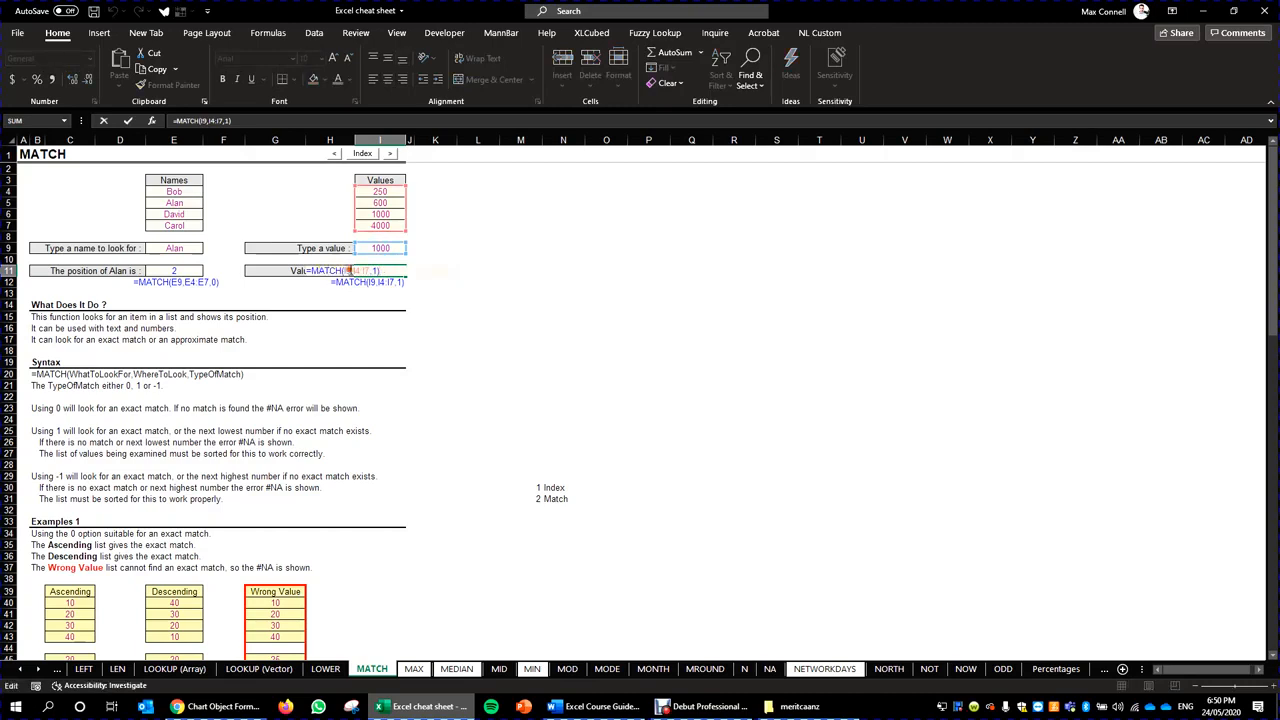
left_click(349, 271)
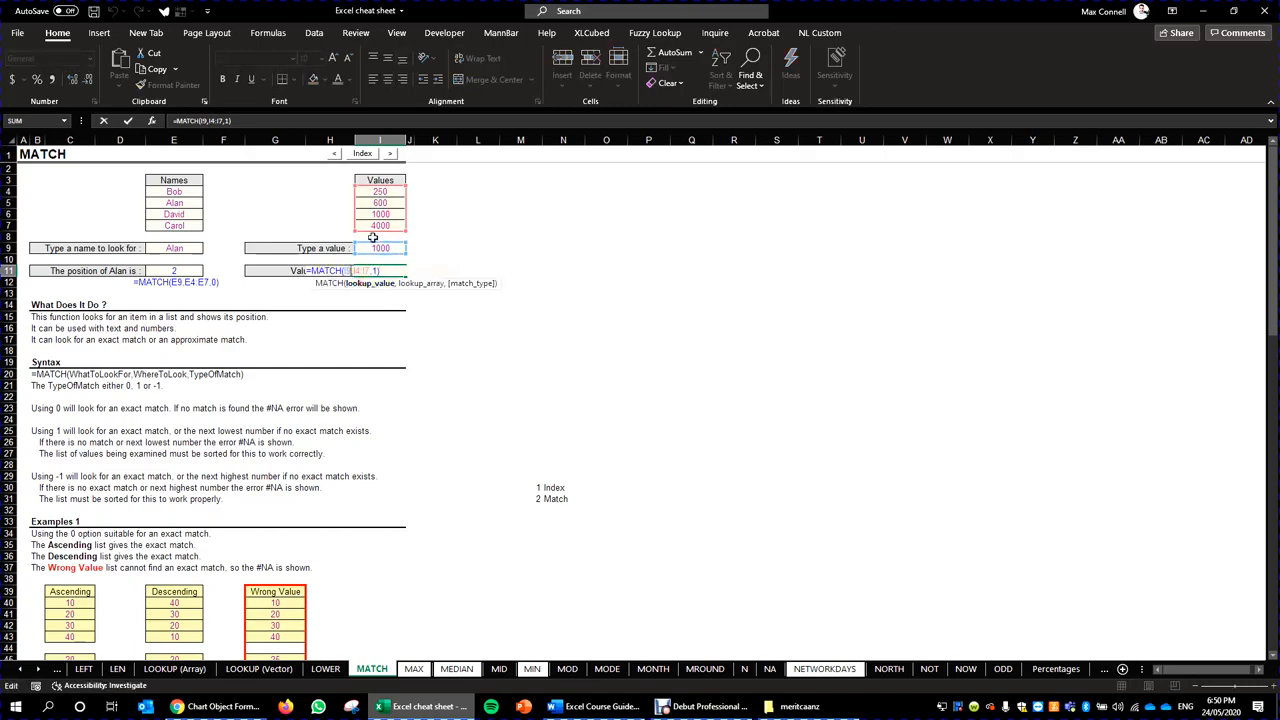
left_click(418, 283)
left_click(484, 284)
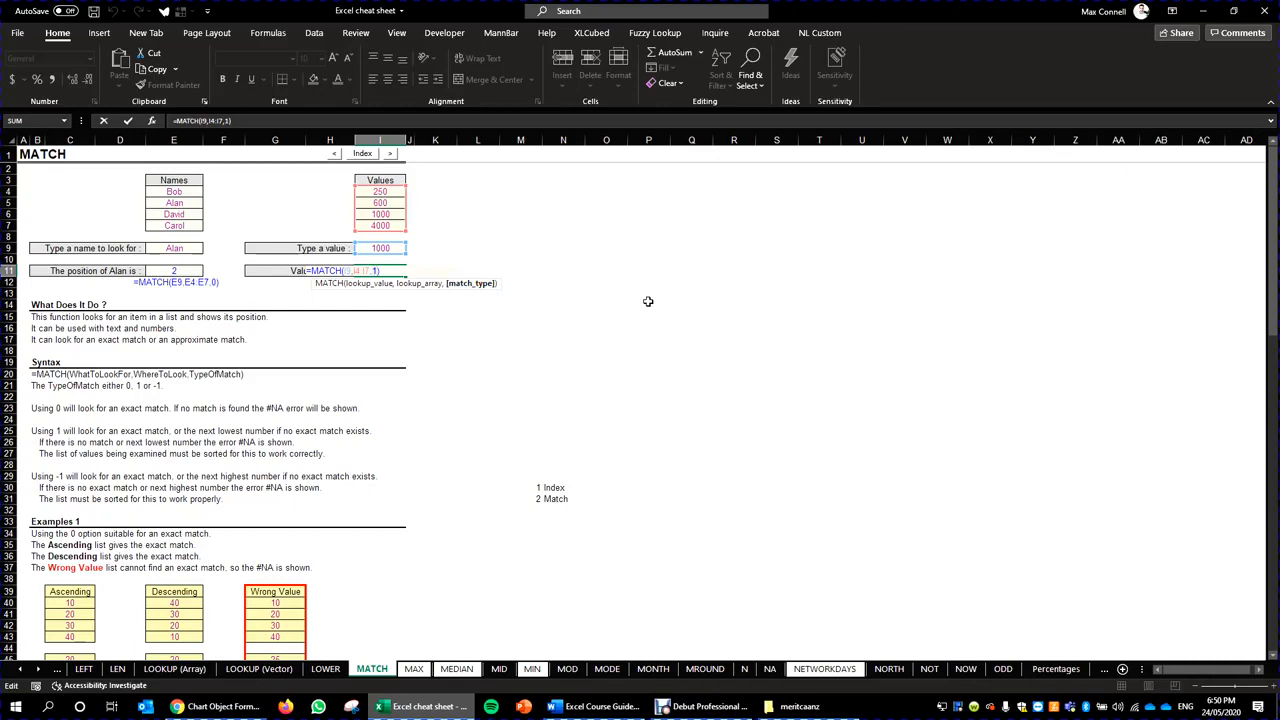
key("Return")
double_click(184, 272)
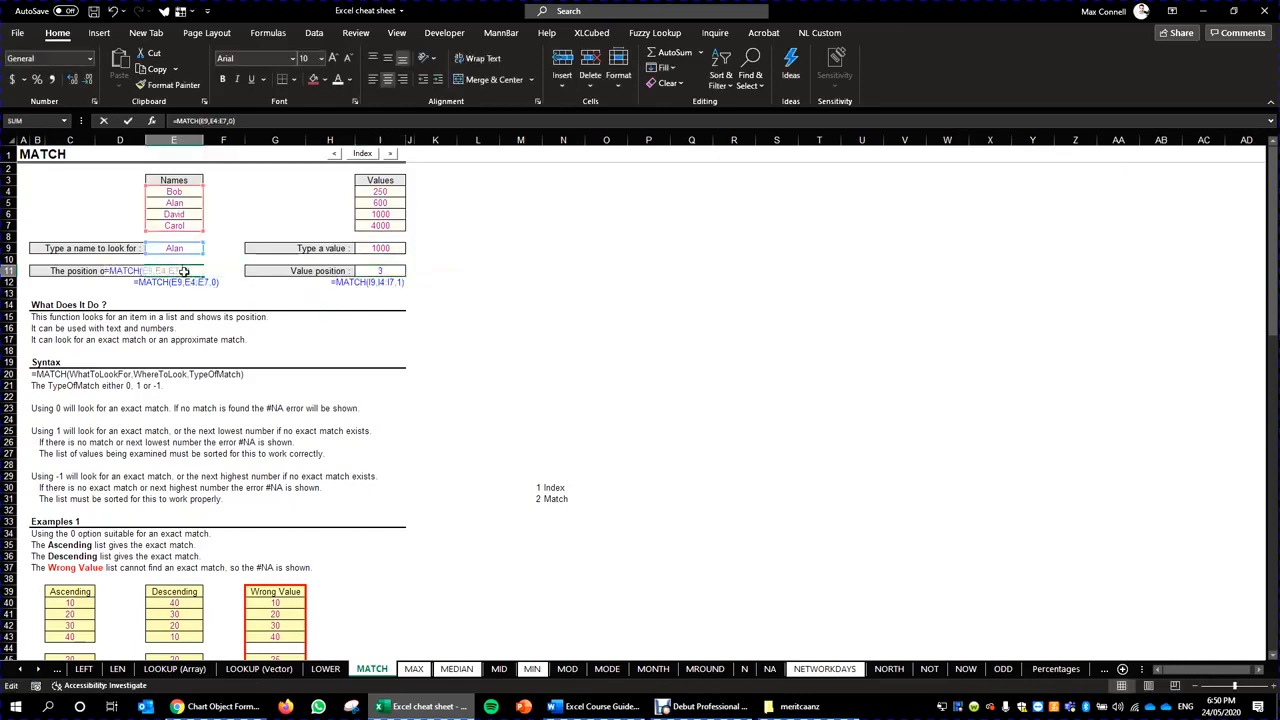
key("Escape")
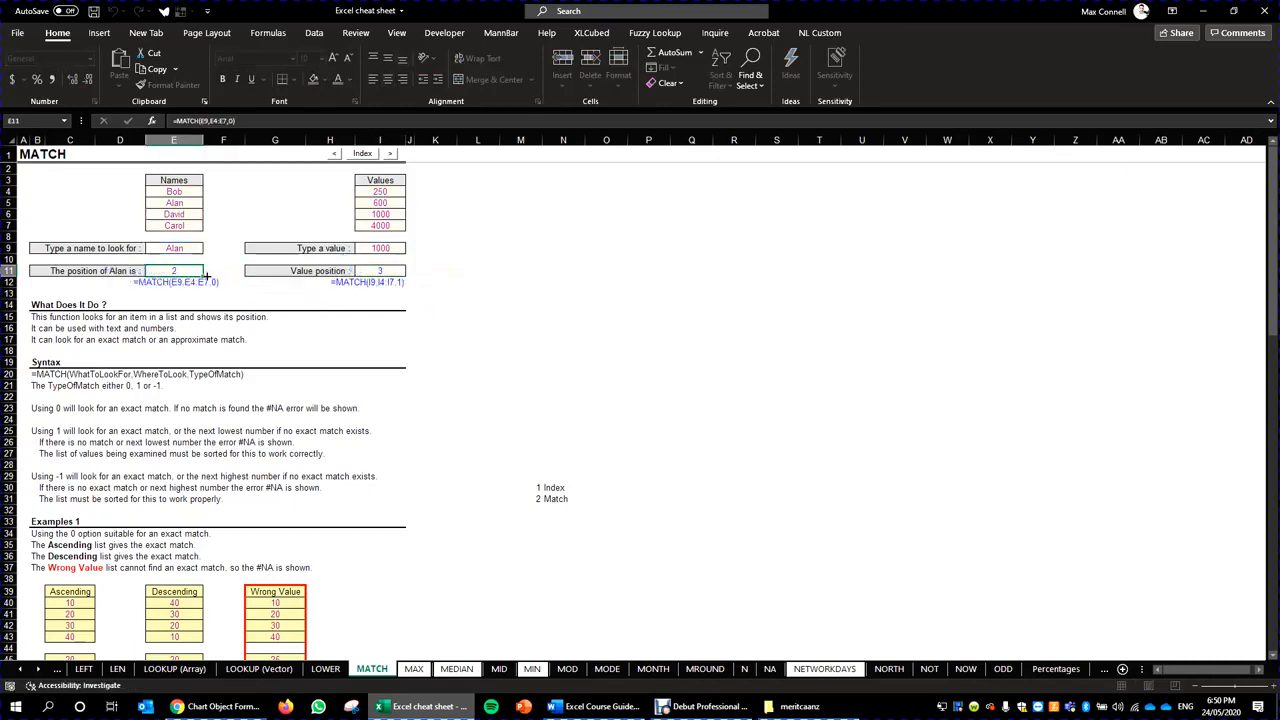
Start a trial MATCH formula with placeholder arguments in N12, view the exact-match option among the match types, and discard the entry.
left_click(174, 283)
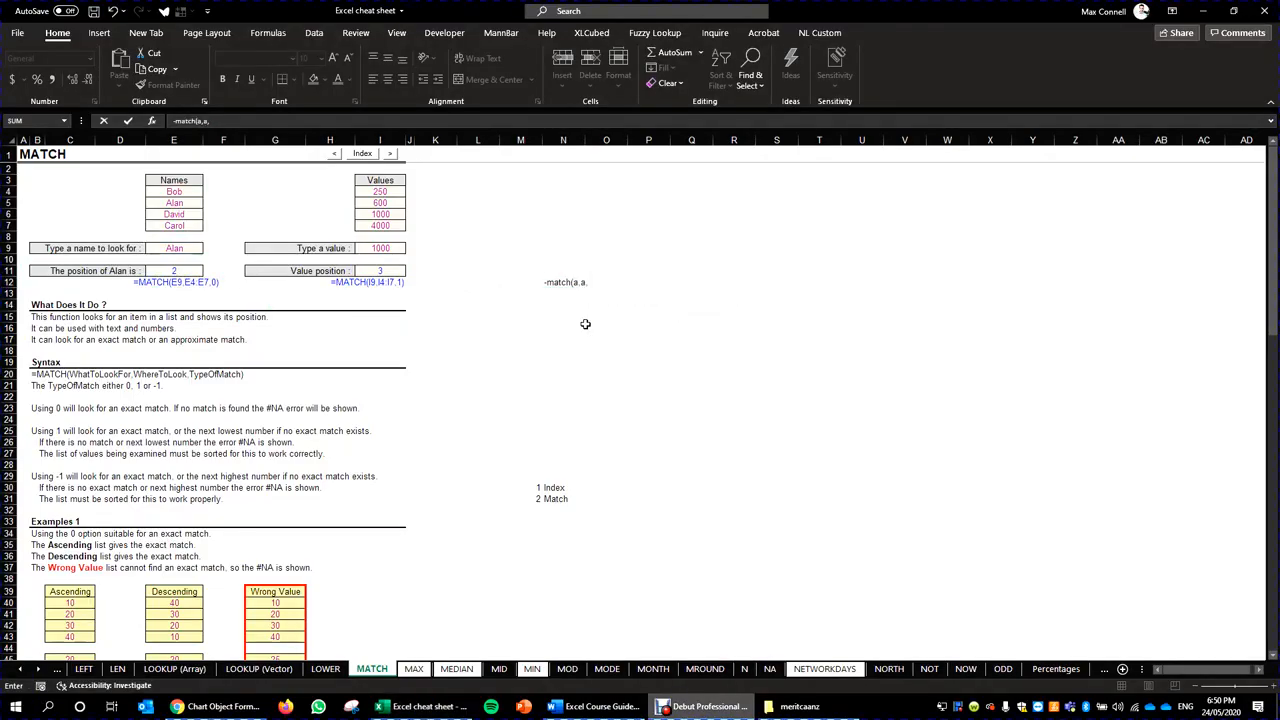
left_click(560, 279)
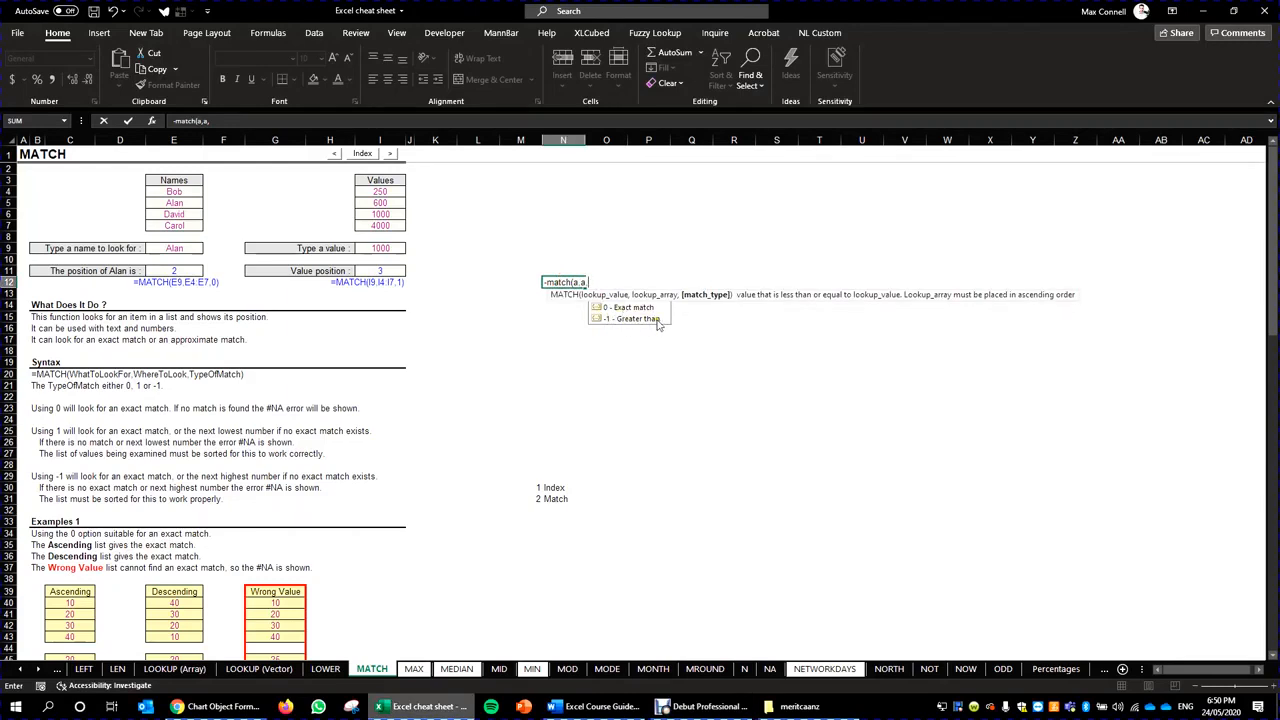
left_click(607, 311)
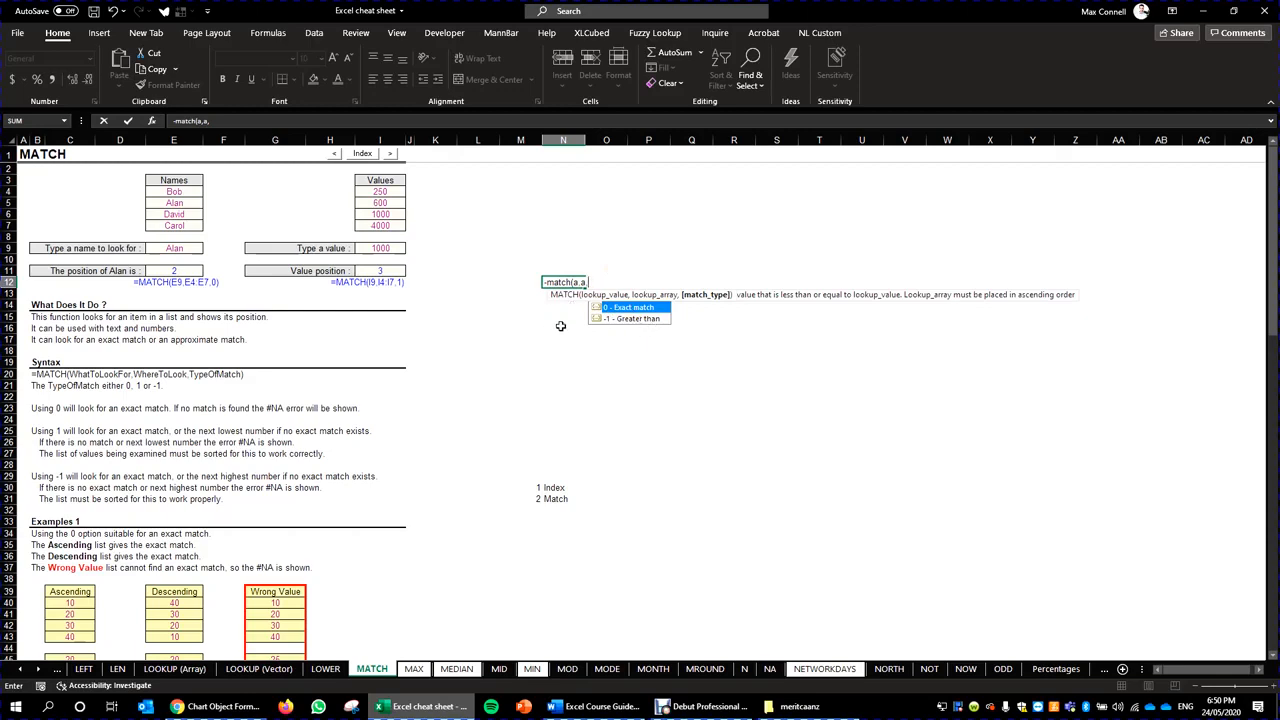
key("Escape")
key("Escape")
left_click(168, 271)
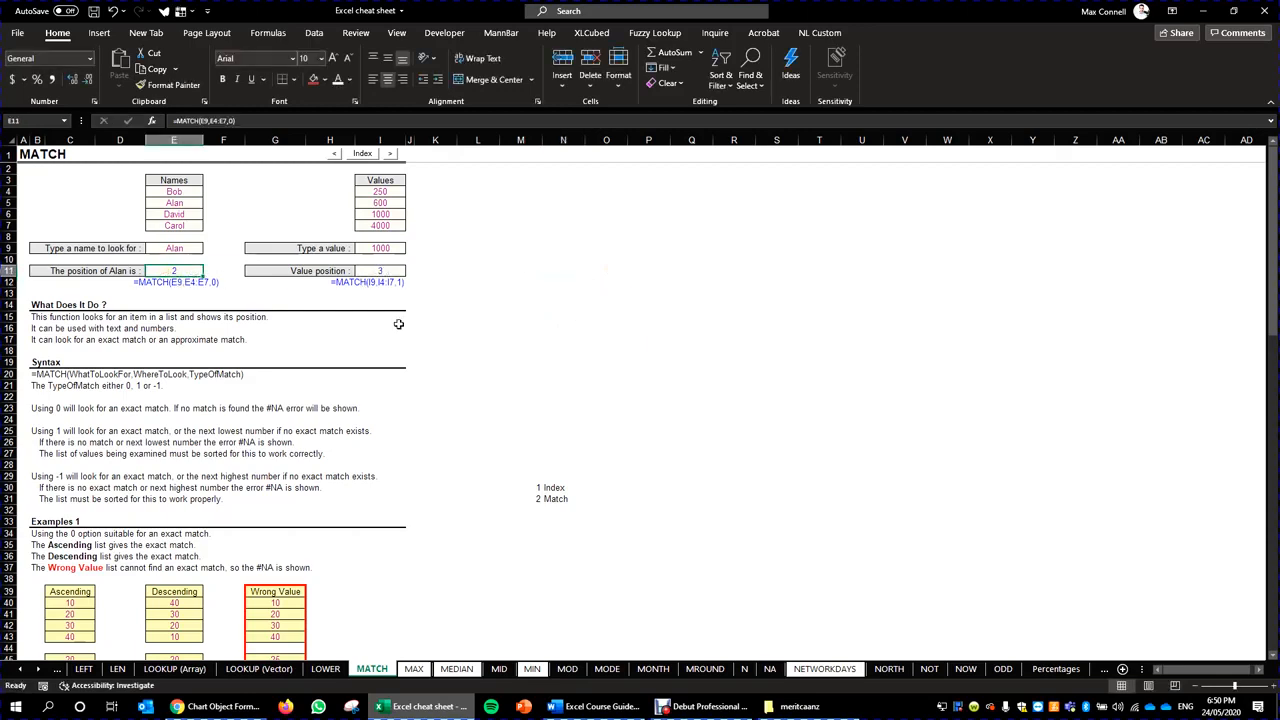
Look through the further MATCH examples, go to the INDEX sheet and select the number of weeks in G11.
left_click(418, 362)
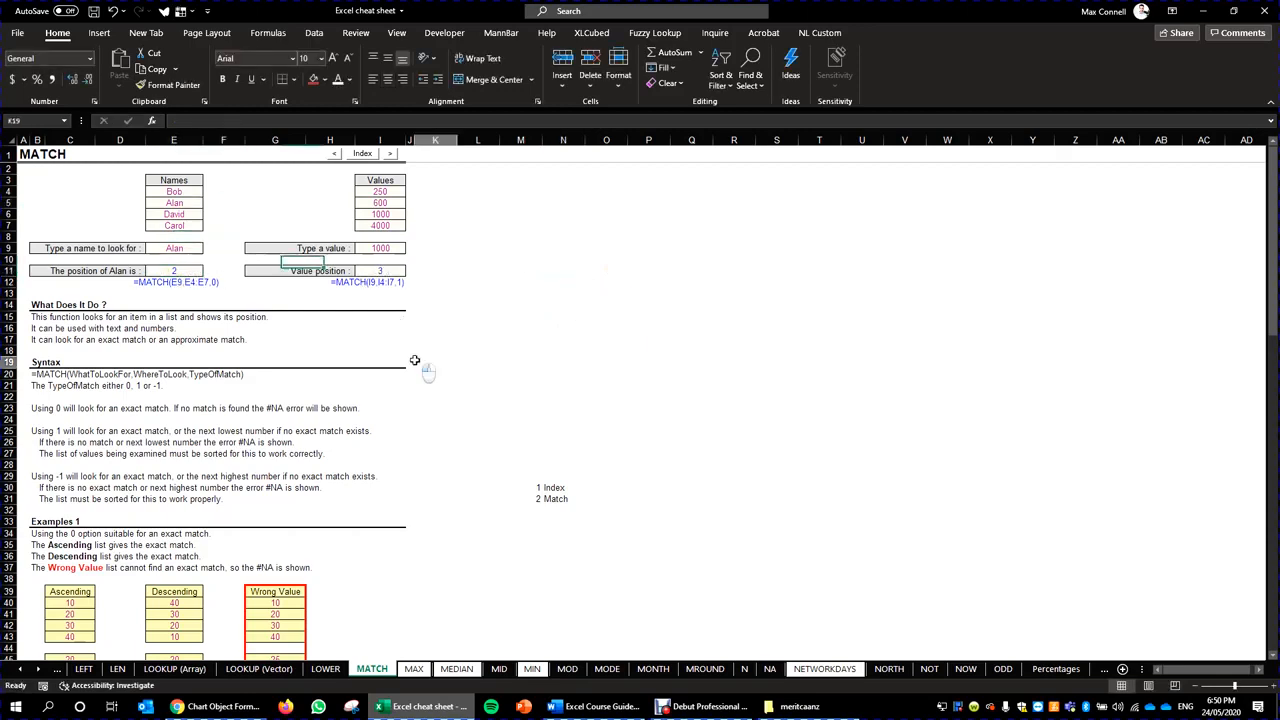
scroll(503, 360, "down", 9)
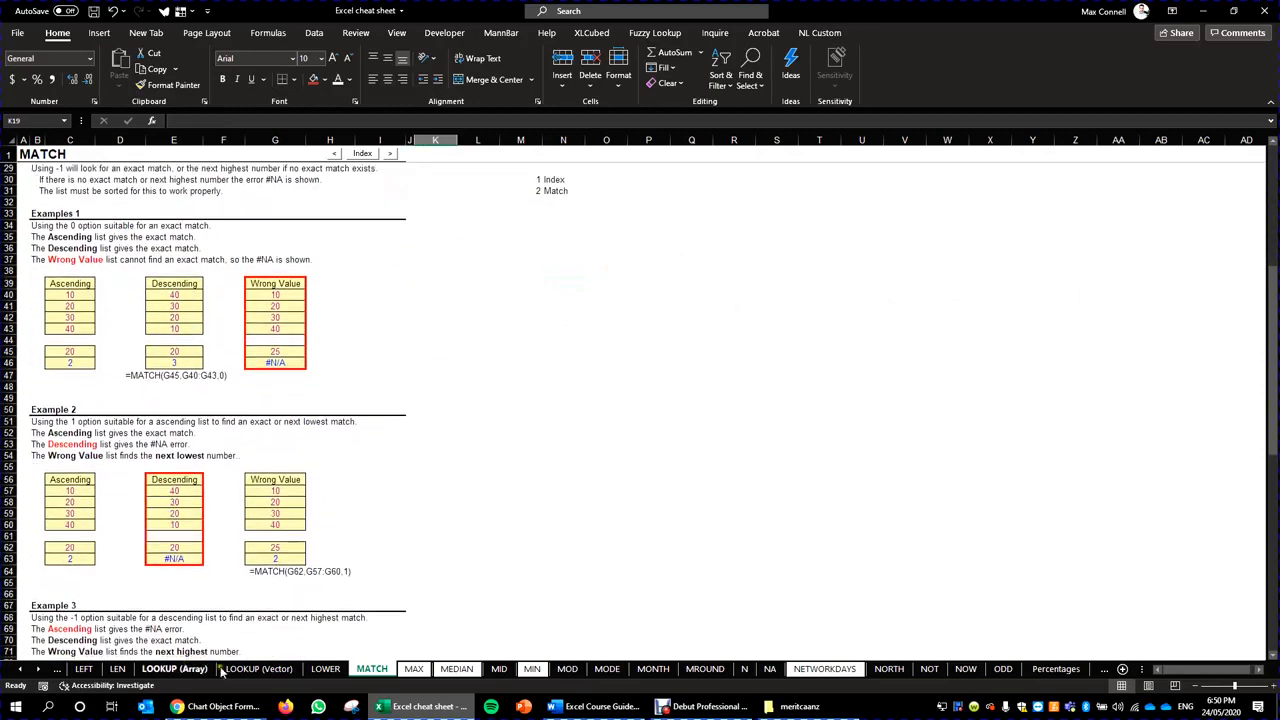
right_click(44, 670)
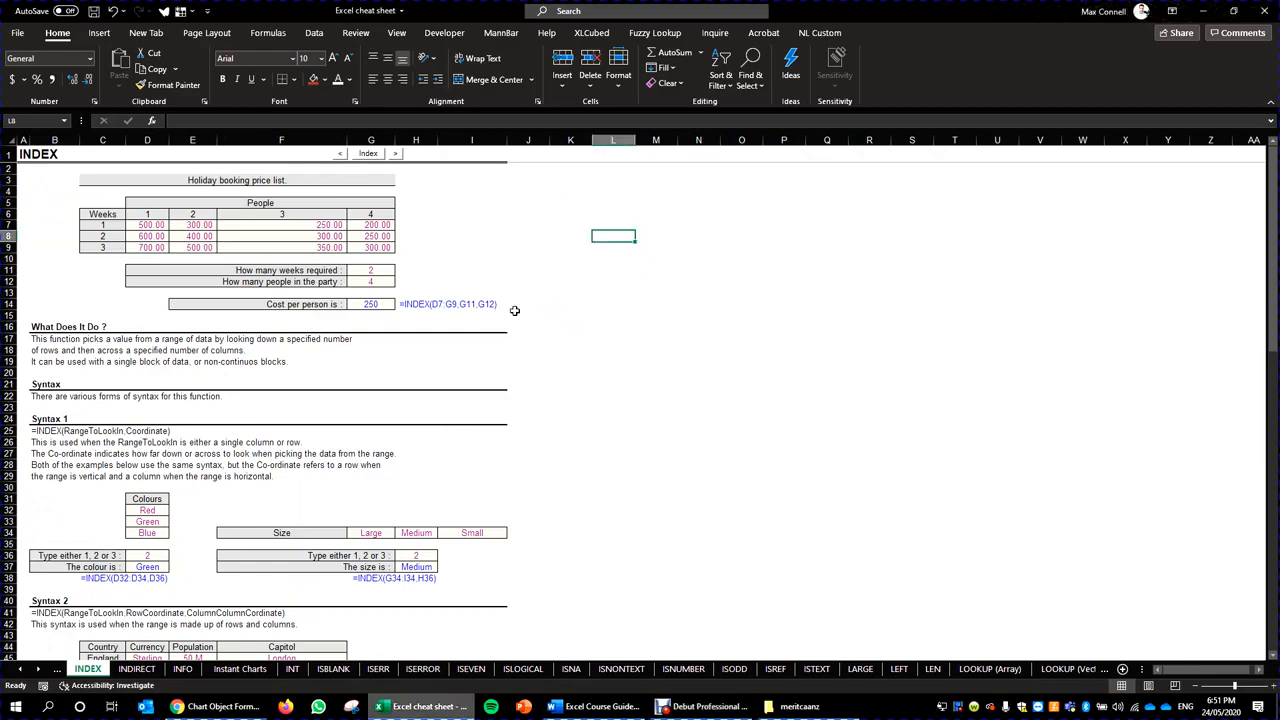
left_click(378, 270)
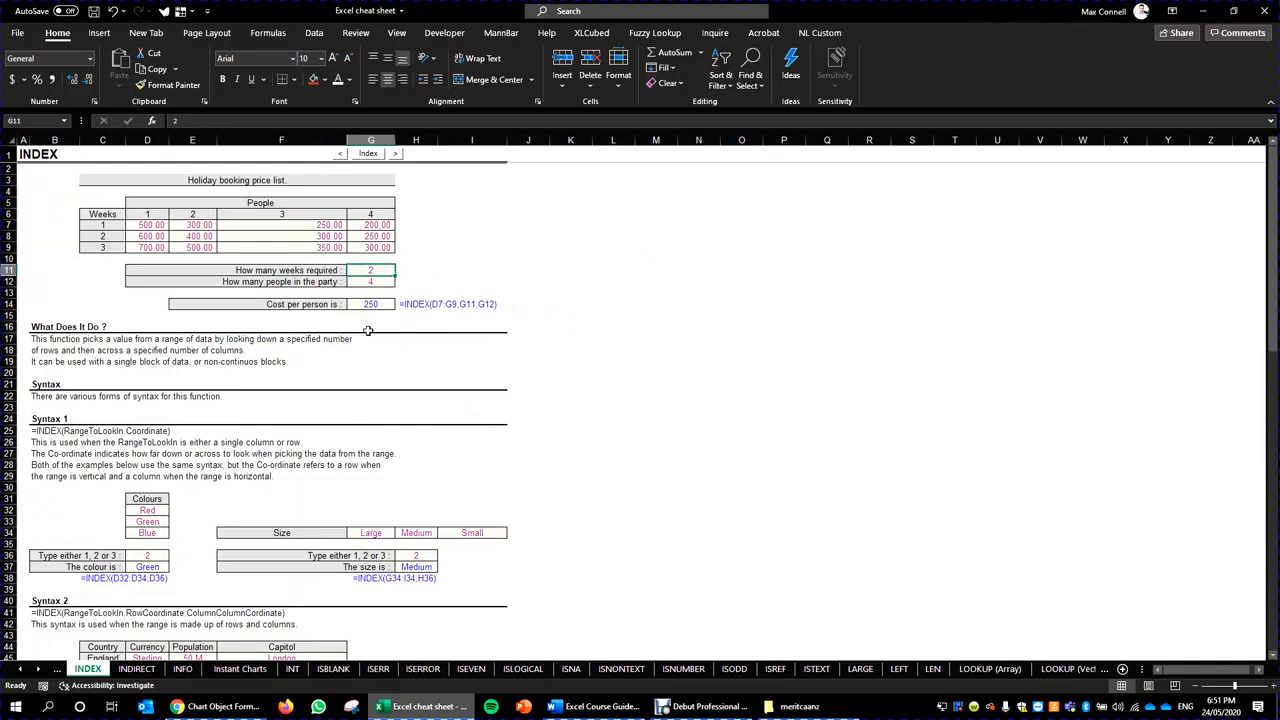
Clear the contents of the range K3:S21 beside the price list and fill cell N7 with dark red.
left_click(519, 202)
left_click_drag(577, 180, 911, 382)
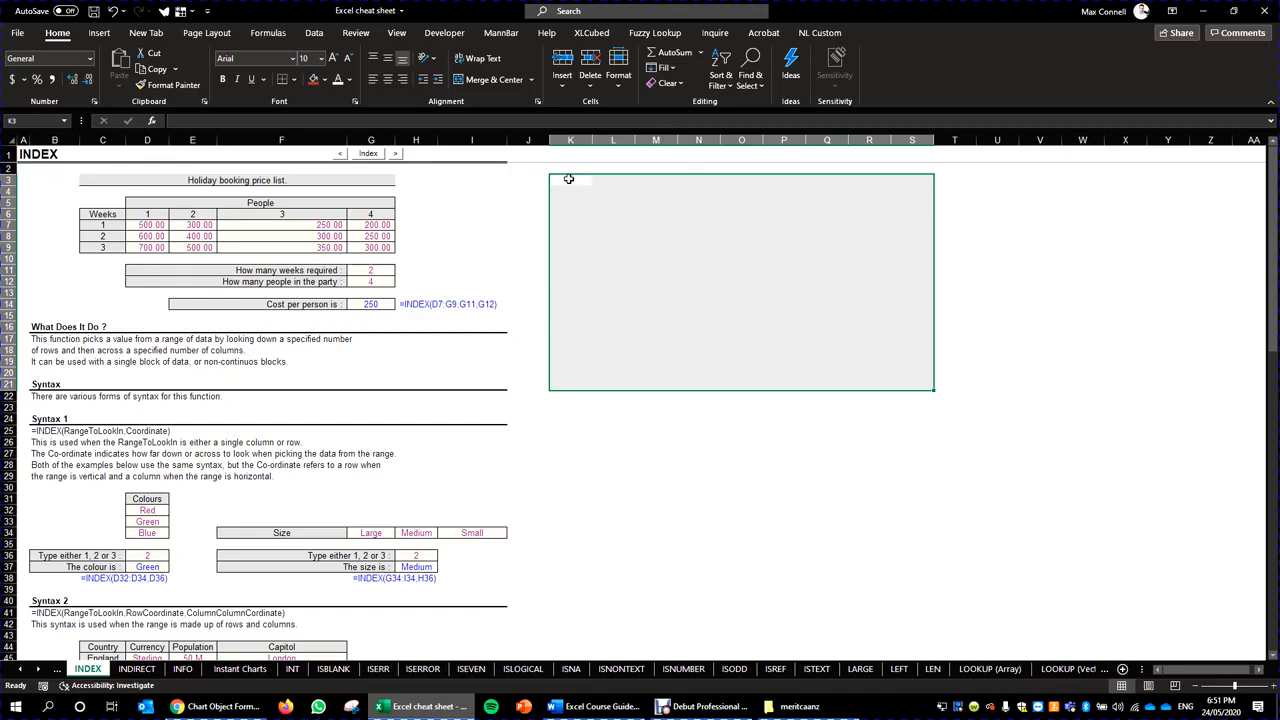
key("Delete")
left_click(697, 224)
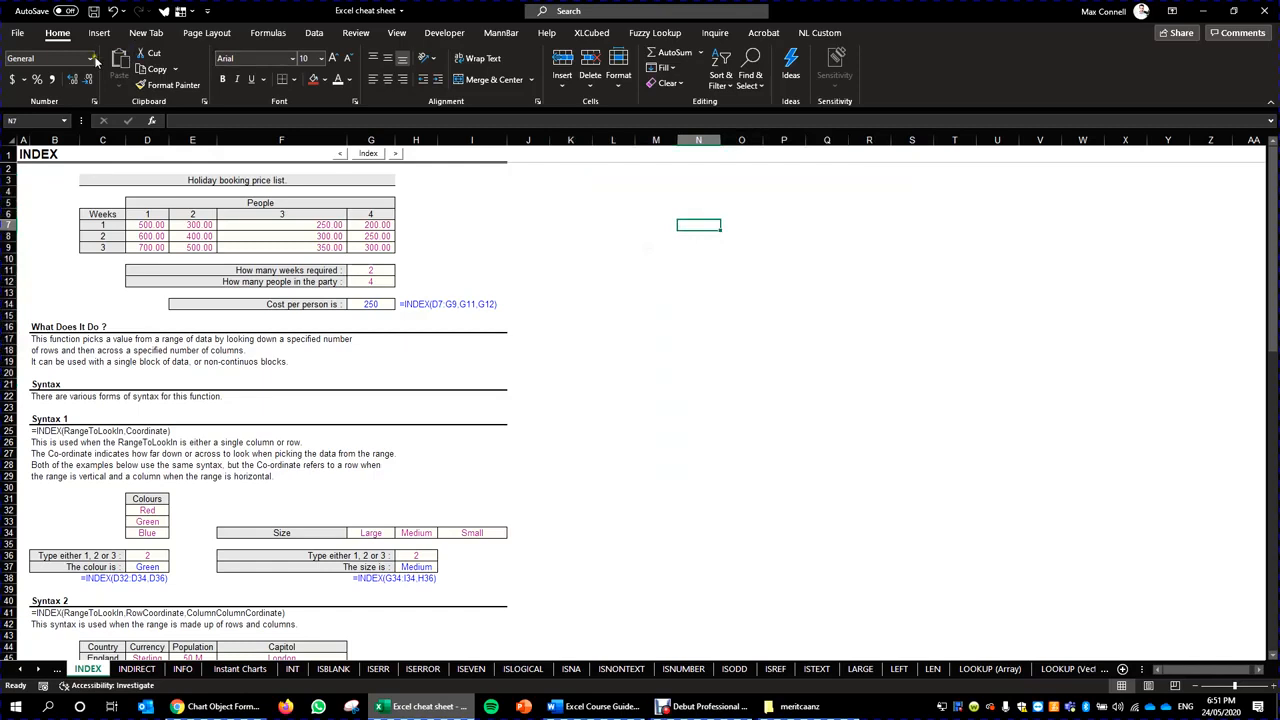
left_click(313, 79)
left_click(524, 237)
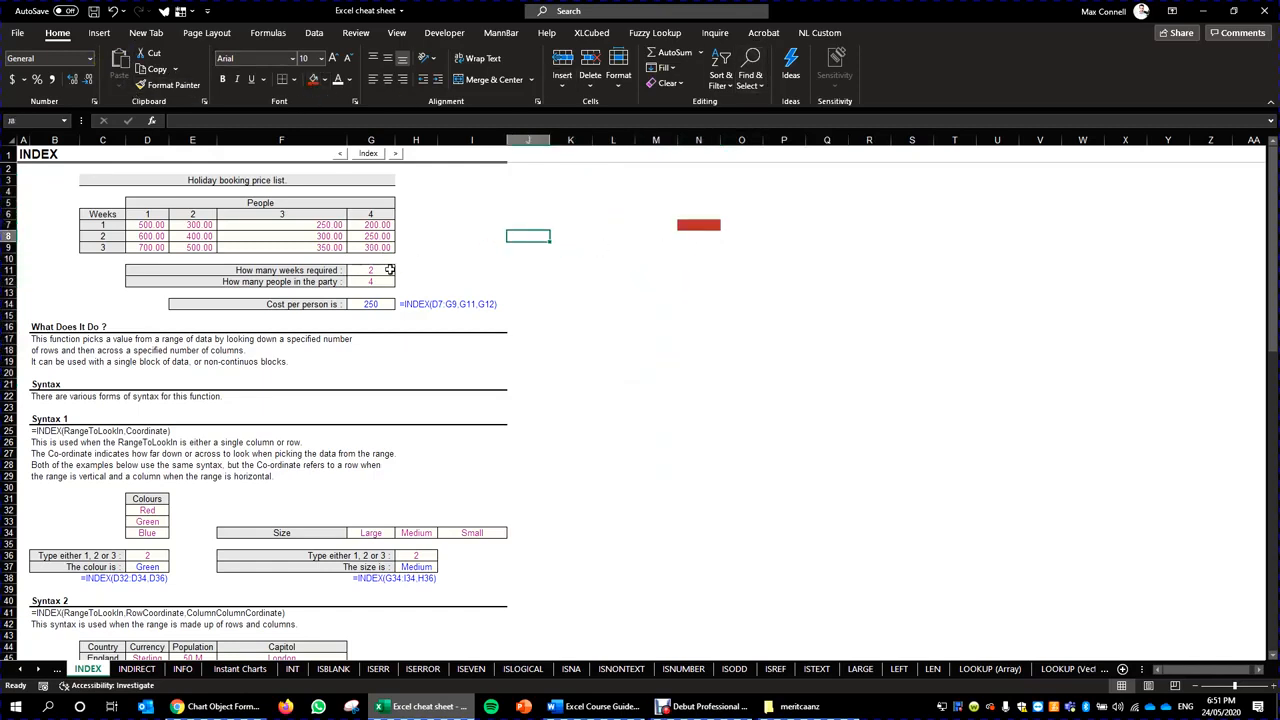
Compare the weeks input in G11 with the week rows and people column headings of the holiday price list.
double_click(386, 270)
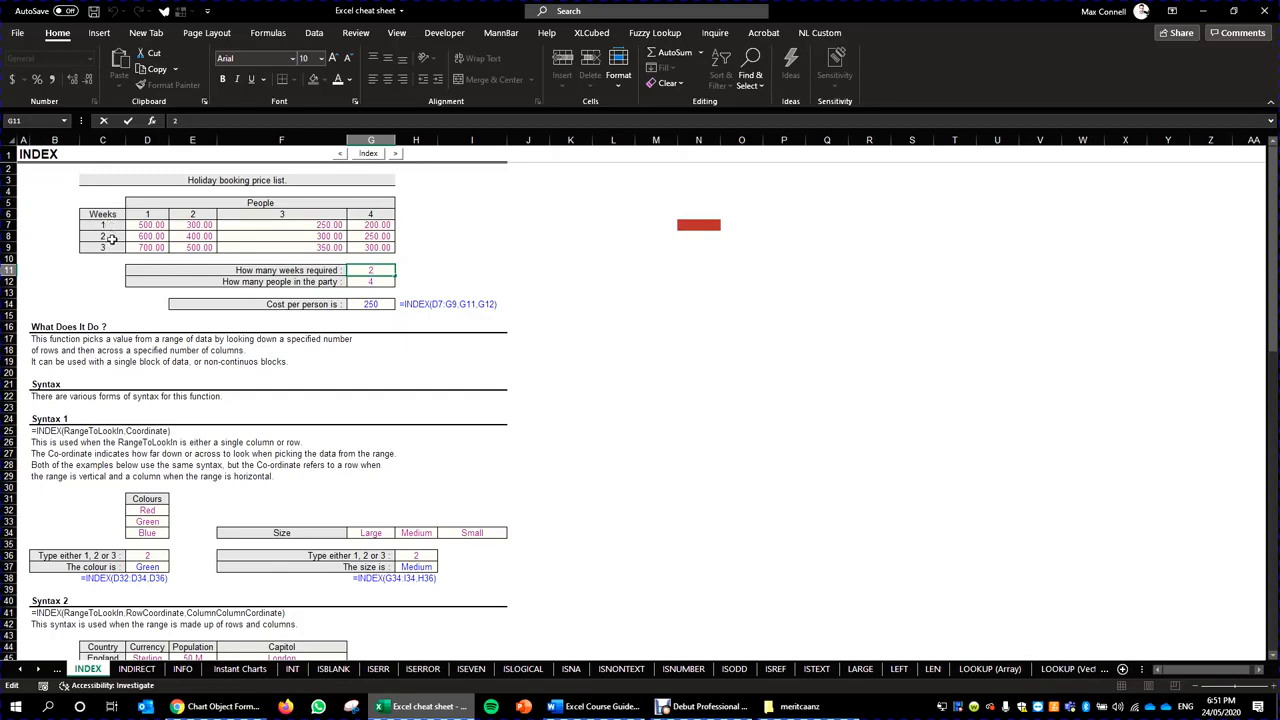
left_click_drag(150, 215, 383, 214)
left_click(190, 215)
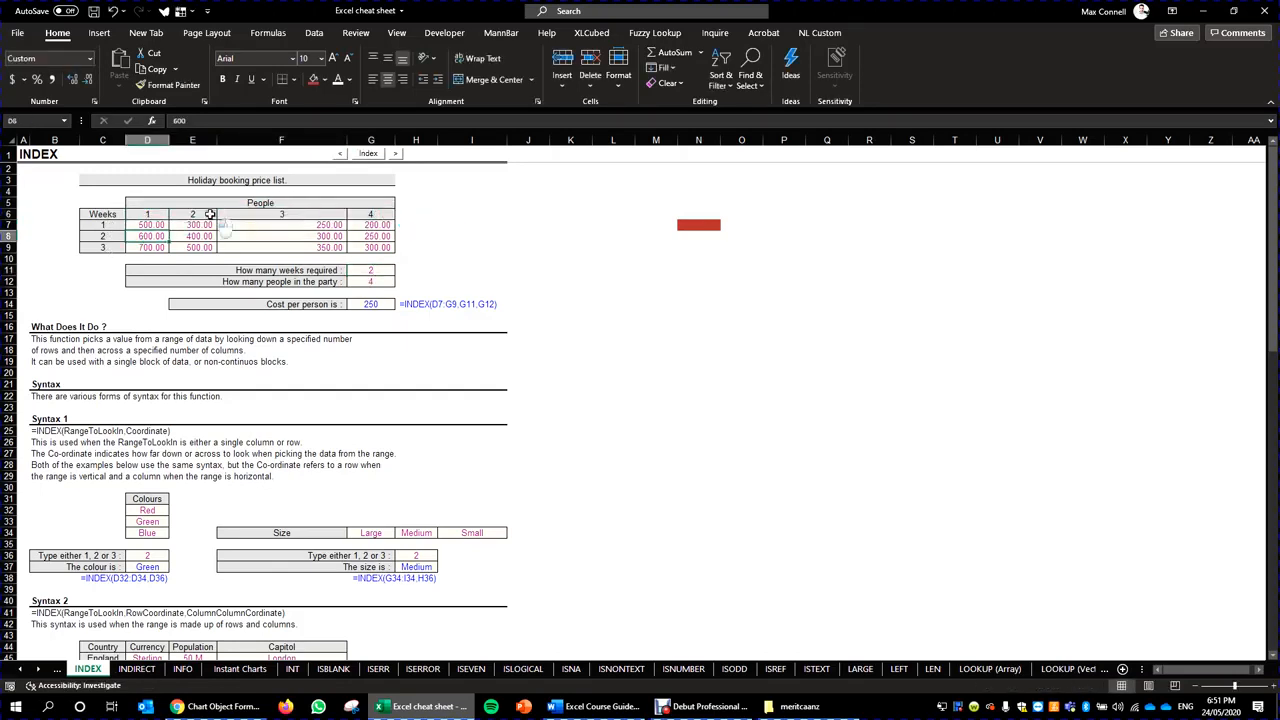
left_click(384, 270)
left_click(203, 214)
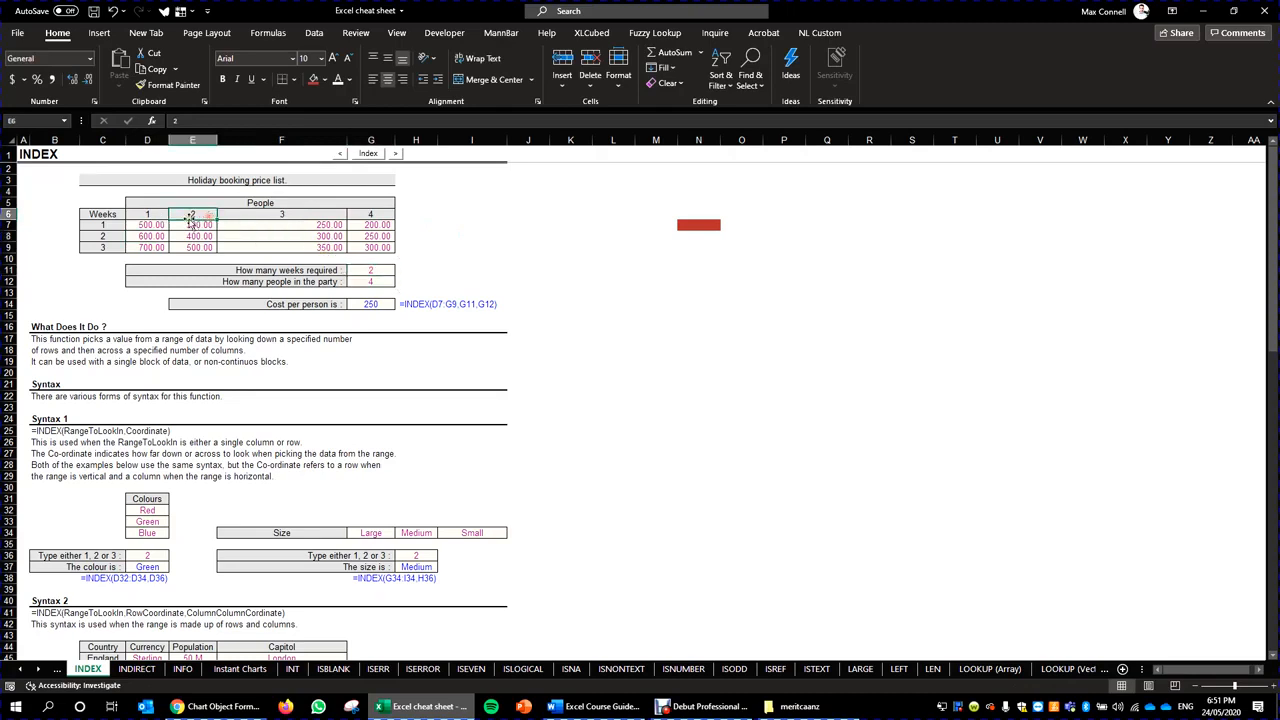
Trace the 2-week row across to the 4-people column and fill the matching price cell G8 with dark red.
left_click_drag(106, 236, 372, 236)
left_click(373, 236)
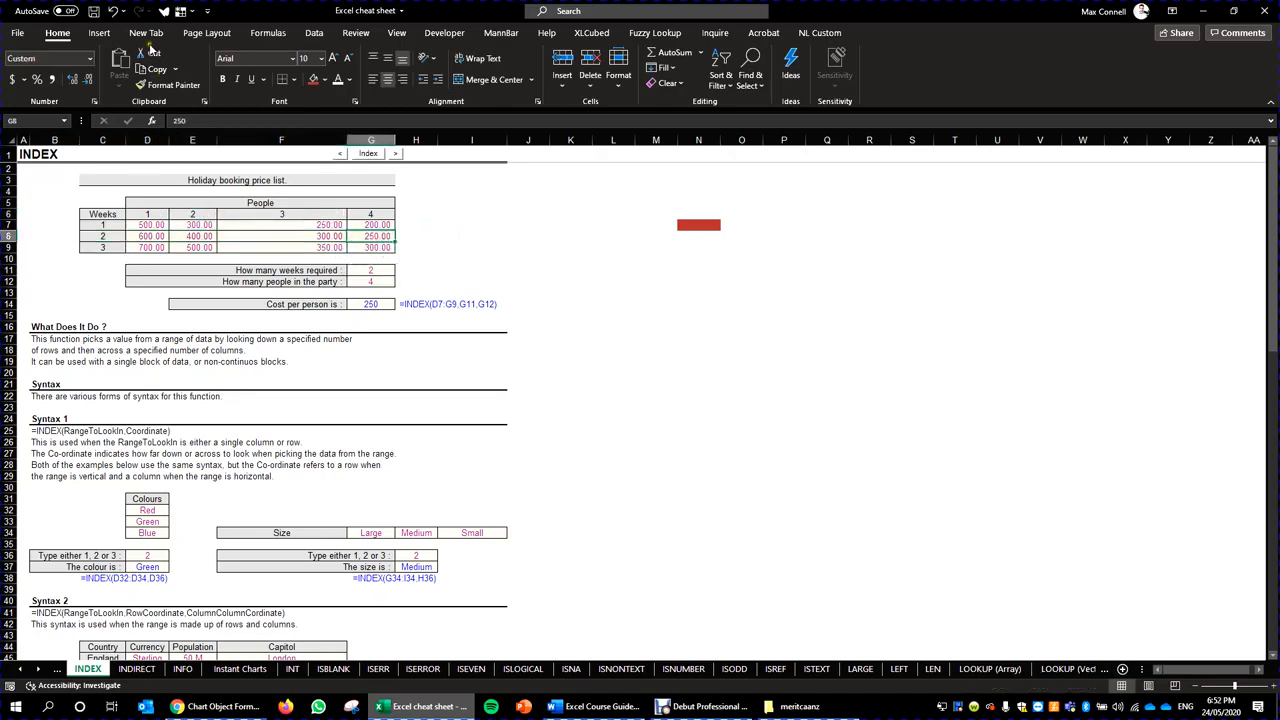
left_click(313, 80)
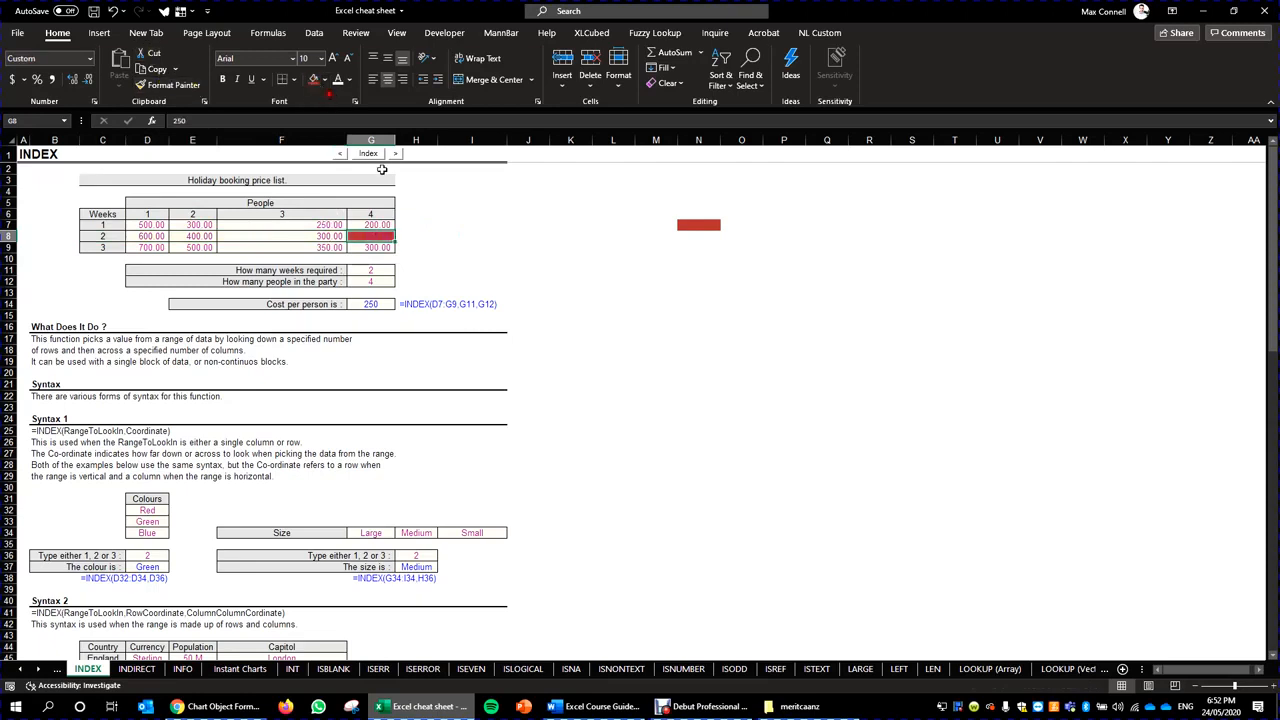
Remove the @ operator from the INDEX formula for the cost per person in cell G14.
double_click(380, 304)
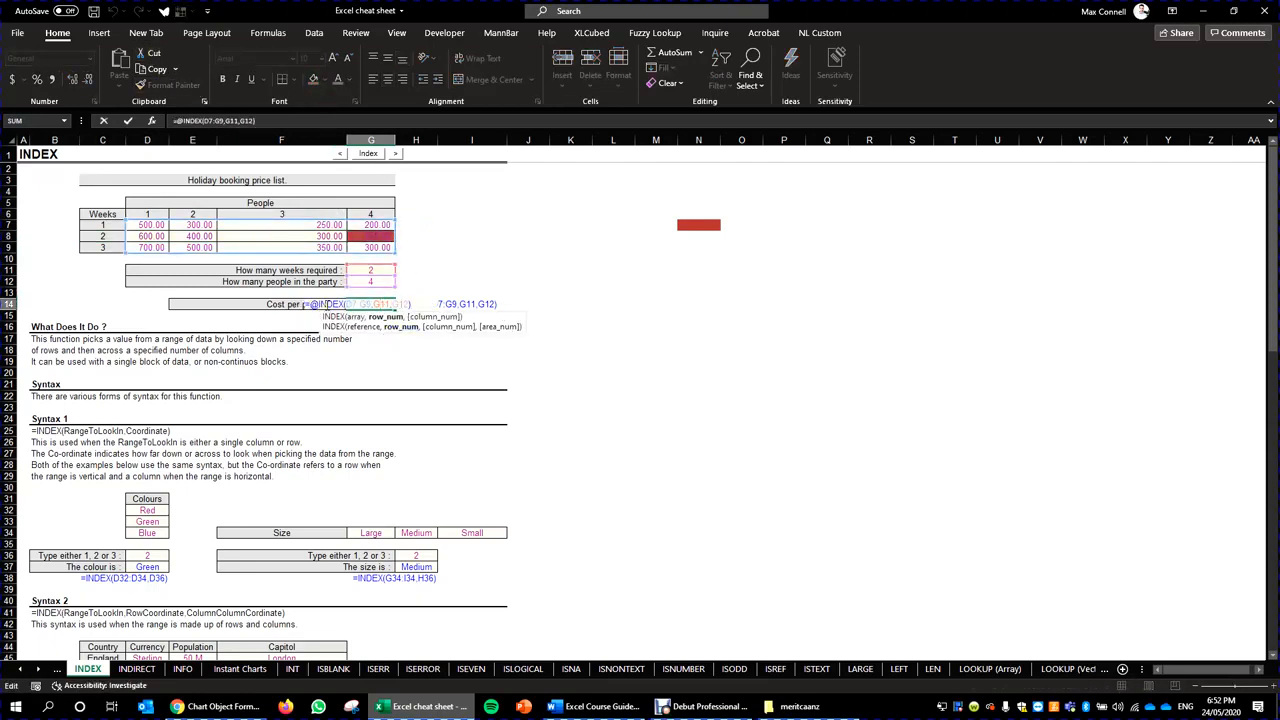
left_click(316, 304)
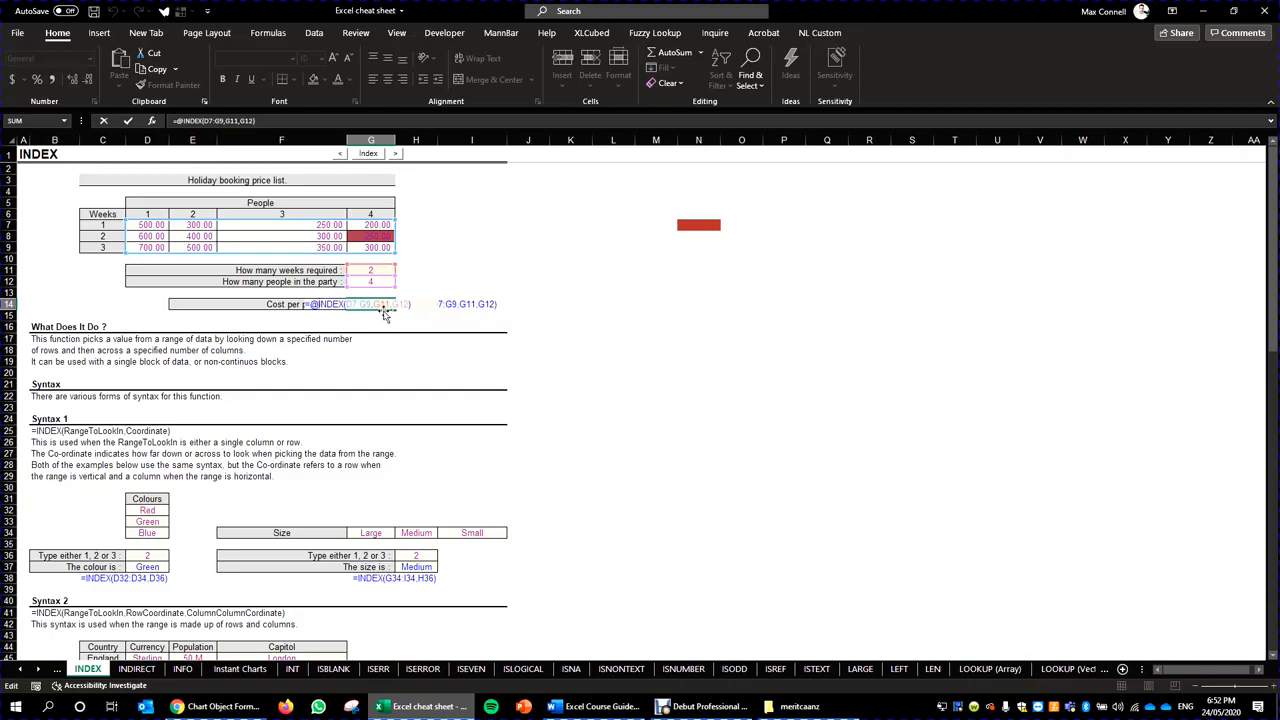
key("BackSpace")
key("ctrl+Return")
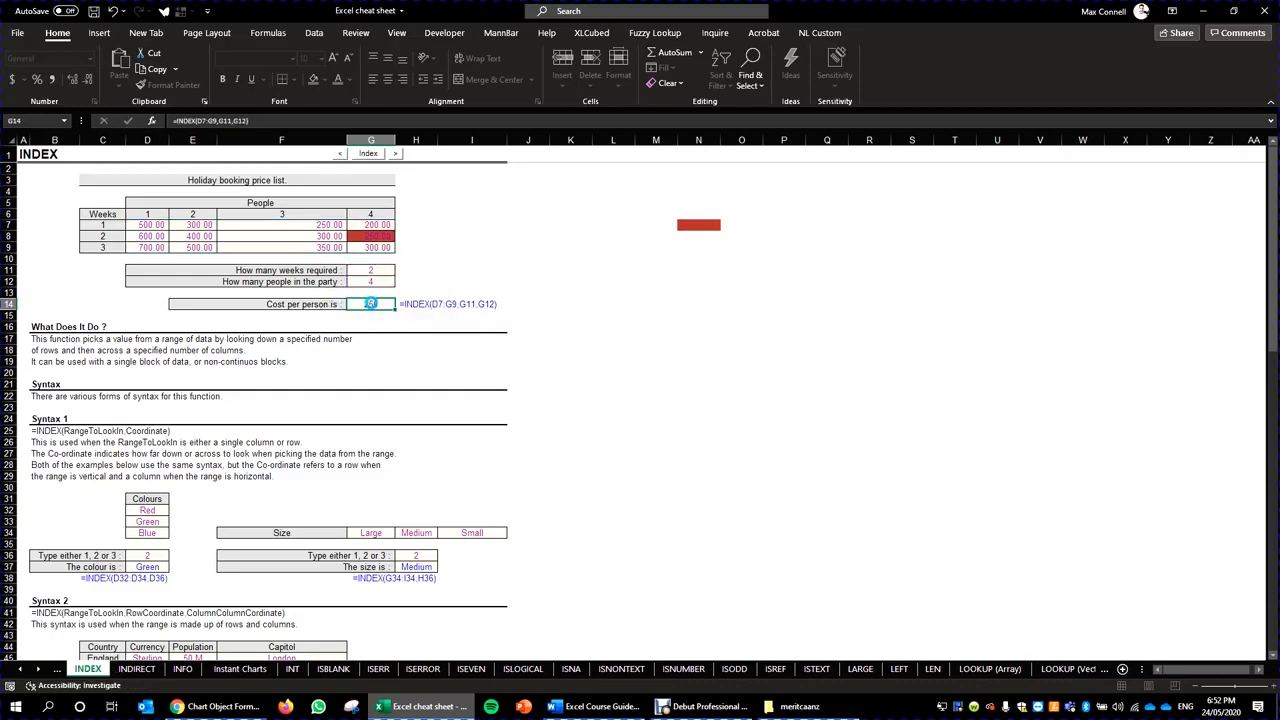
Inspect the INDEX formula in G14 and relabel the week rows C7:C9 as a, b and c.
double_click(370, 304)
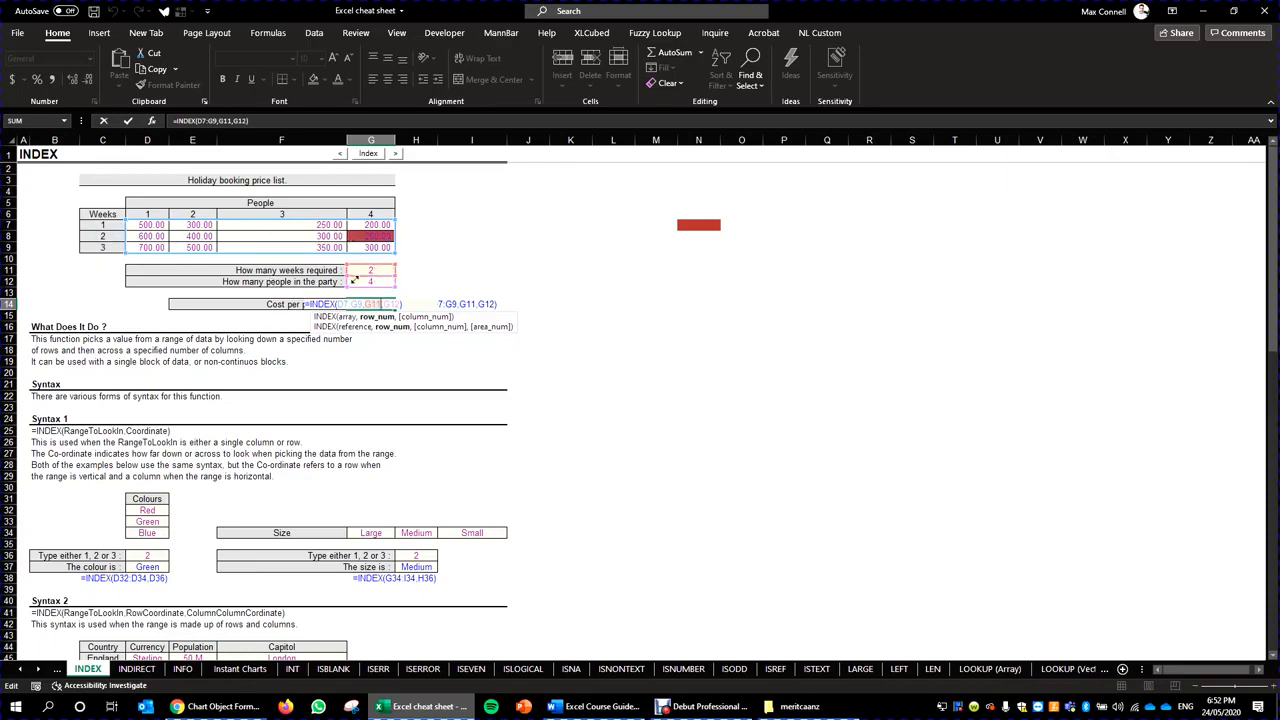
left_click(116, 228)
type("a")
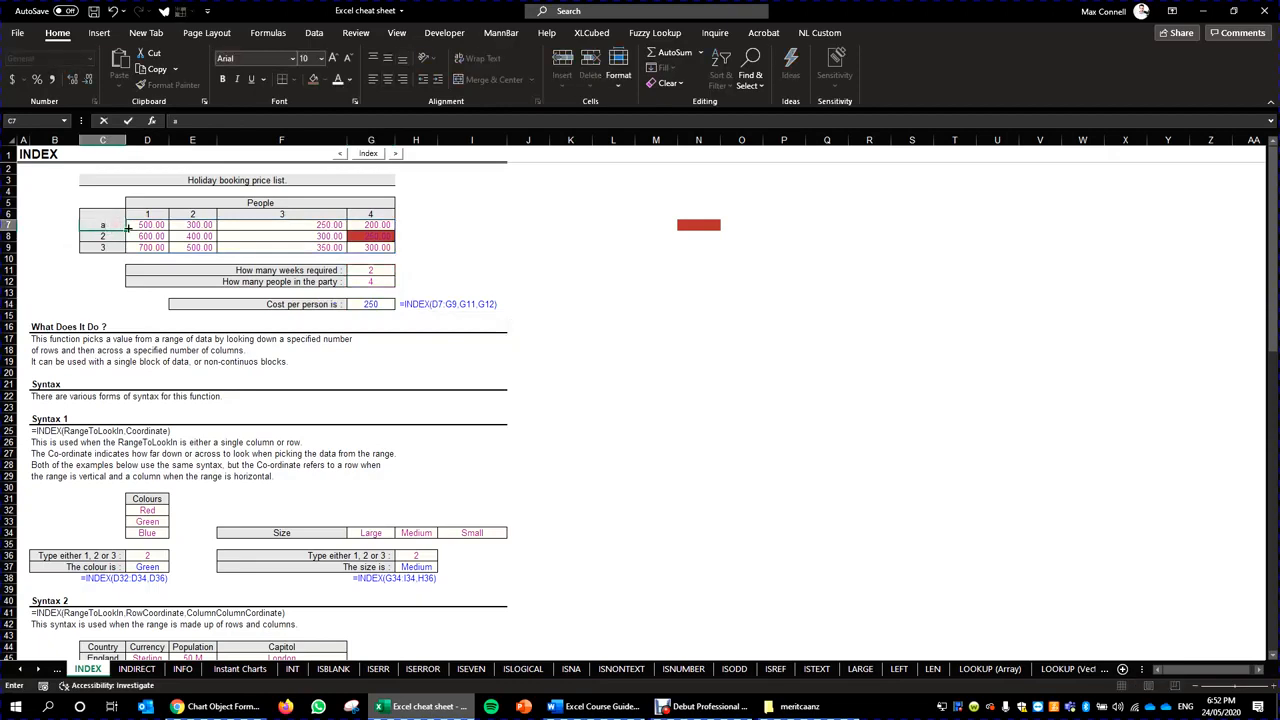
key("Return")
type("b")
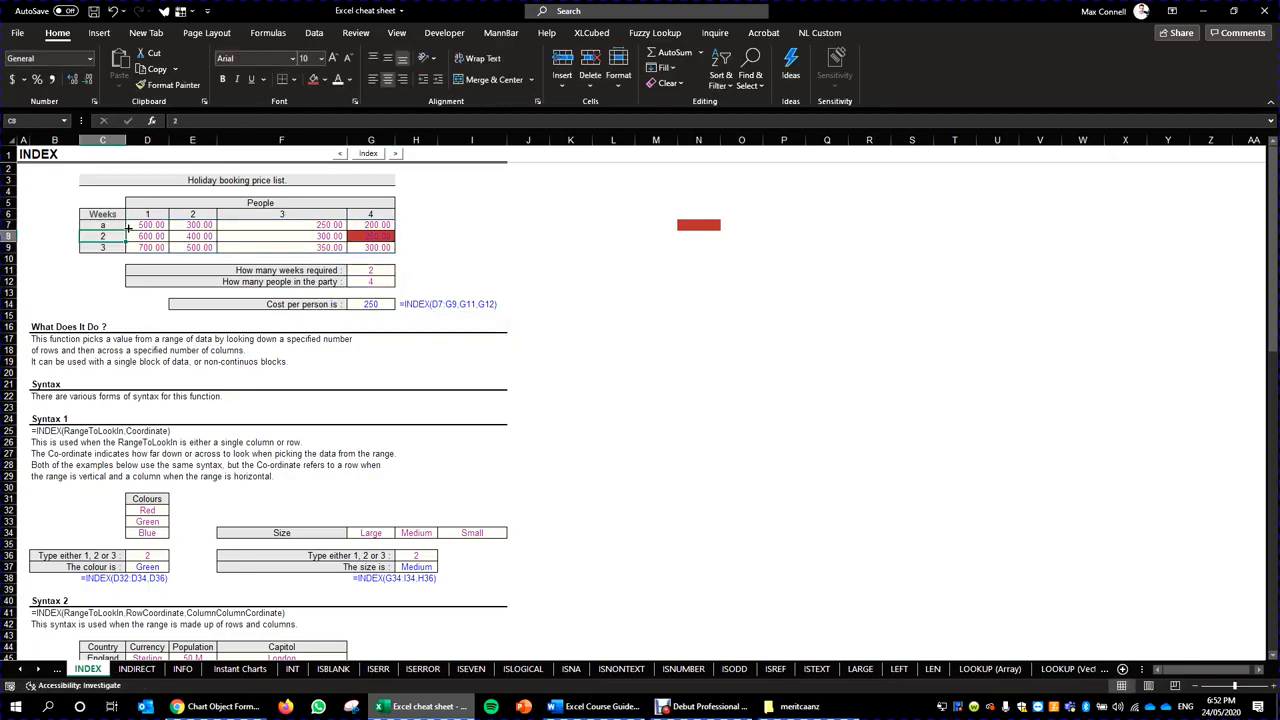
key("Return")
type("c")
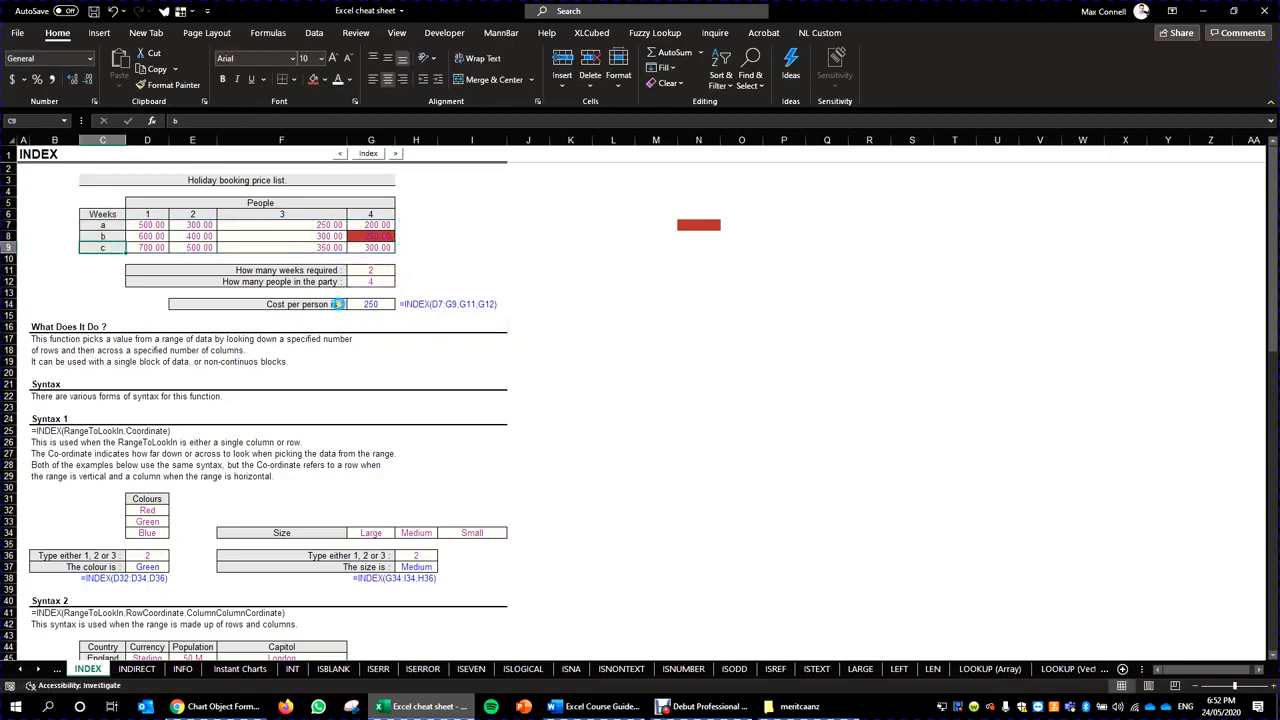
Try a as the weeks required in G11, and undo that entry along with the letter labels in the week rows.
left_click(380, 269)
type("a")
key("ctrl+Return")
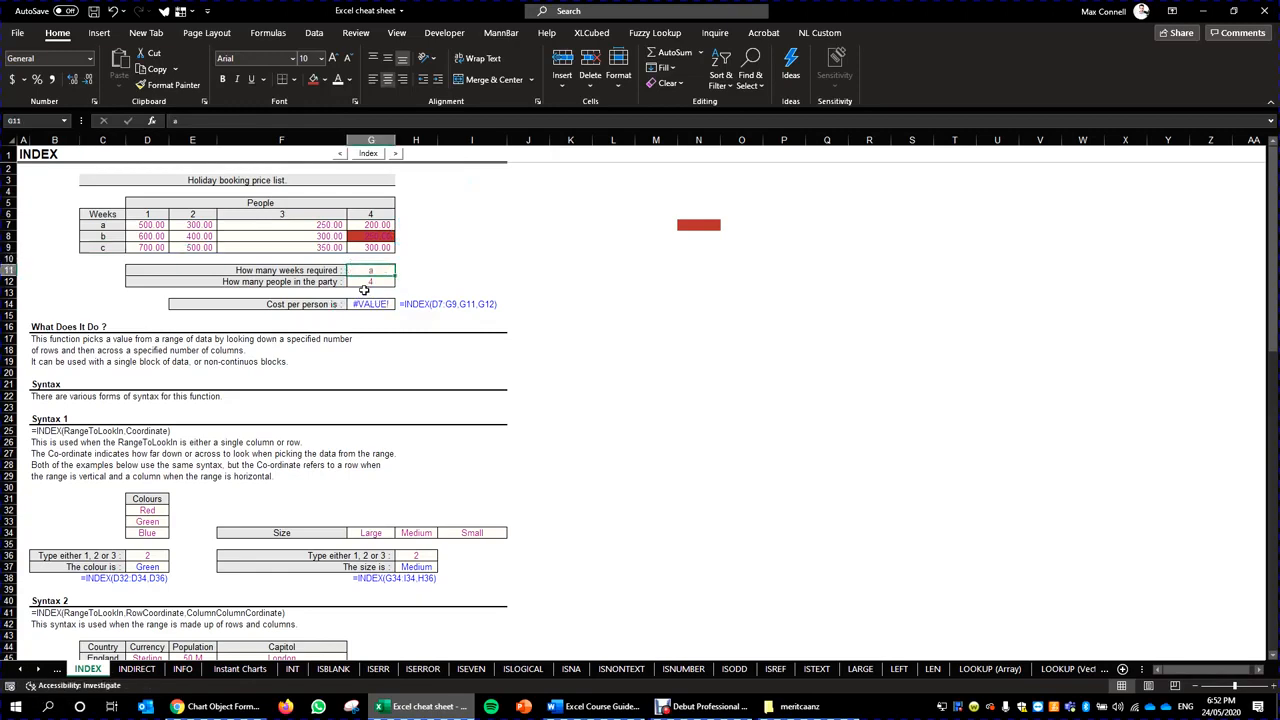
key("ctrl+z")
key("ctrl+z")
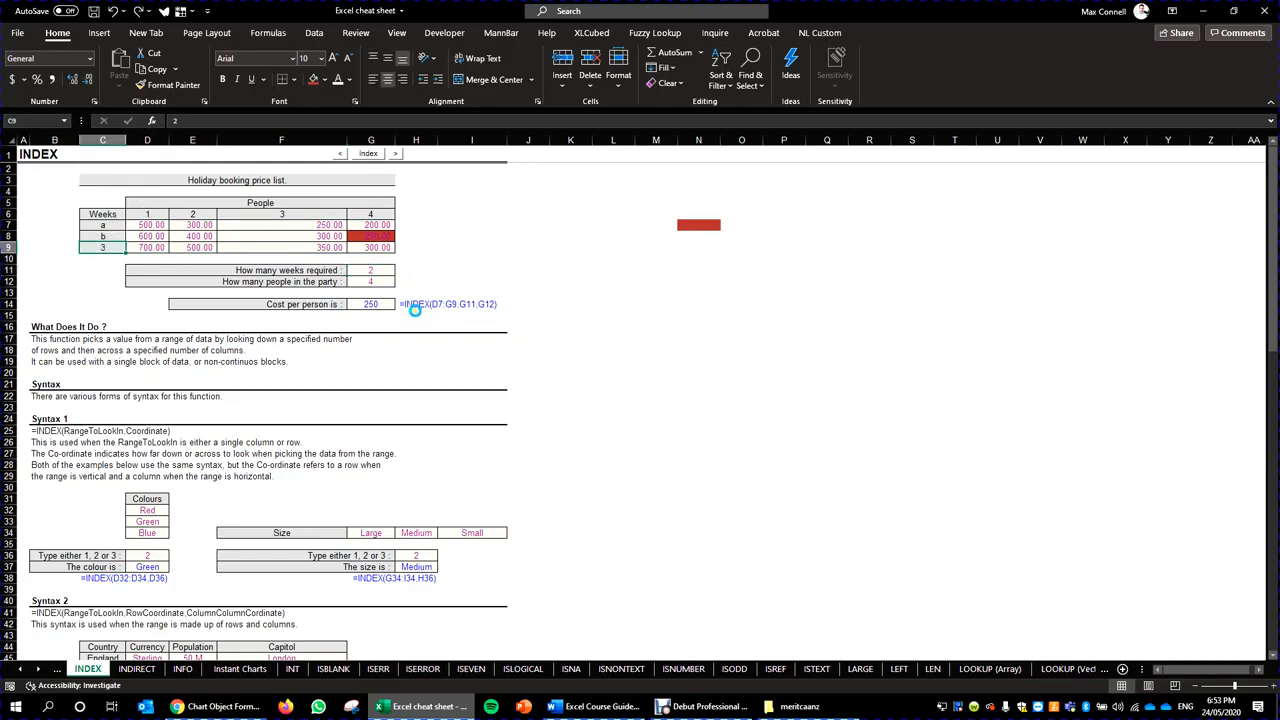
key("ctrl+z")
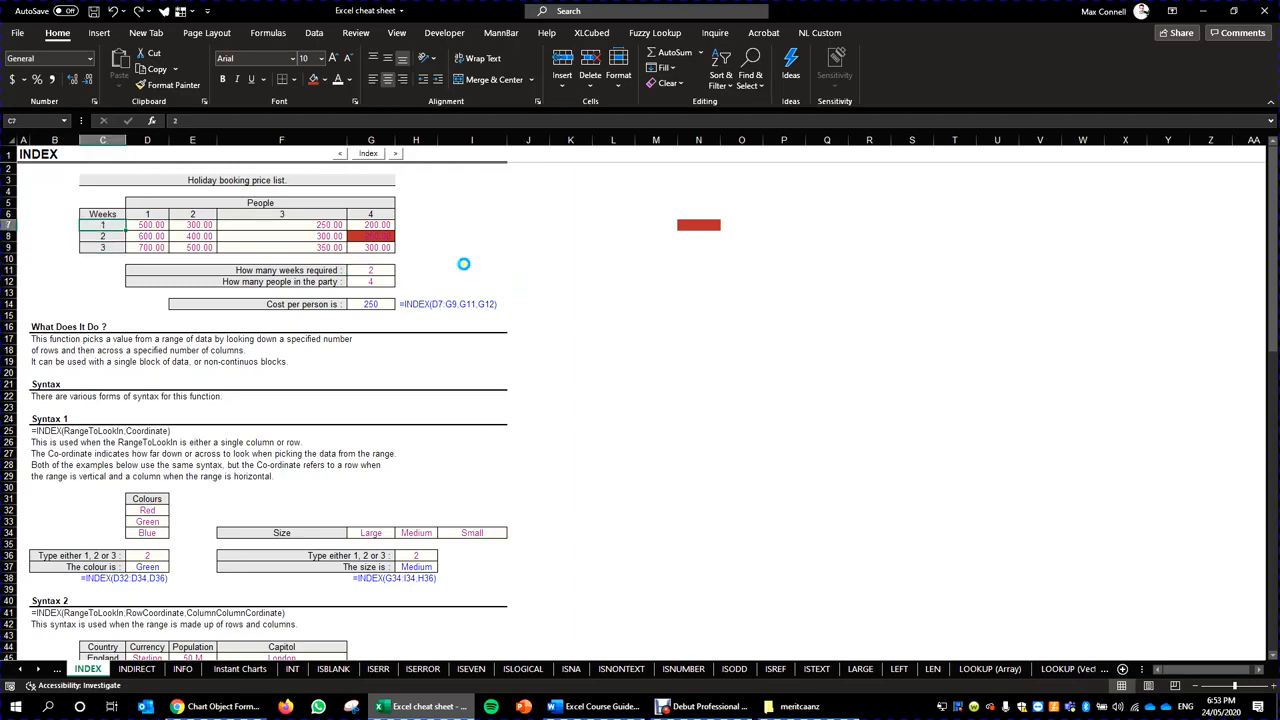
Review the weeks input in G11 and the arguments of the INDEX formula in G14.
left_click(372, 272)
double_click(366, 304)
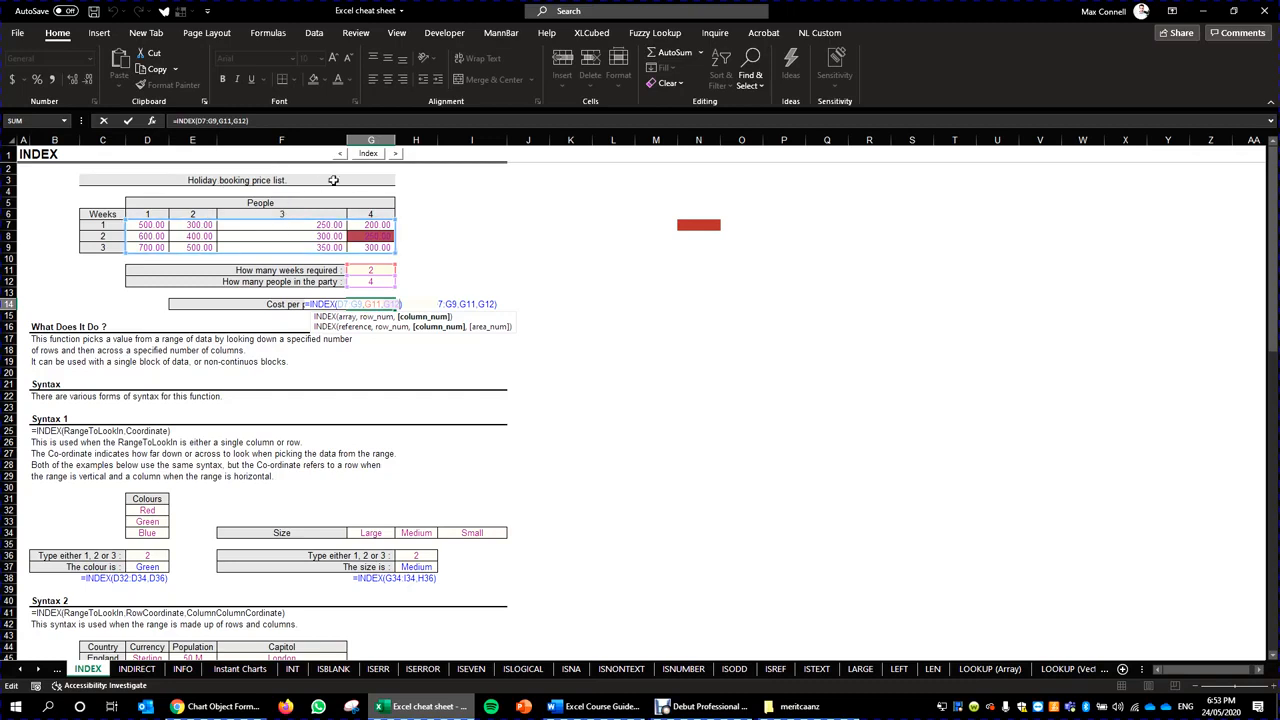
key("ctrl+Return")
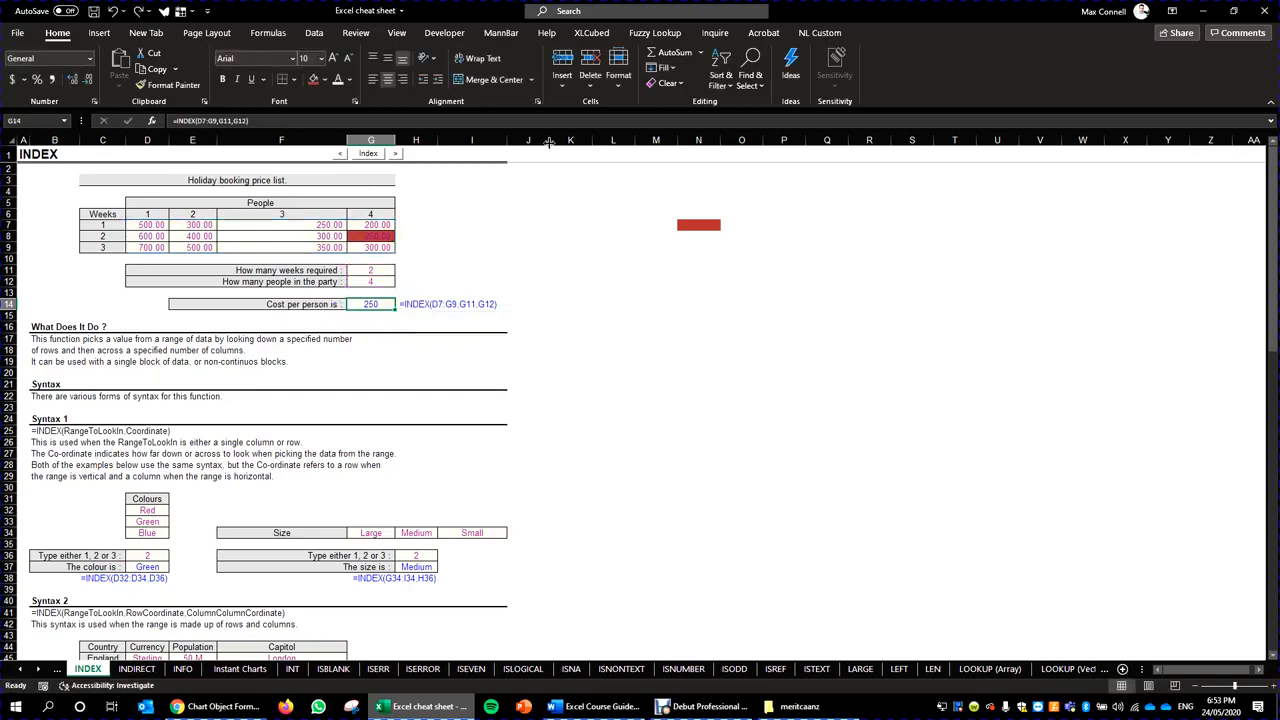
left_click(483, 296)
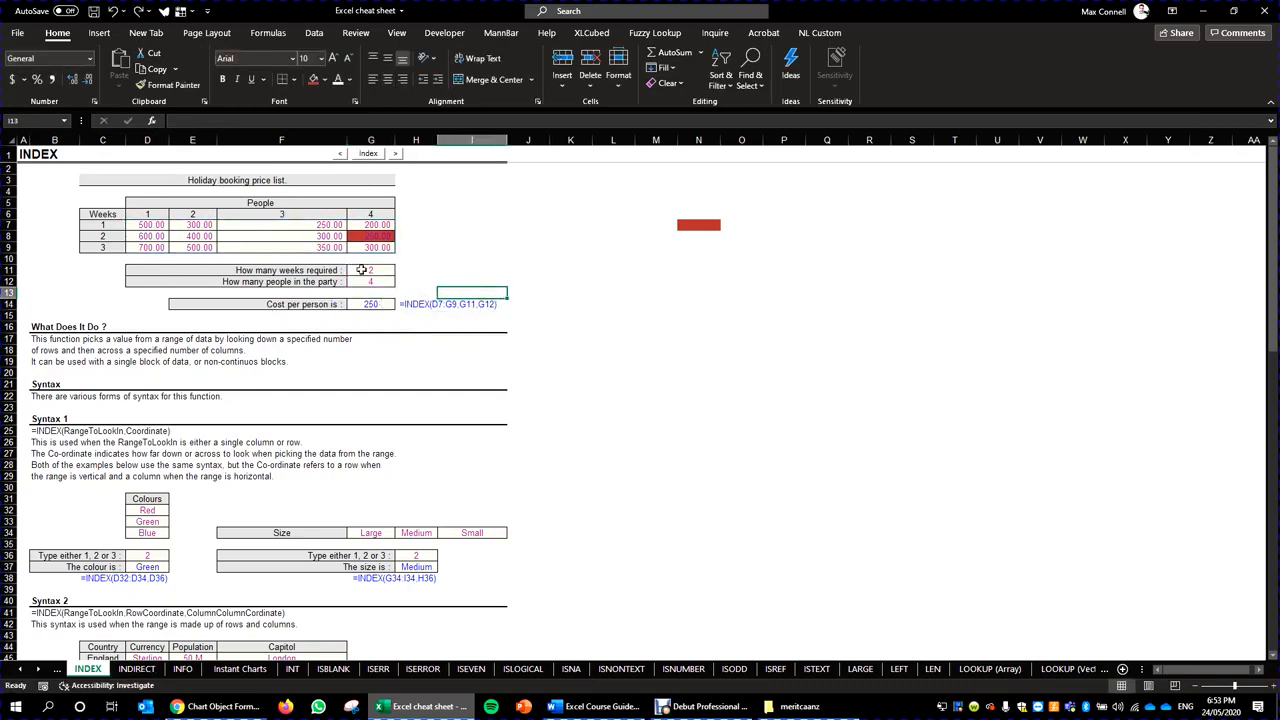
Trace how INDEX searches D7:G9 by following row 8 and column G to price cell G8 and the cost result.
left_click_drag(152, 229, 383, 247)
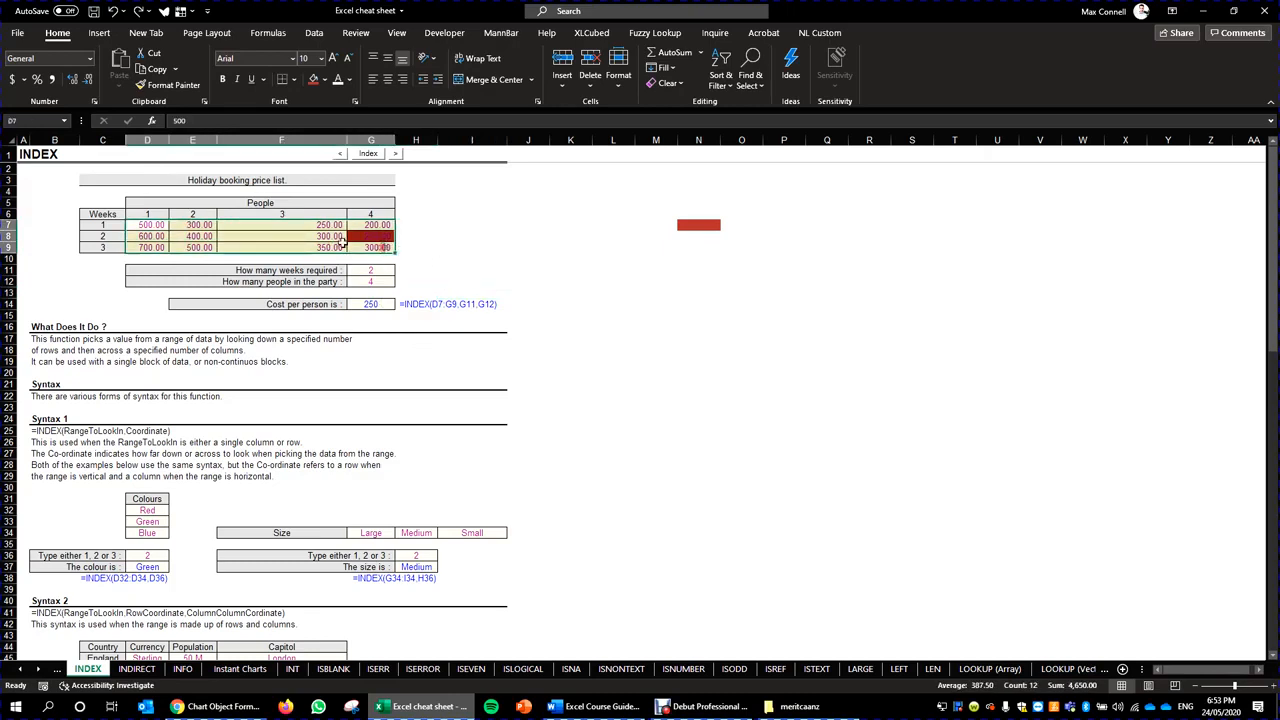
left_click(10, 236)
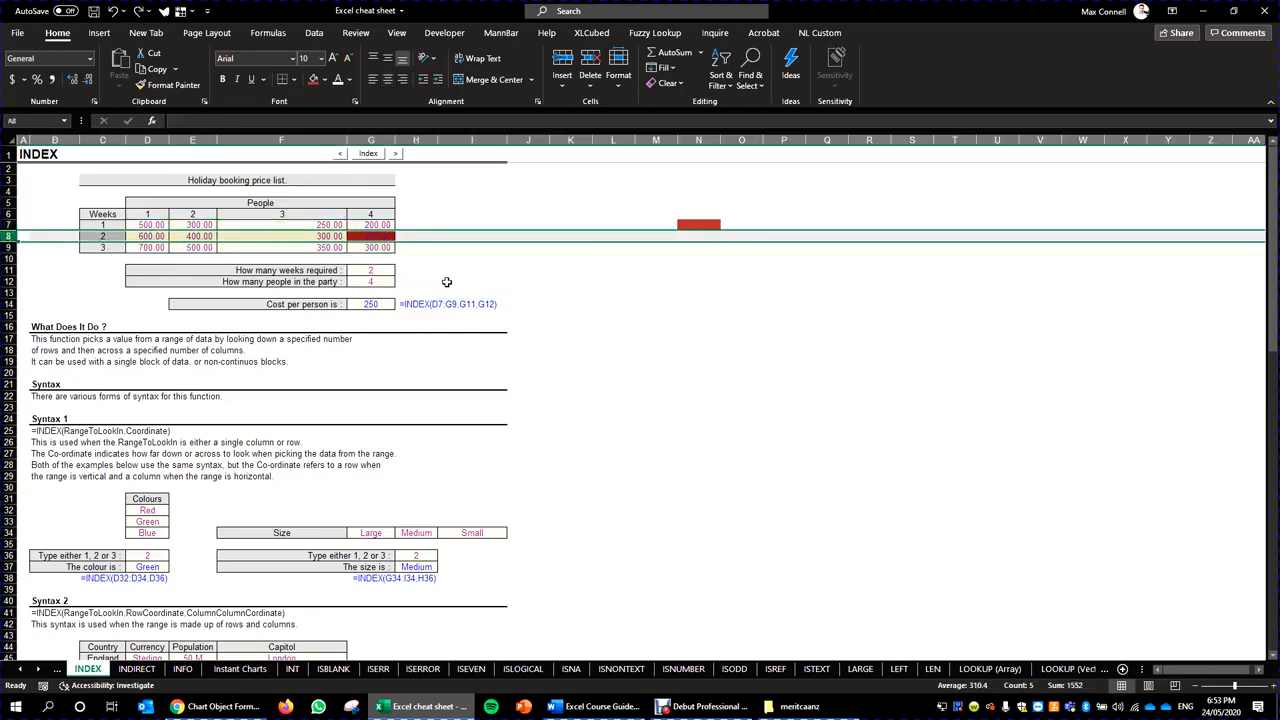
left_click(373, 139)
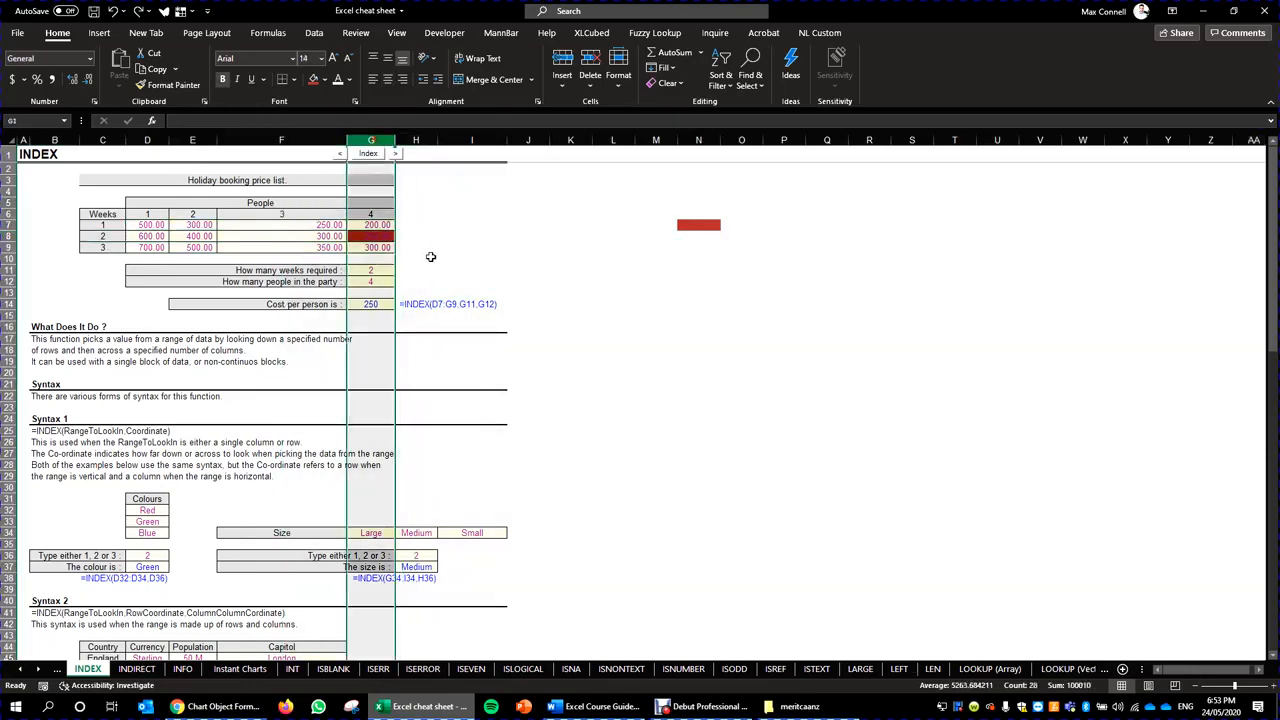
left_click(370, 236)
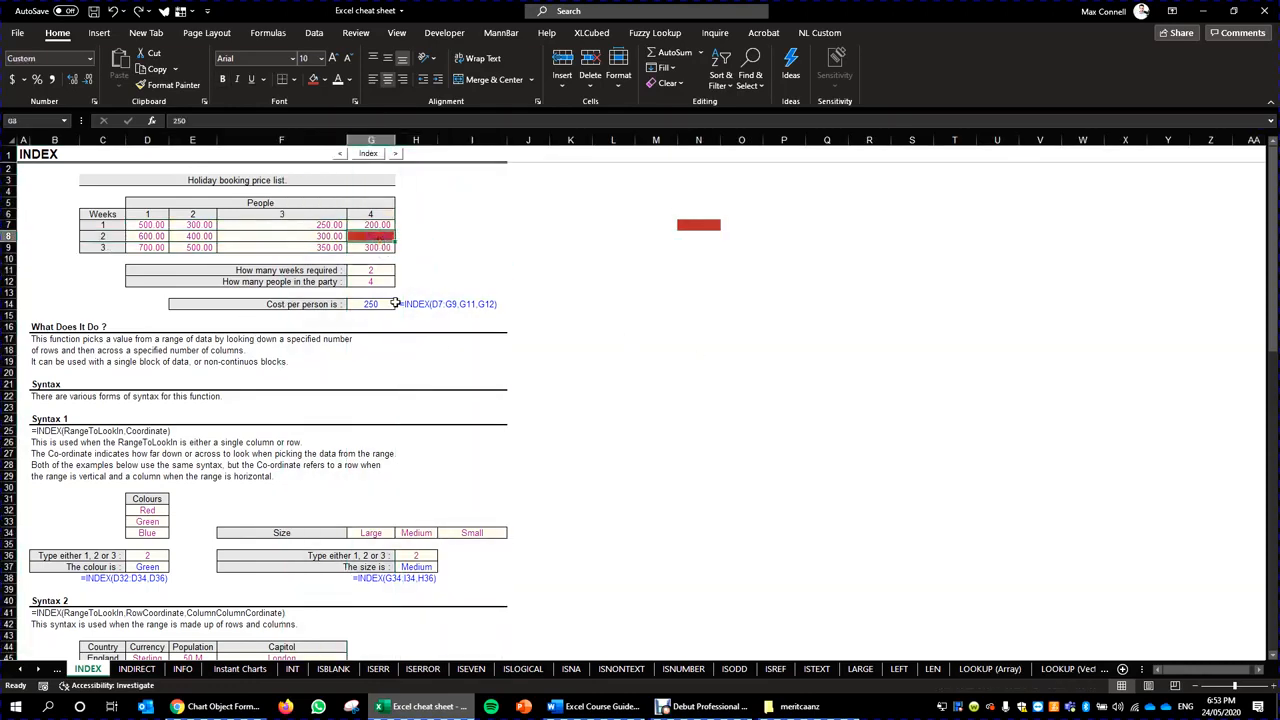
left_click(365, 304)
left_click(460, 281)
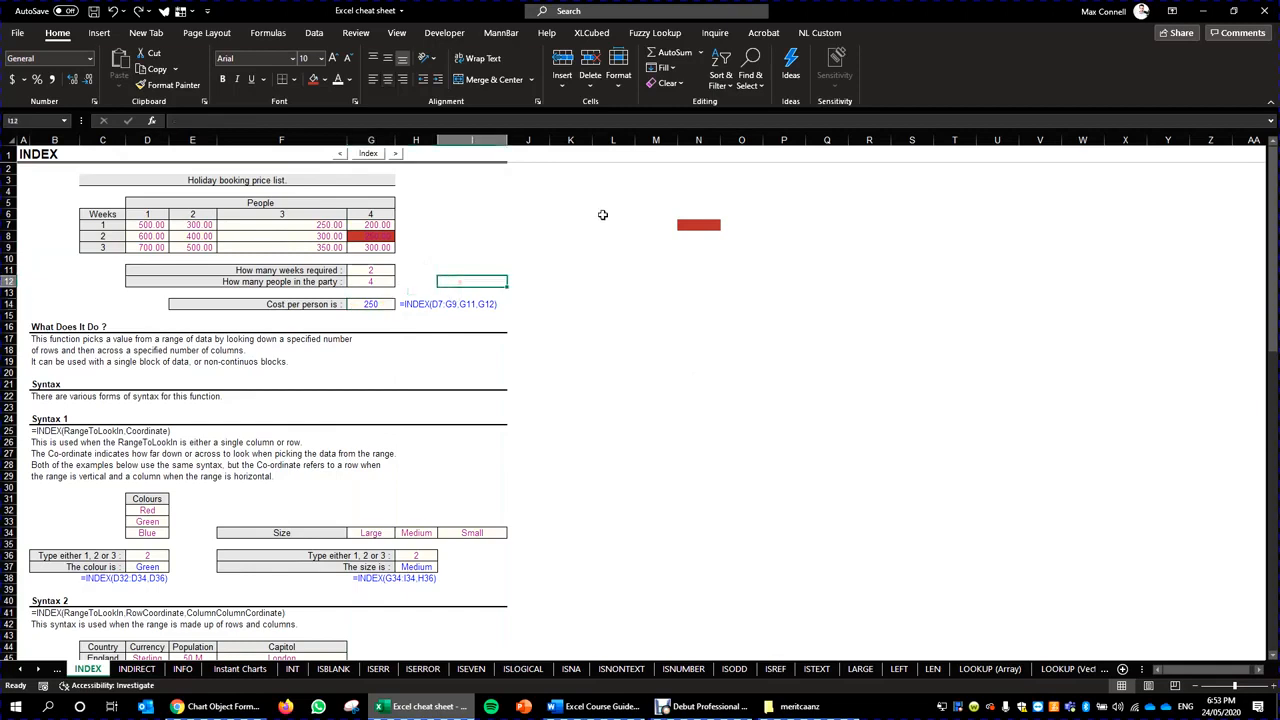
left_click(611, 204)
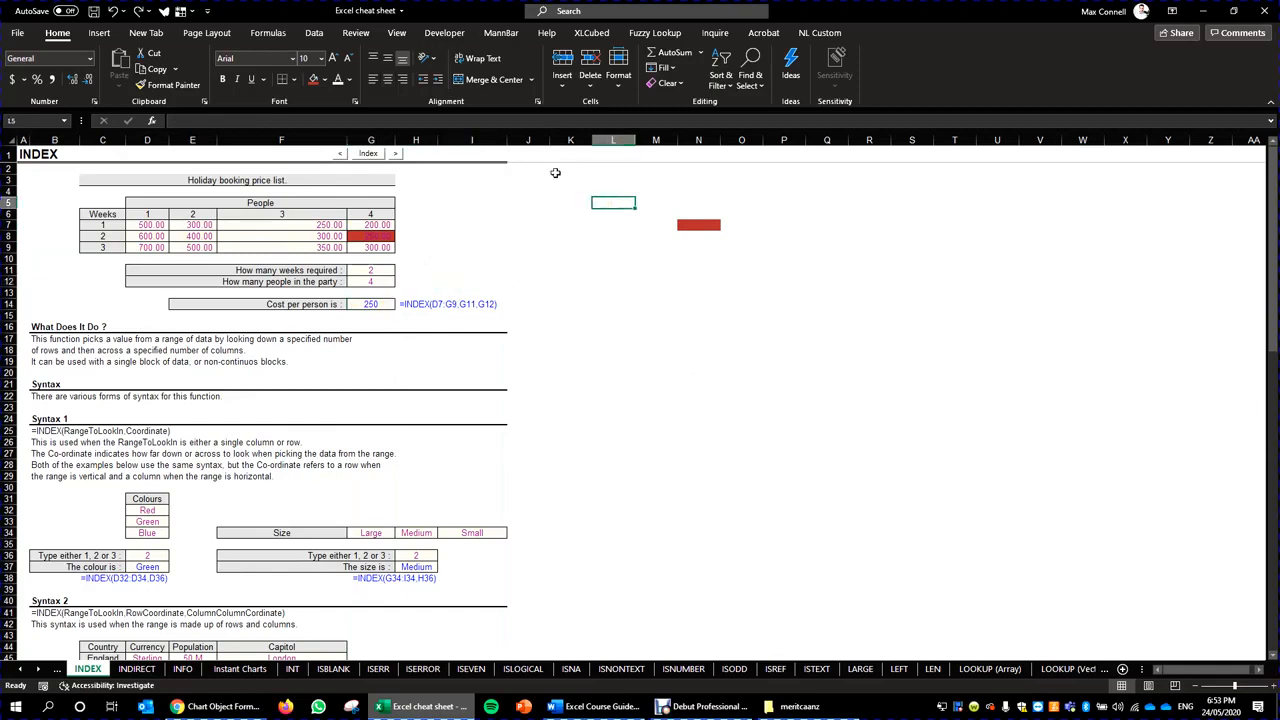
Relabel the week rows C7:C9 of the holiday price list as a, b and c.
left_click(380, 268)
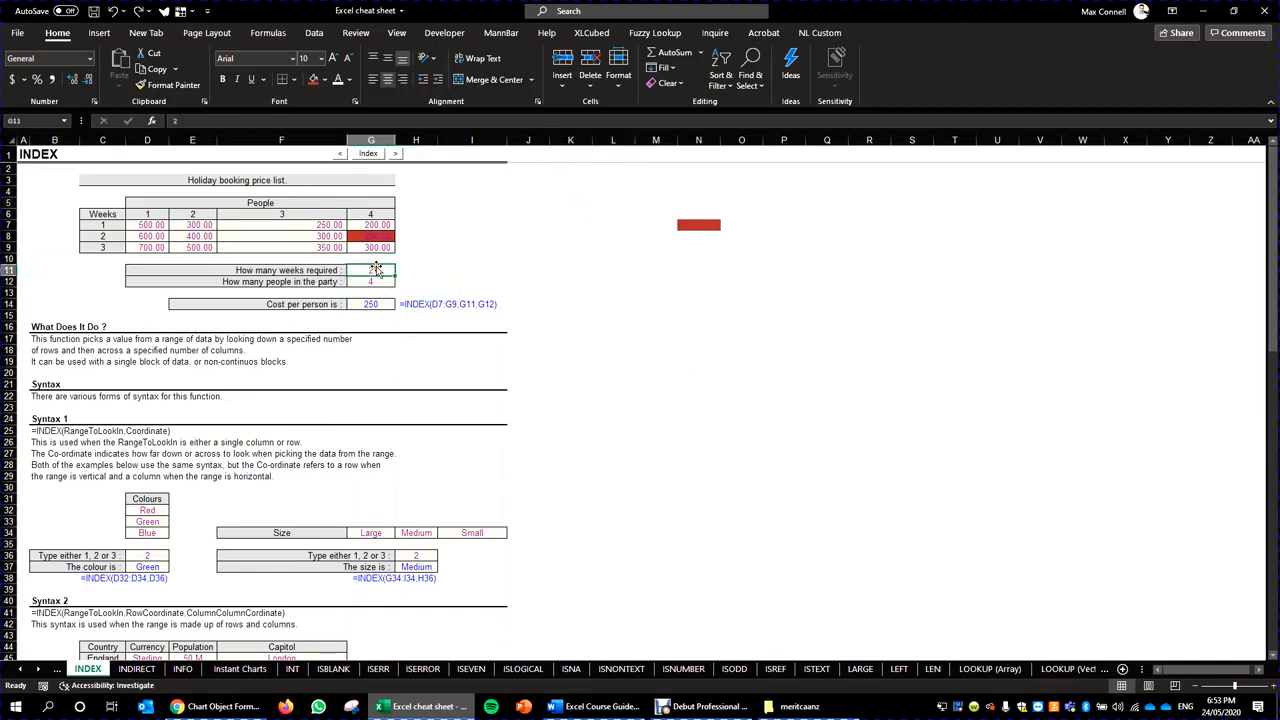
left_click(104, 222)
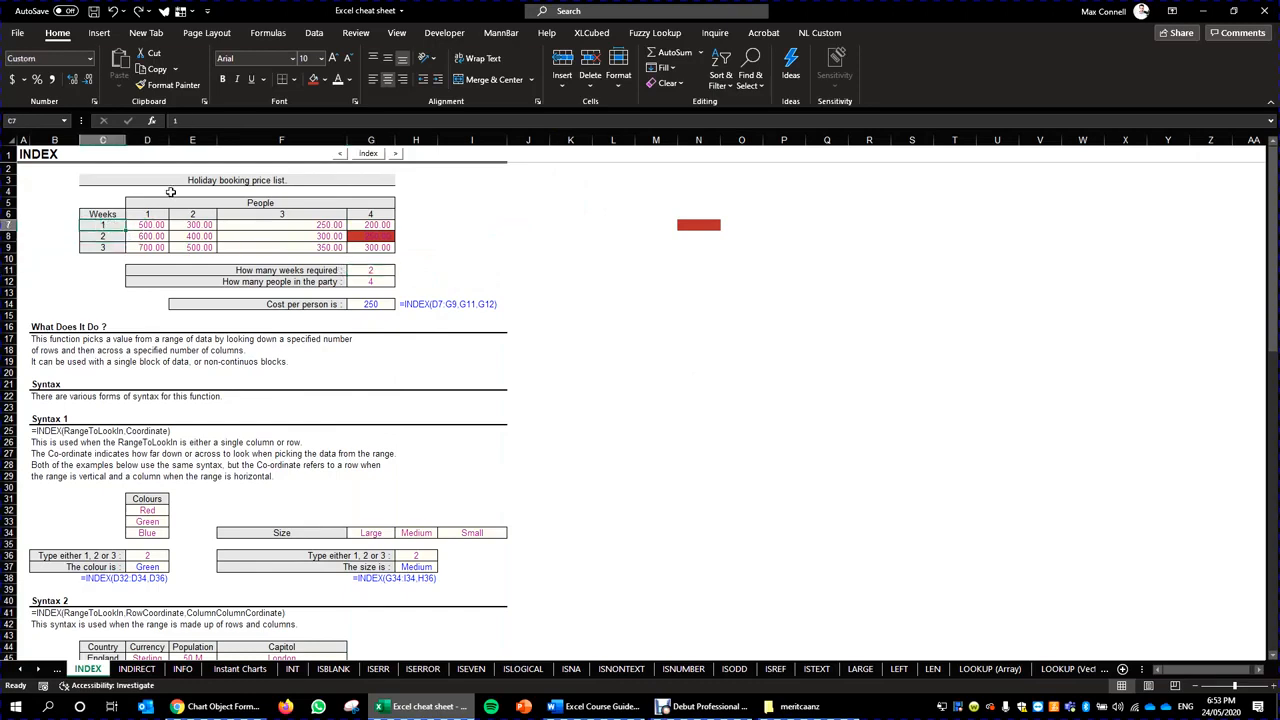
type("a")
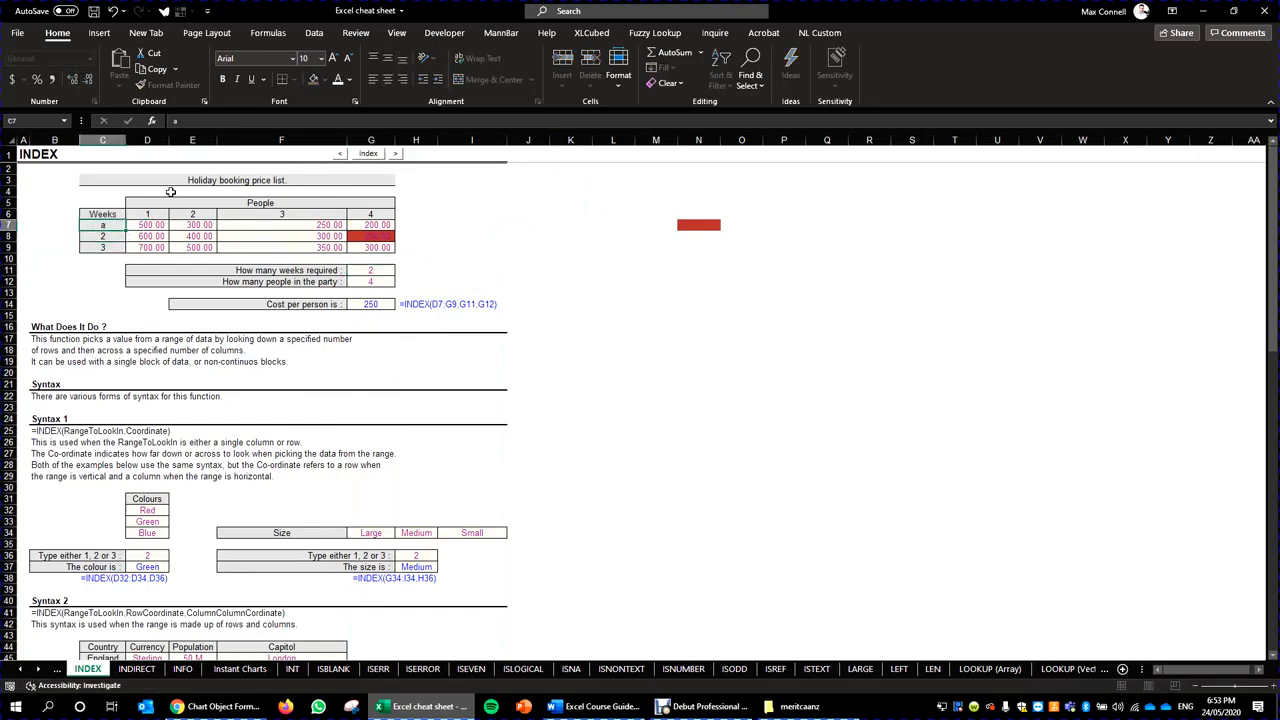
key("Return")
type("b")
key("Return")
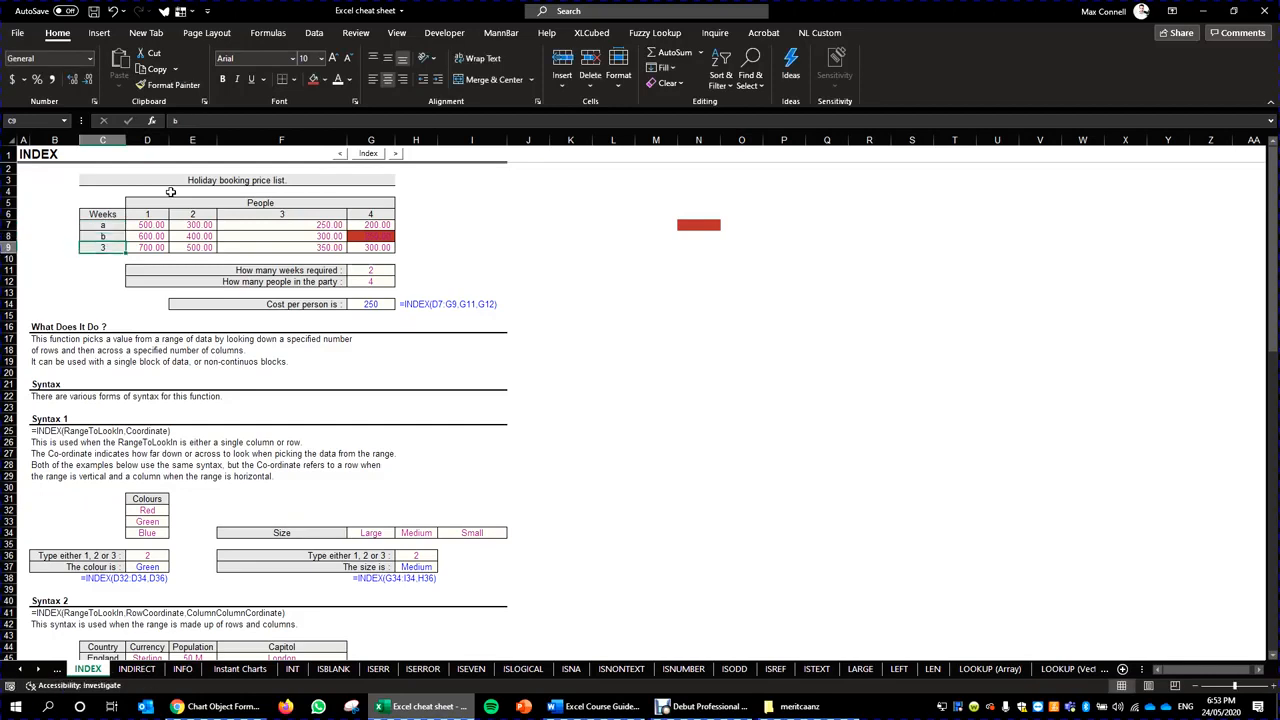
Enter 2 as the number of weeks required in cell G11.
left_click(367, 272)
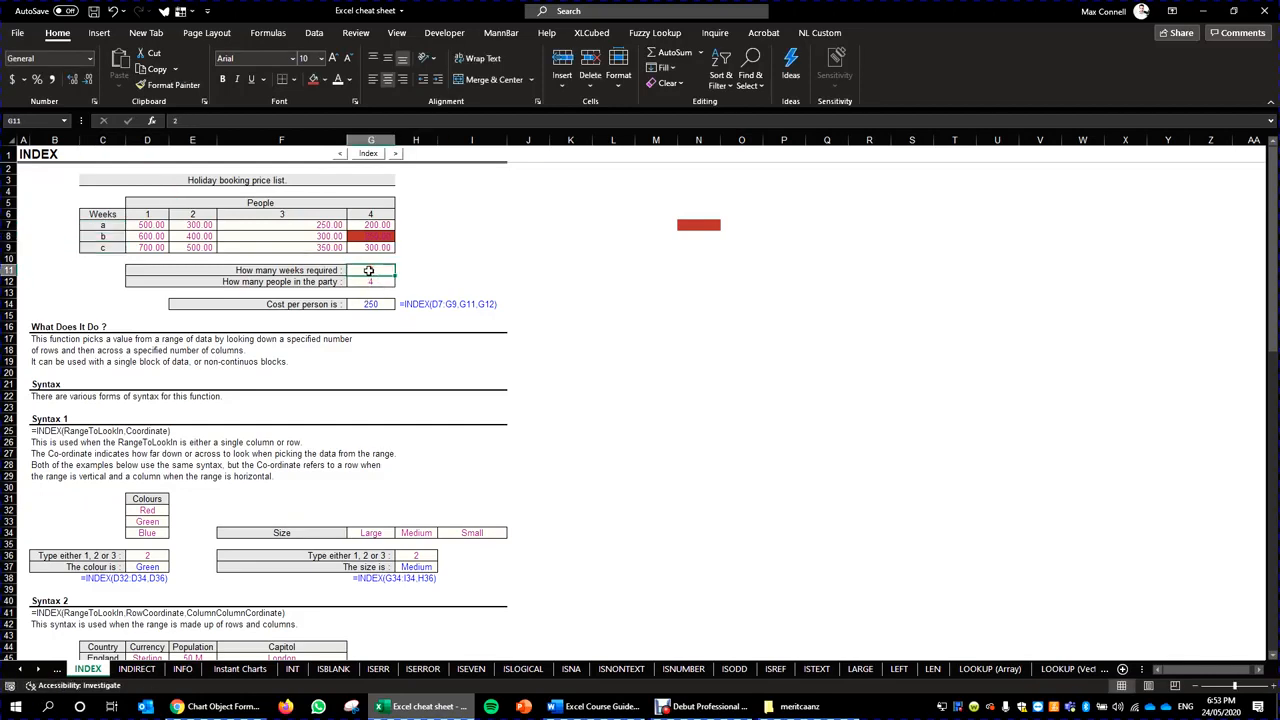
type("2")
key("Return")
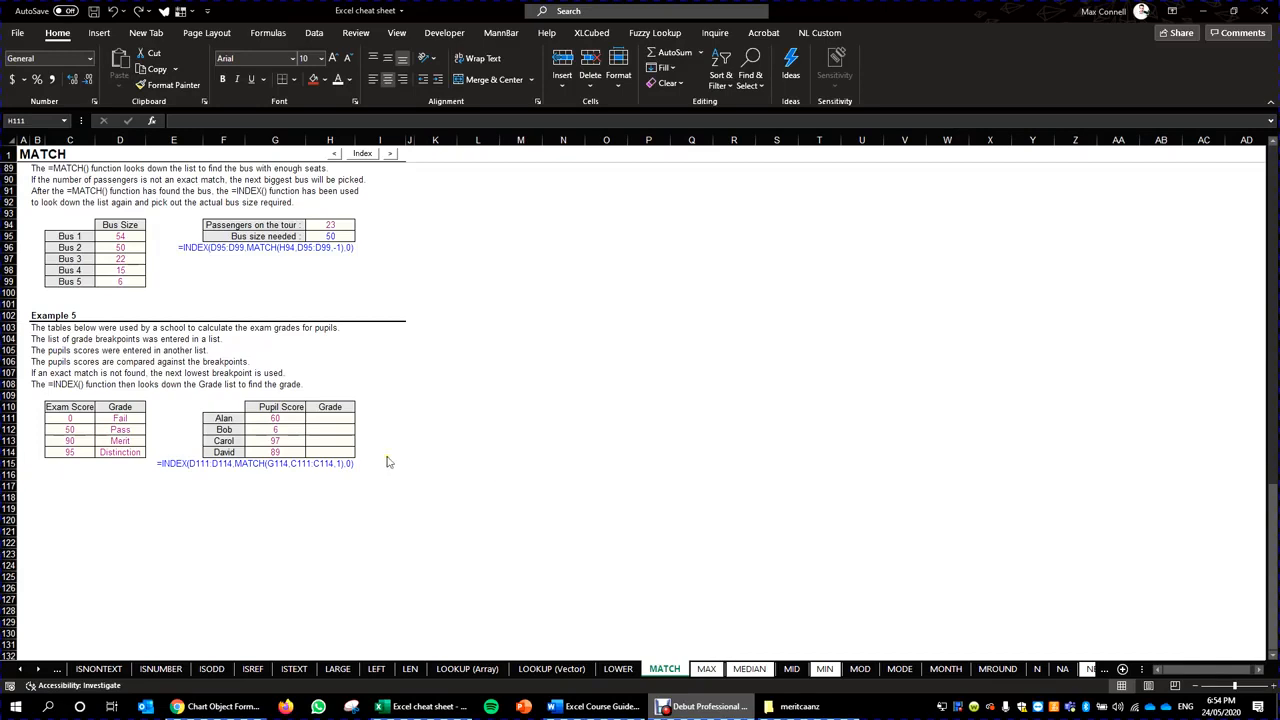
In Example 5 on the MATCH sheet, compare the first pupil's score in G111 with the exam score breakpoints and grades.
left_click(270, 418)
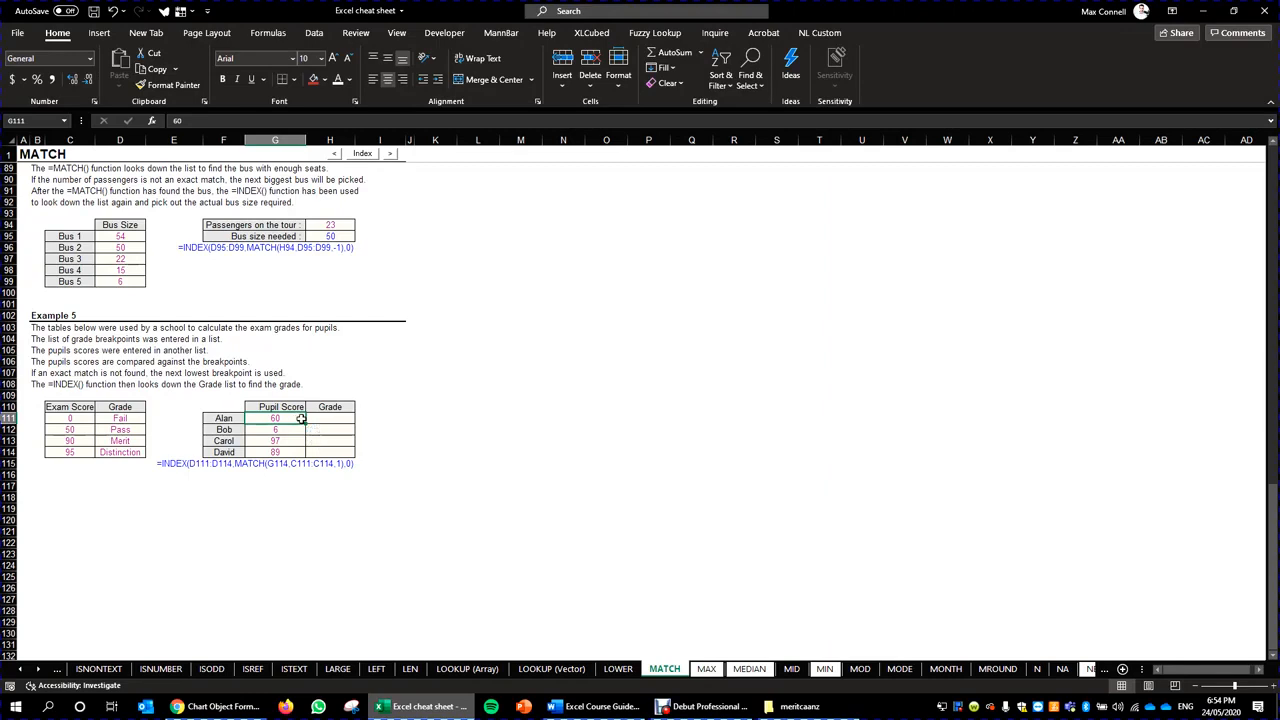
left_click(130, 418)
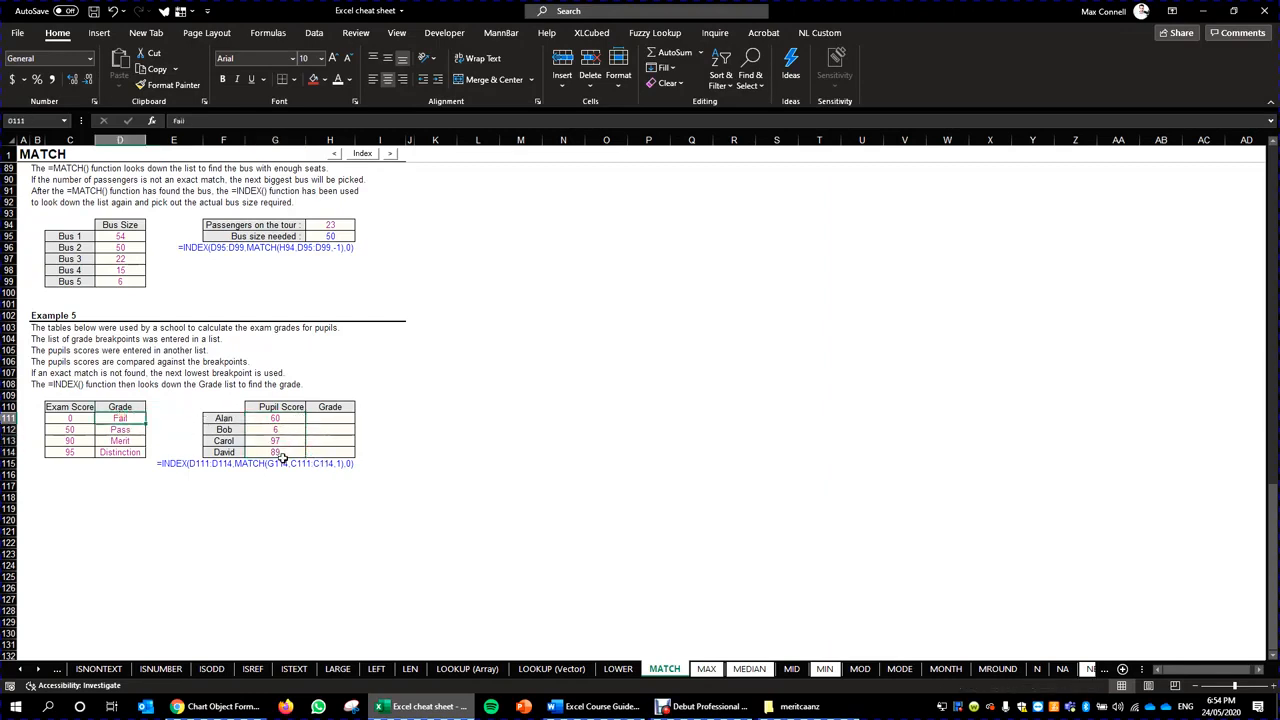
left_click(293, 418)
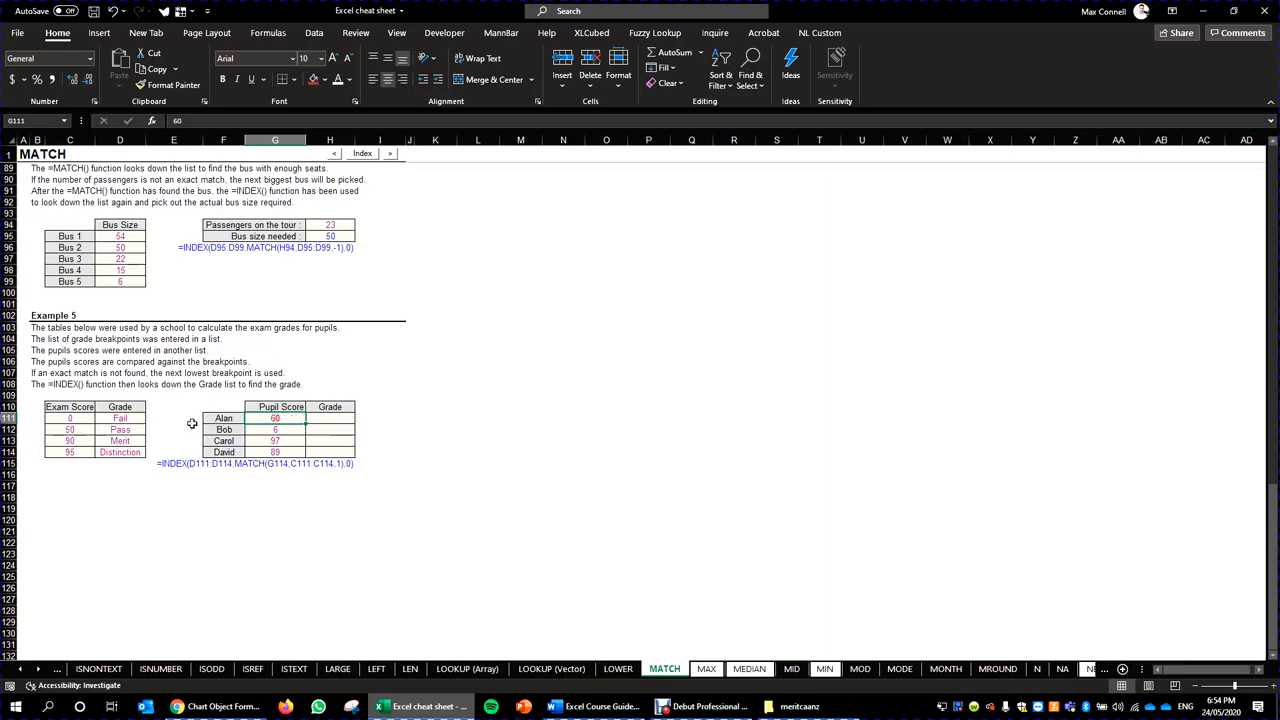
left_click_drag(143, 418, 135, 455)
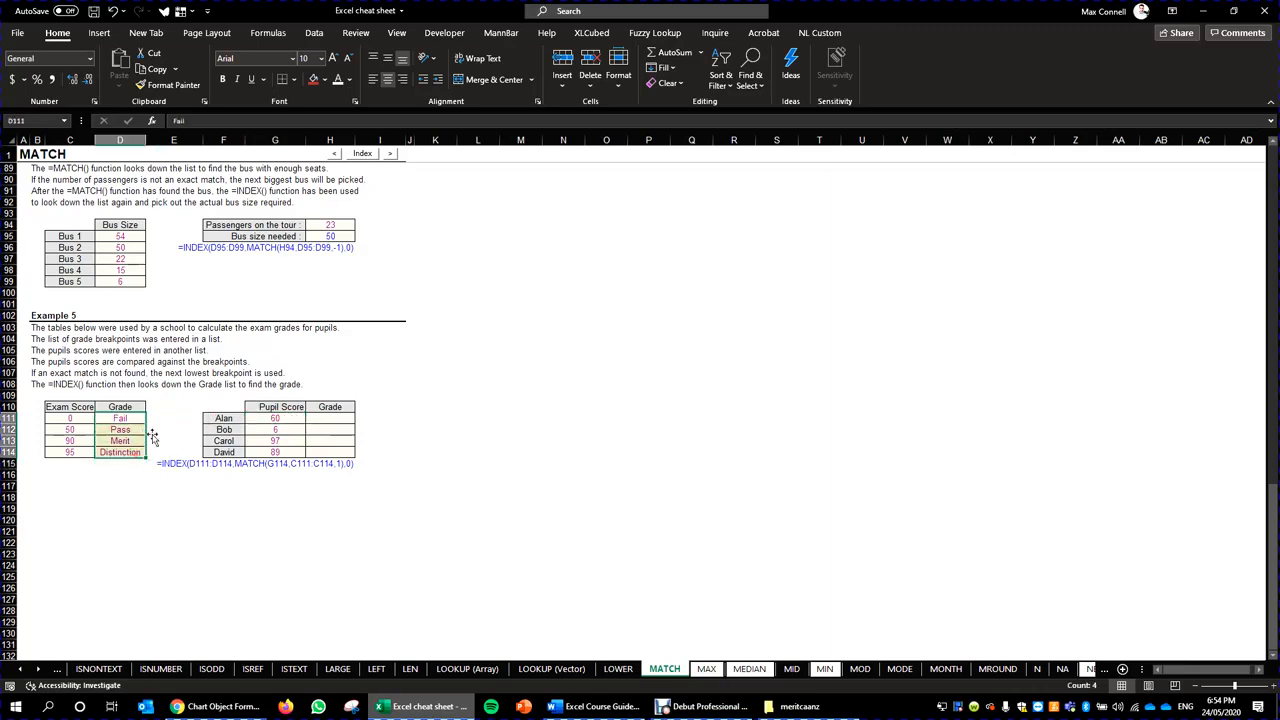
left_click(281, 419)
left_click_drag(281, 418, 32, 438)
left_click(61, 429)
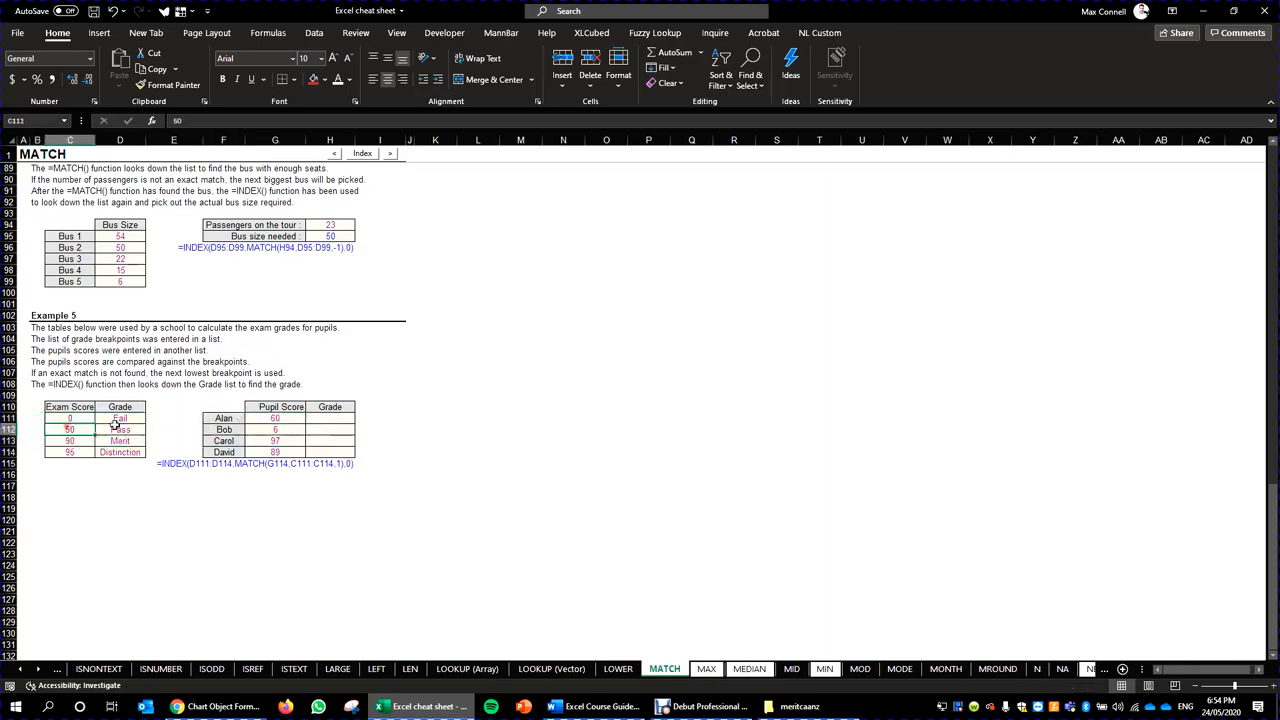
Look over the pupils' scores in G111:G114 that need grades.
left_click(285, 417)
left_click(279, 429)
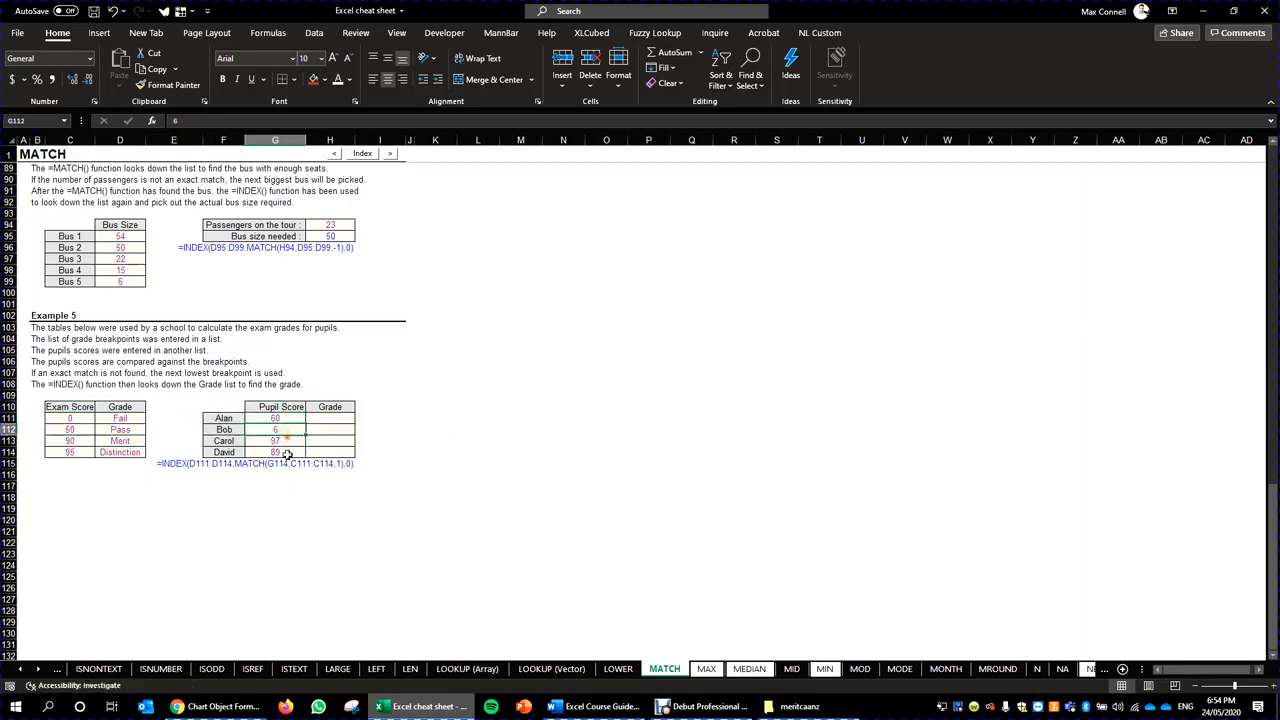
left_click(287, 454)
left_click(286, 408)
left_click(294, 419)
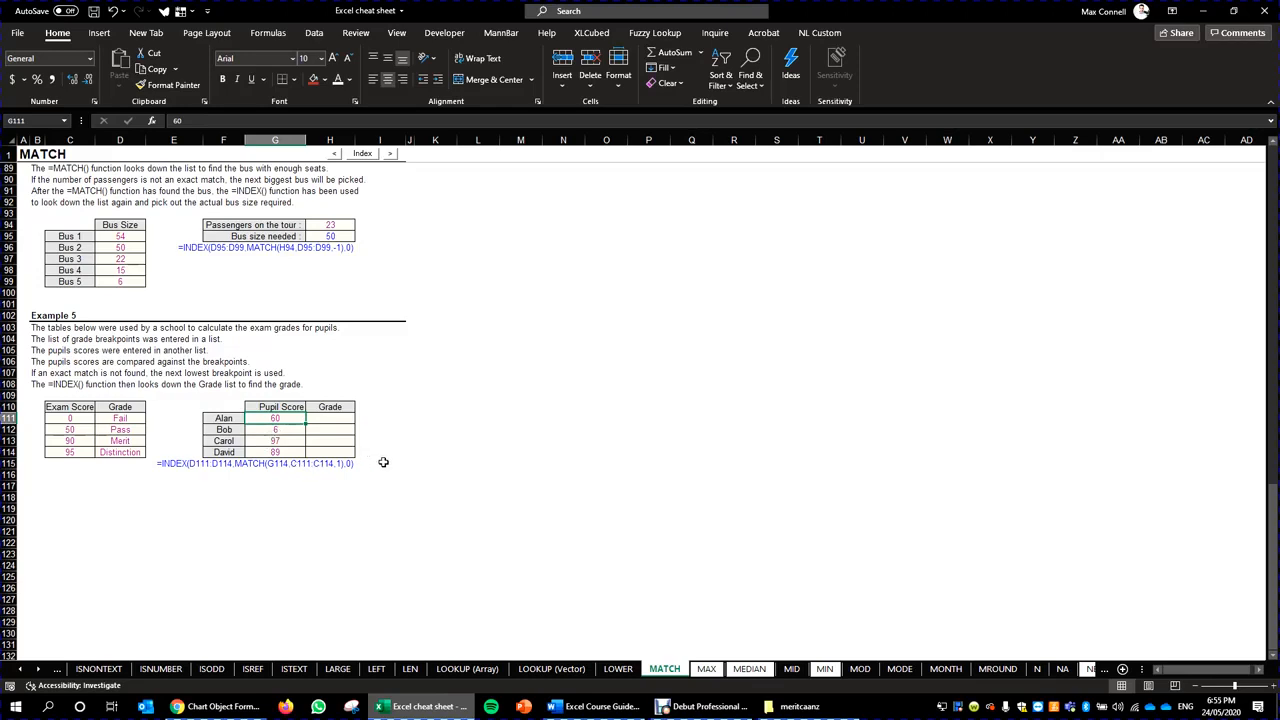
In the first pupil's Grade cell H111, start an INDEX formula over the absolute grade range $D$111:$D$114, leaving the row number argument empty.
key("Right")
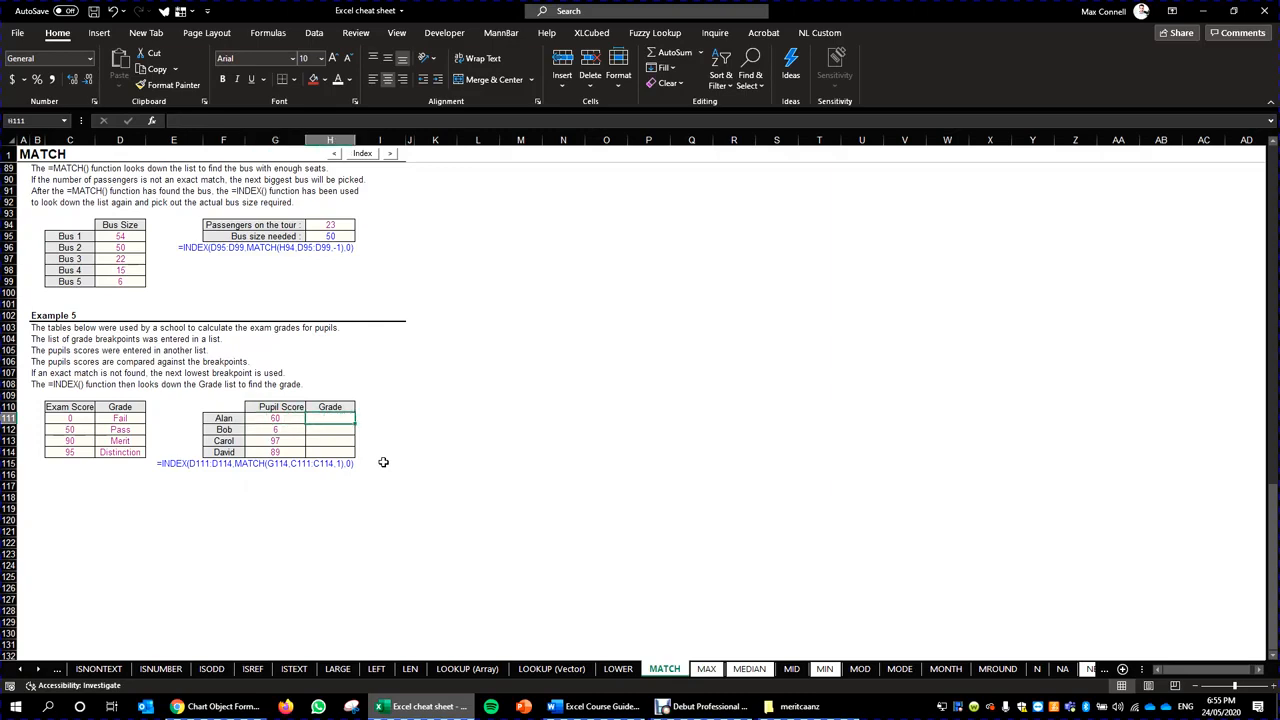
type("=index(")
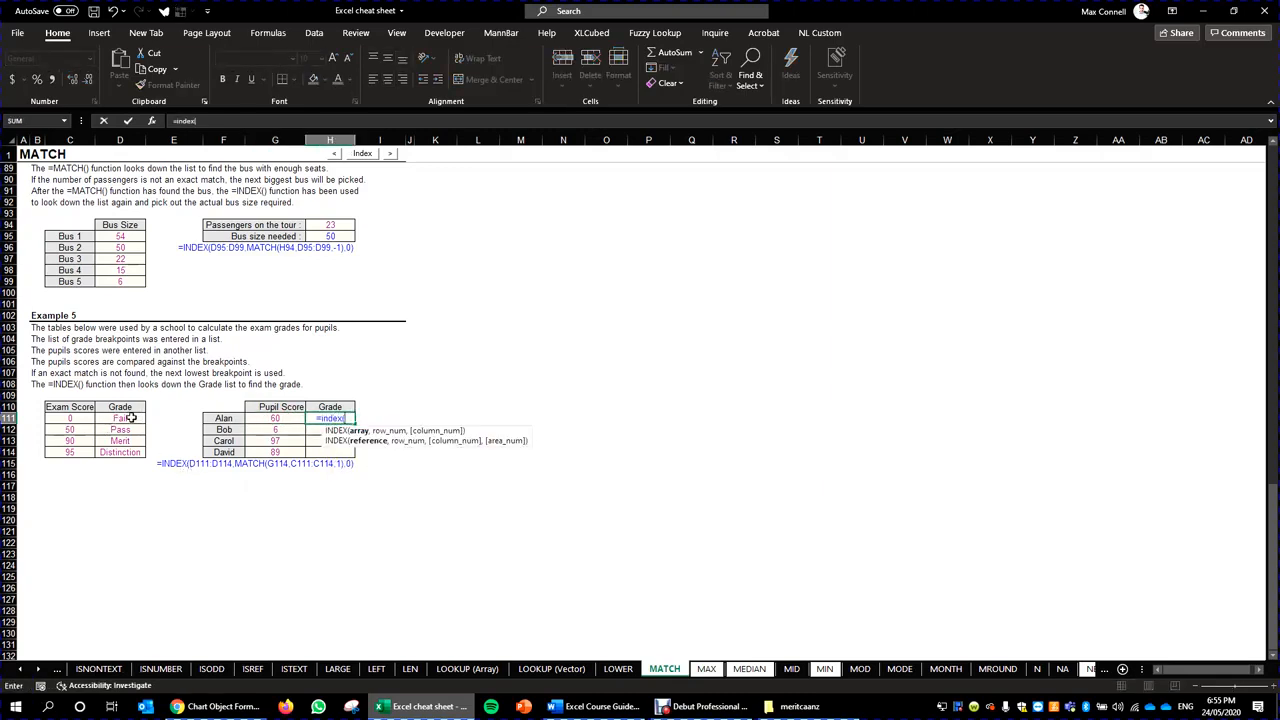
left_click(130, 418)
left_click_drag(130, 418, 129, 450)
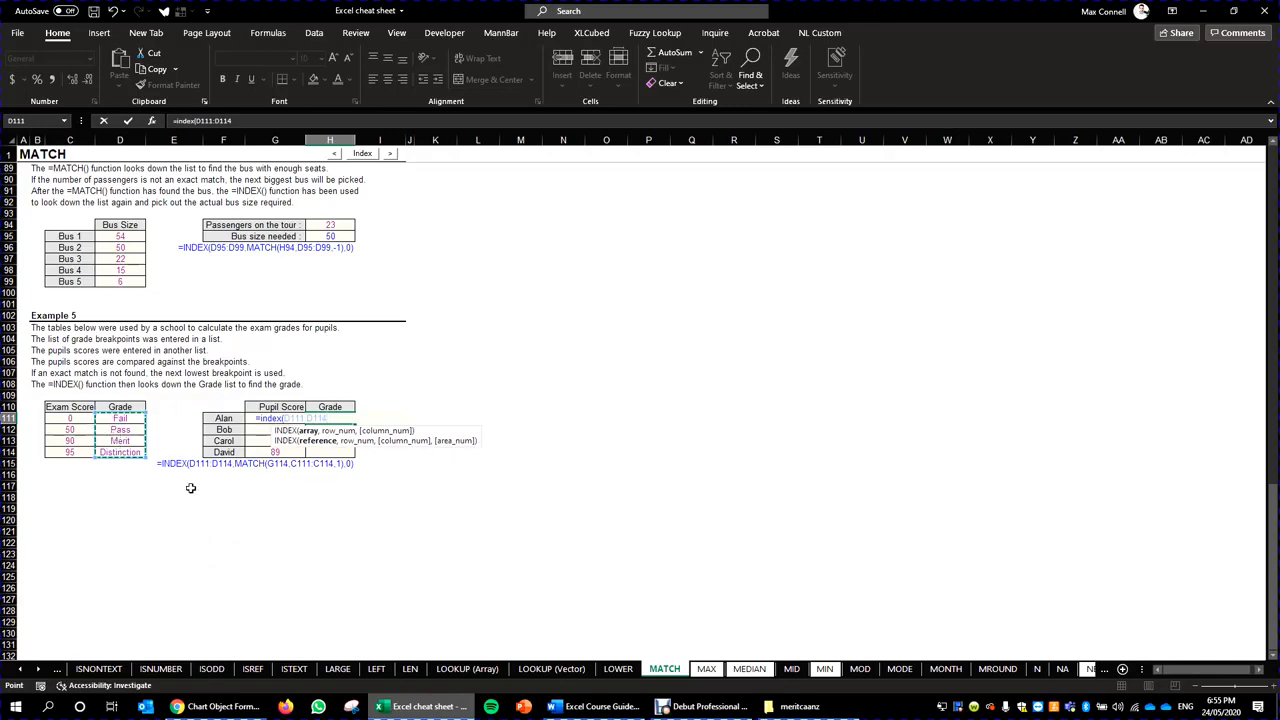
key("F4")
type(",")
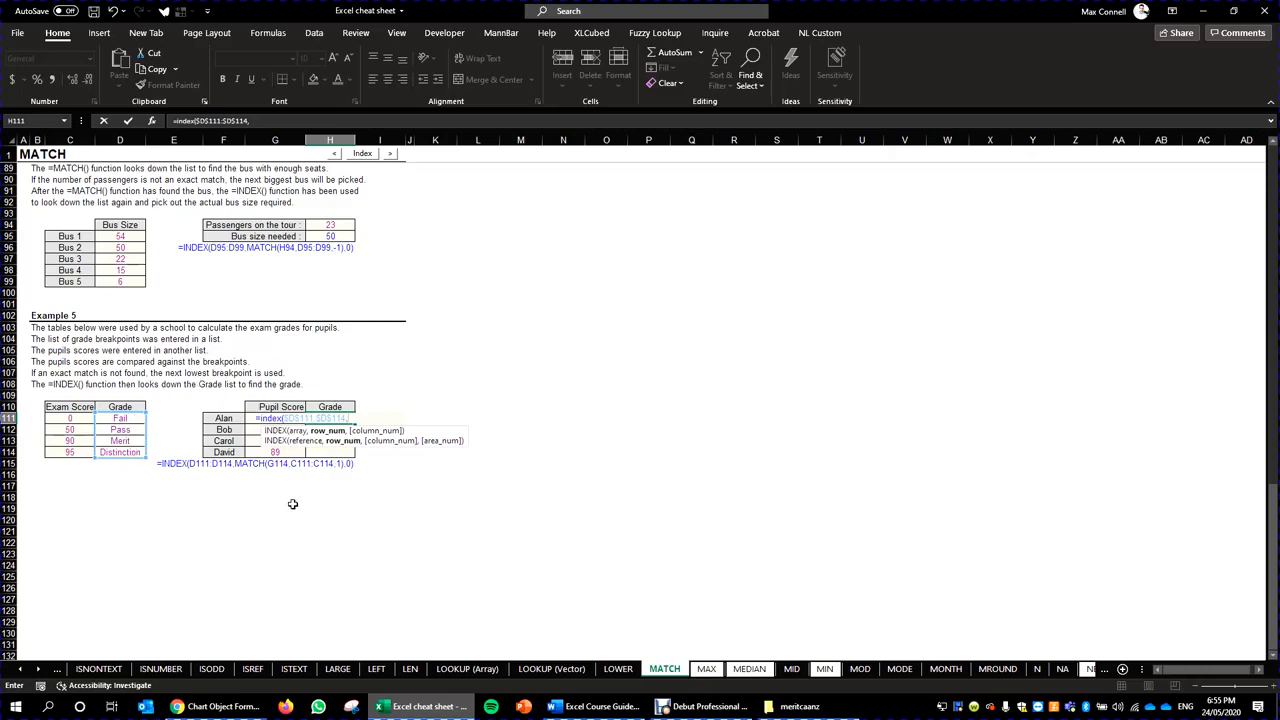
type(",")
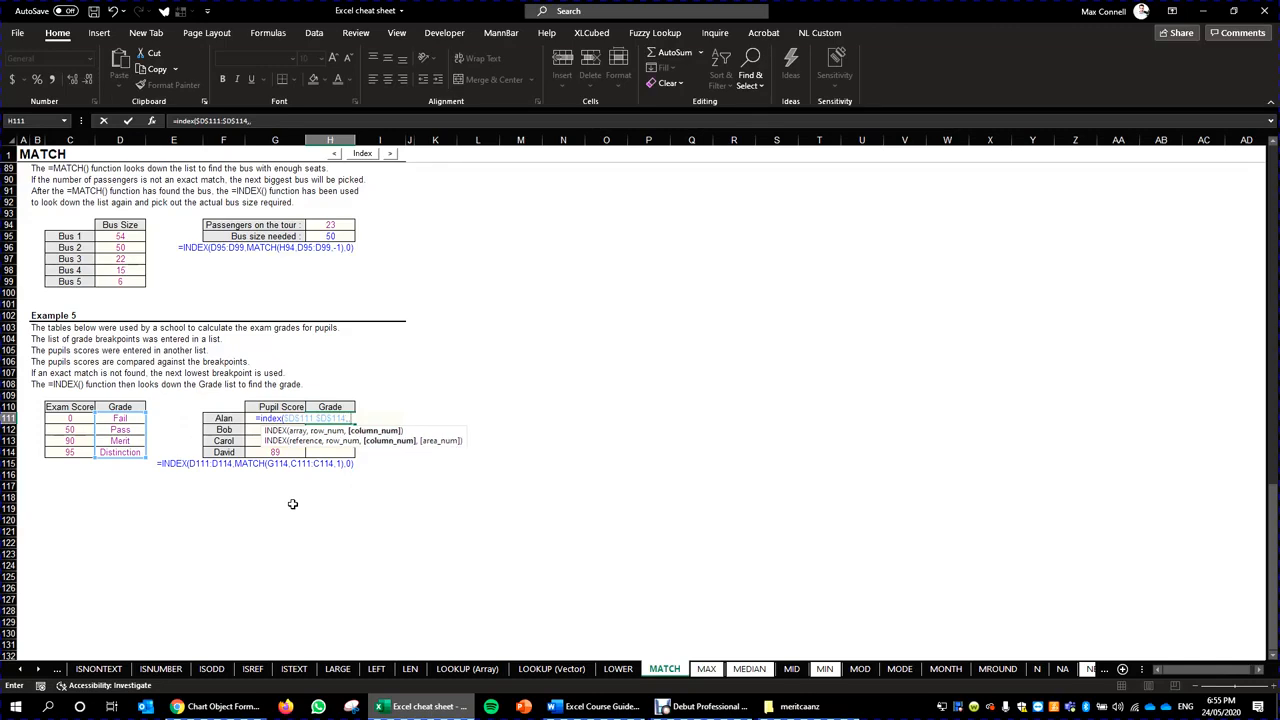
type(")")
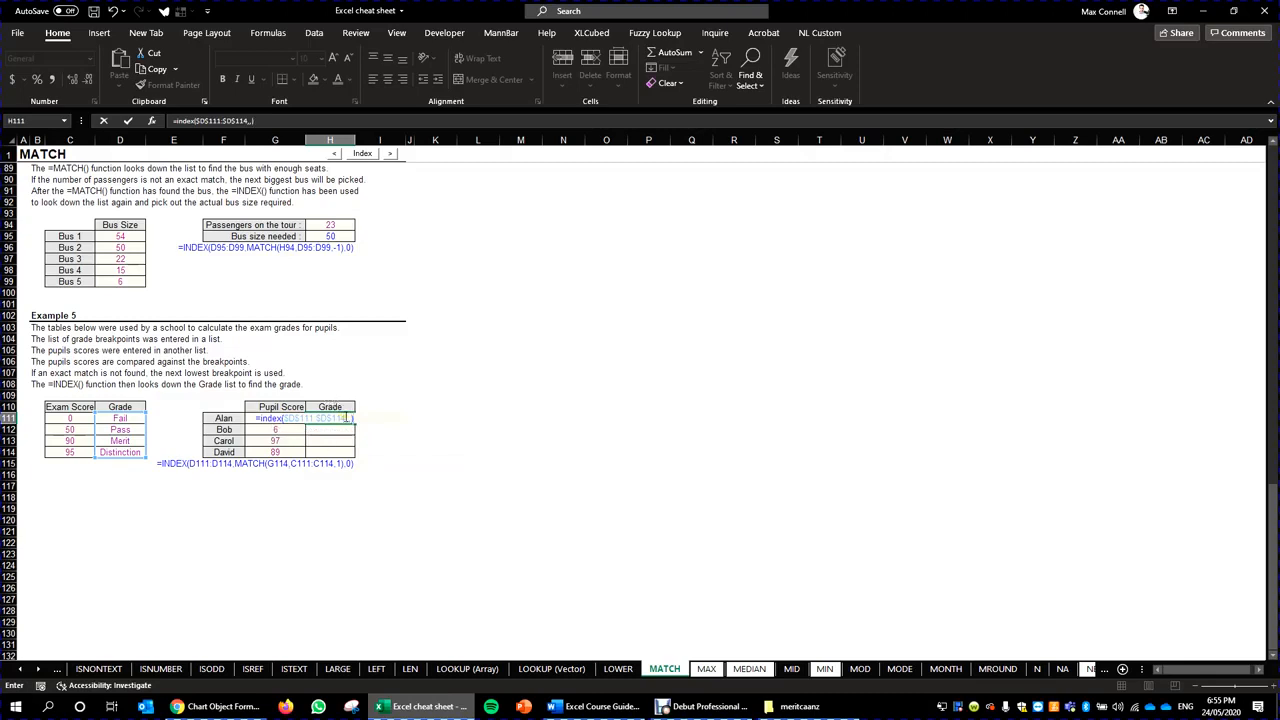
left_click(347, 418)
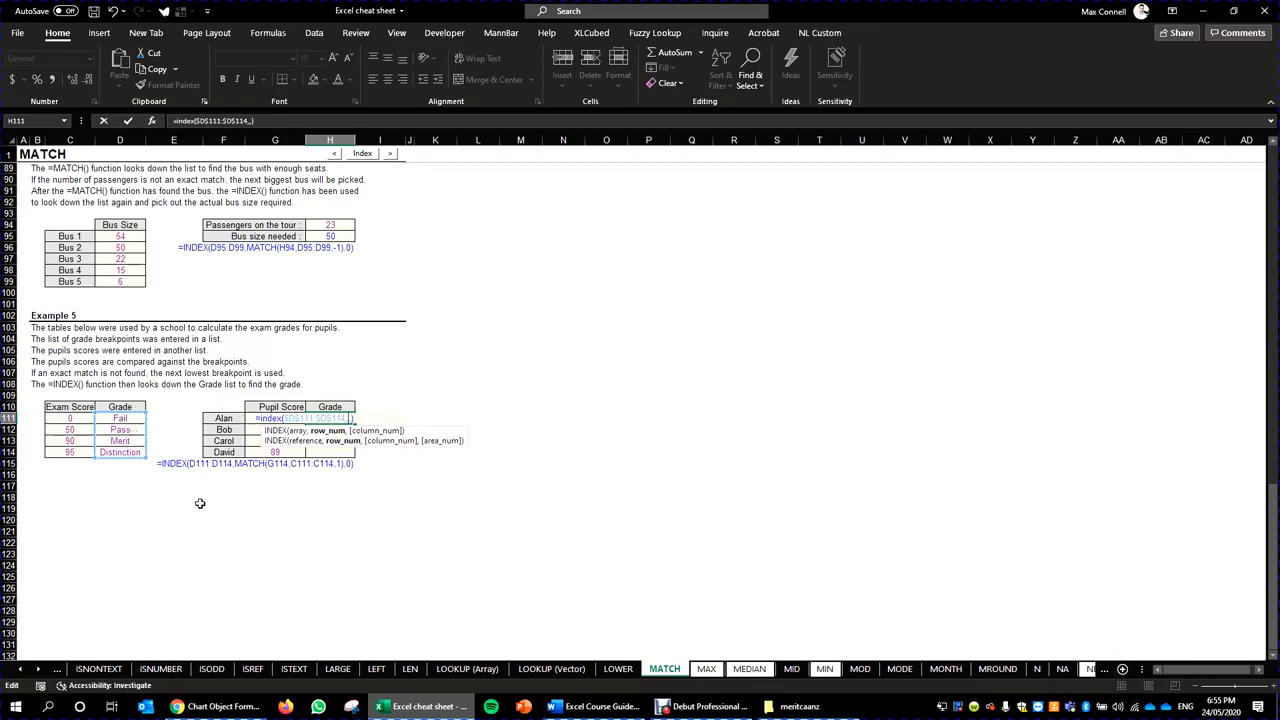
Nest a MATCH function as the INDEX row number, using the pupil's score $G111 as its lookup value.
type("match(")
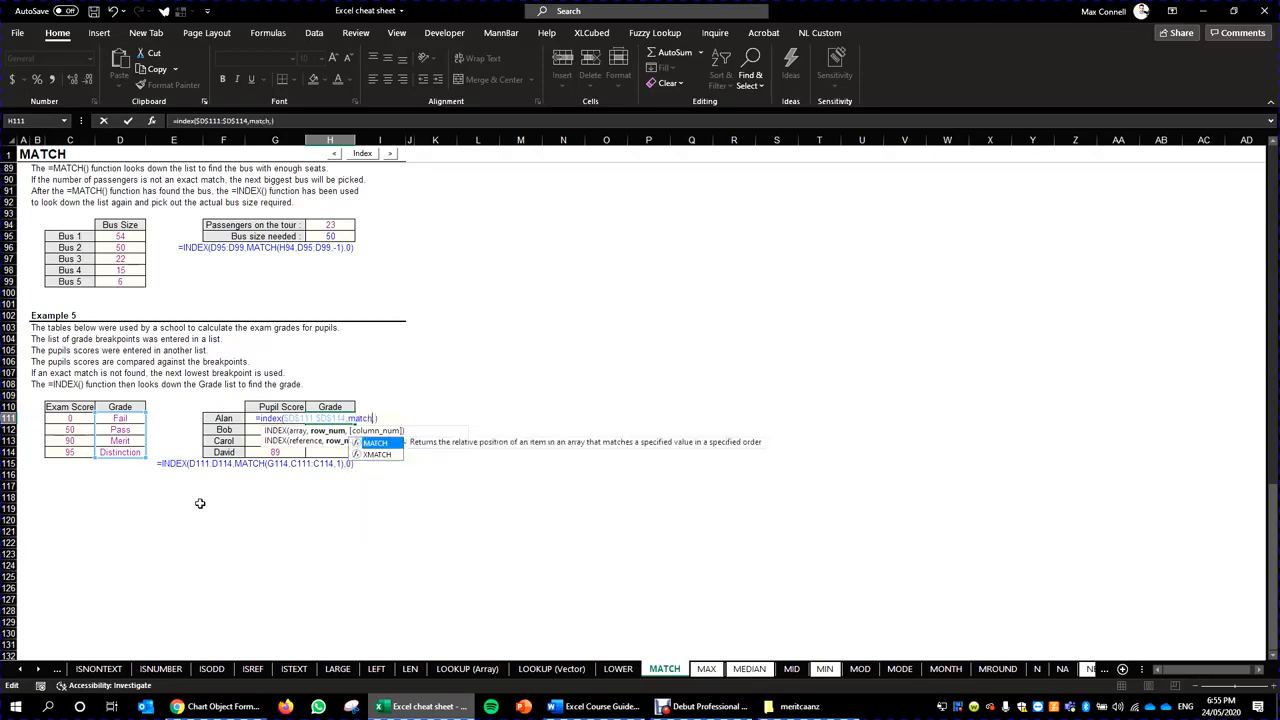
left_click(222, 418)
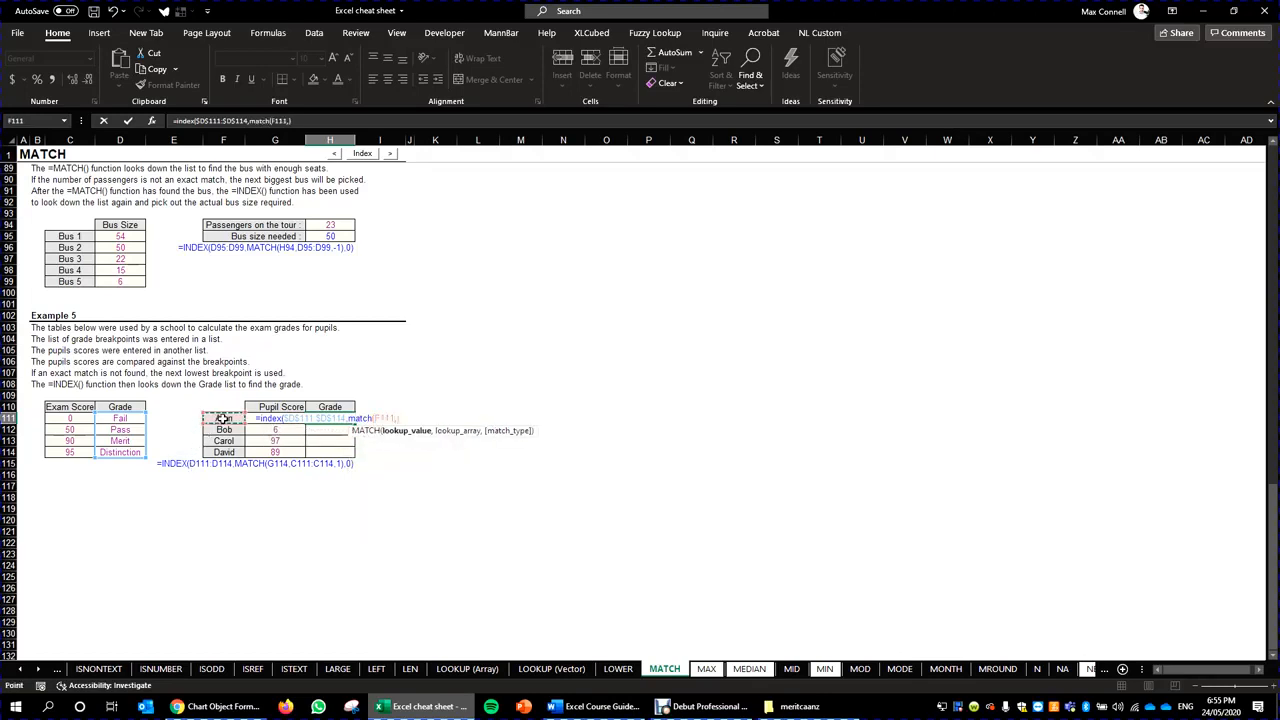
key("Right")
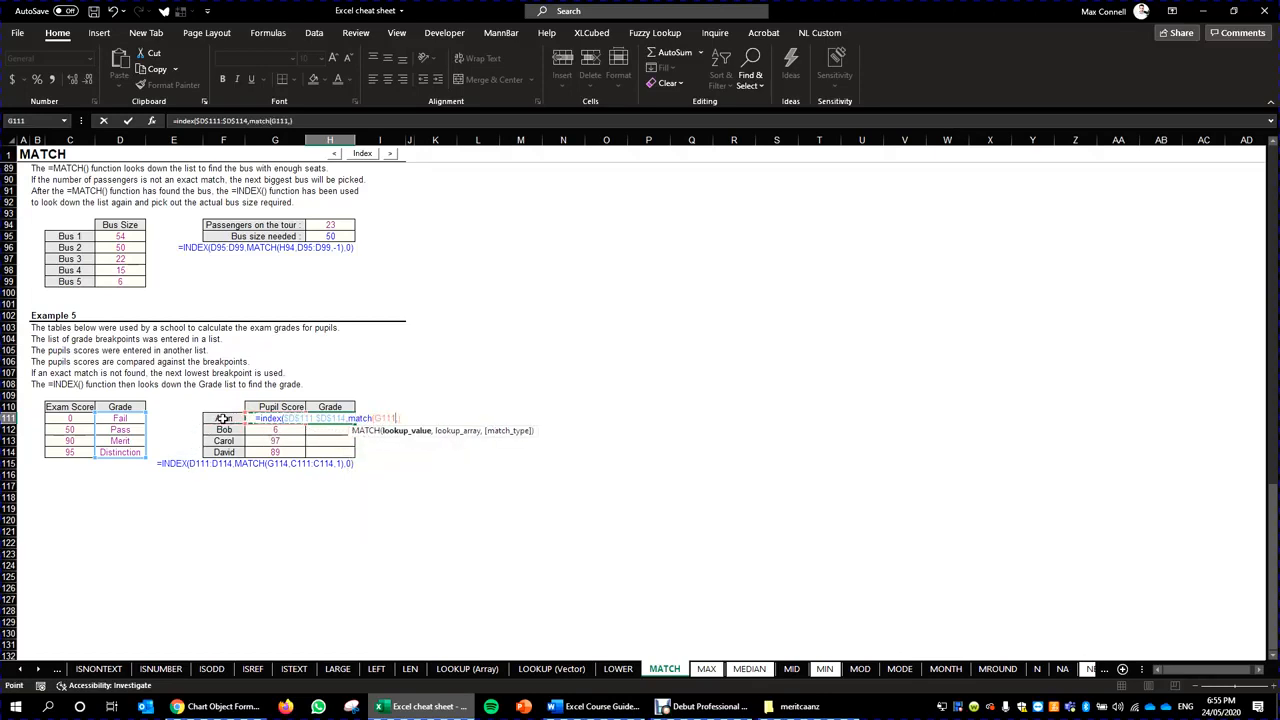
key("F4")
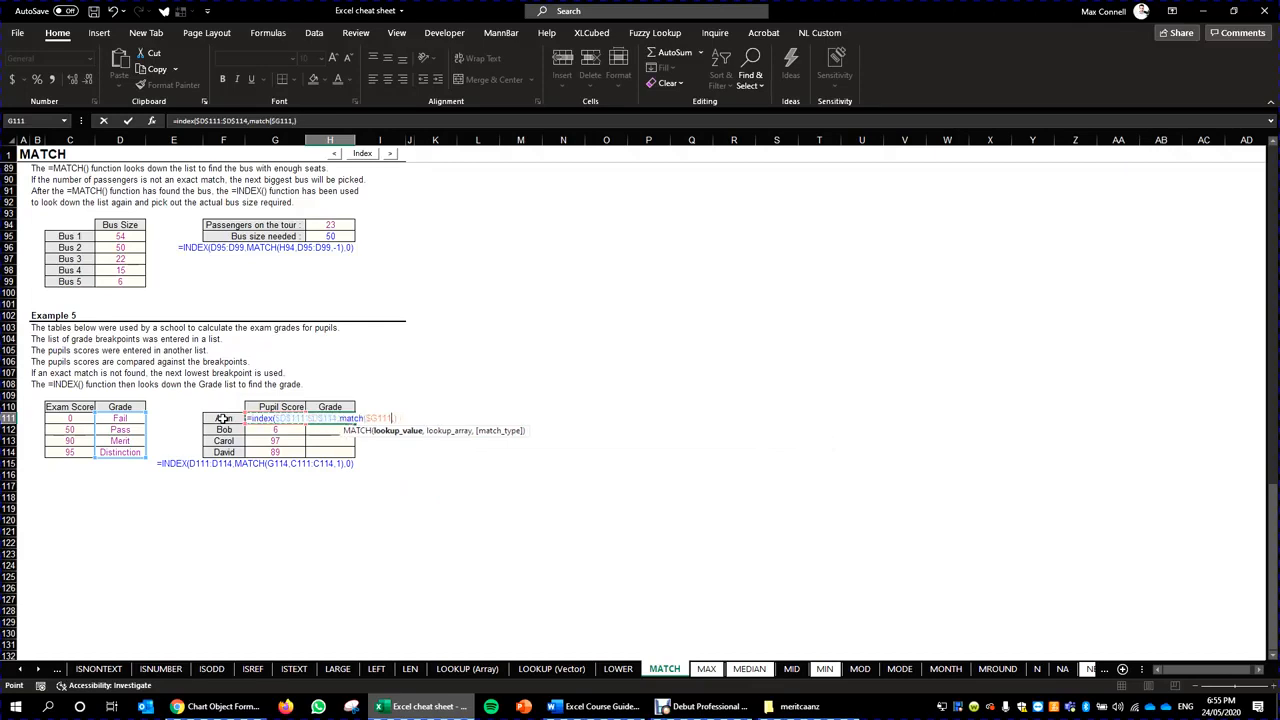
type(",")
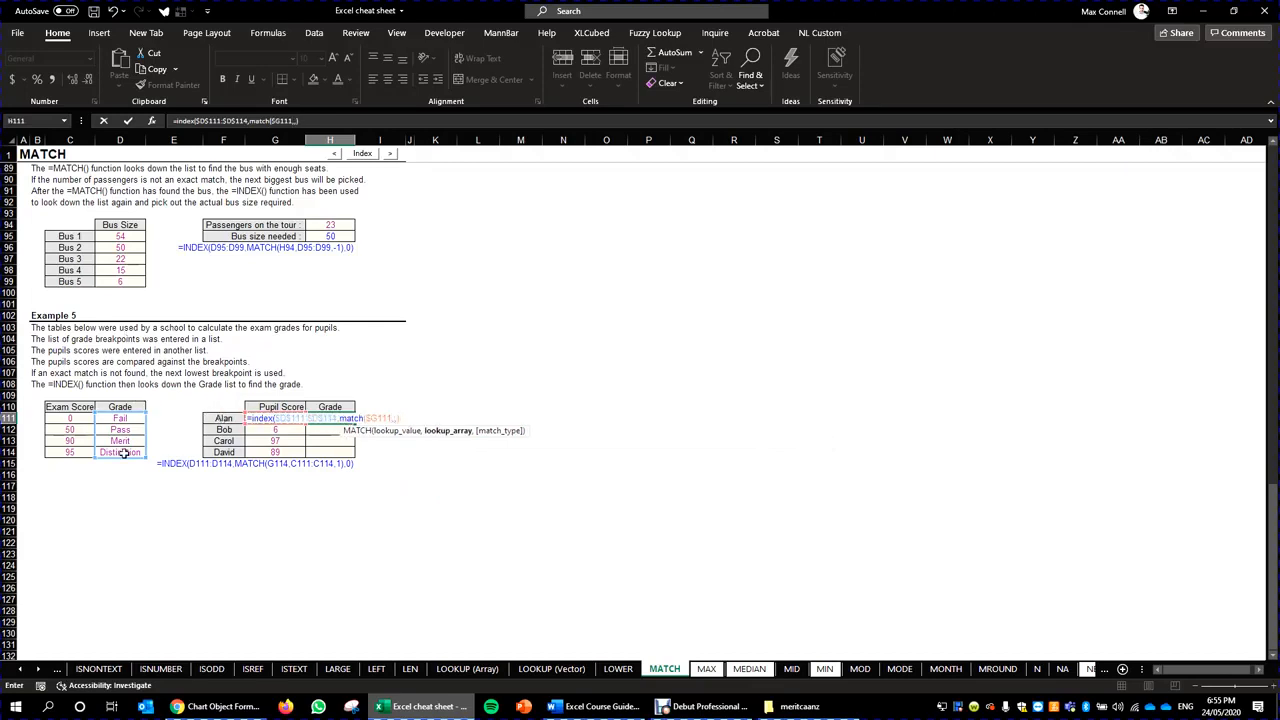
Set the MATCH lookup array to the exam score breakpoints $C$111:$C$114 with match type 1, and enter the formula in H111.
left_click_drag(78, 418, 78, 453)
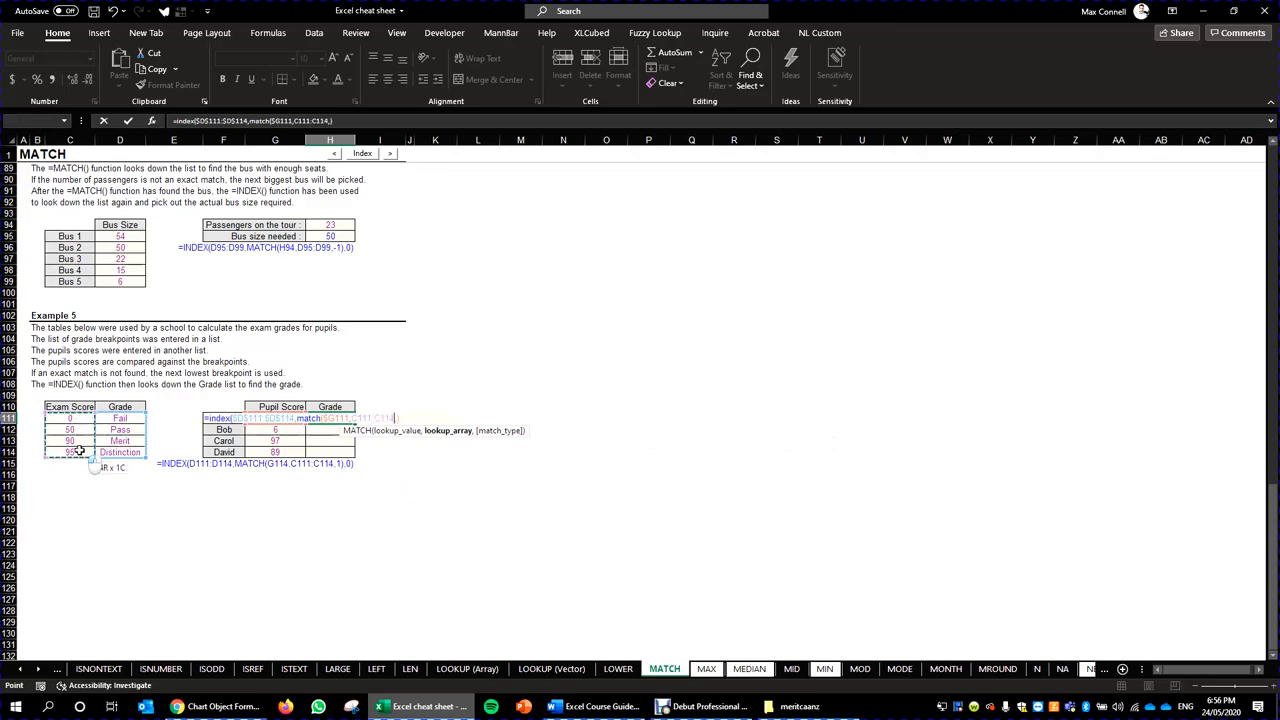
key("F4")
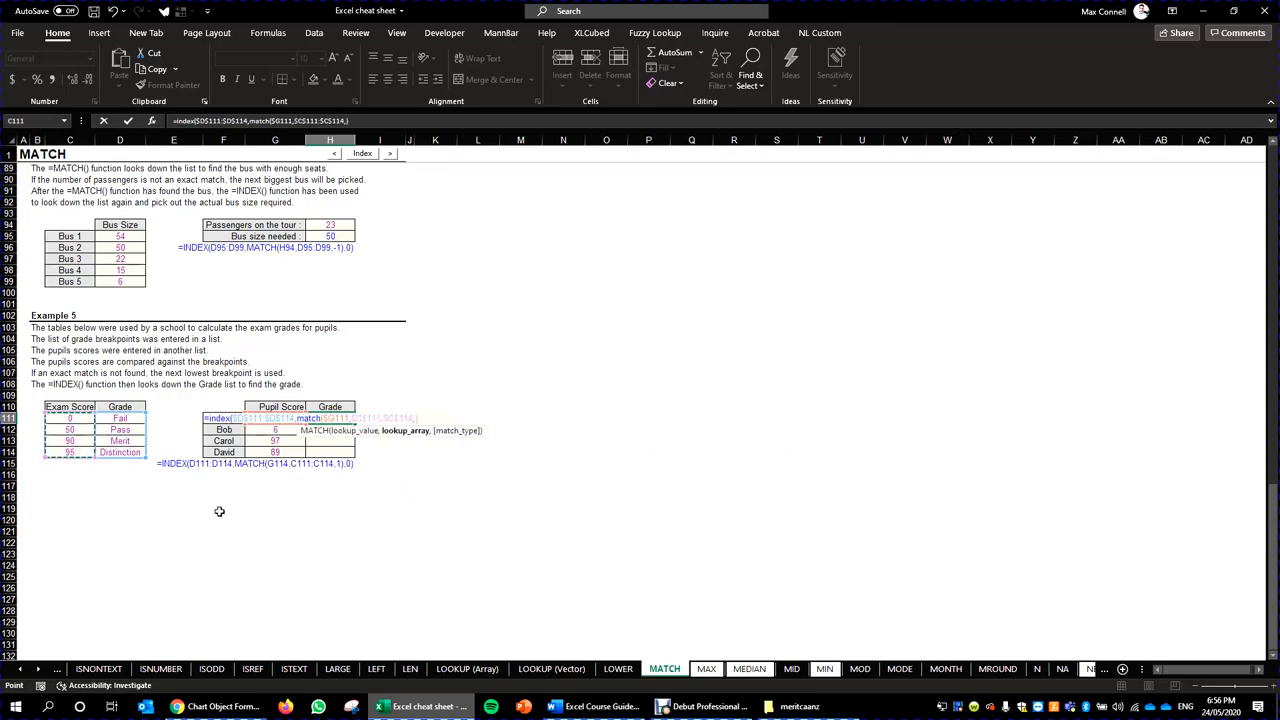
type(",")
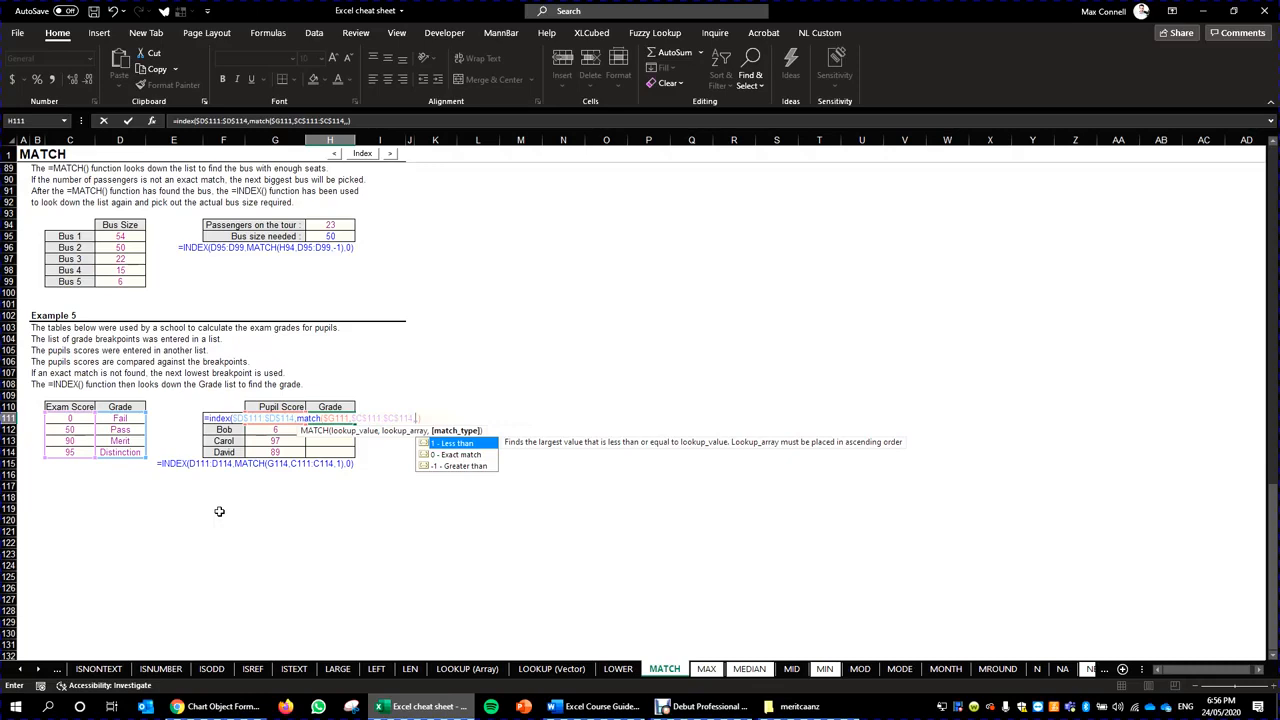
type("1)")
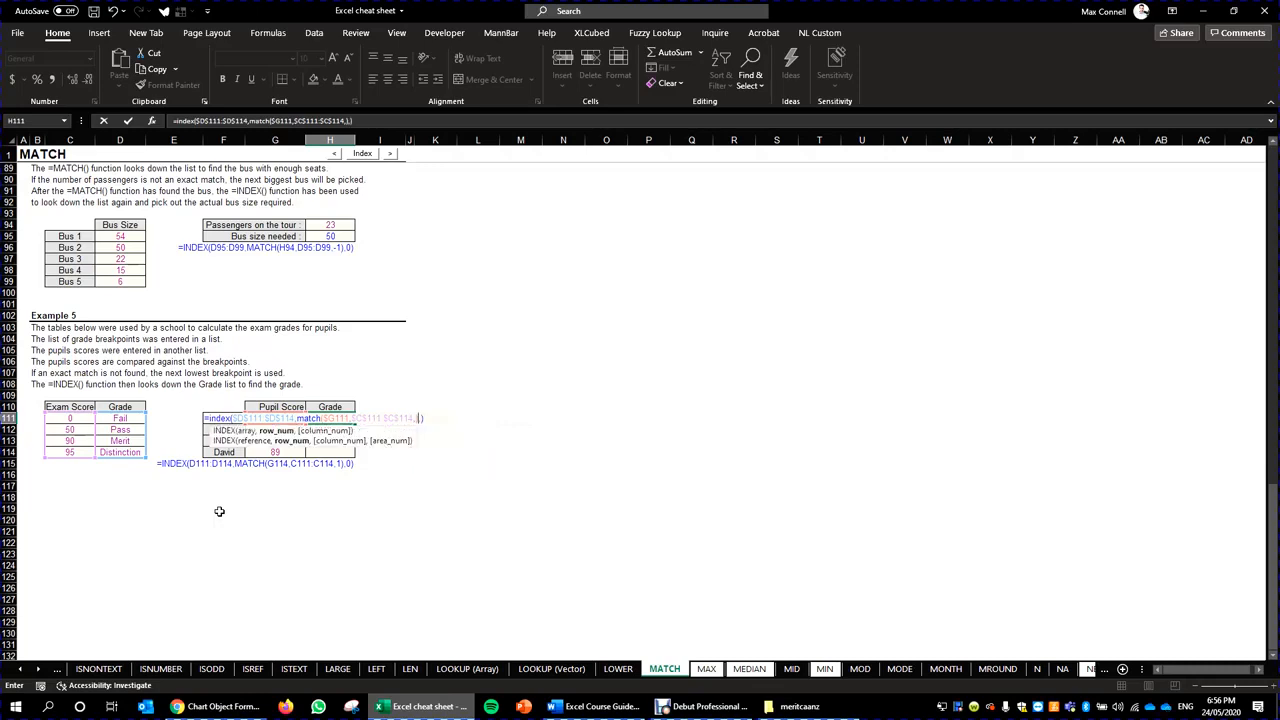
key("ctrl+Return")
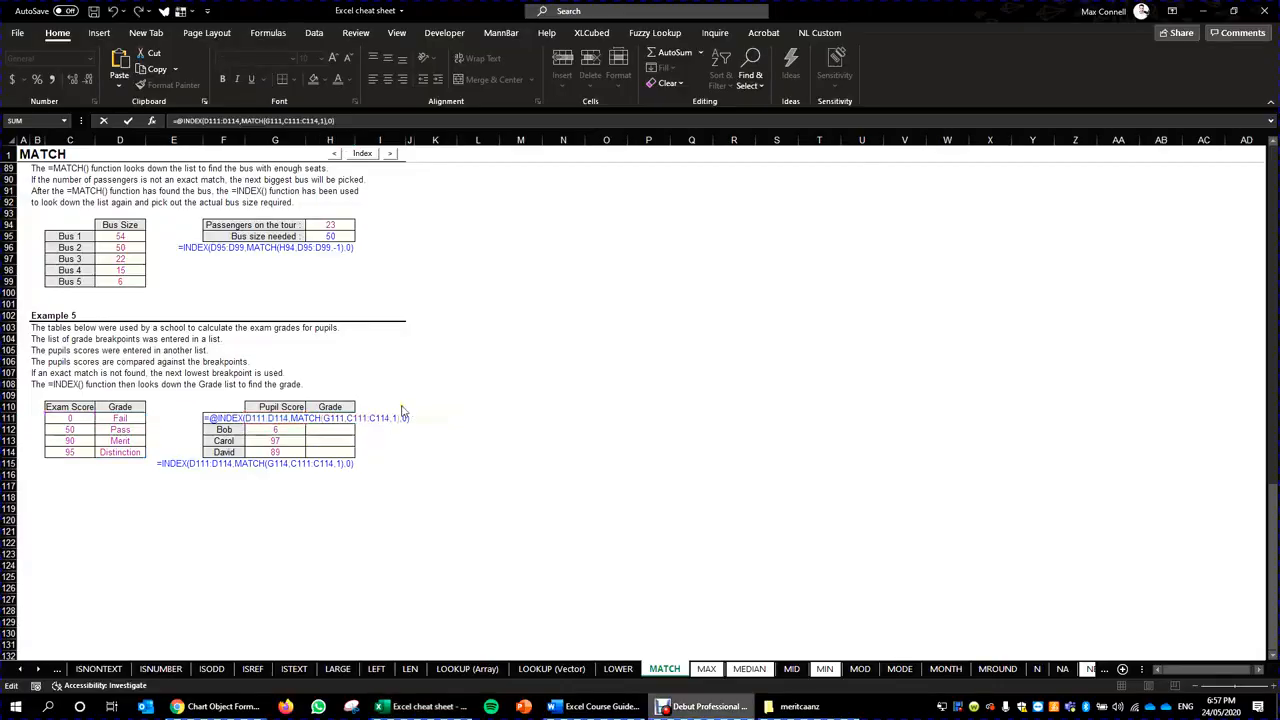
left_click(399, 418)
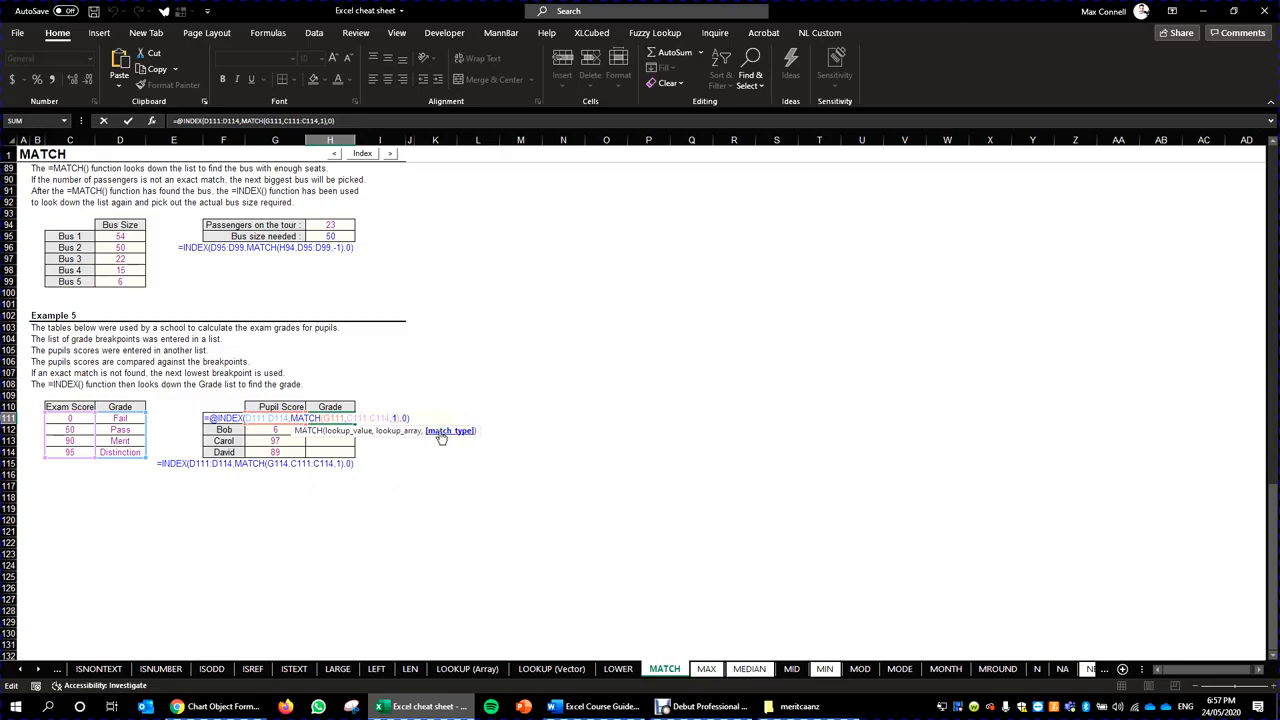
key("ctrl+Return")
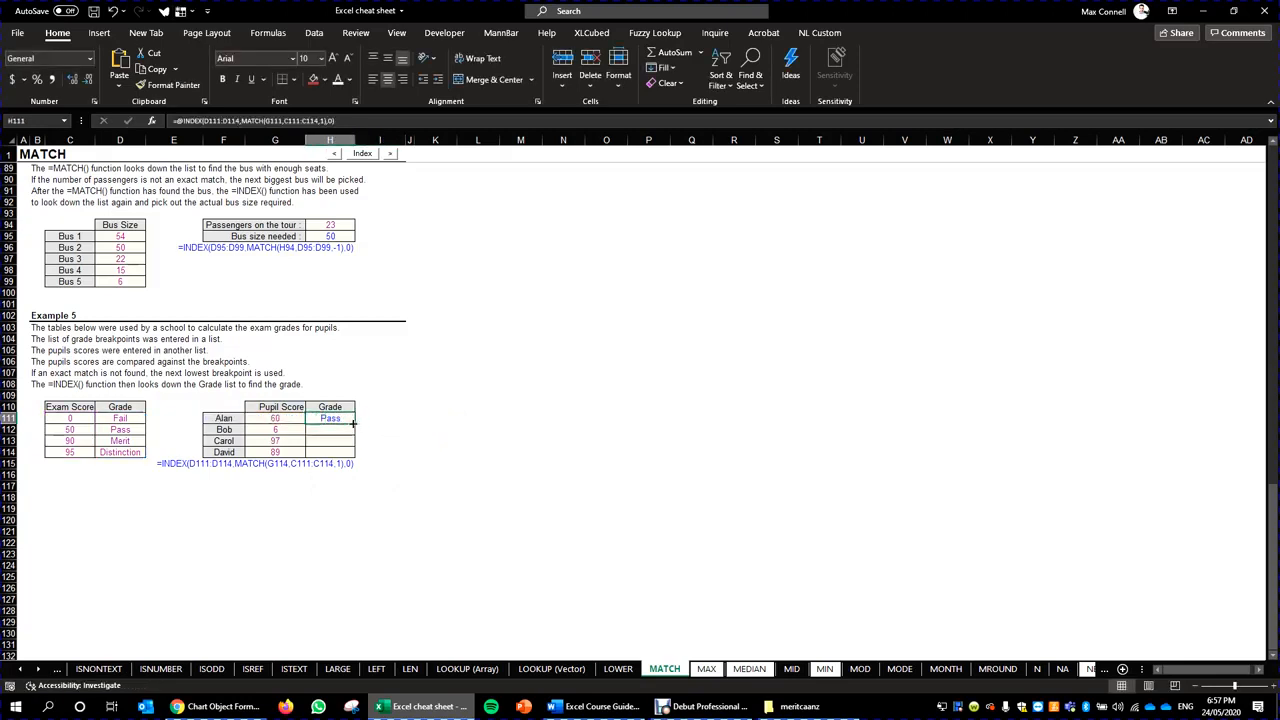
Try copying the grade formula from H111 down to H112 with its relative ranges.
key("ctrl+c")
left_click_drag(353, 423, 353, 424)
key("Left")
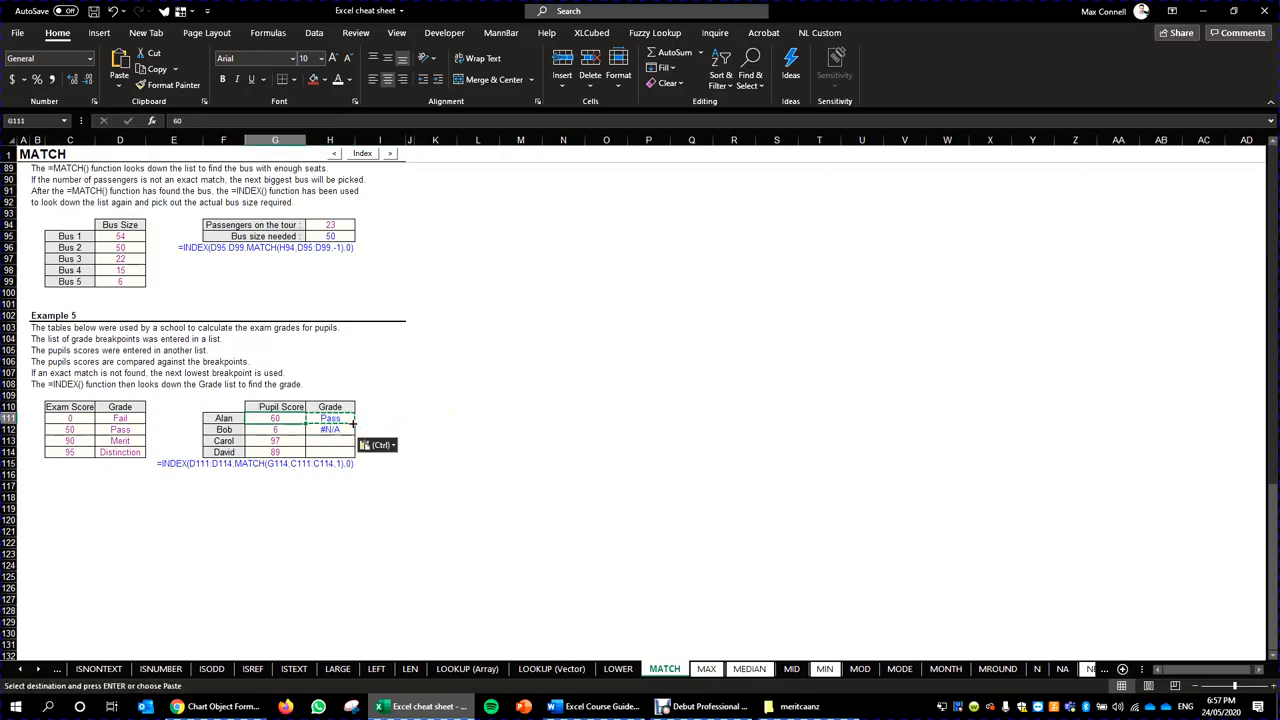
key("Escape")
Inspect the ranges, lookup value and match type in the H111 grade formula.
double_click(331, 414)
left_click(331, 418)
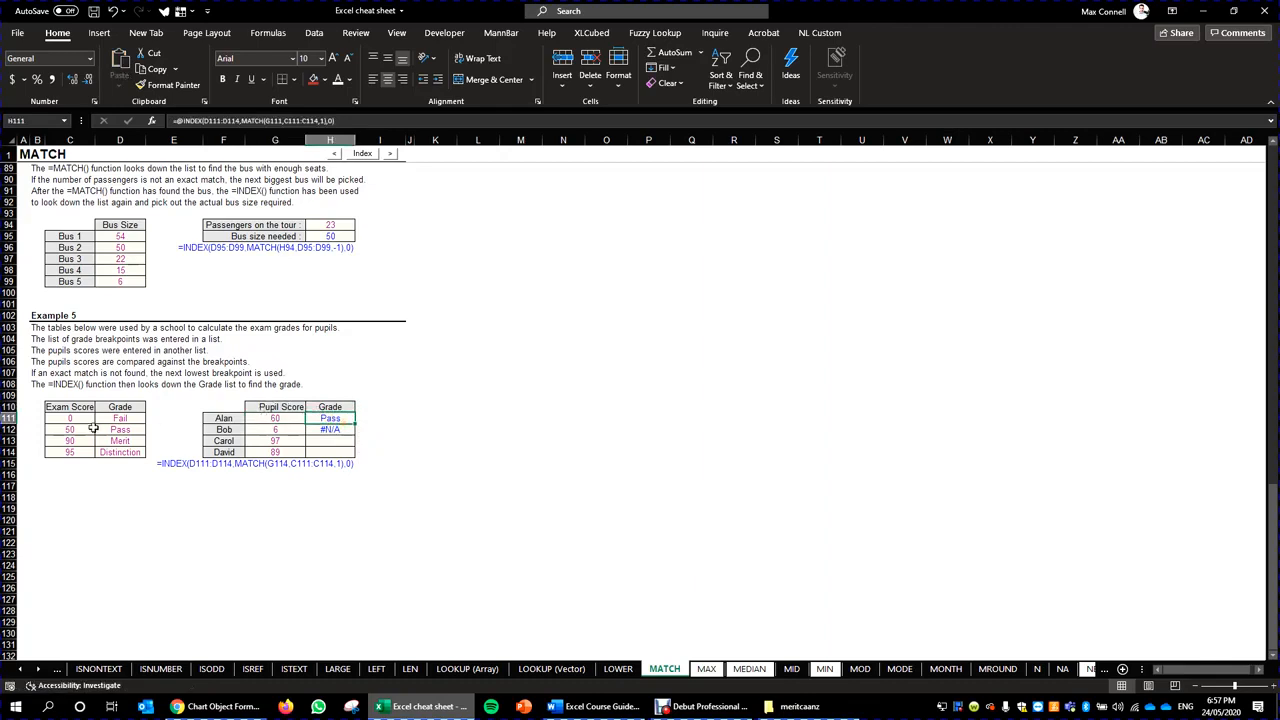
double_click(346, 417)
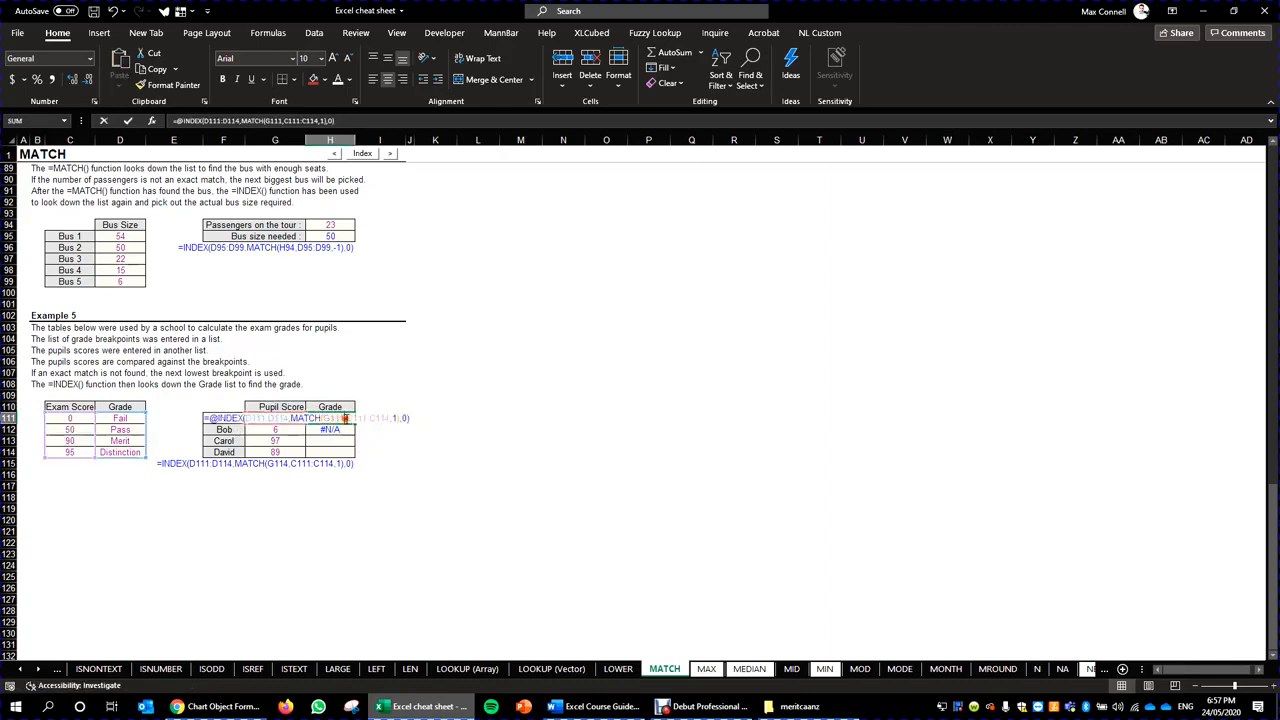
double_click(395, 418)
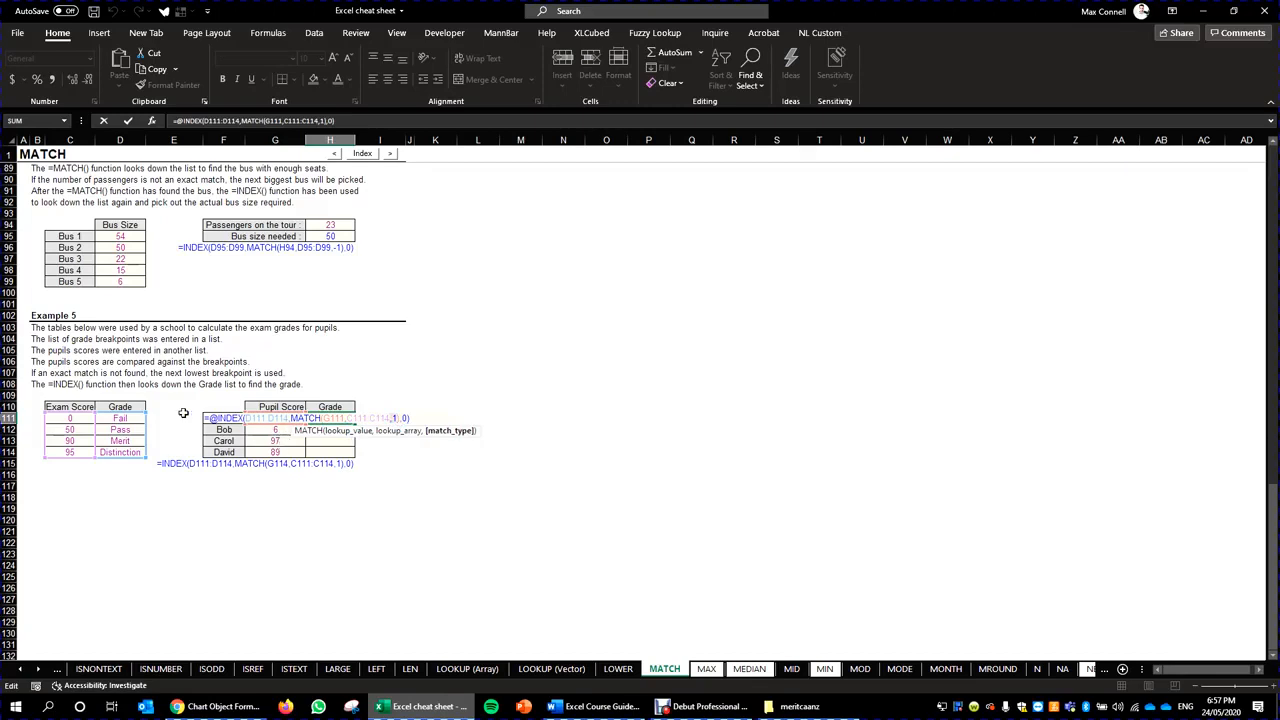
key("ctrl+Return")
Lock the references in the H111 formula as $D$111:$D$114, $G111 and $C$111:$C$114.
double_click(328, 419)
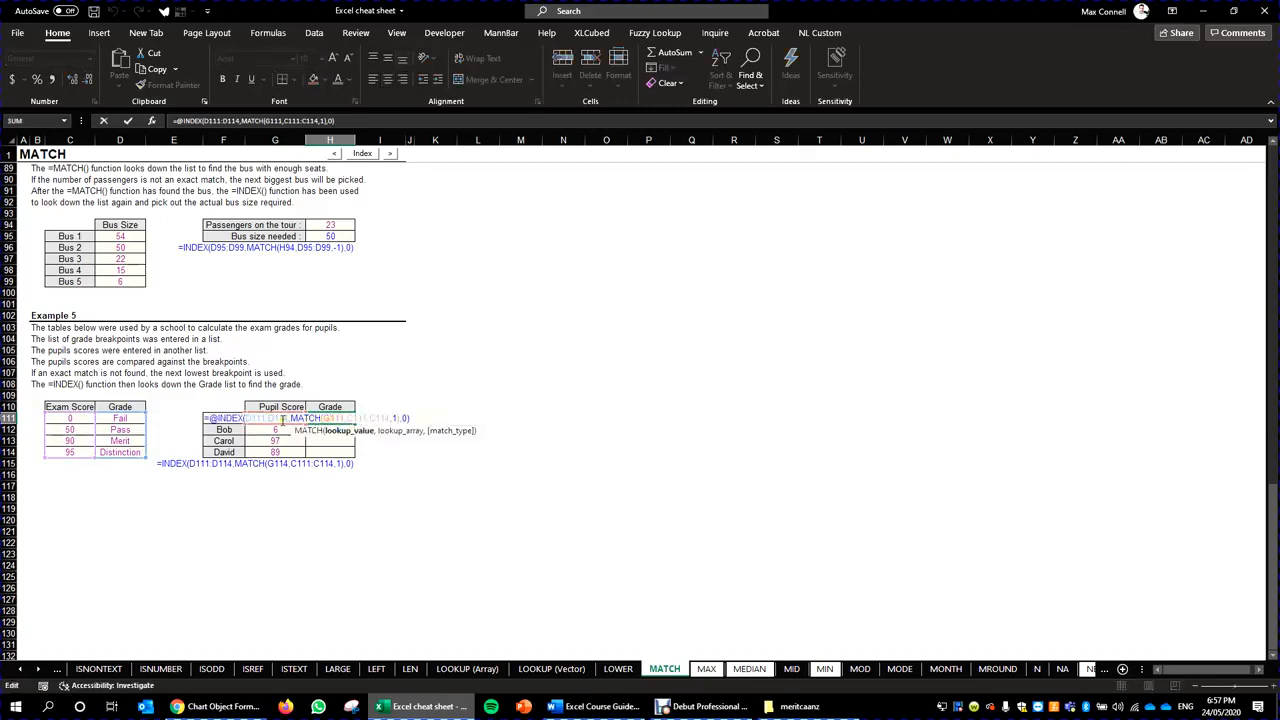
left_click_drag(283, 420, 245, 418)
key("F4")
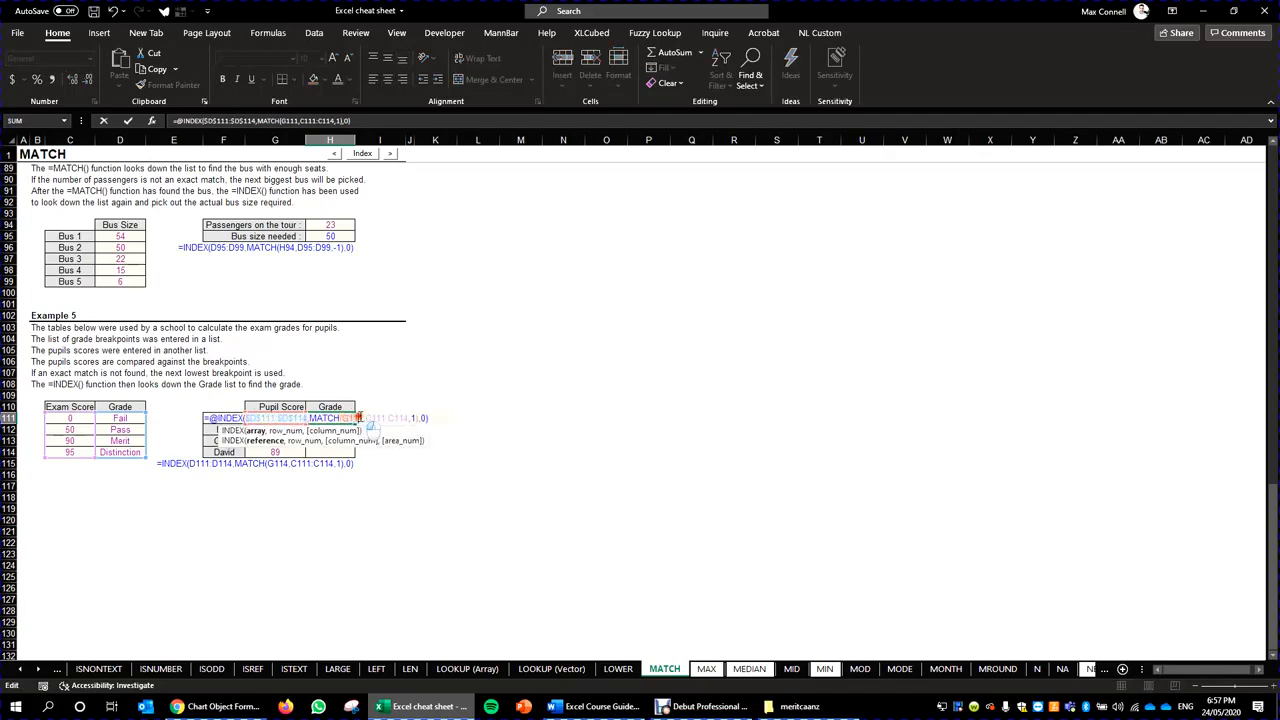
left_click(360, 418)
key("F4")
key("F4")
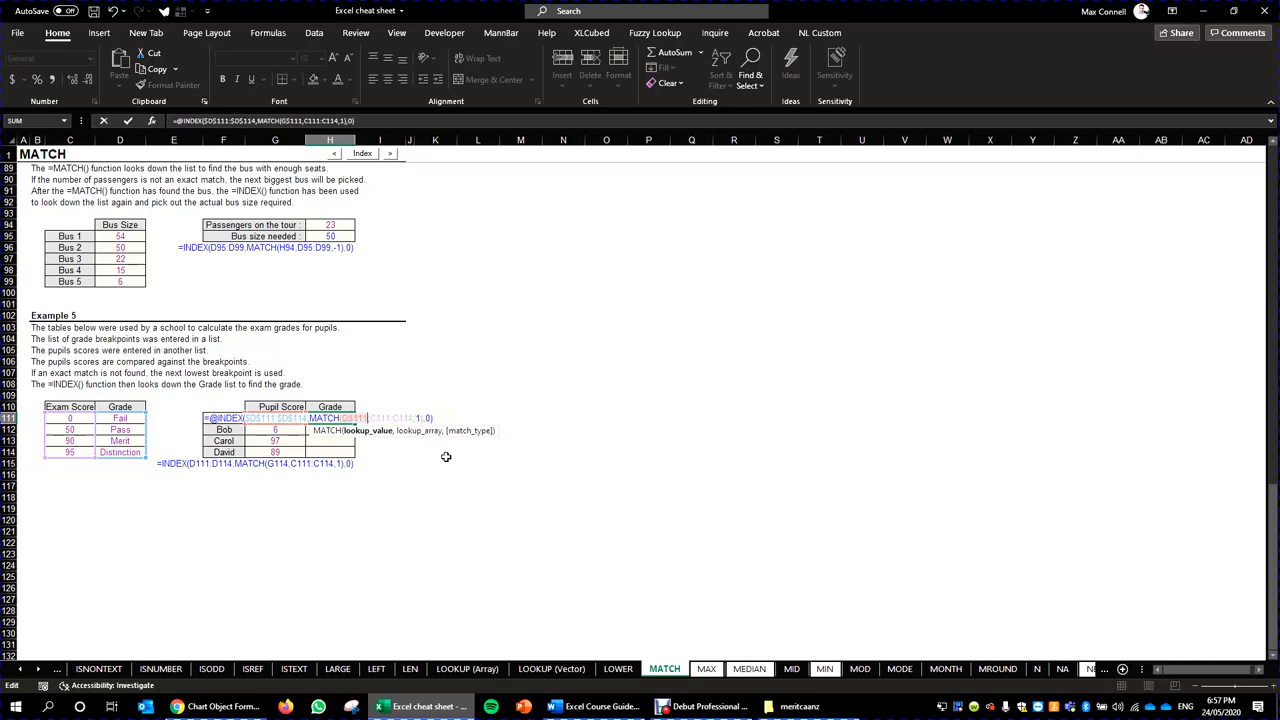
left_click_drag(416, 419, 369, 419)
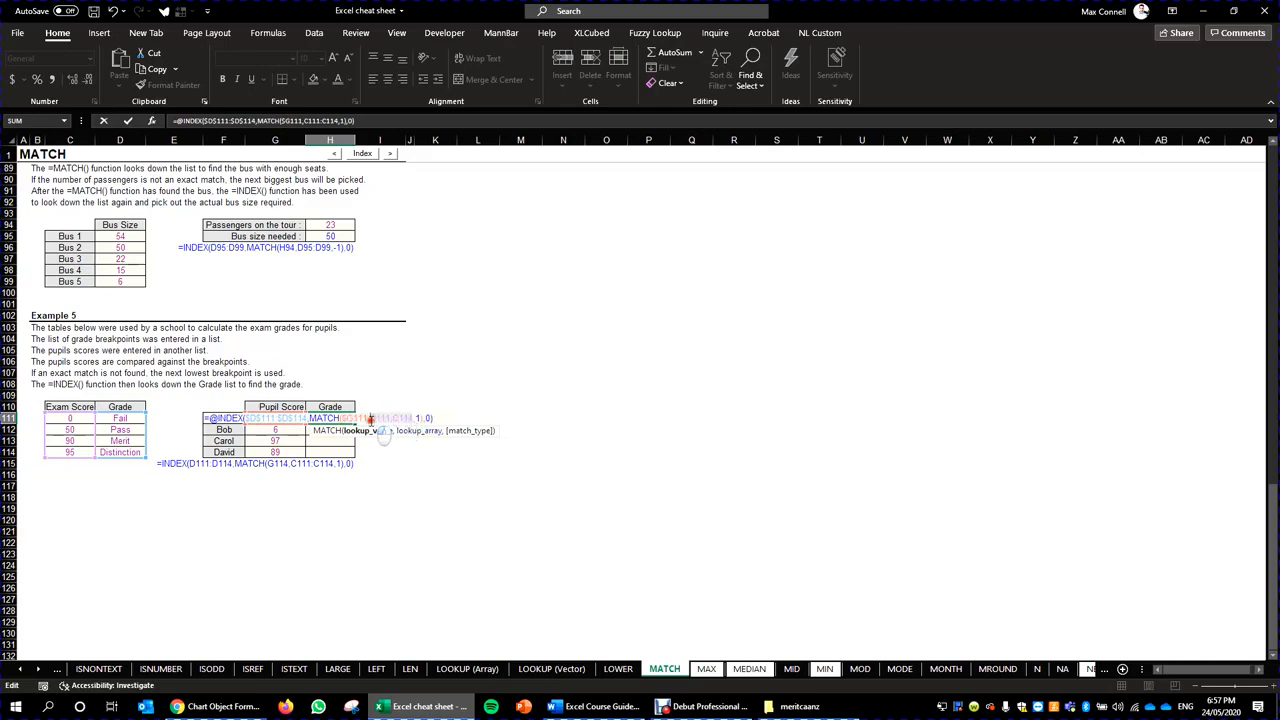
key("F4")
key("ctrl+Return")
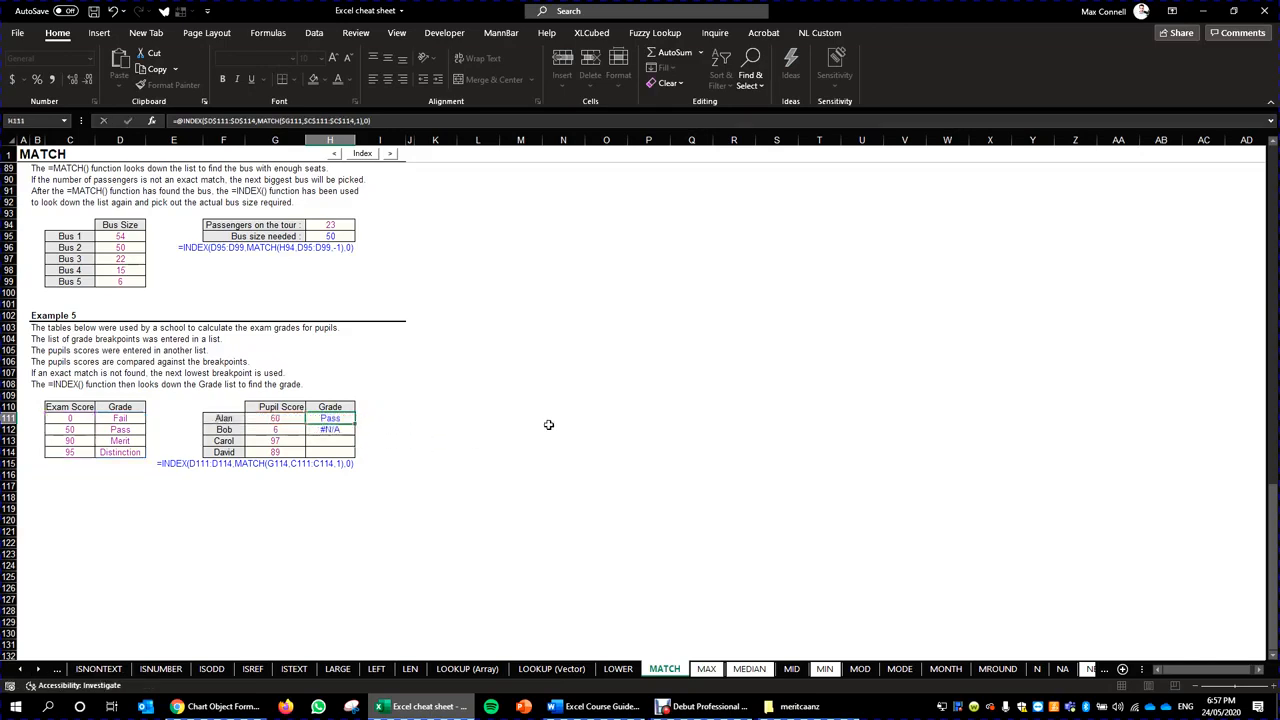
Copy the locked grade formula from H111 down to H112:H114 and check the formula in H113.
key("ctrl+c")
key("Down")
key("ctrl+v")
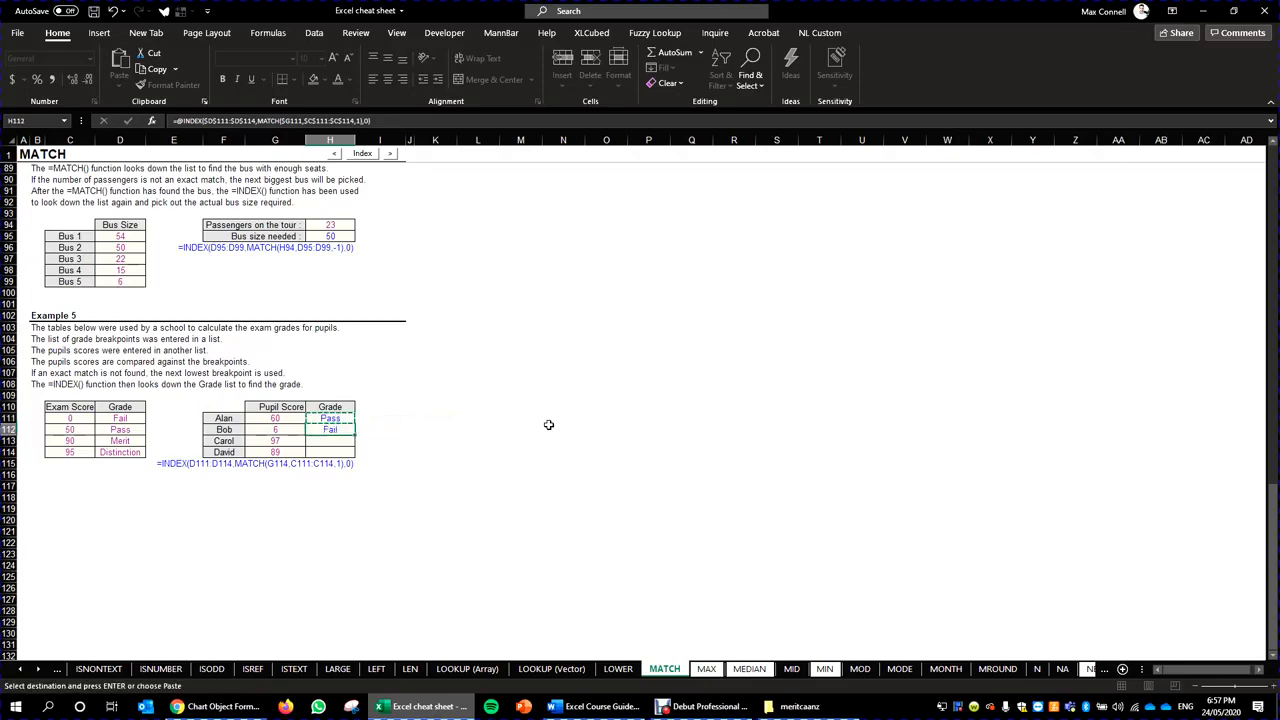
key("Down")
key("ctrl+v")
key("Down")
key("Return")
left_click(436, 429)
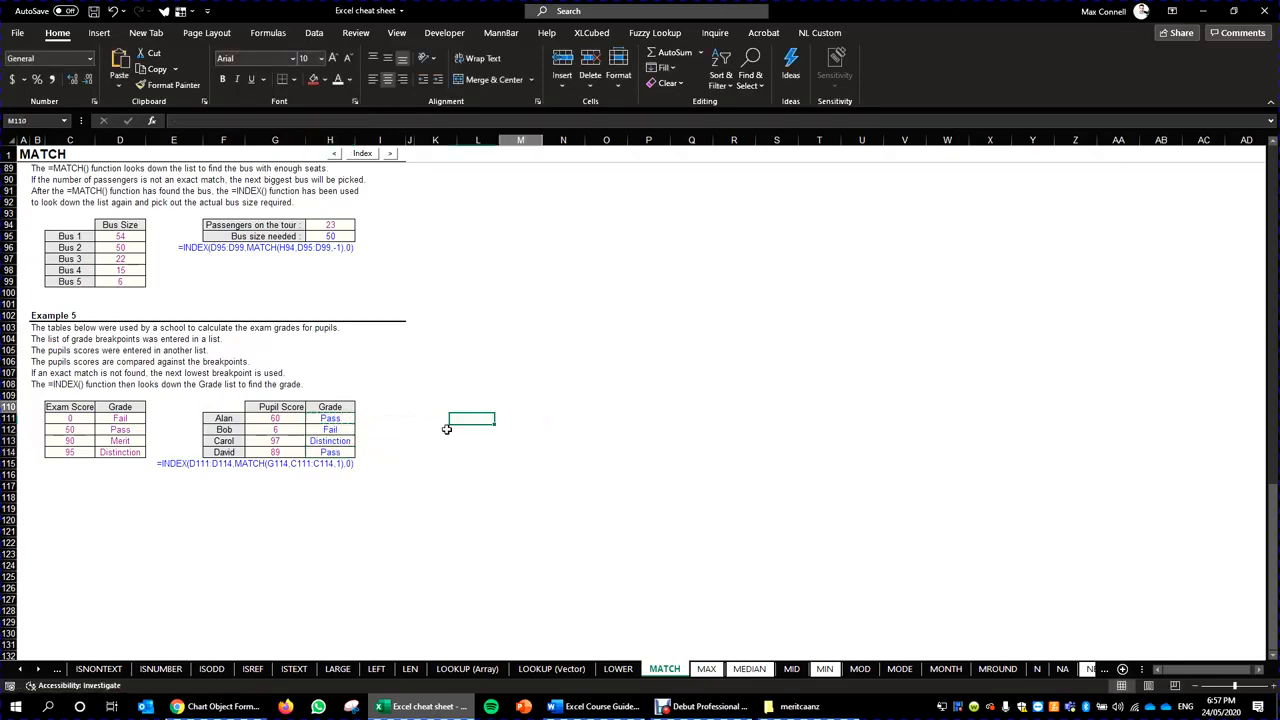
left_click(379, 418)
left_click(313, 439)
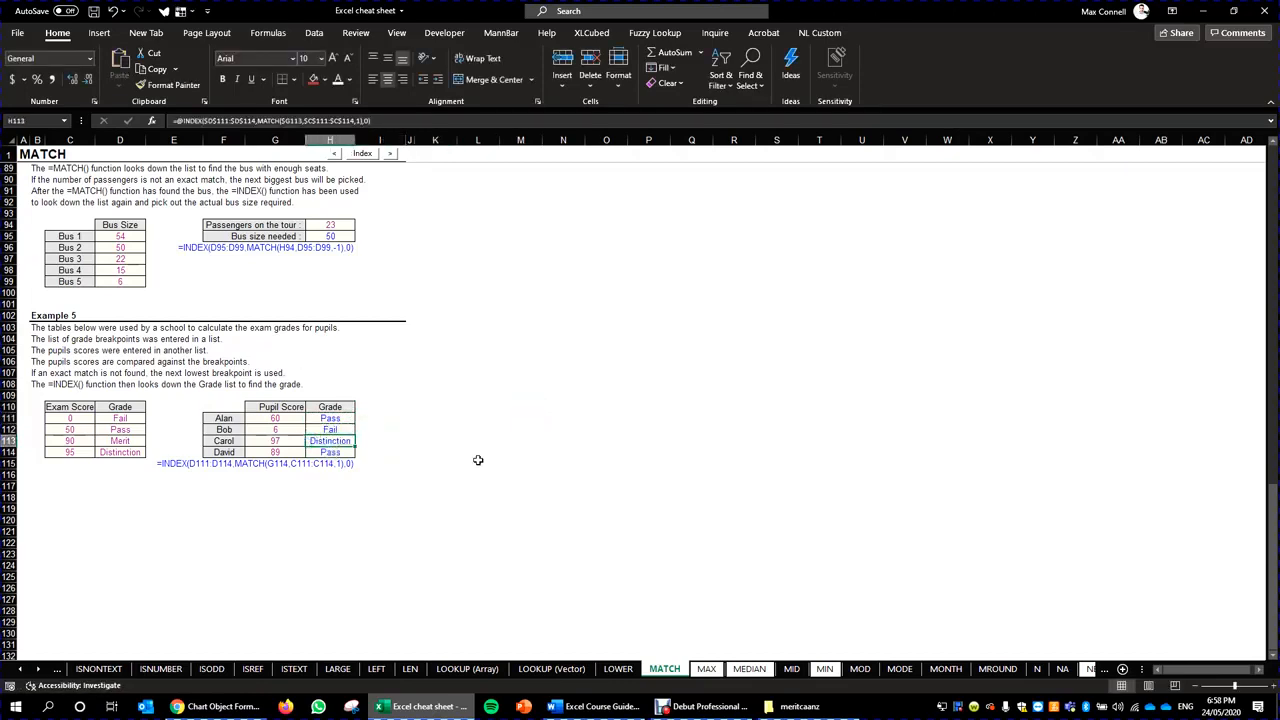
left_click(478, 460)
left_click(380, 372)
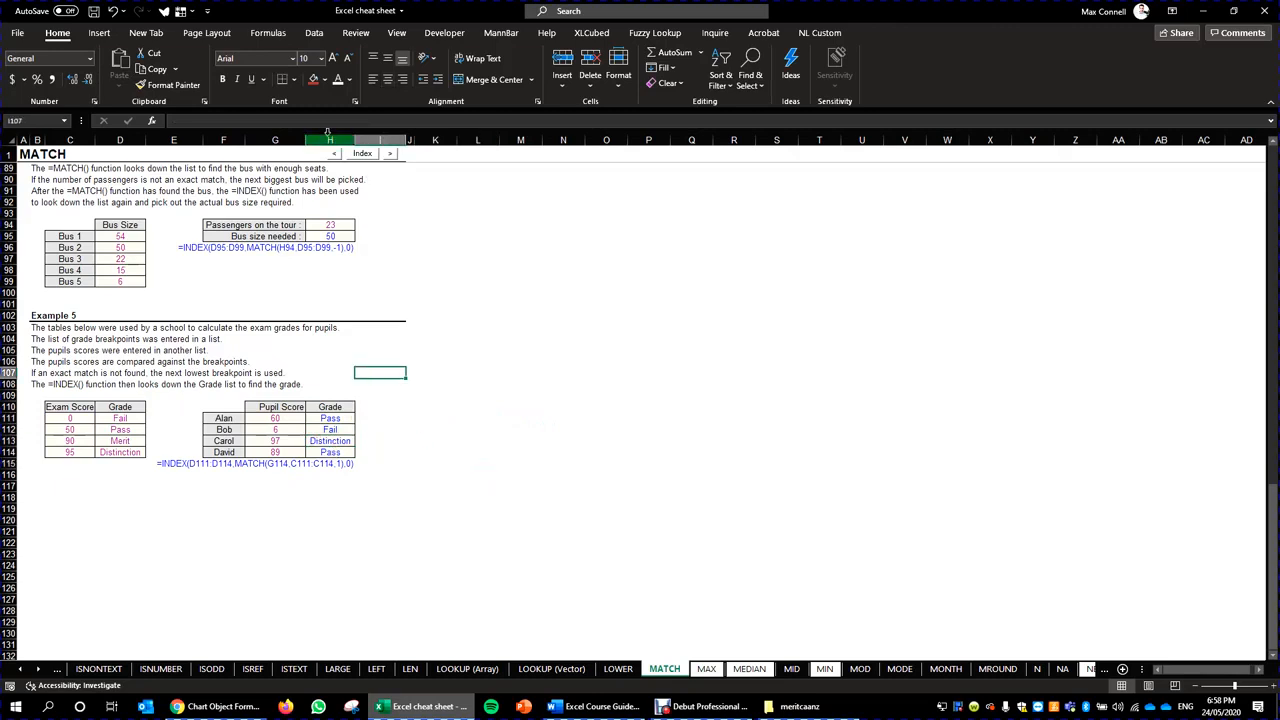
Insert a blank column before the Grade column H, and go through the shifted grade formulas in column I.
left_click(329, 139)
right_click(336, 141)
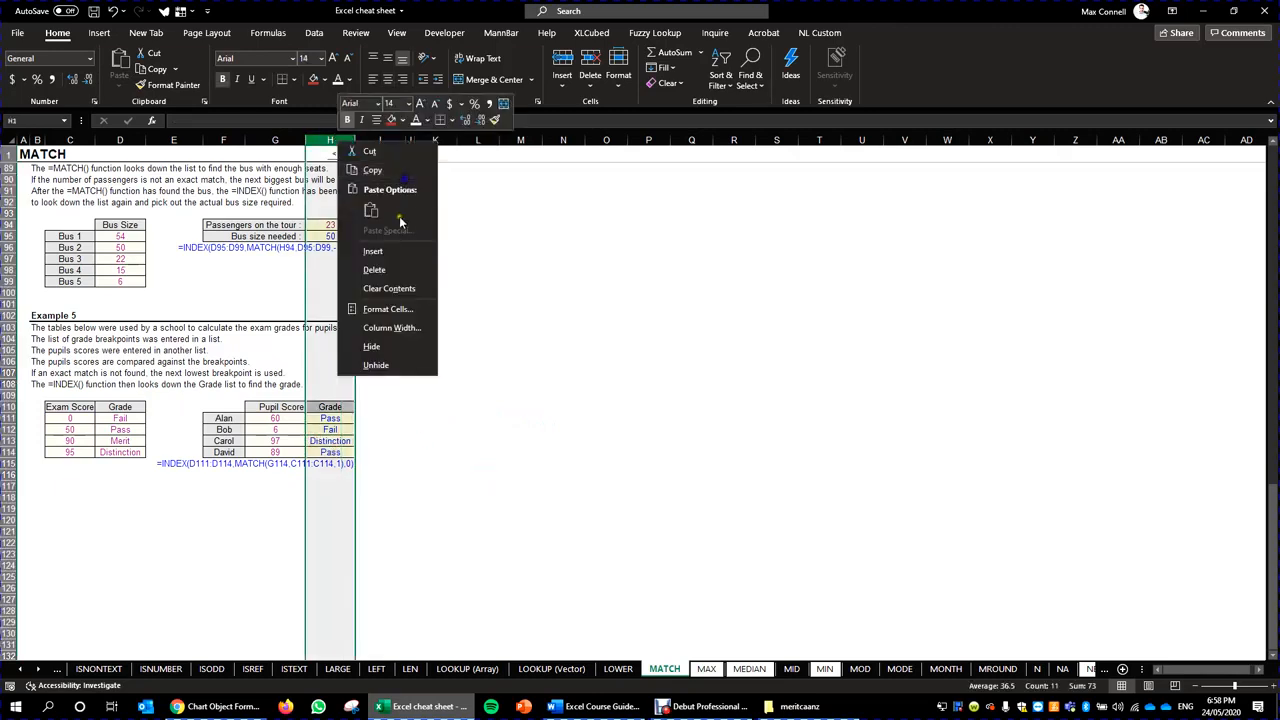
left_click(408, 259)
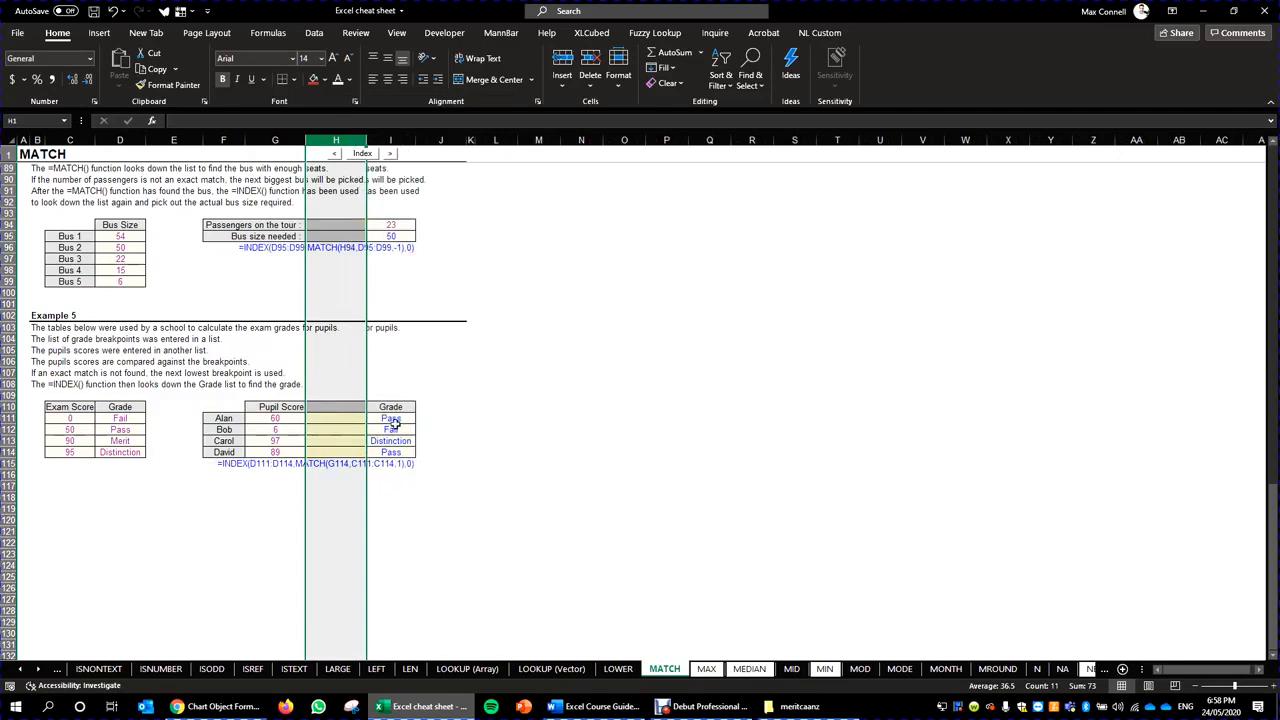
left_click(393, 420)
key("Down")
key("Down")
key("Down")
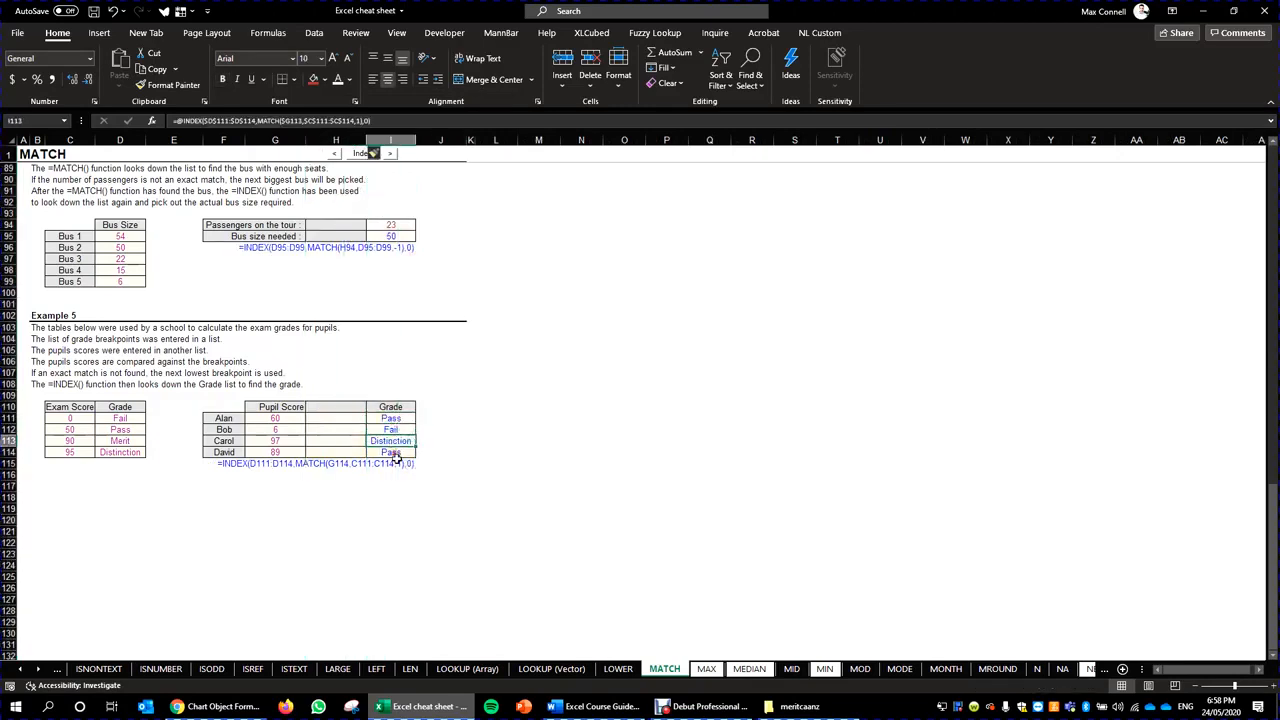
Check the grade formula in I111 after the column insertion and leave it unedited.
double_click(391, 420)
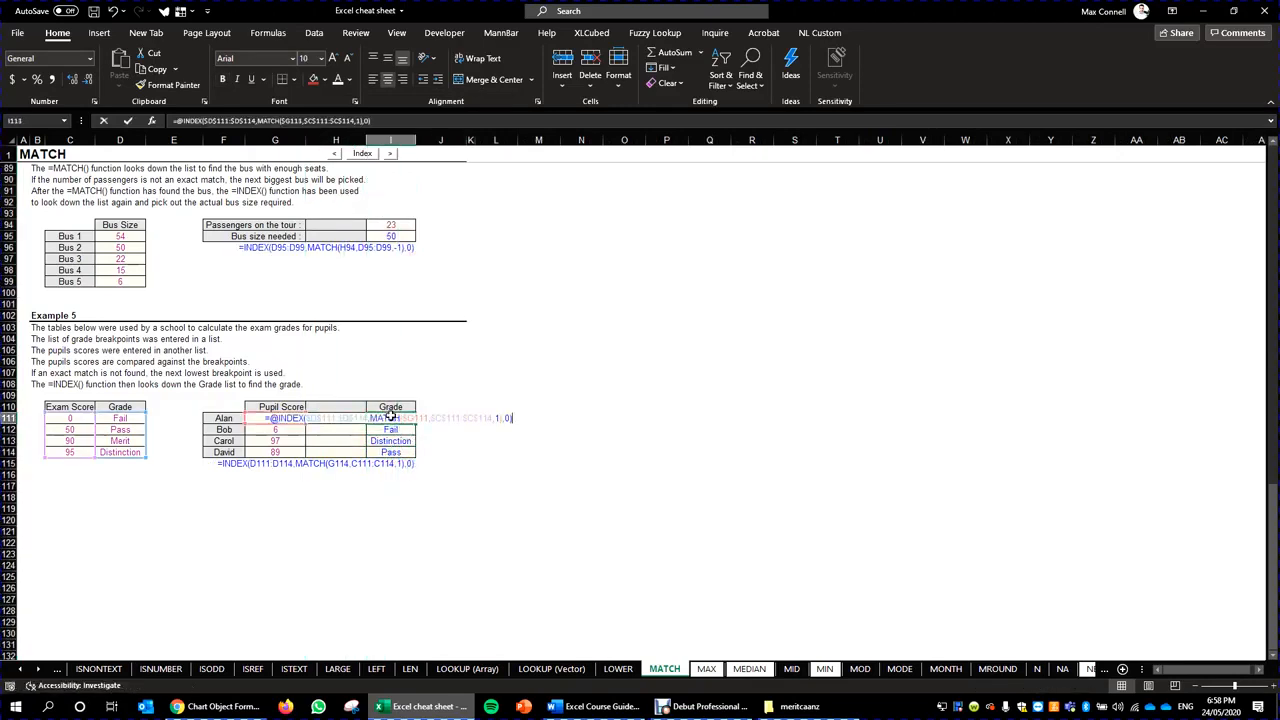
key("Escape")
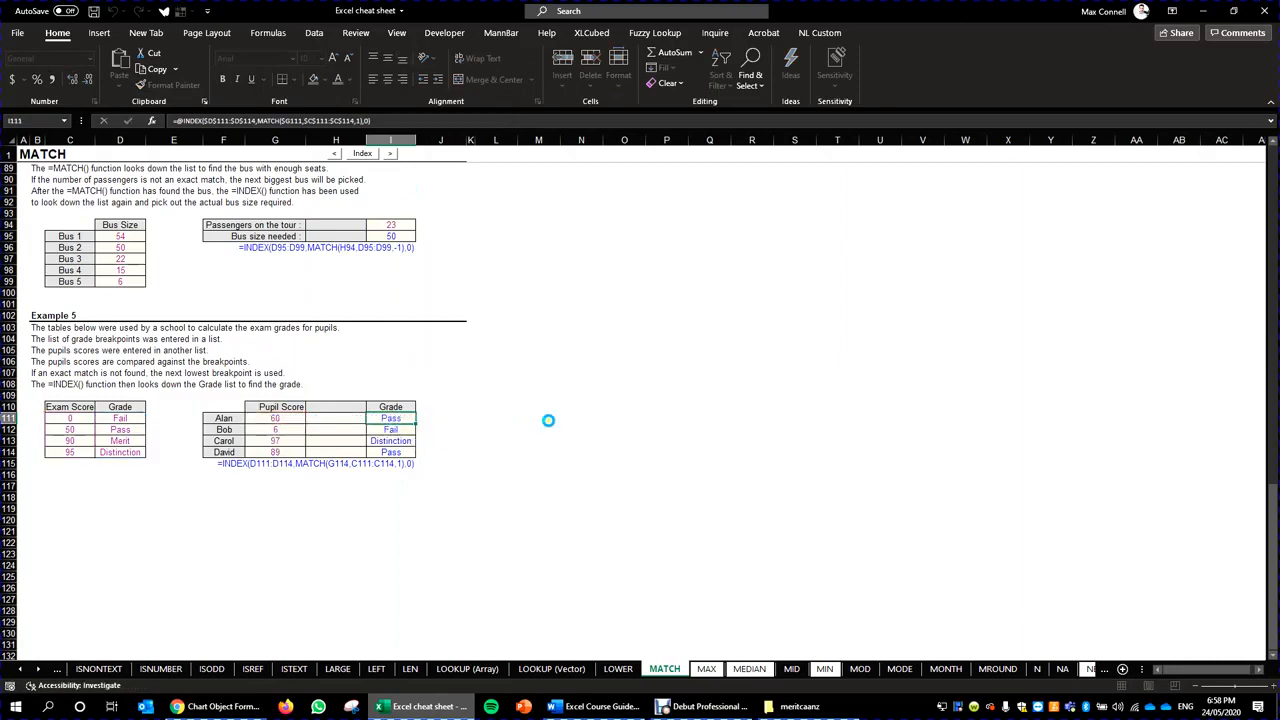
left_click(538, 418)
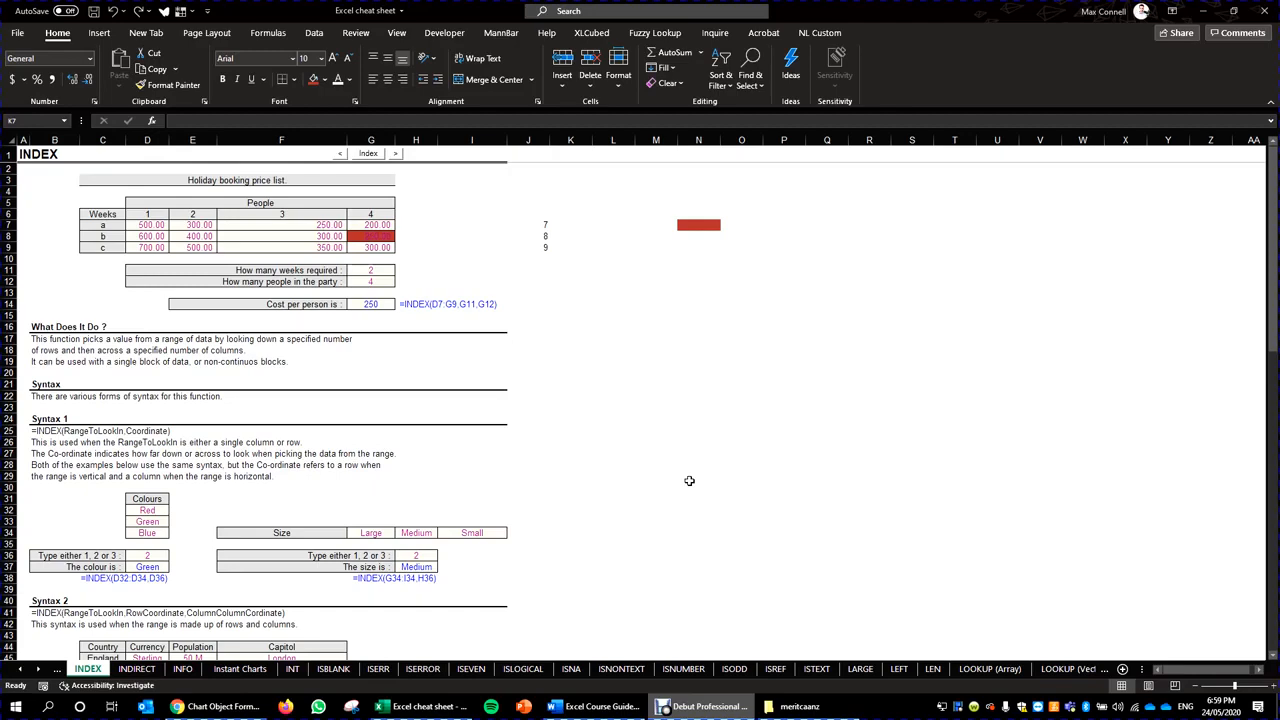
Review the Unit 2 ROW and COLUMN topics in the Word course guide, and return to Excel to highlight the price range D7:G9.
left_click(598, 706)
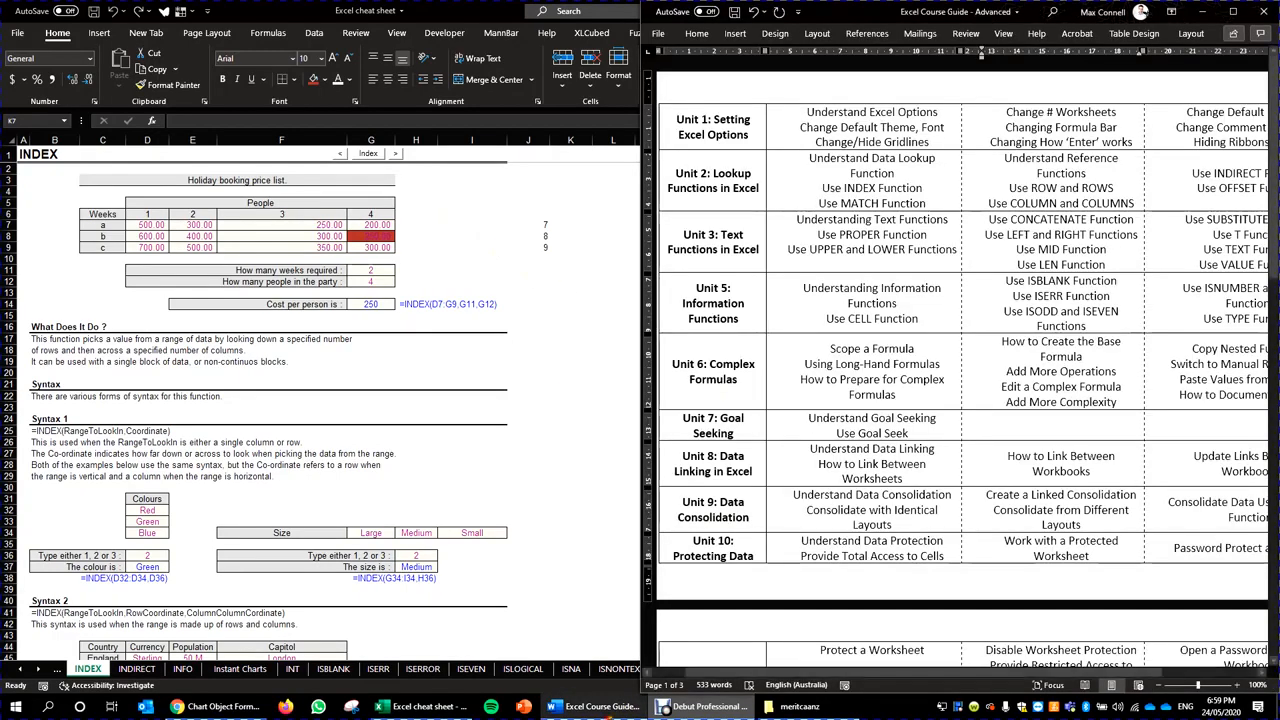
left_click_drag(1032, 188, 1081, 203)
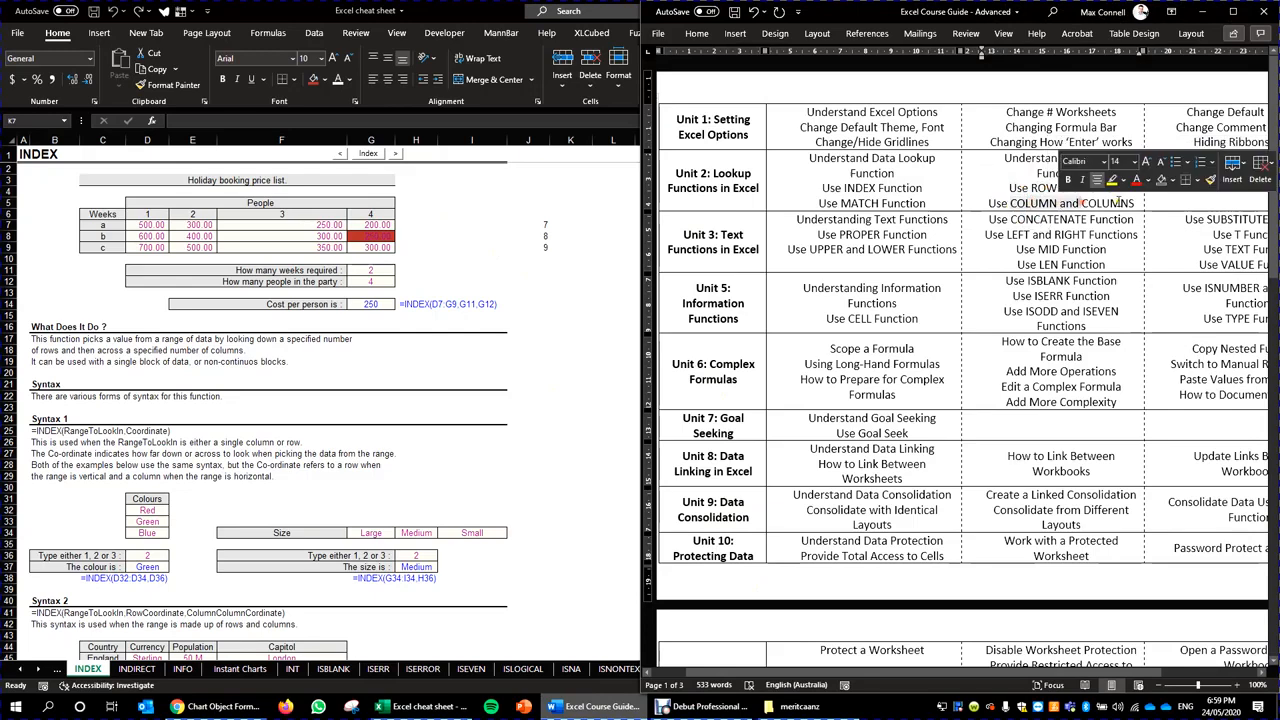
left_click(1018, 219)
left_click(475, 296)
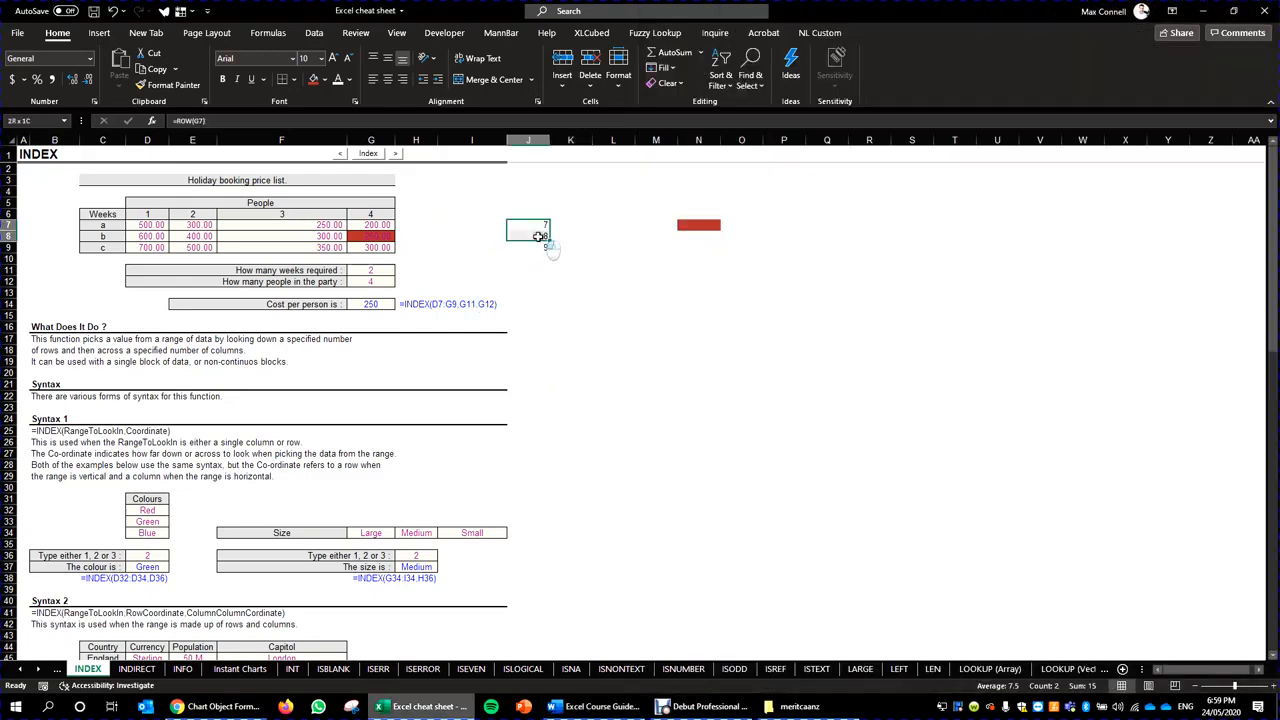
left_click_drag(143, 229, 352, 247)
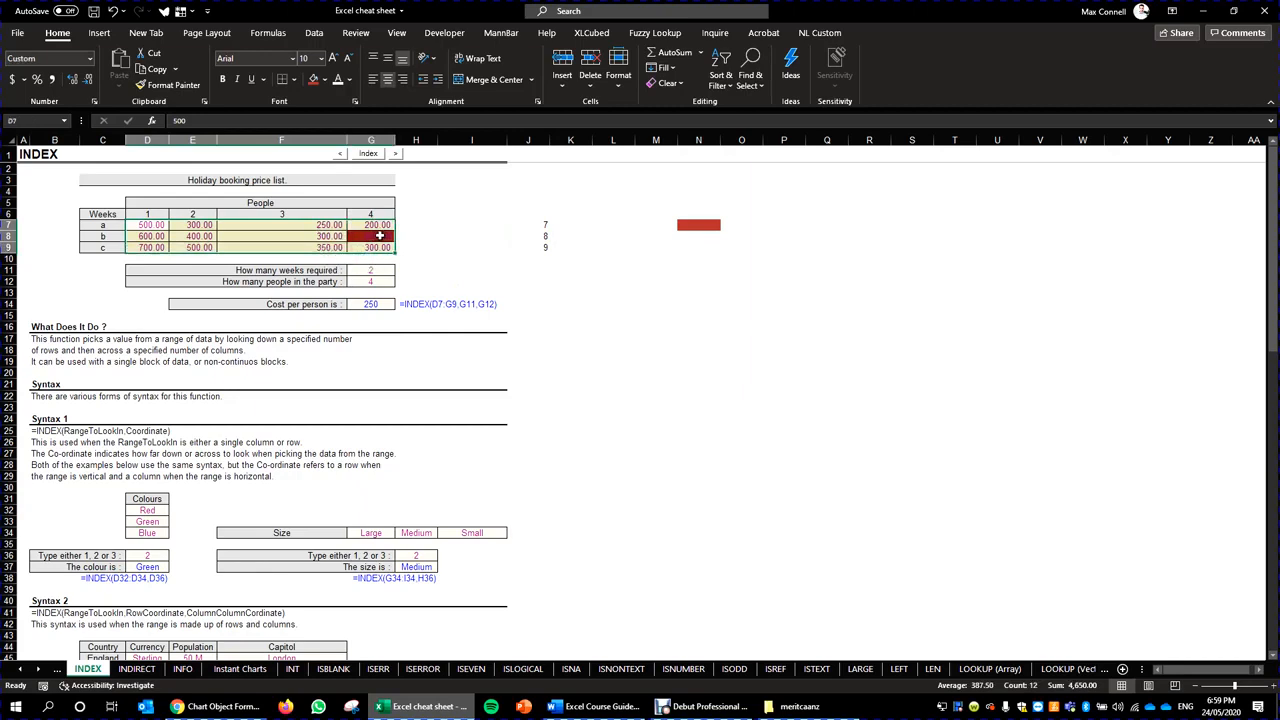
Replace the formula in J7 with =ROW(G8) to return the row number of the red cell.
left_click(541, 226)
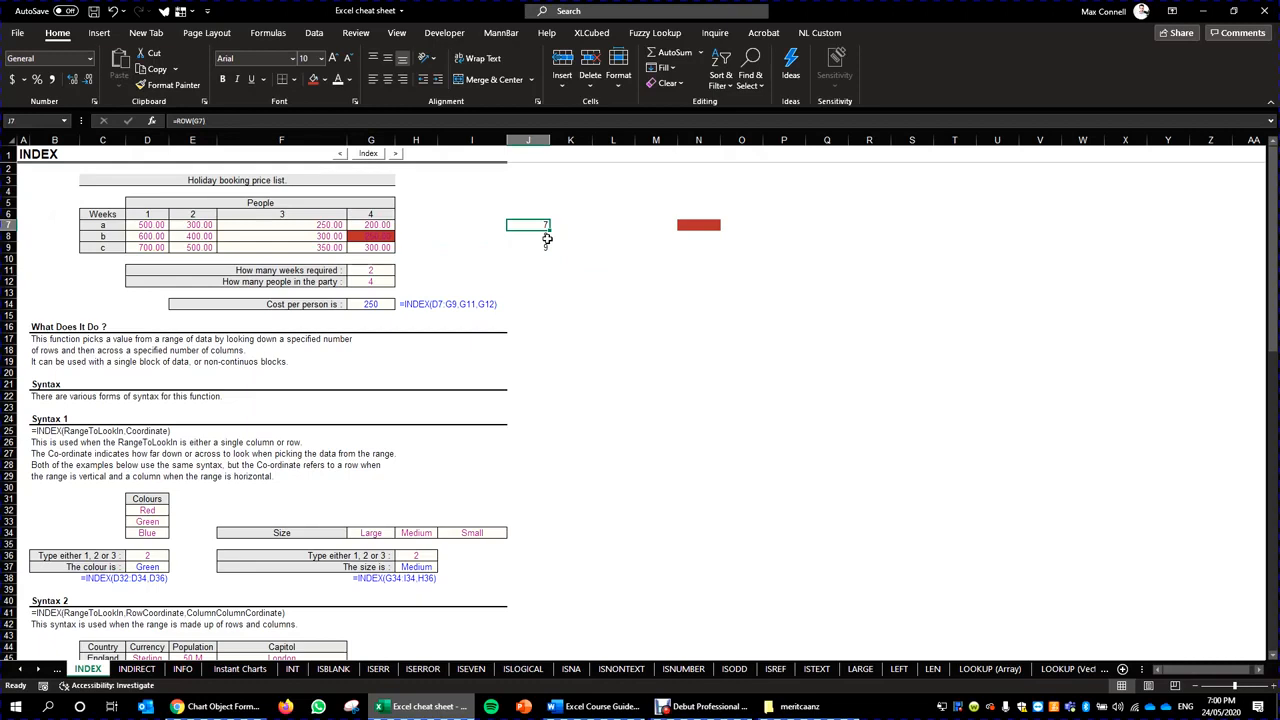
type("=row")
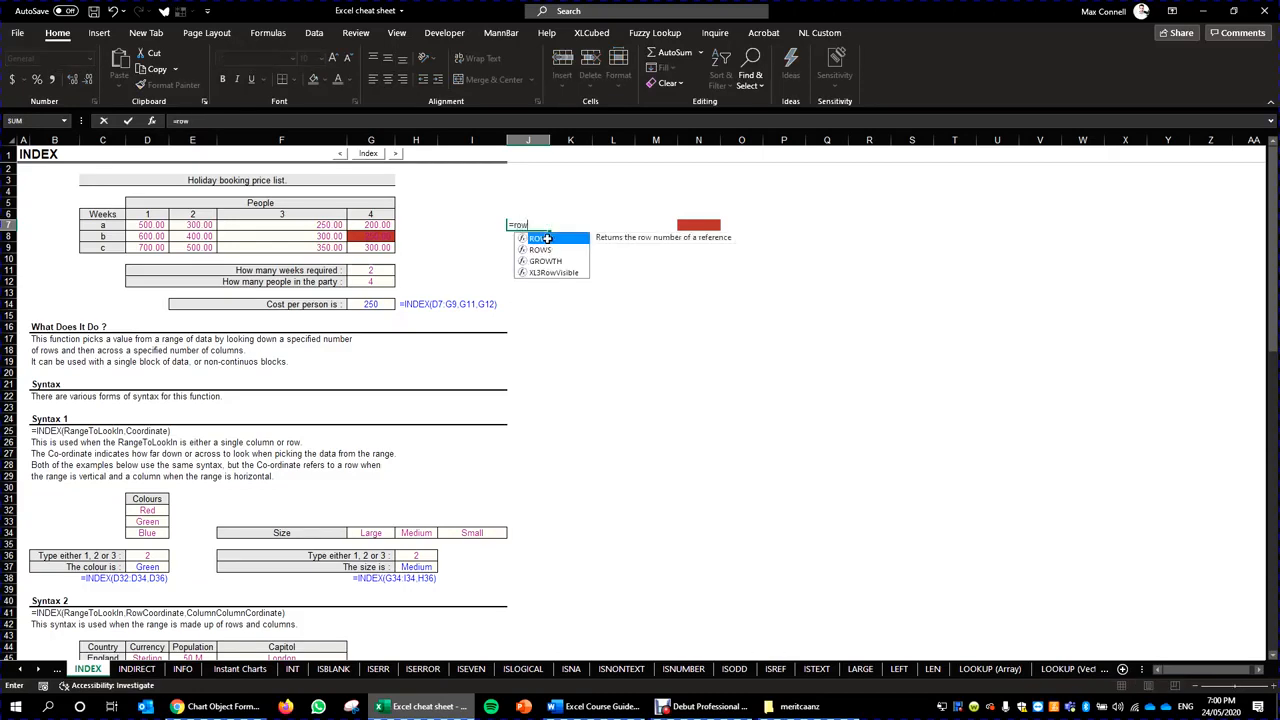
type("(")
key("Left")
key("Left")
key("Left")
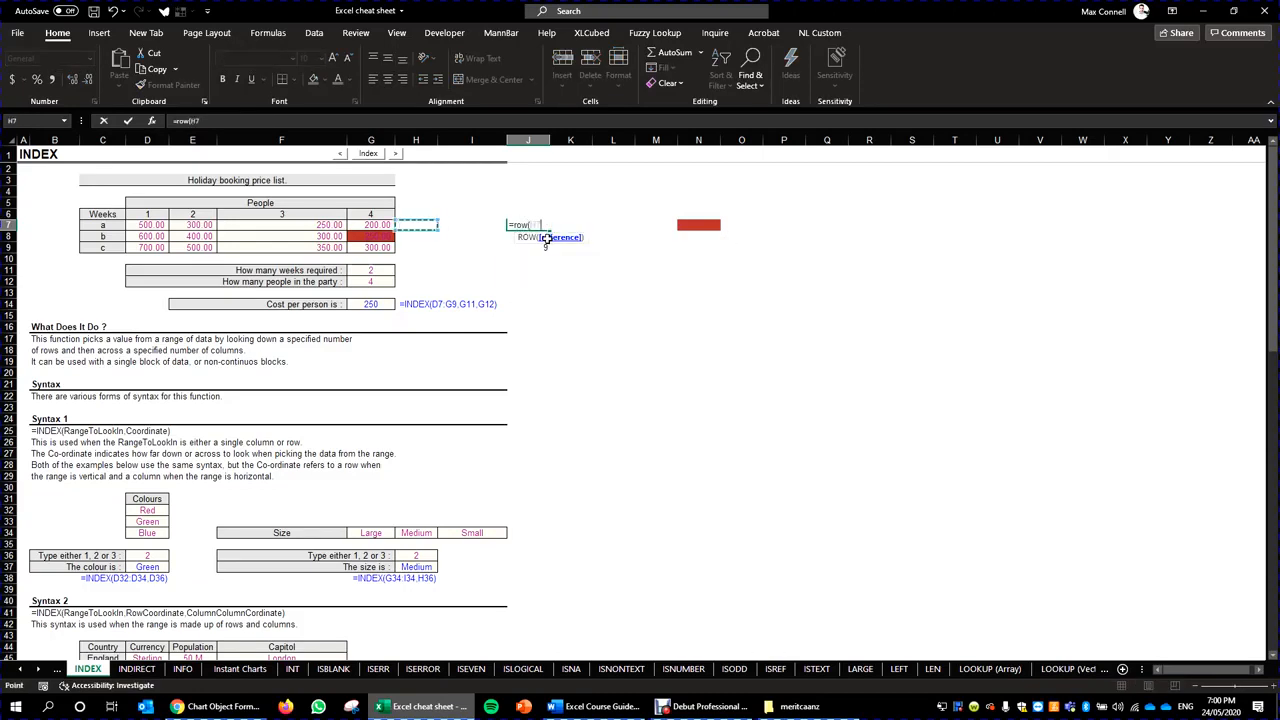
key("Down")
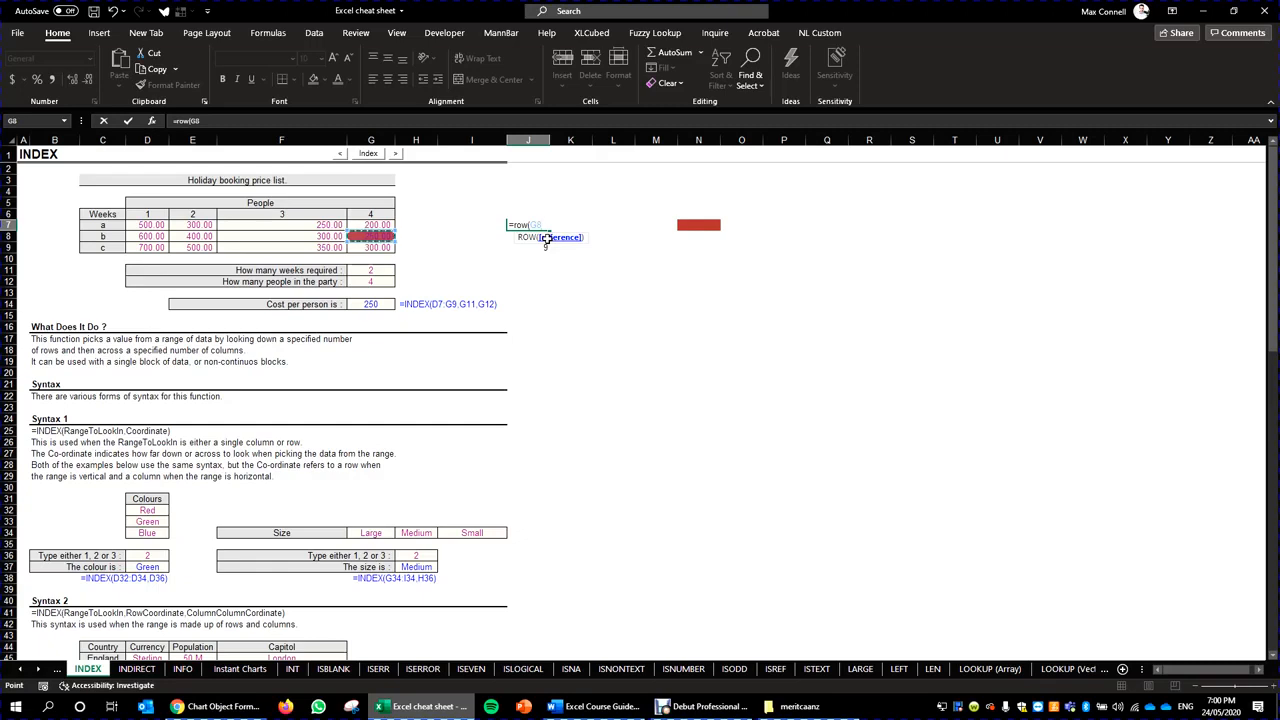
type(")")
key("ctrl+Return")
Inspect the reference in the J7 ROW formula and trace cell G8 across to its row heading.
double_click(540, 226)
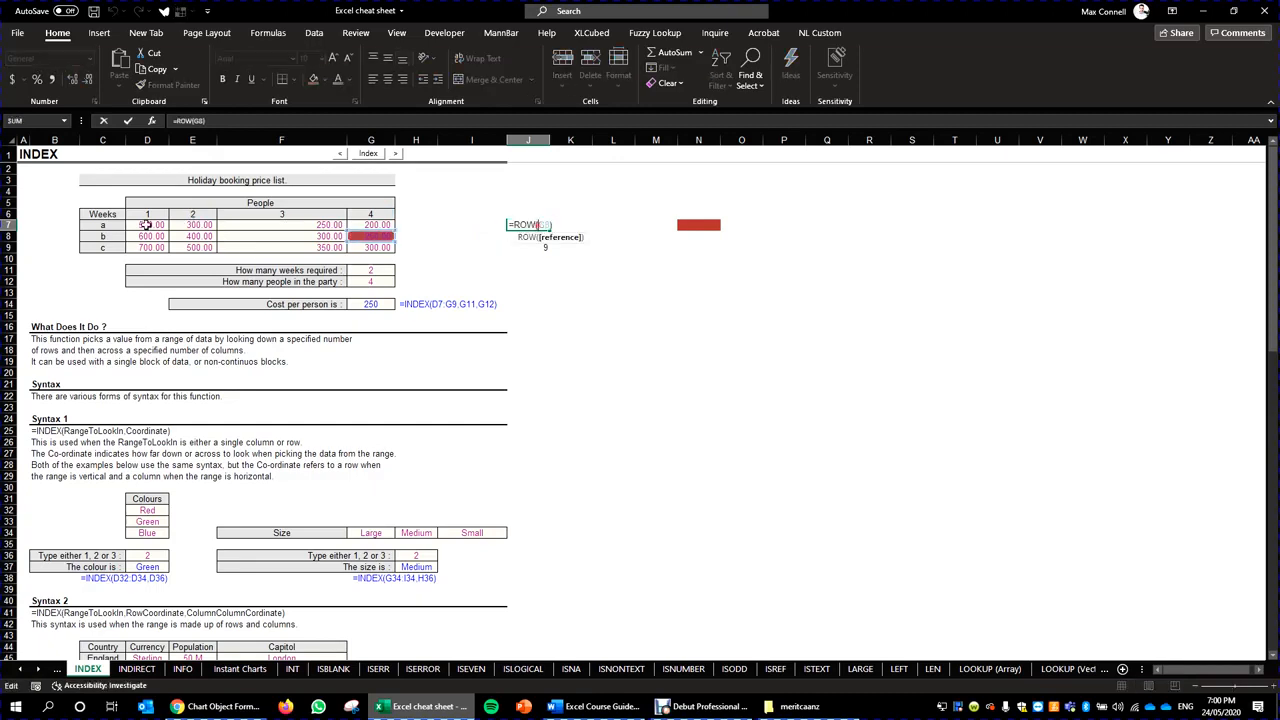
key("Escape")
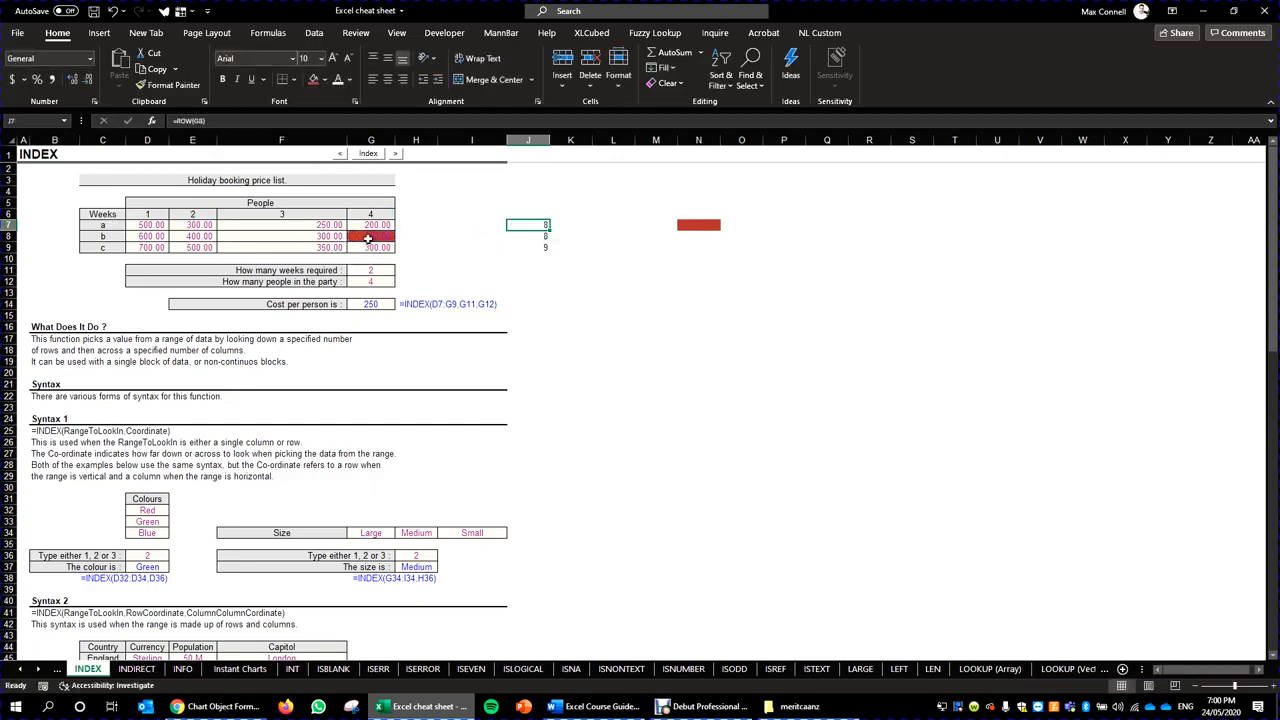
left_click_drag(360, 242, 29, 235)
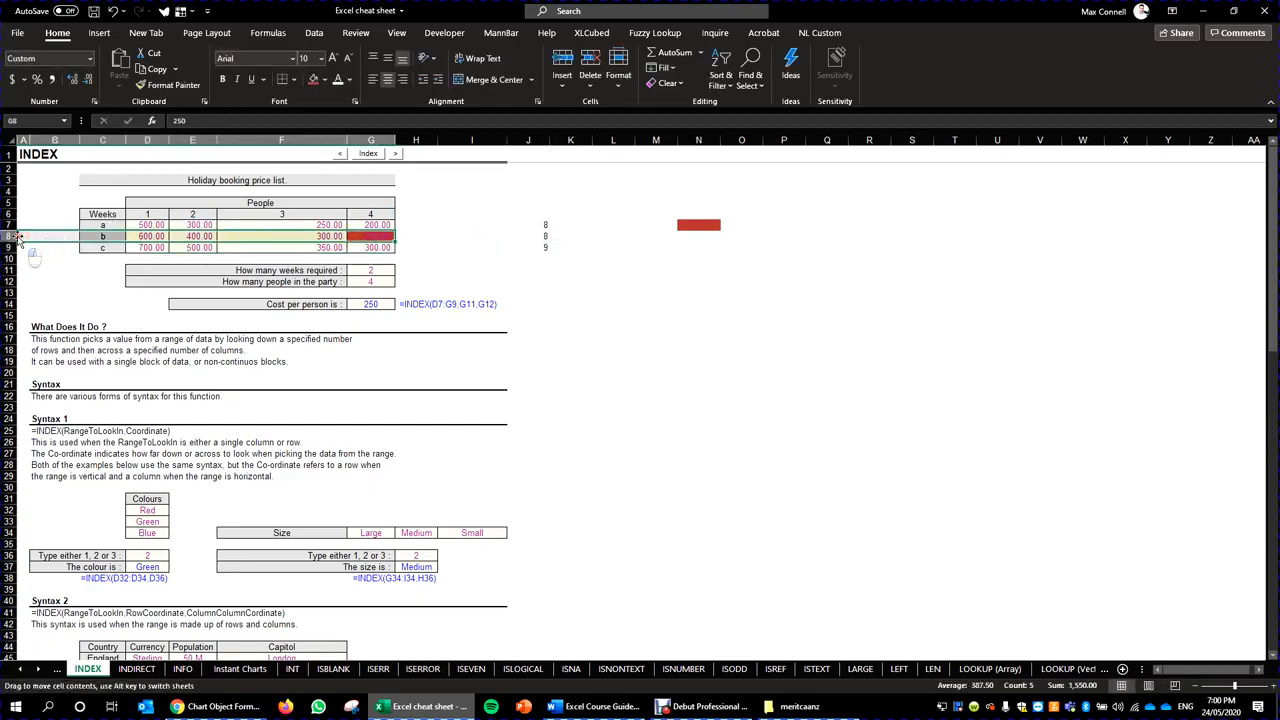
left_click(8, 236)
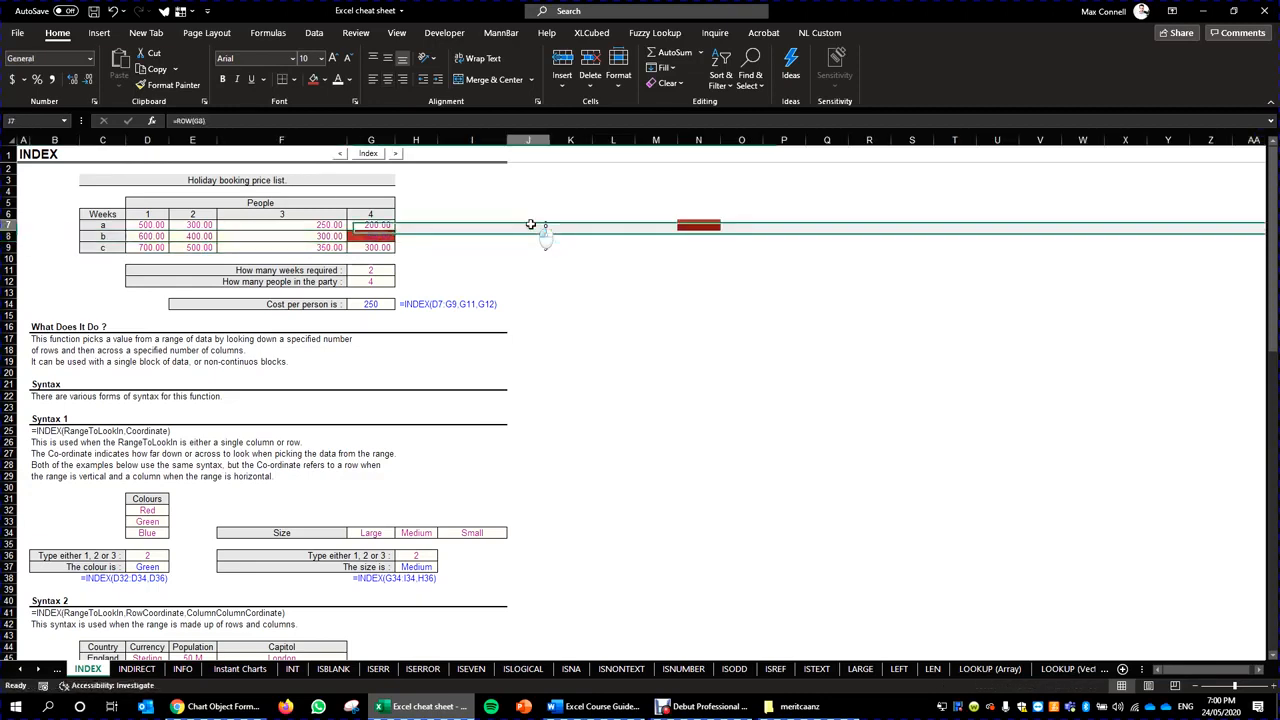
Clear the old formulas from J8:J9 and check the ROW formula in J7 again.
mouse_move(545, 236)
left_mouse_down()
mouse_move(543, 252)
mouse_move(558, 249)
left_mouse_up()
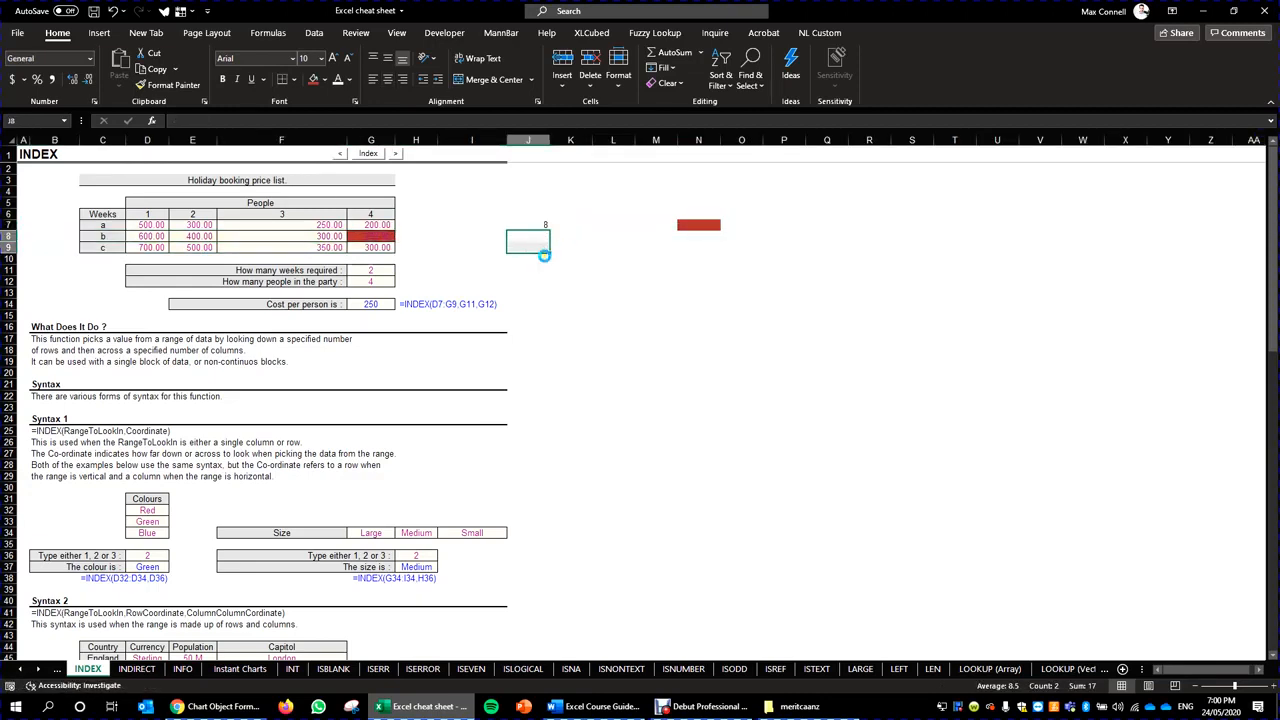
double_click(538, 226)
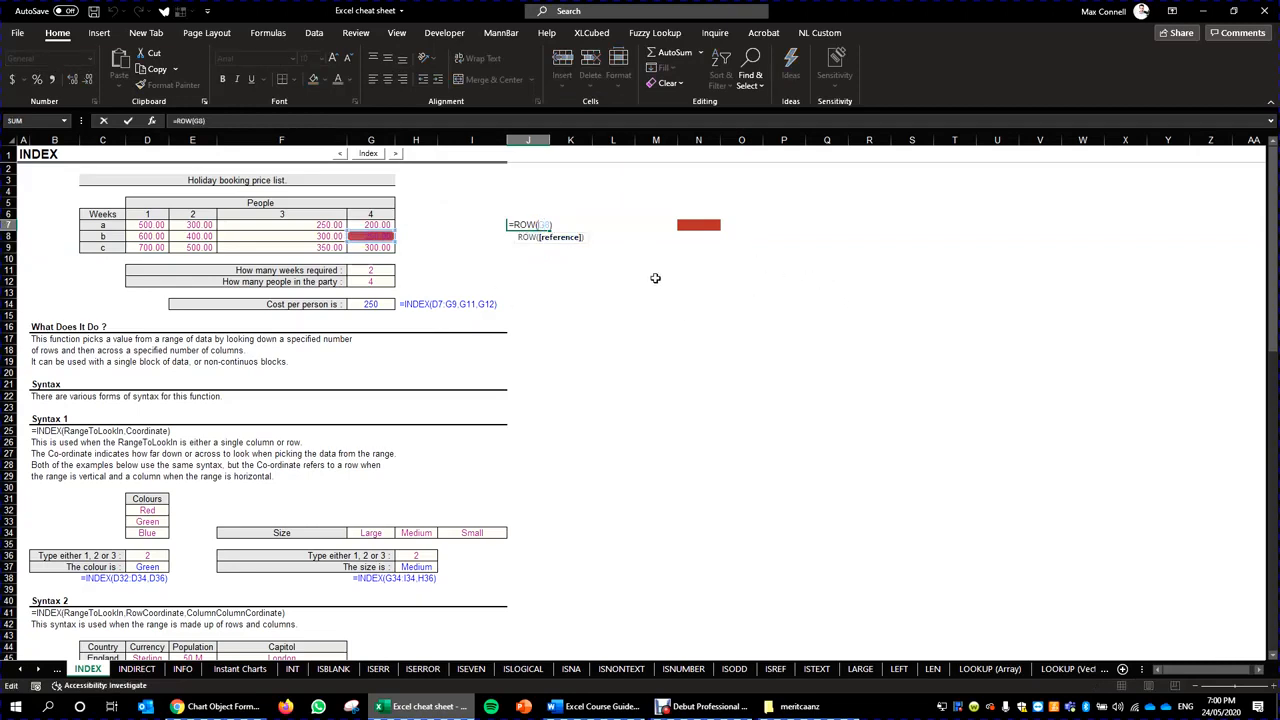
key("Escape")
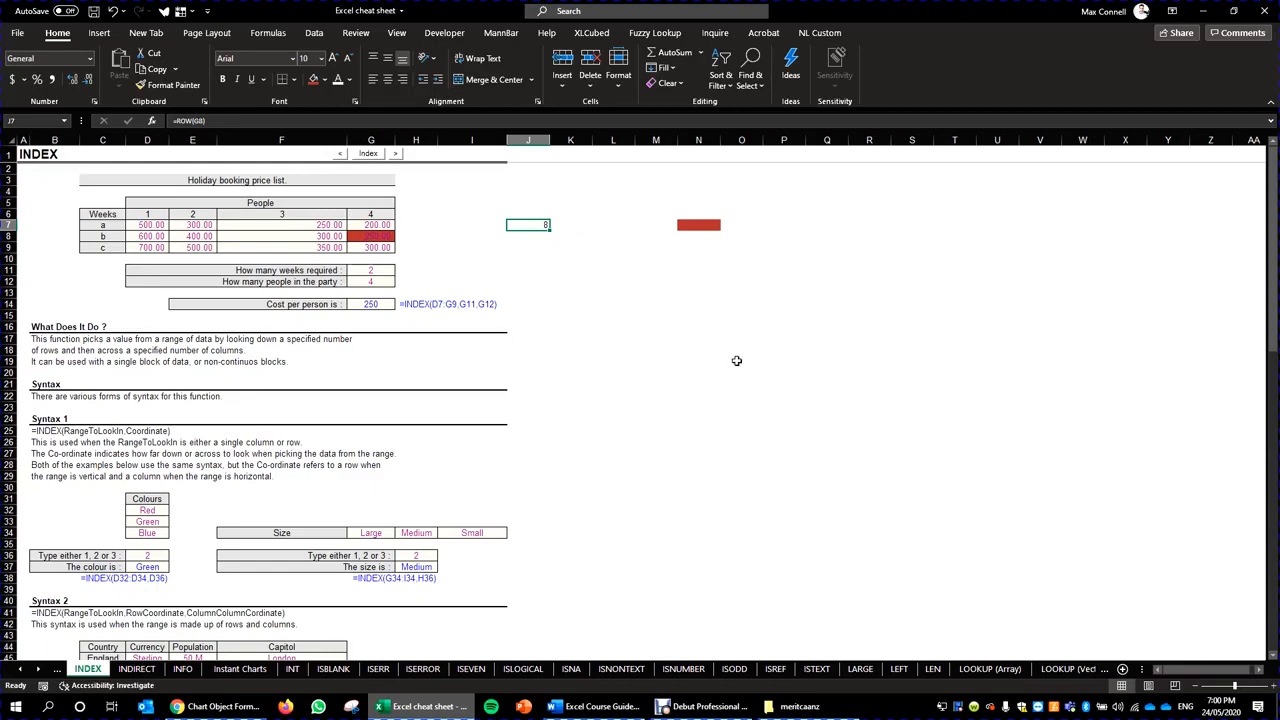
Enter =COLUMN(G8) in J8 to return the column number of the red cell.
left_click(528, 236)
type("=column(")
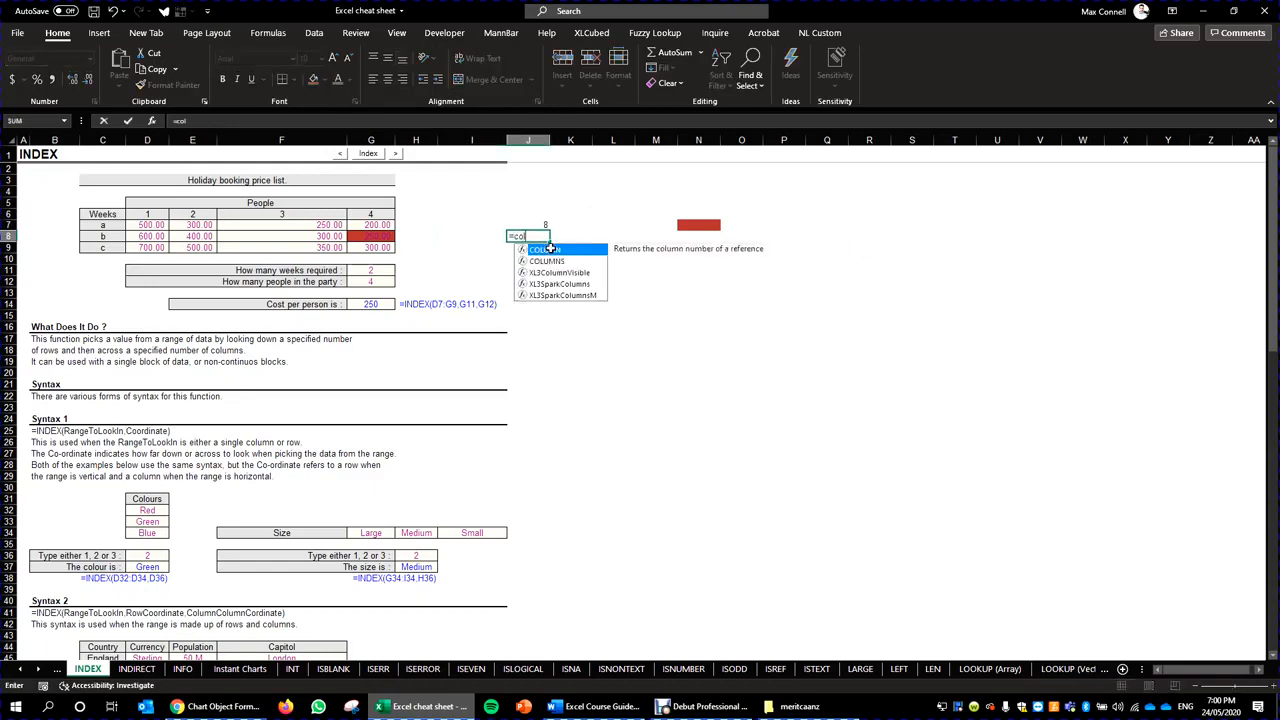
key("Left")
key("Left")
key("Left")
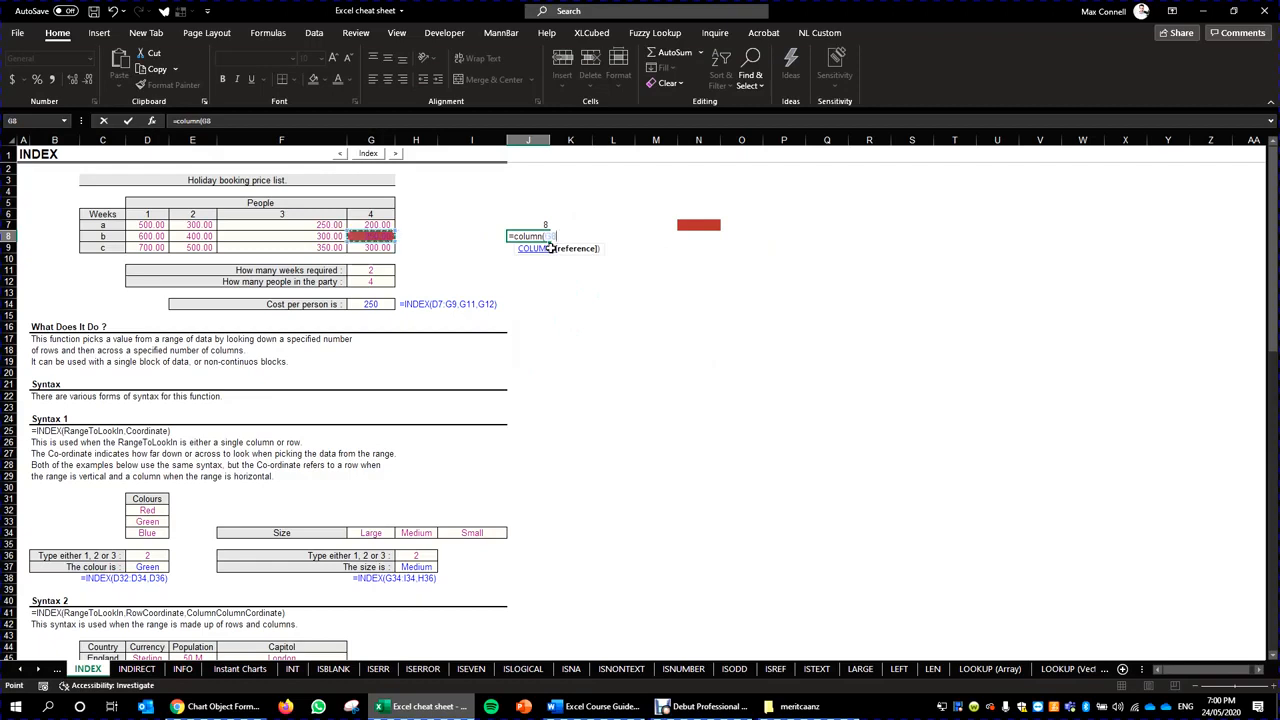
key("ctrl+Return")
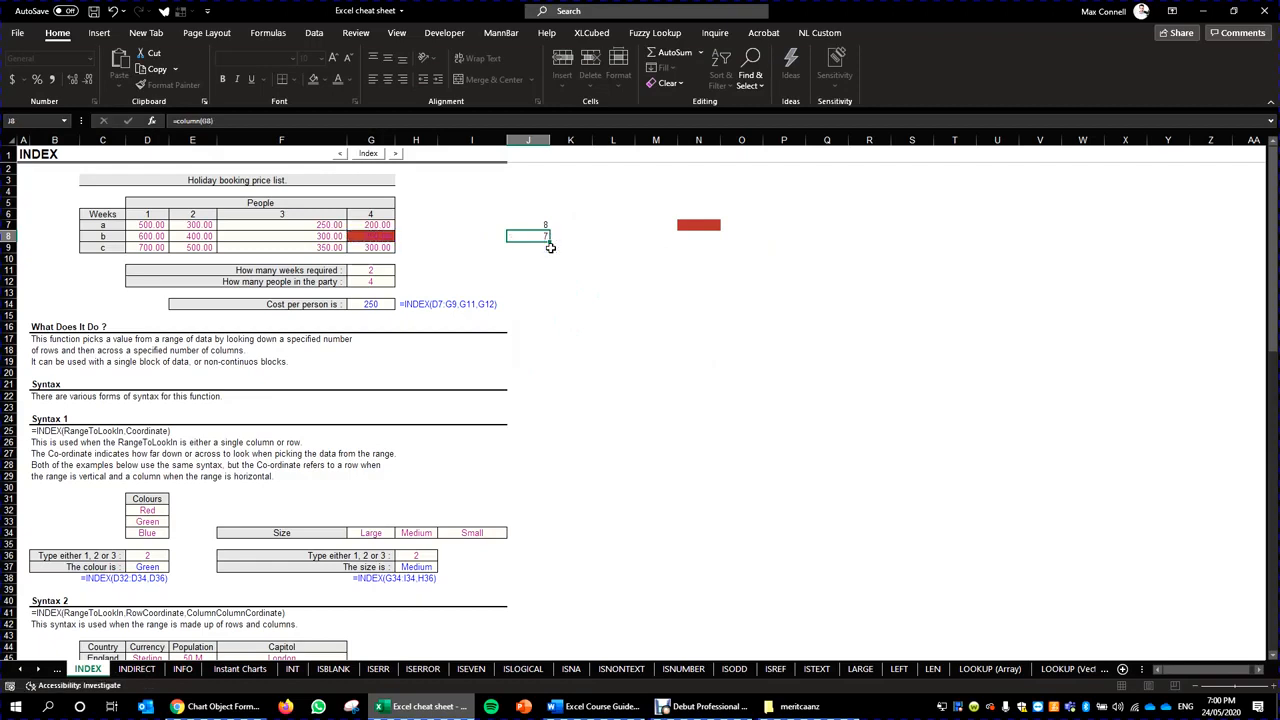
Compare the COLUMN formula in J8 with column G and with the ROW formula in J7.
left_click(371, 140)
left_click(546, 227)
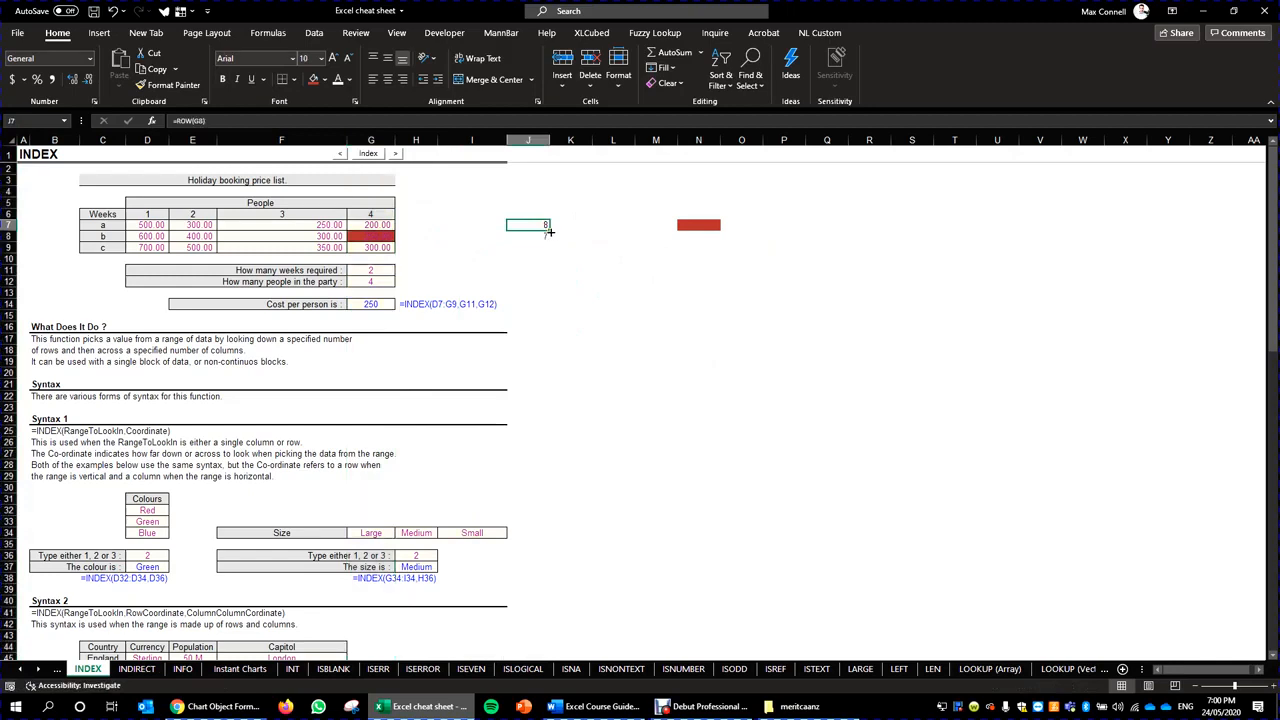
double_click(546, 236)
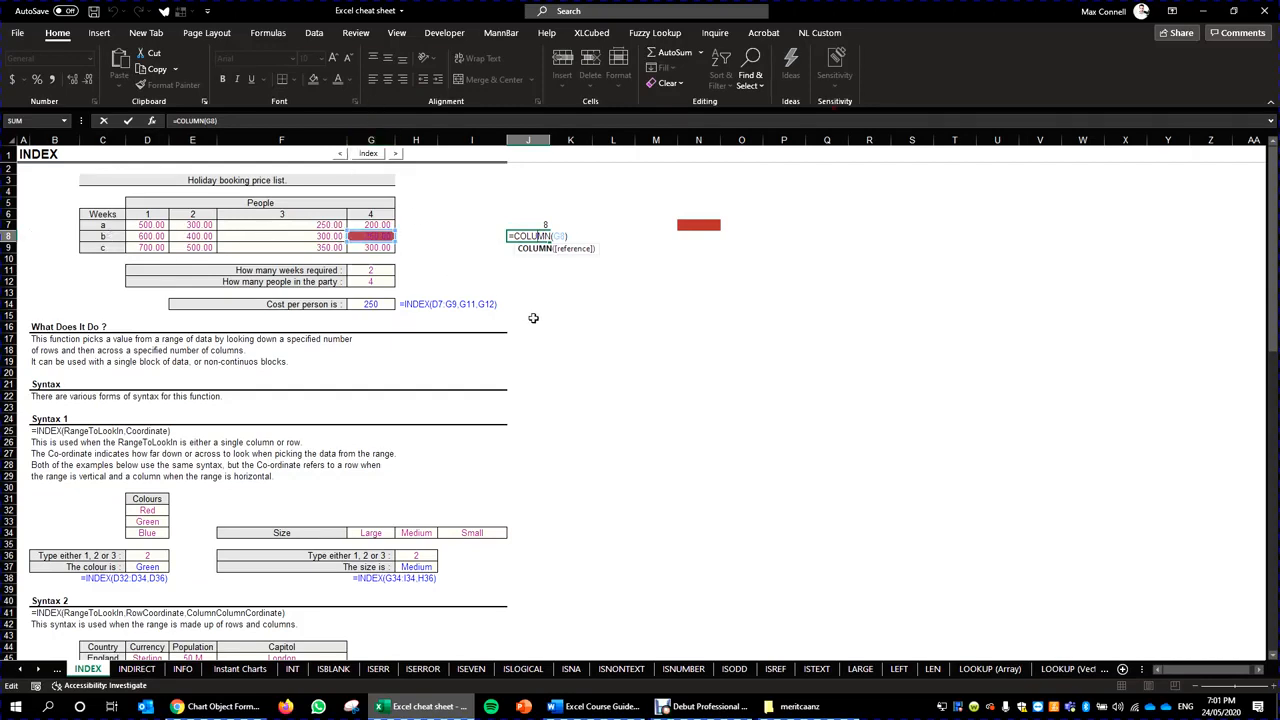
key("Escape")
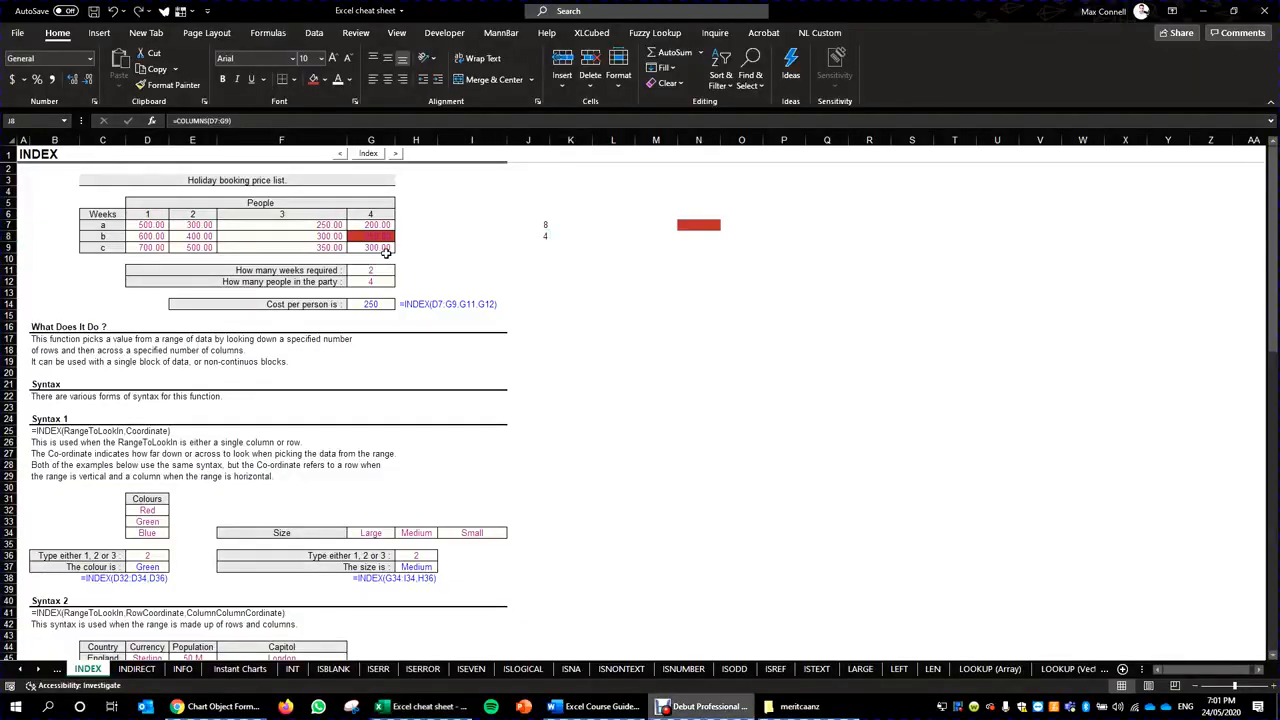
Enter =COLUMNS(D7:G9) in J8 to count the columns of the holiday price table.
key("Up")
key("Up")
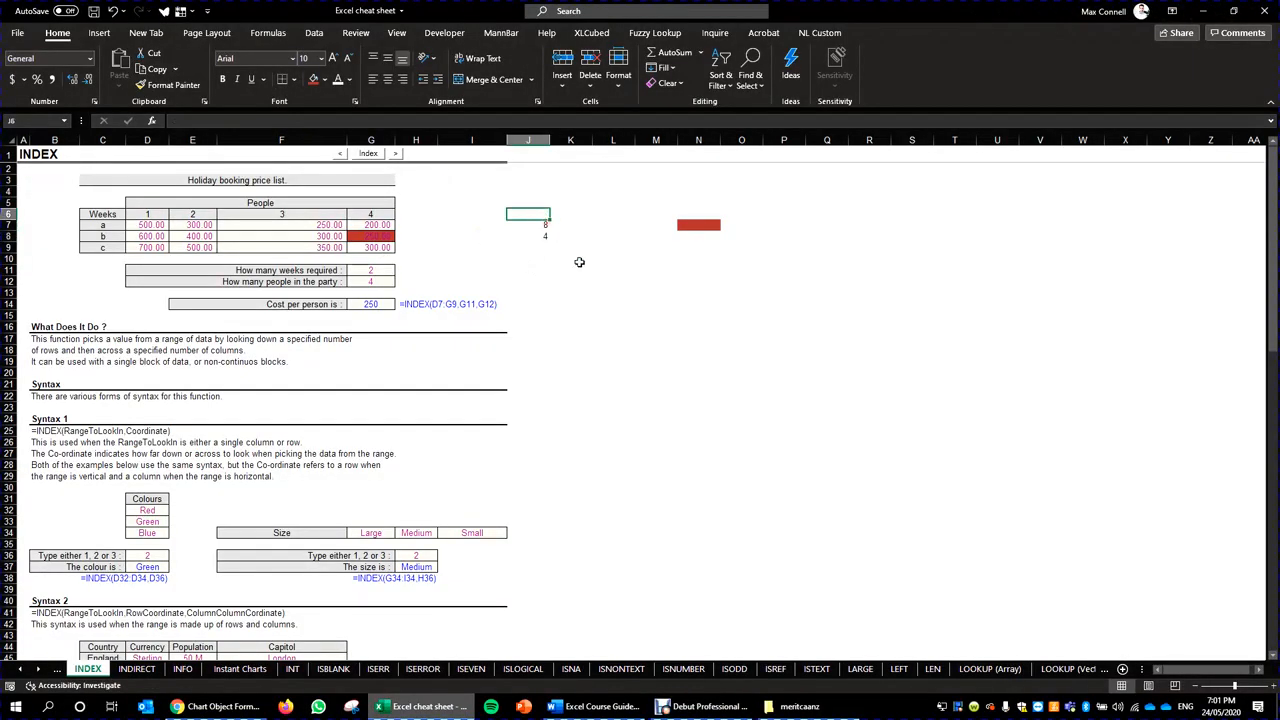
left_click(545, 237)
type("=cr")
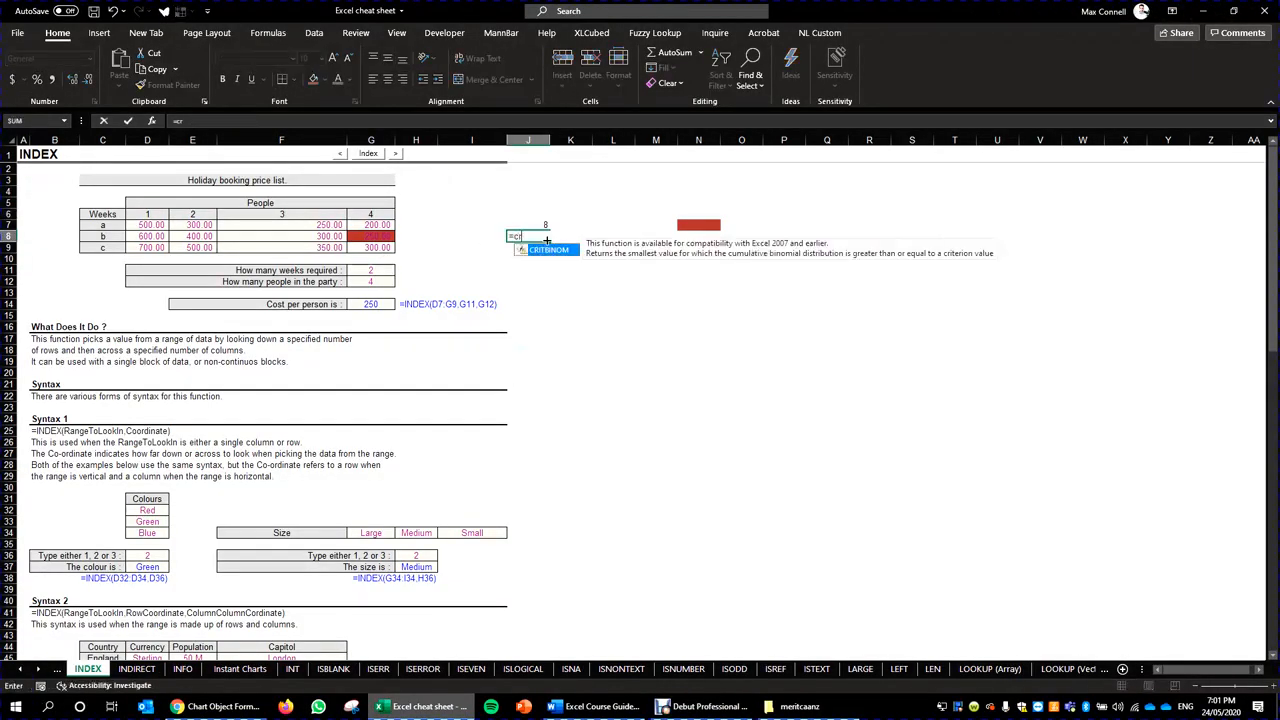
key("BackSpace")
key("BackSpace")
type("rows(")
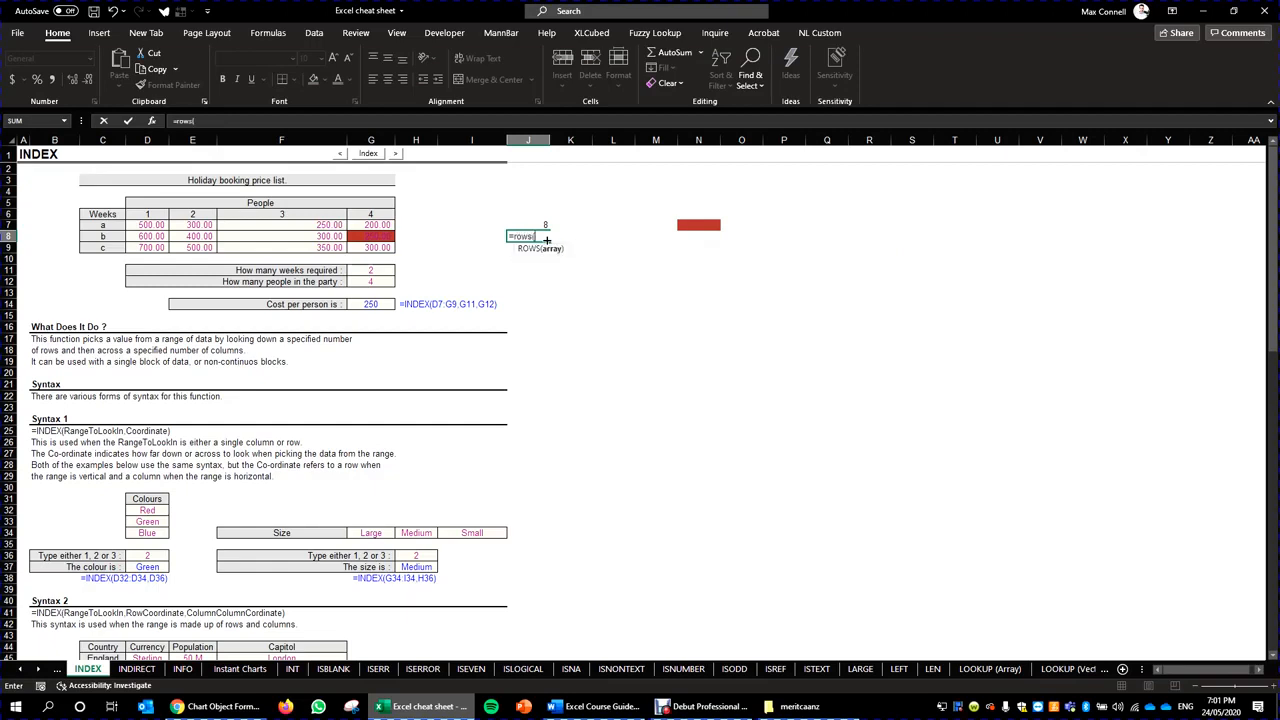
key("BackSpace")
key("BackSpace")
key("BackSpace")
key("BackSpace")
key("BackSpace")
type("colu")
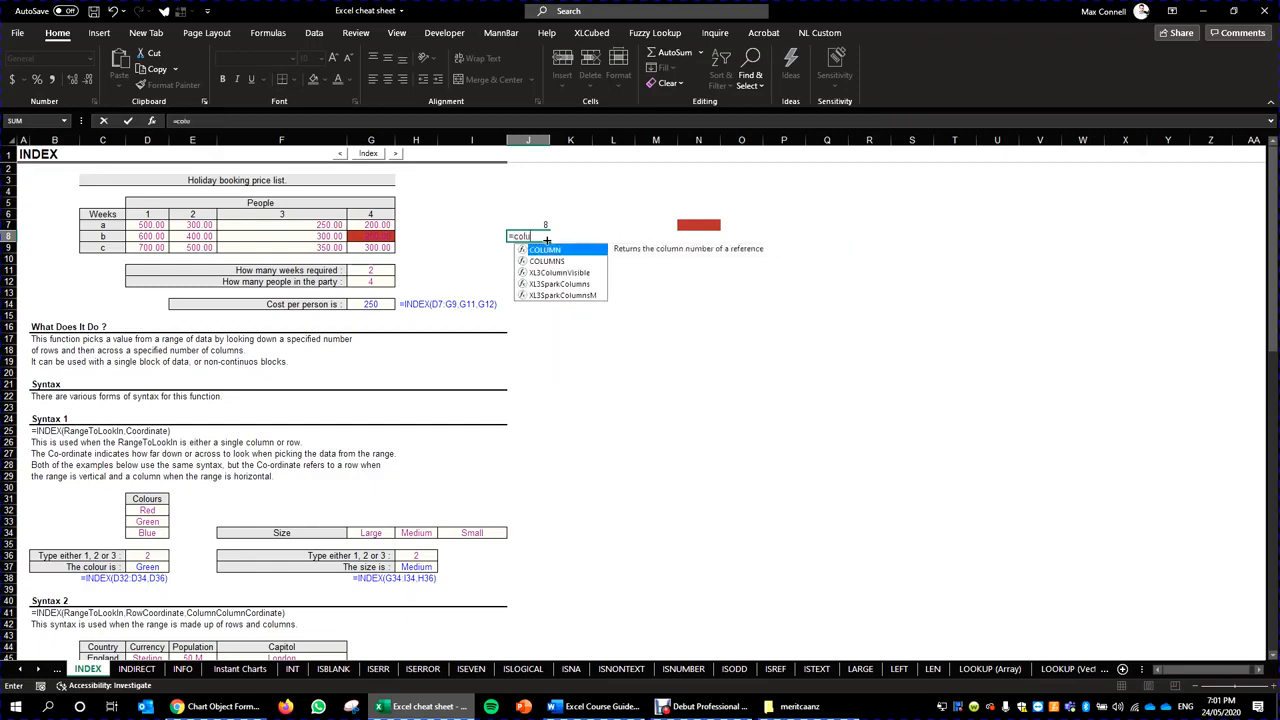
type("mns(")
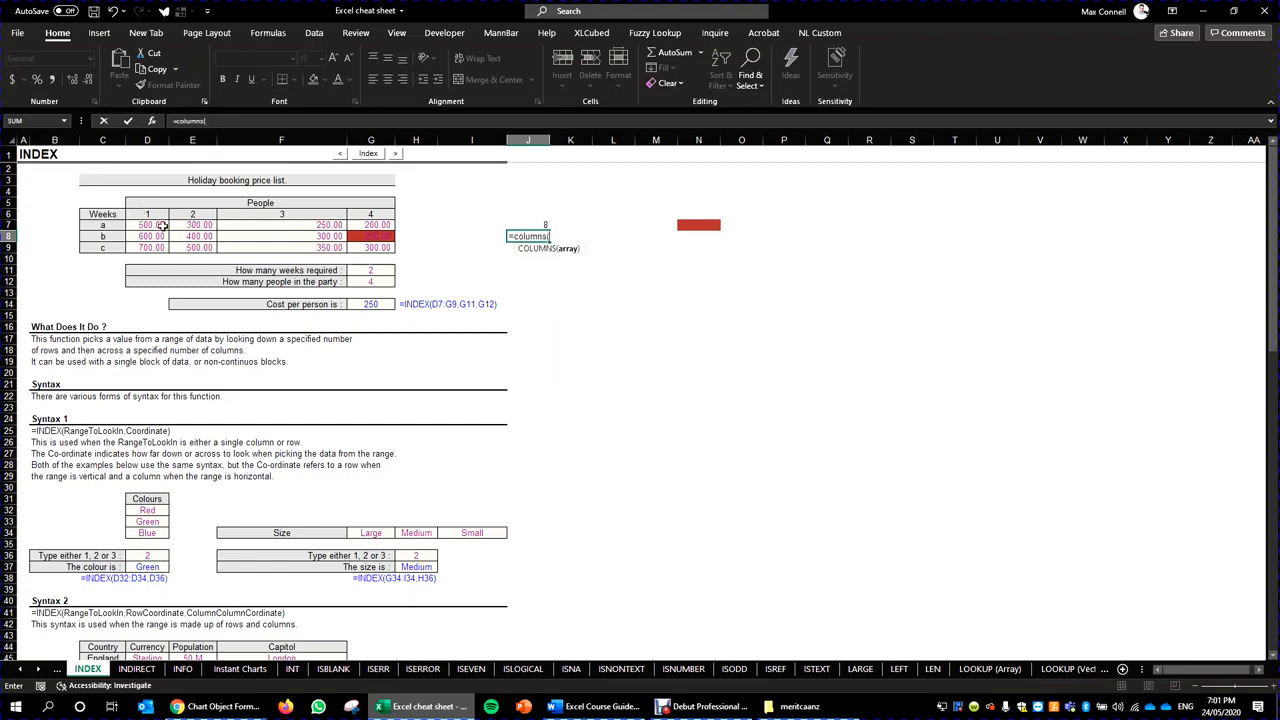
left_click_drag(152, 225, 372, 246)
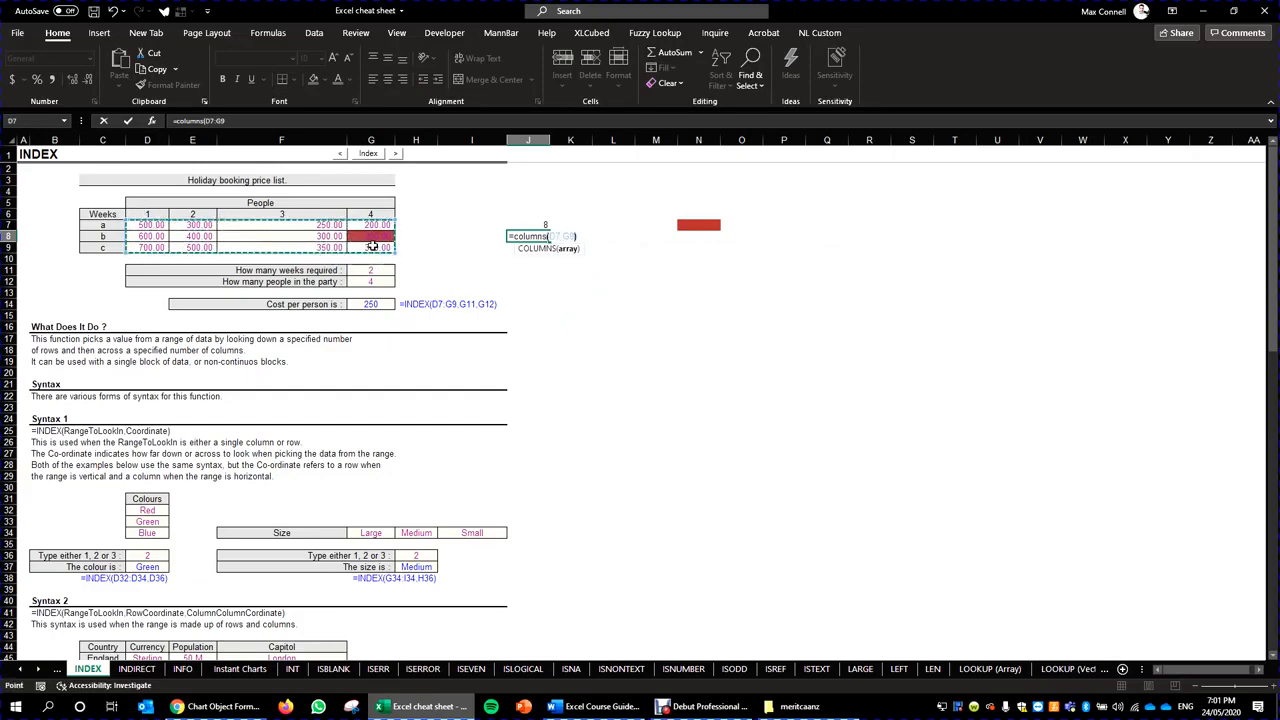
key("ctrl+Return")
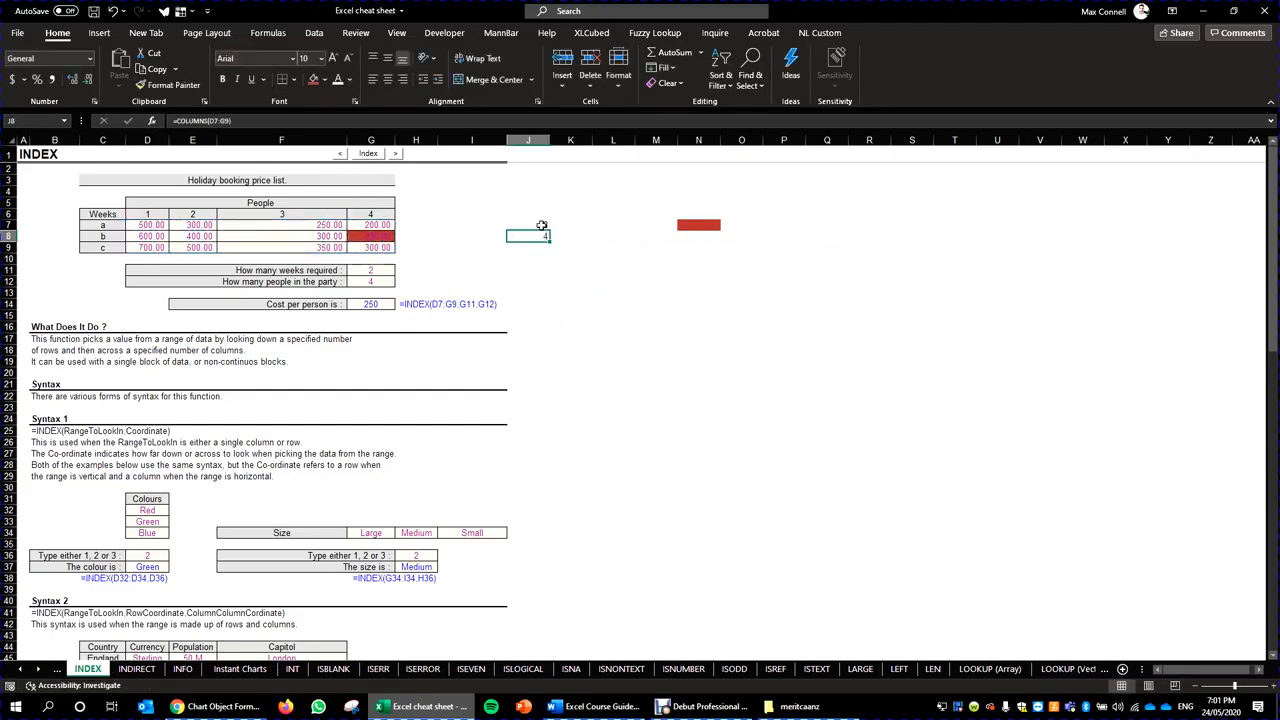
Change the function in the J8 formula to ROWS over D7:G9 to count the price table's rows.
double_click(544, 236)
key("Escape")
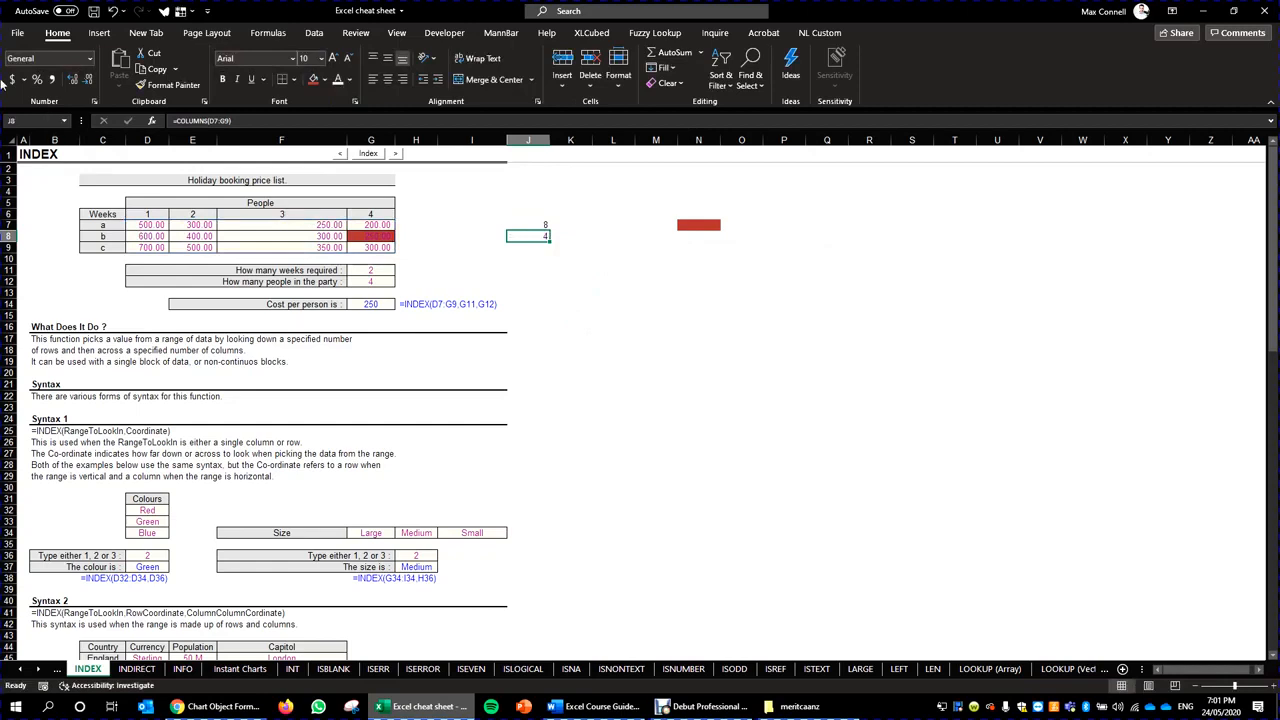
left_click(214, 121)
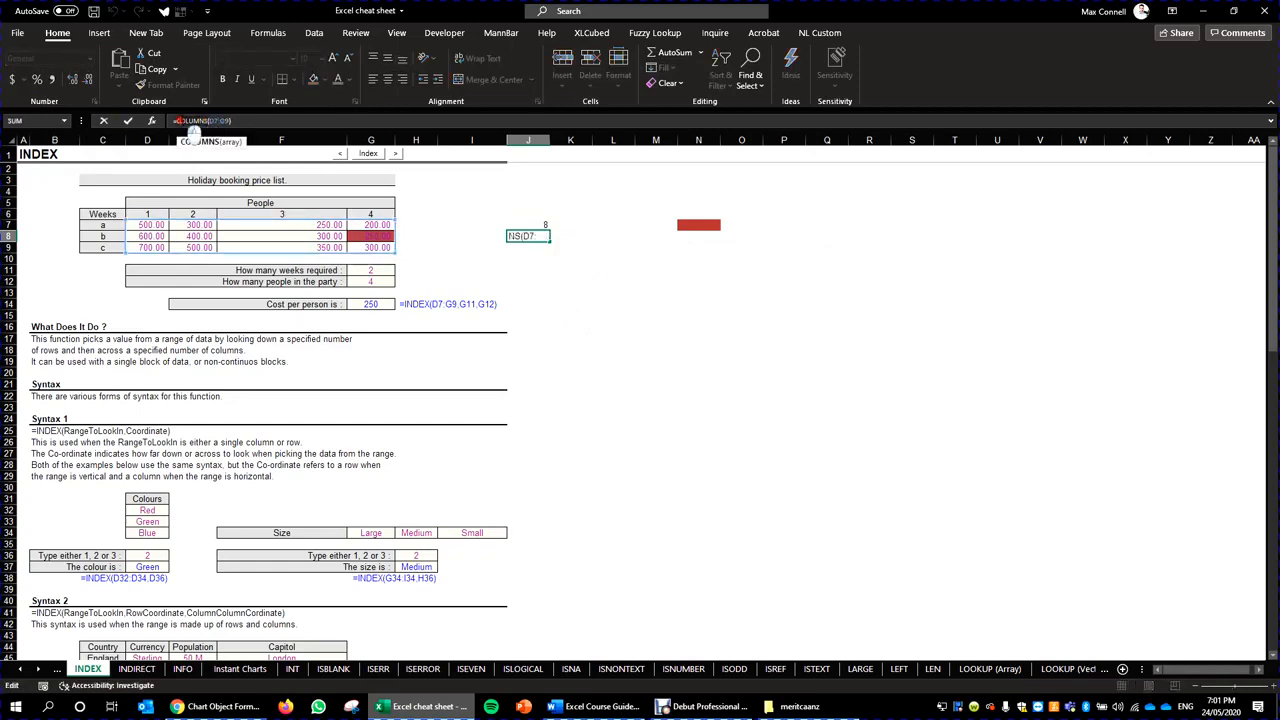
double_click(193, 122)
type("rows")
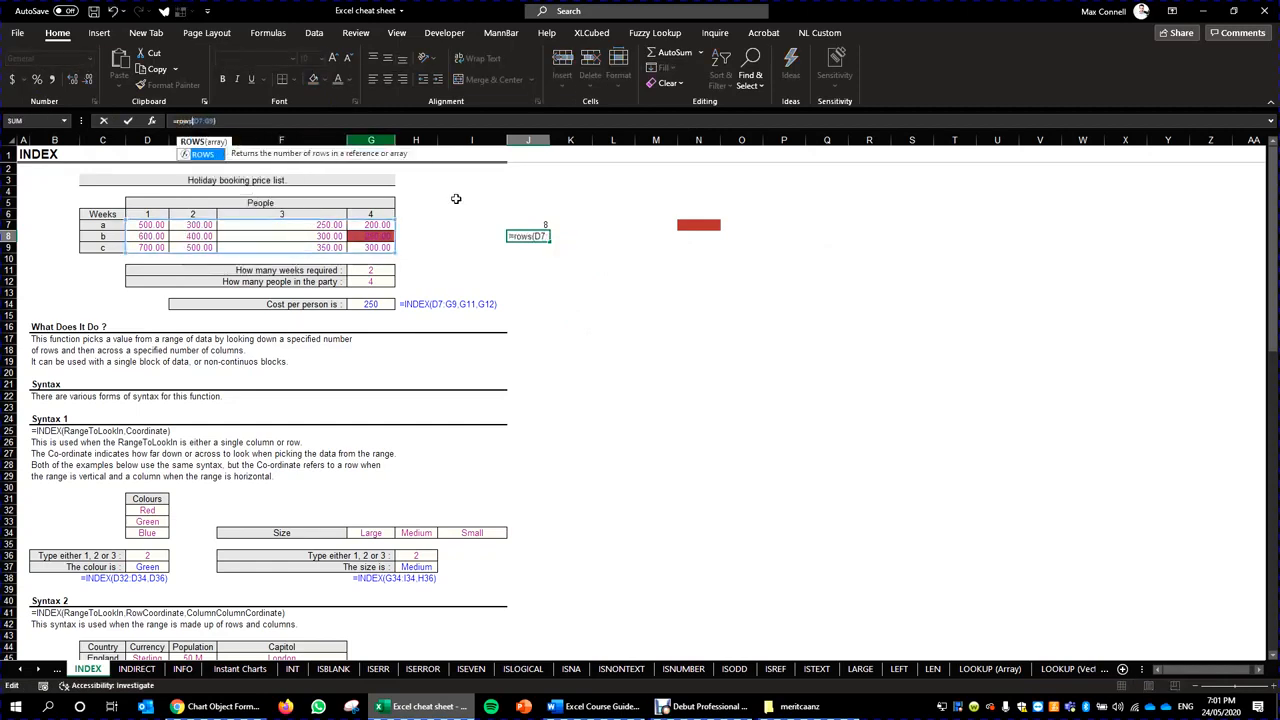
key("ctrl+Return")
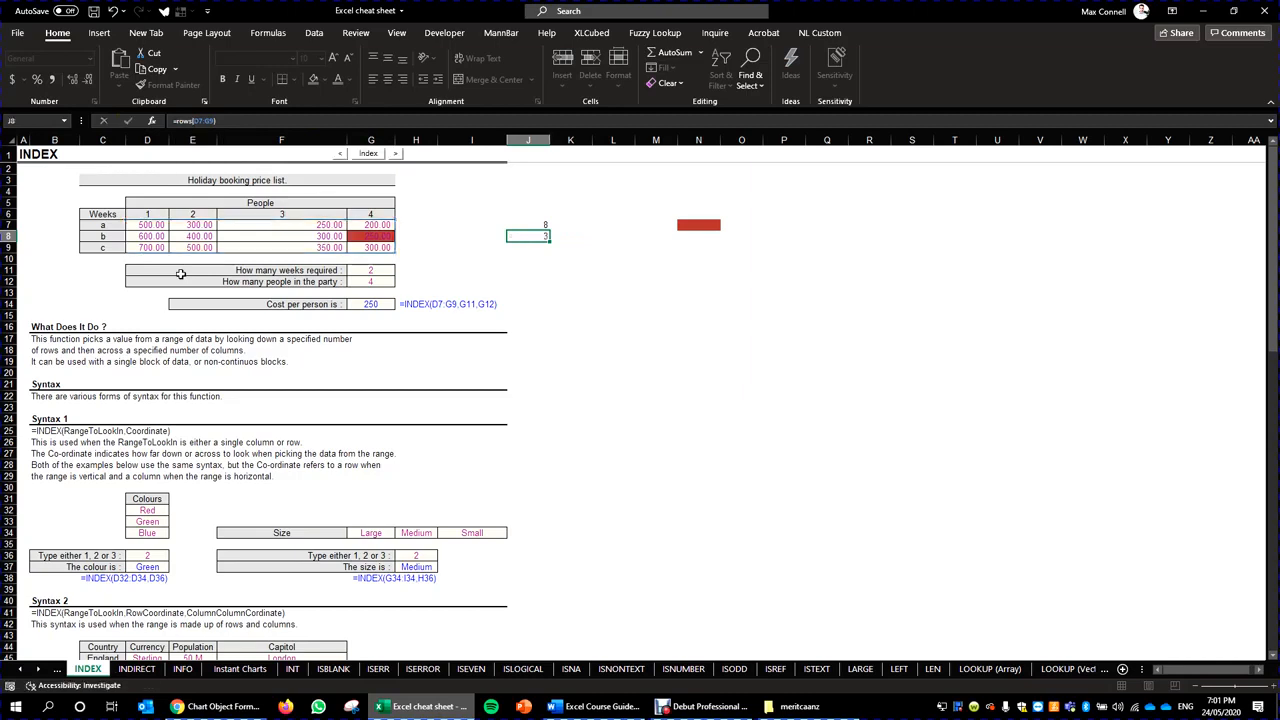
Apply cell borders to the empty range K10:N12 beside the holiday price table.
left_click(572, 259)
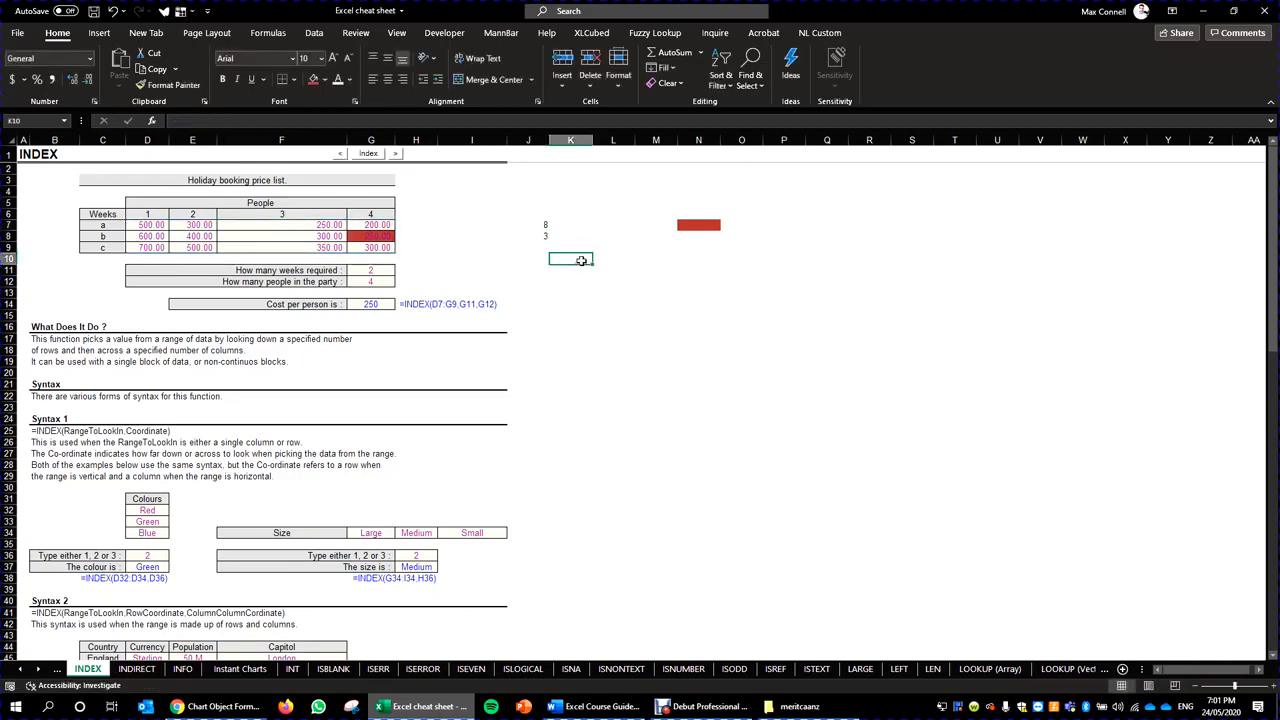
left_click_drag(569, 259, 690, 280)
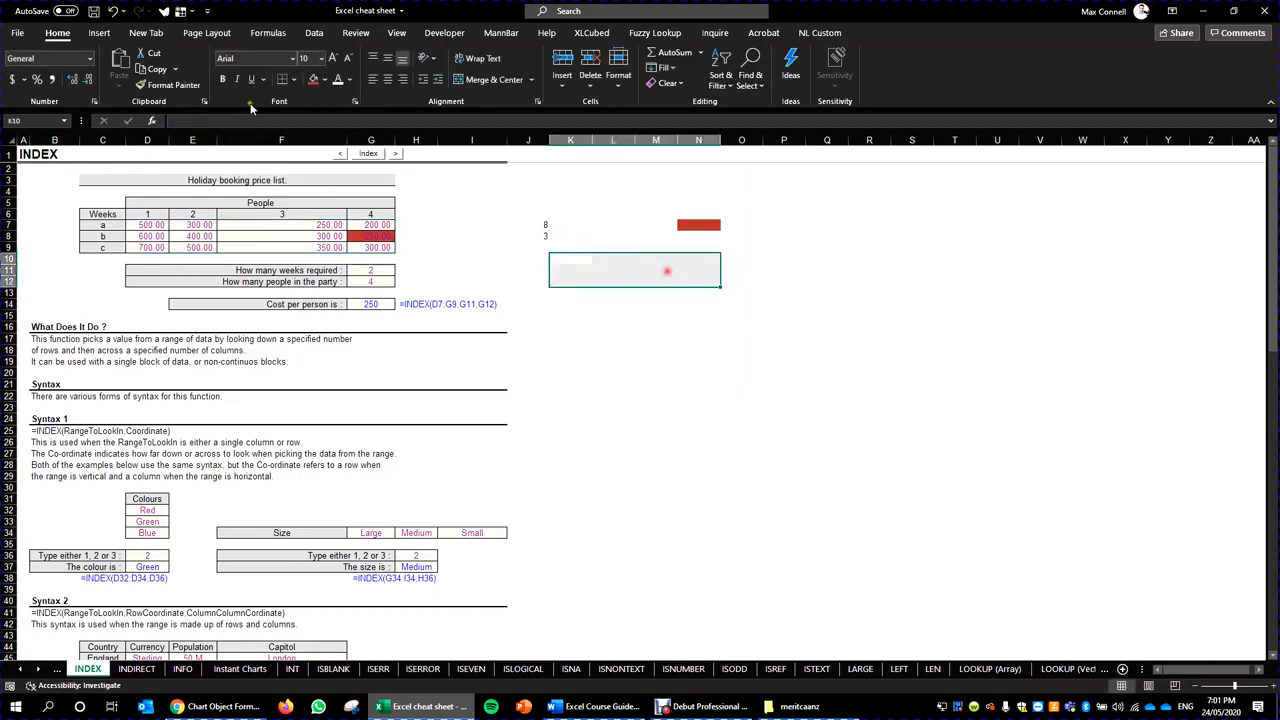
left_click(298, 87)
left_click(330, 209)
left_click(784, 362)
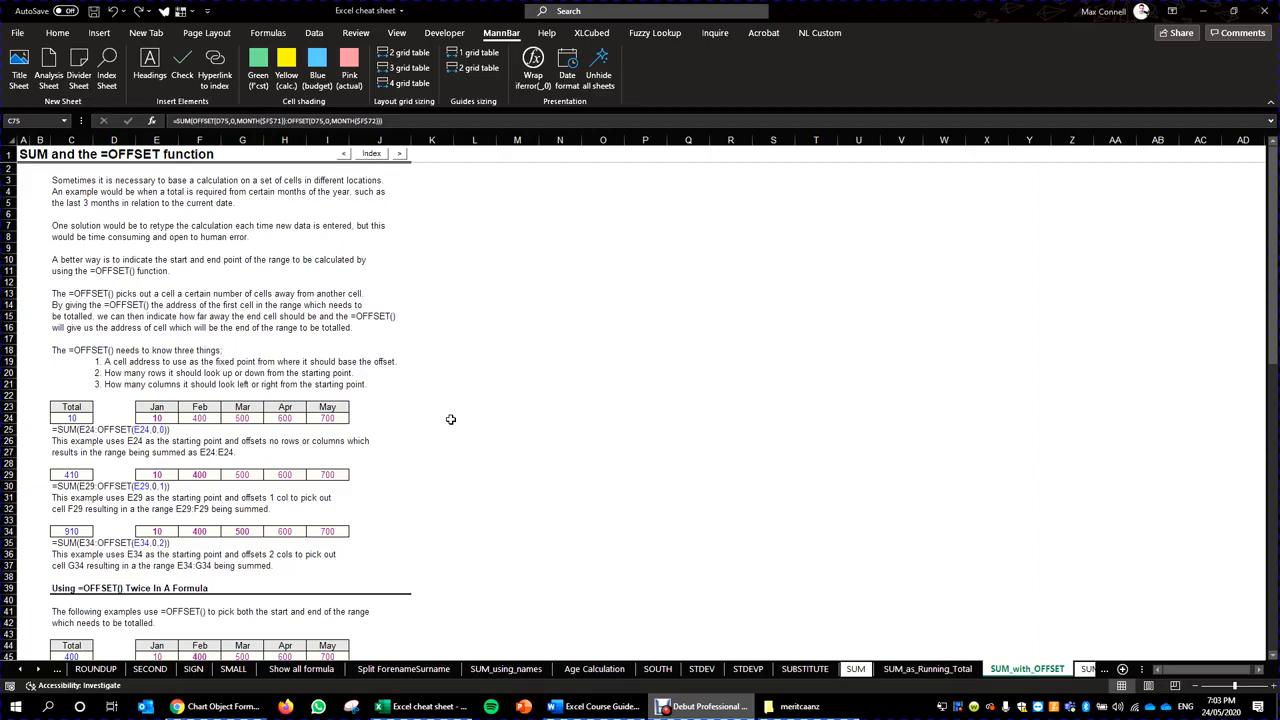
Fill cell M5 on the SUM_with_OFFSET sheet with red as the starting cell.
left_click(458, 422)
left_click(518, 203)
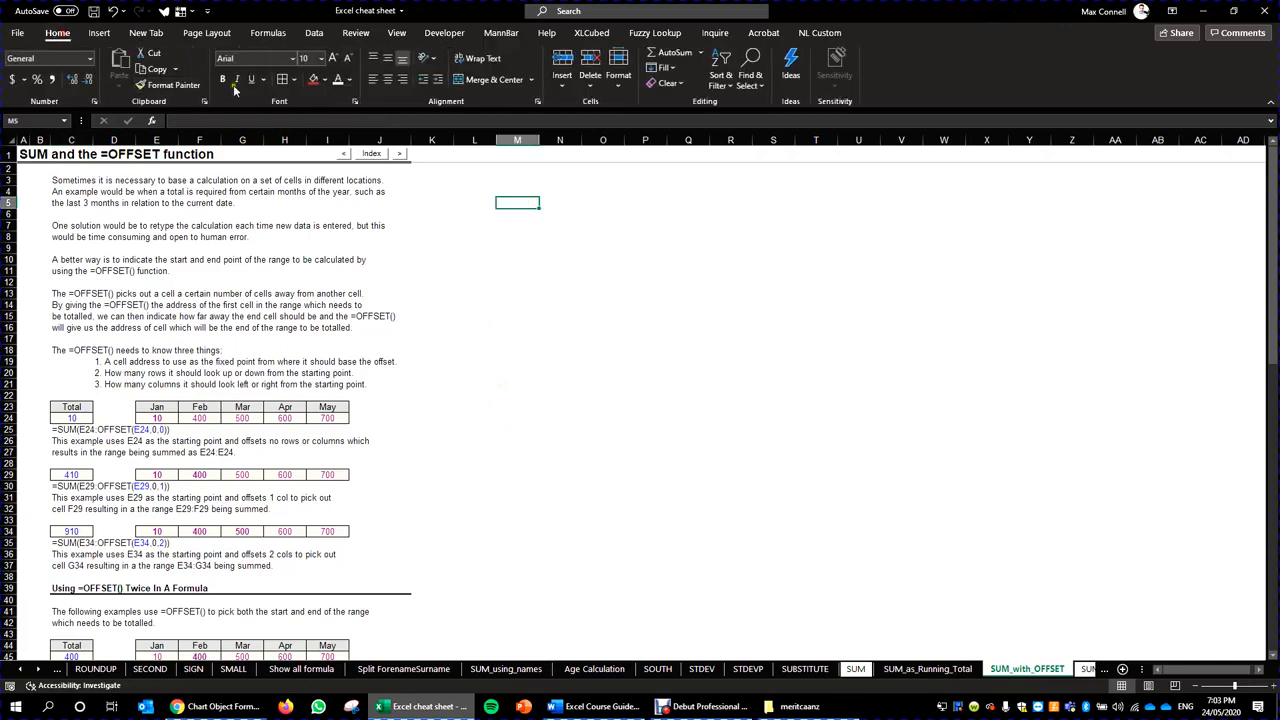
left_click(314, 80)
left_click(560, 155)
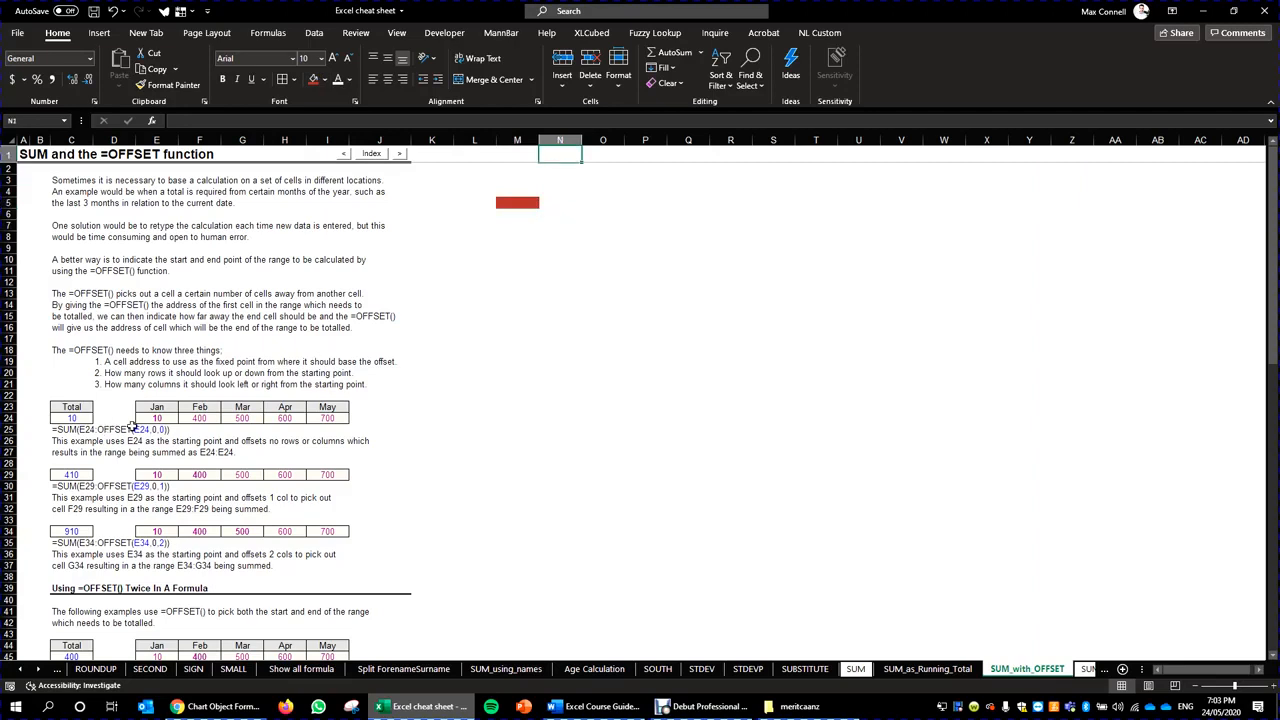
Compare the first OFFSET example in C25 with the red cell M5 and the columns beside it.
left_click(62, 430)
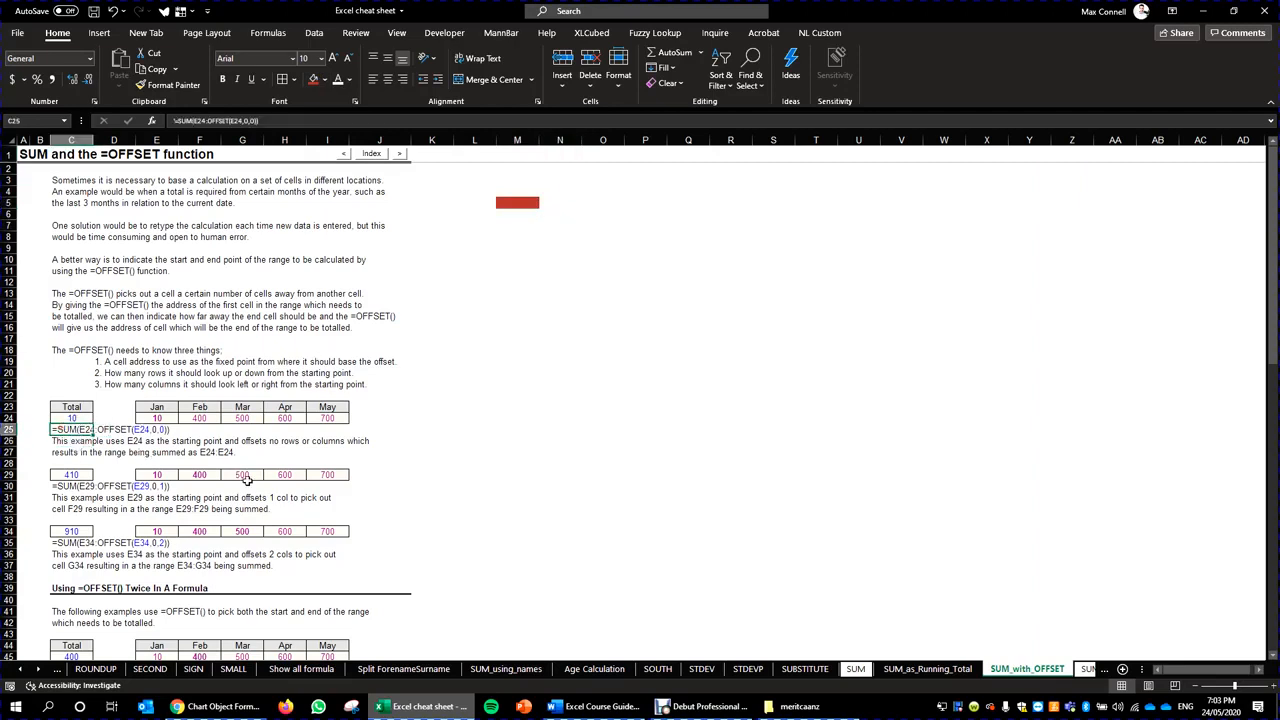
left_click(522, 202)
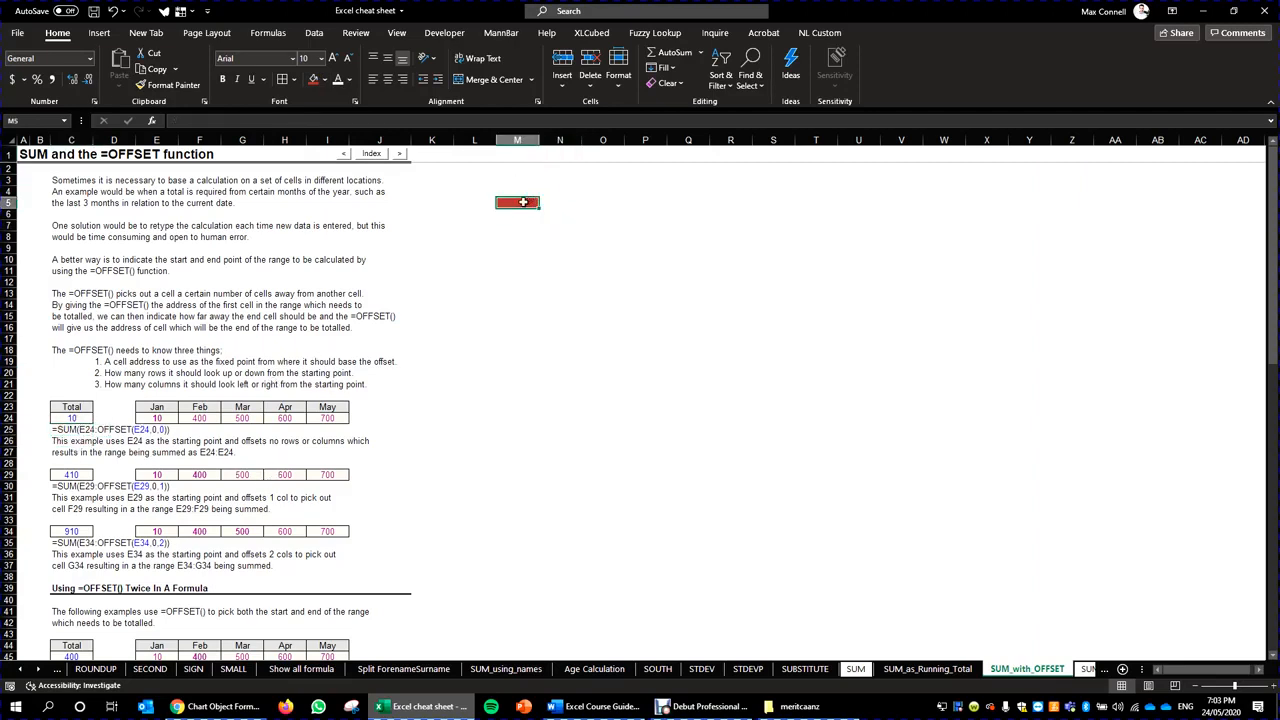
left_click(744, 201)
left_click(515, 205)
left_click(560, 140)
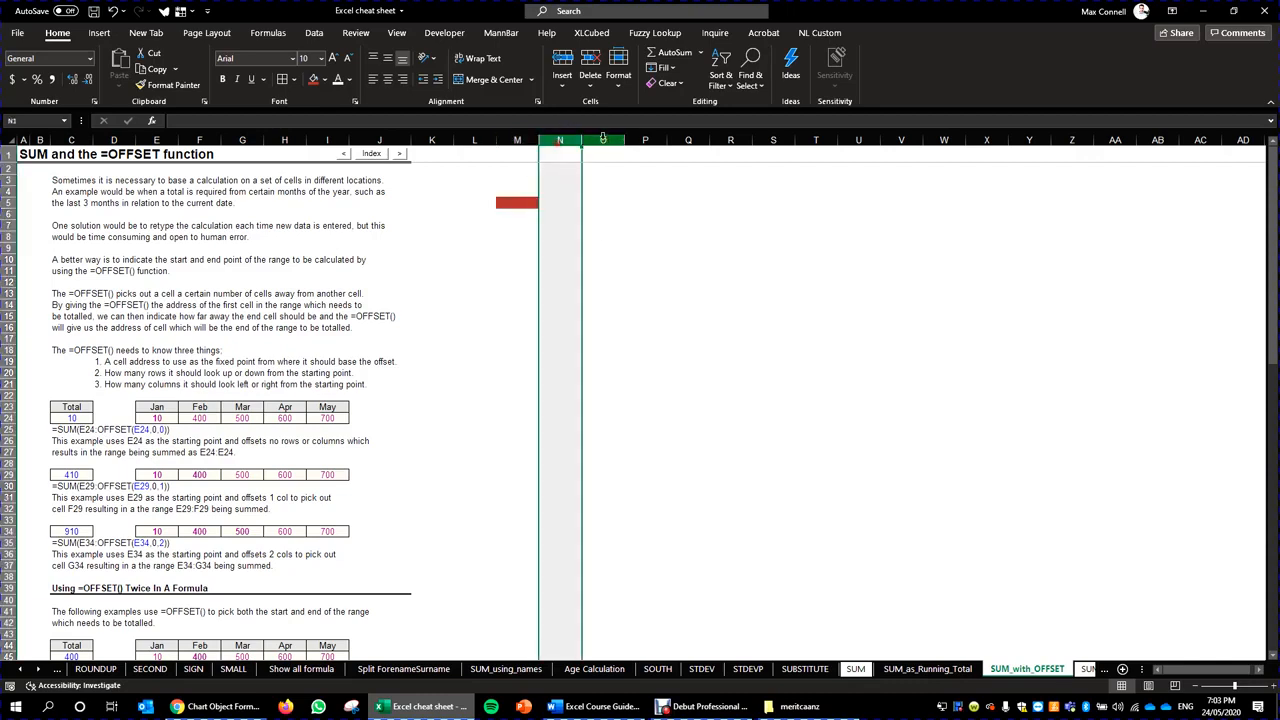
left_click(675, 282)
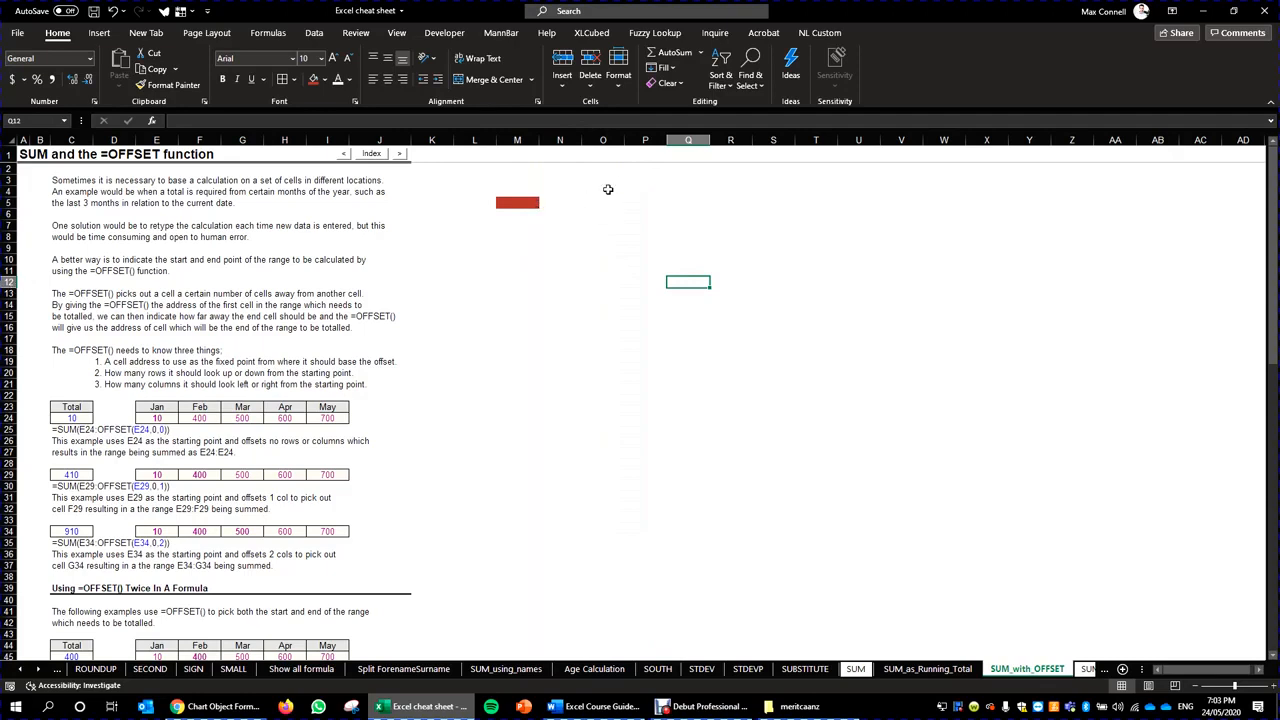
Fill cell O8, two columns across and three rows down from the red cell, with olive green.
left_click(548, 202)
key("Right")
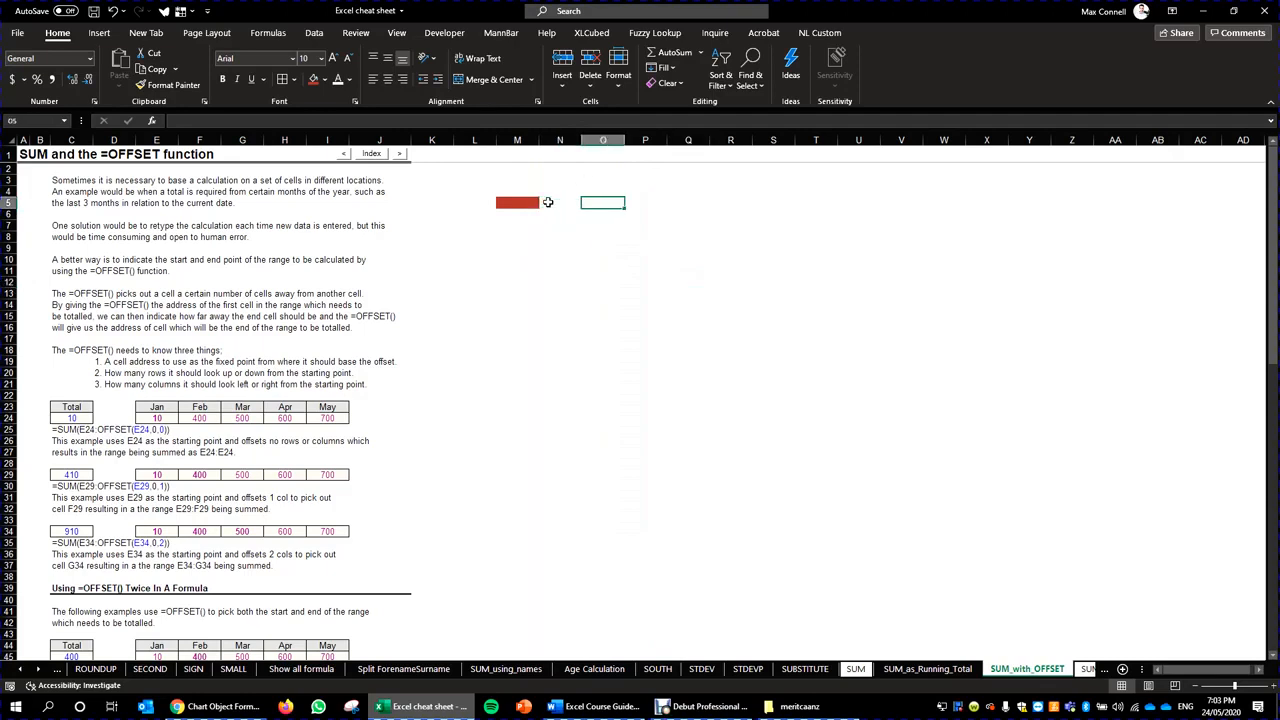
key("Down")
key("Down")
key("Down")
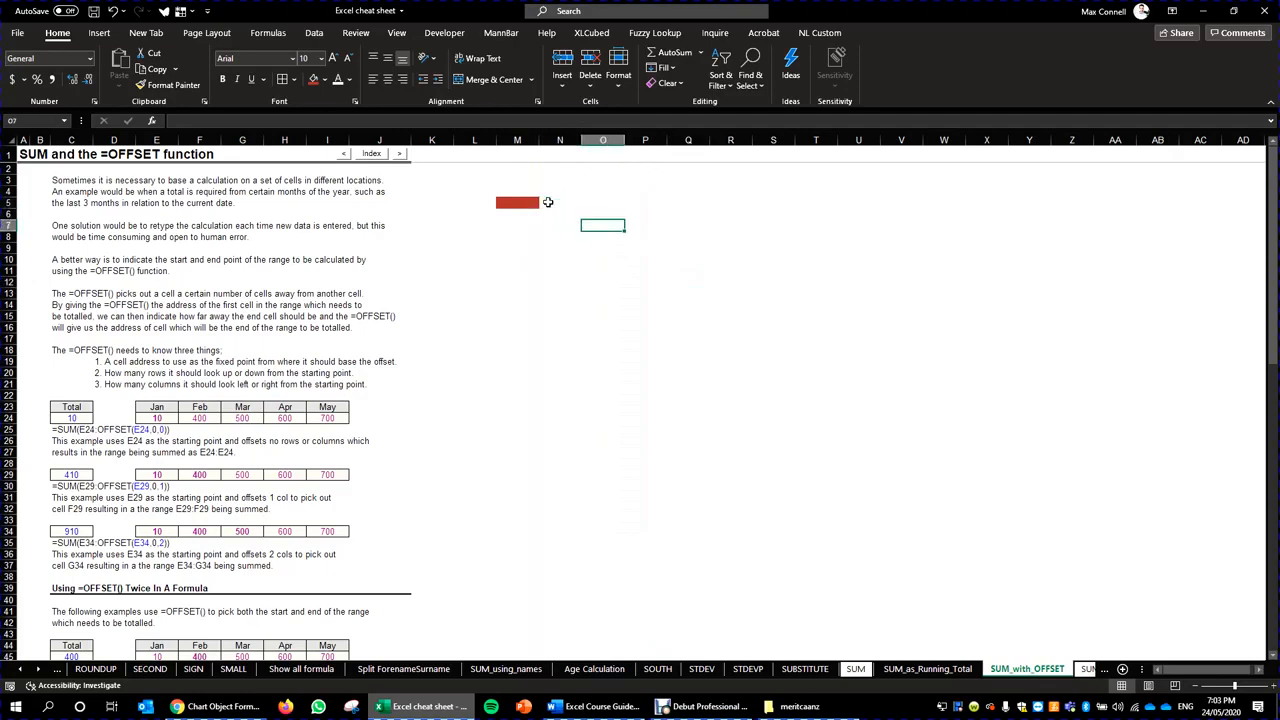
left_click(324, 79)
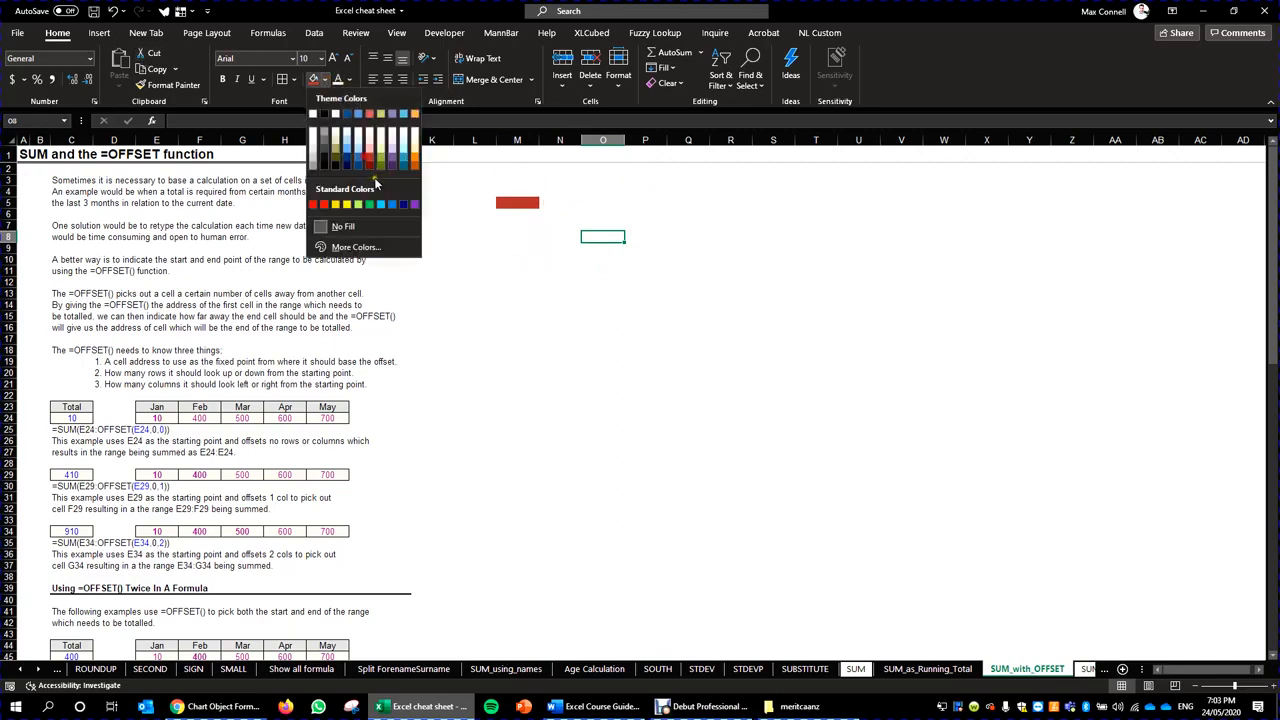
left_click(383, 157)
Enter 100 in the green cell O8.
key("Down")
key("Down")
key("Down")
key("Left")
left_click(603, 237)
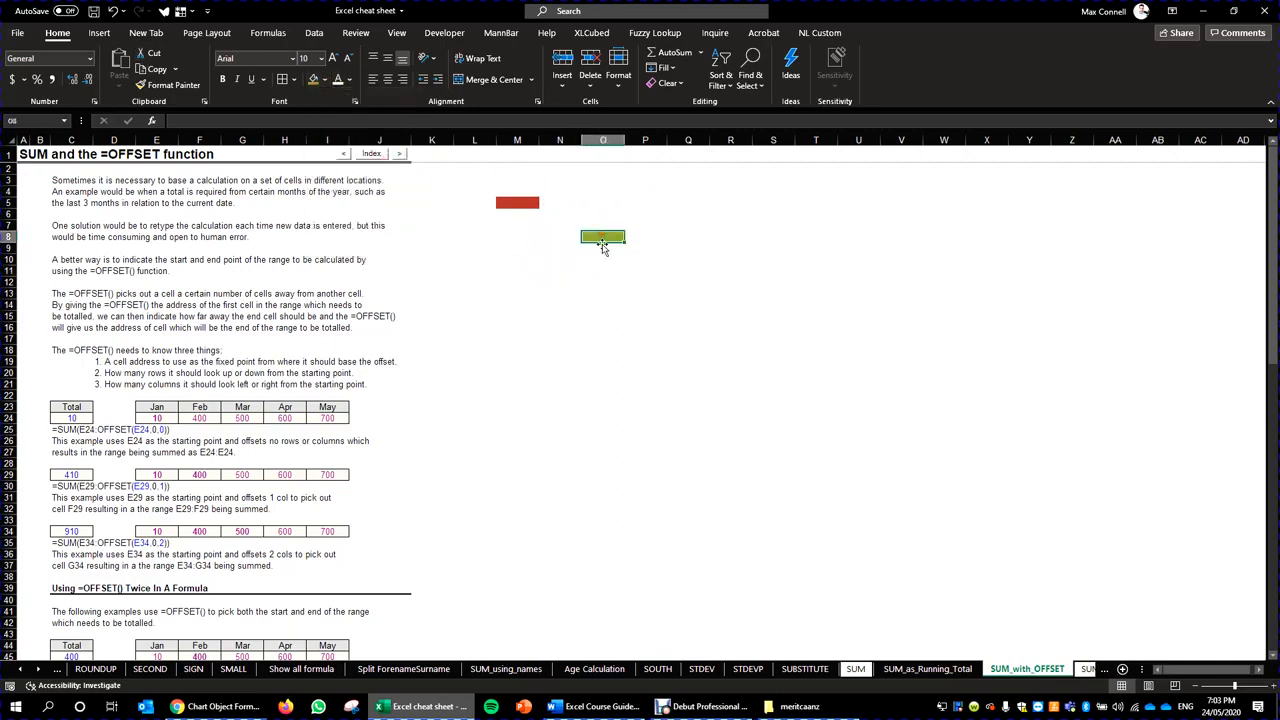
type("100")
key("Up")
Enter 99 in O7, directly above the green cell.
key("Up")
key("Left")
key("Left")
key("Left")
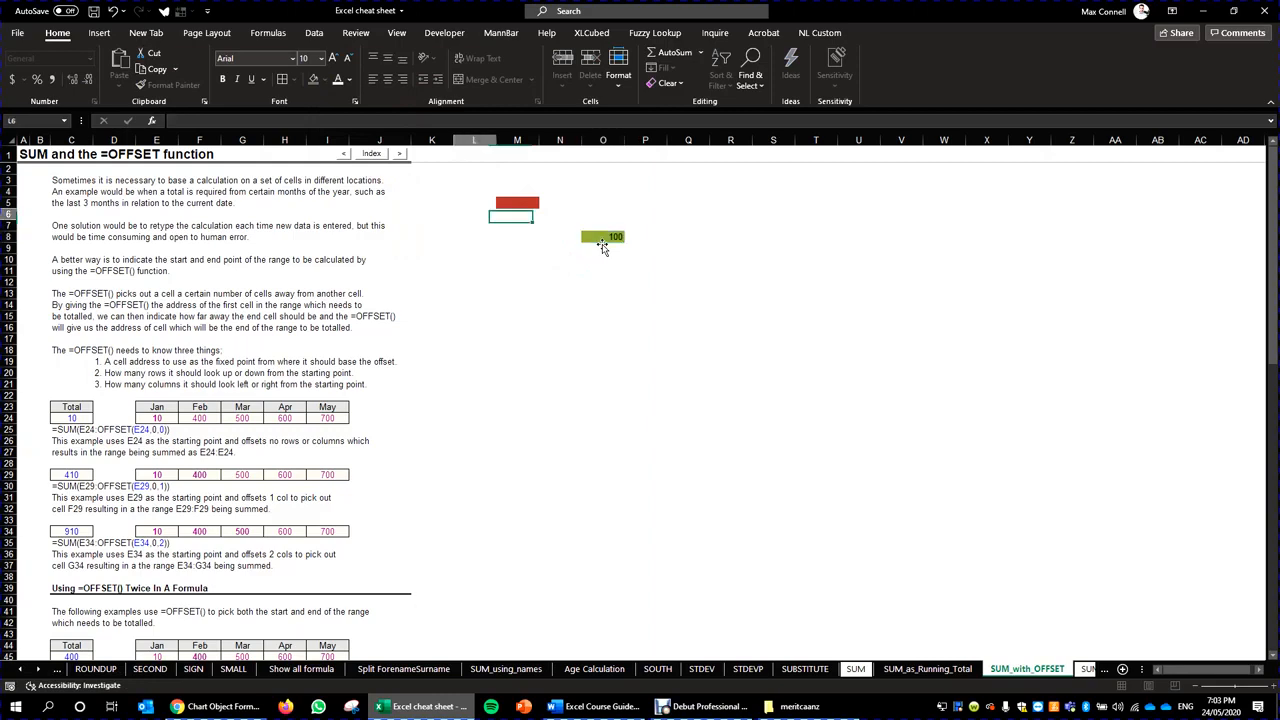
key("Right")
key("Right")
key("Right")
key("Down")
type("0")
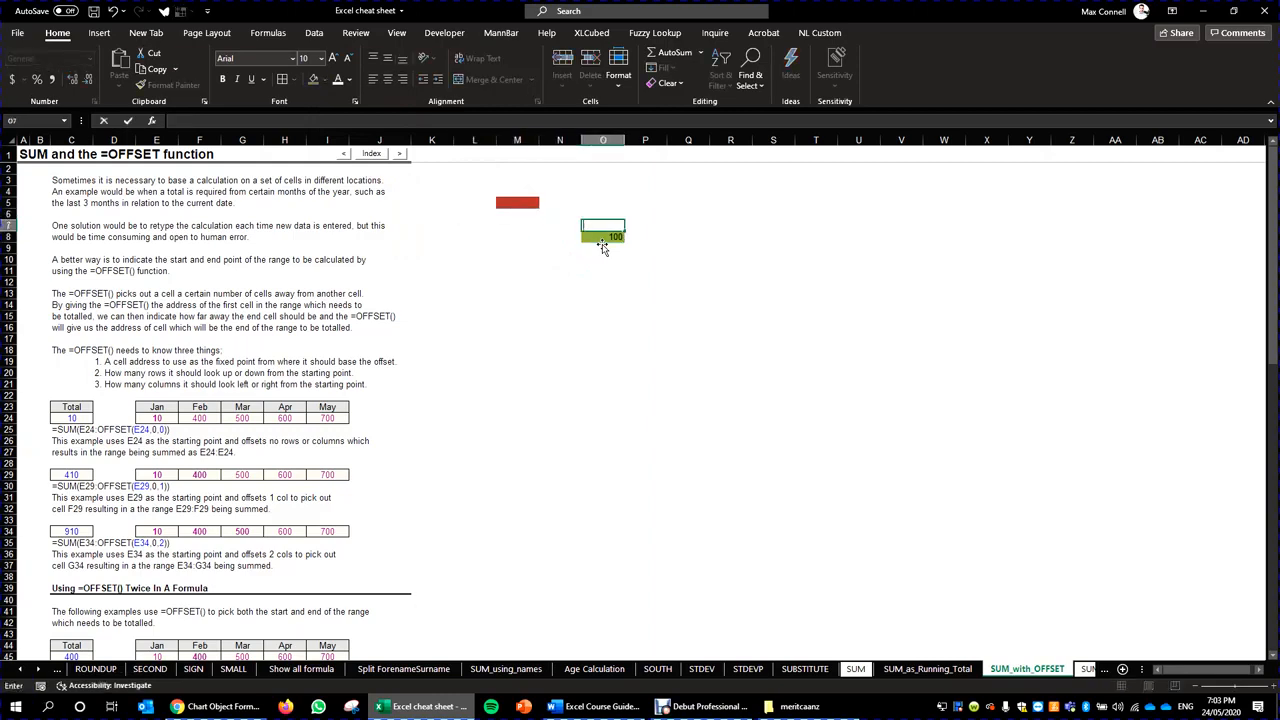
key("ctrl+Return")
Enter 99 in N8, directly beside the green cell.
key("Left")
key("Down")
key("Down")
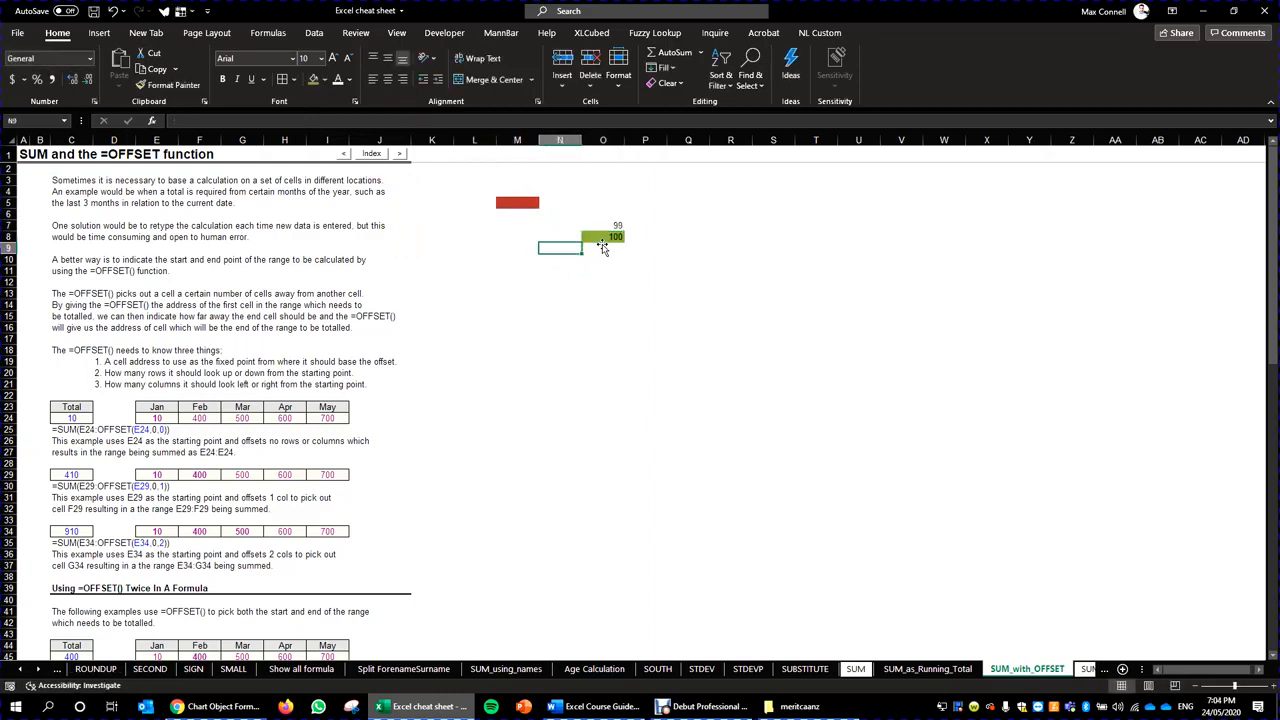
key("Up")
type("99")
key("ctrl+Return")
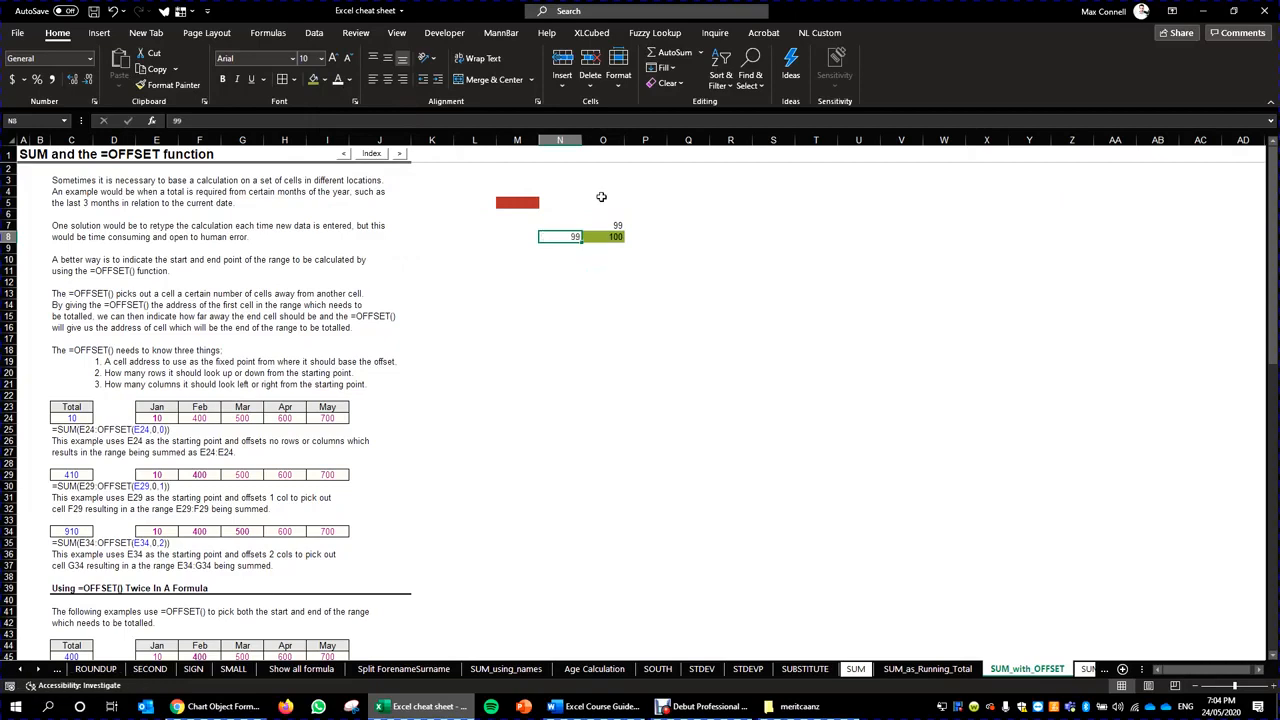
Enter the text sfd in the red cell M5 as the reference point for the offset to O8.
left_click(531, 206)
type("sfd")
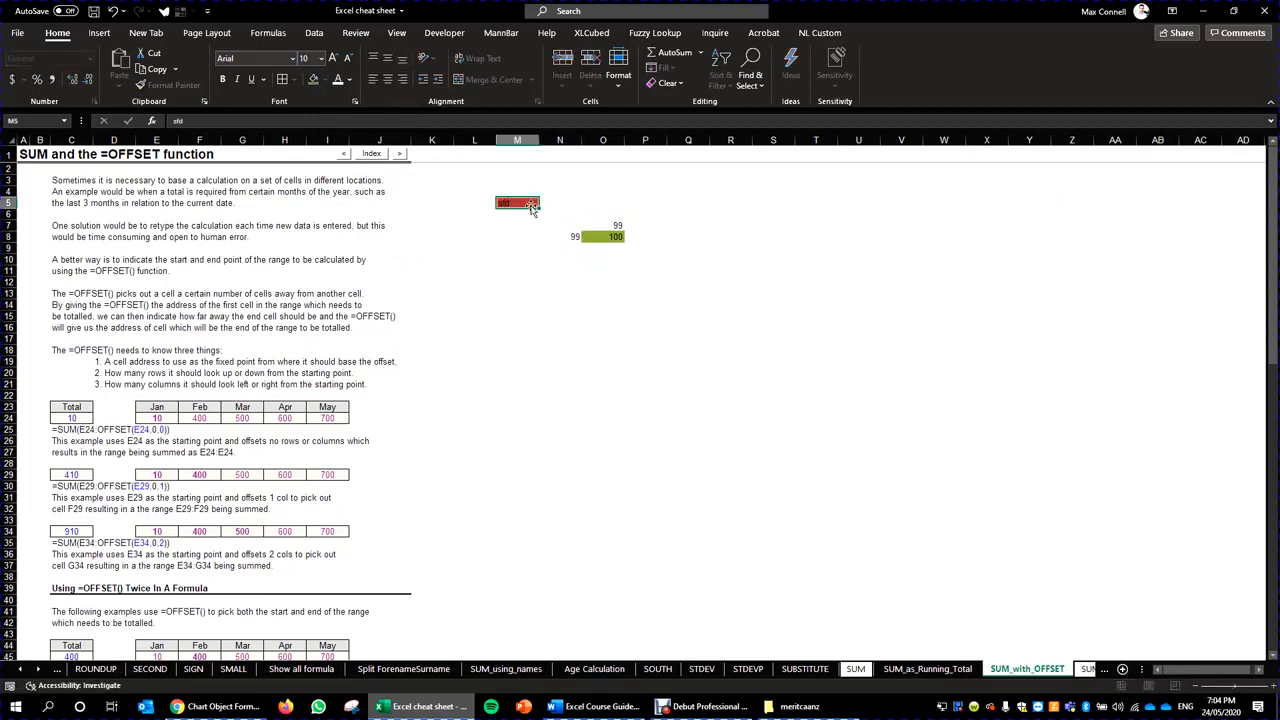
key("ctrl+Return")
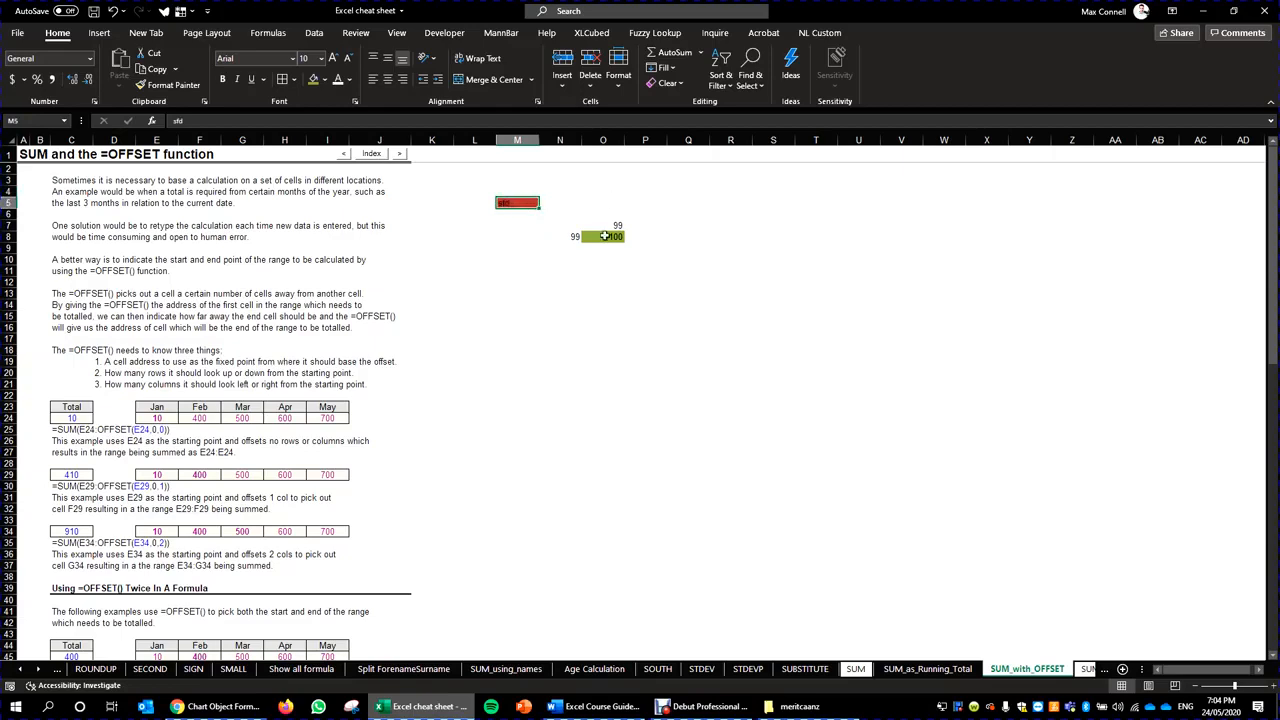
left_click(608, 236)
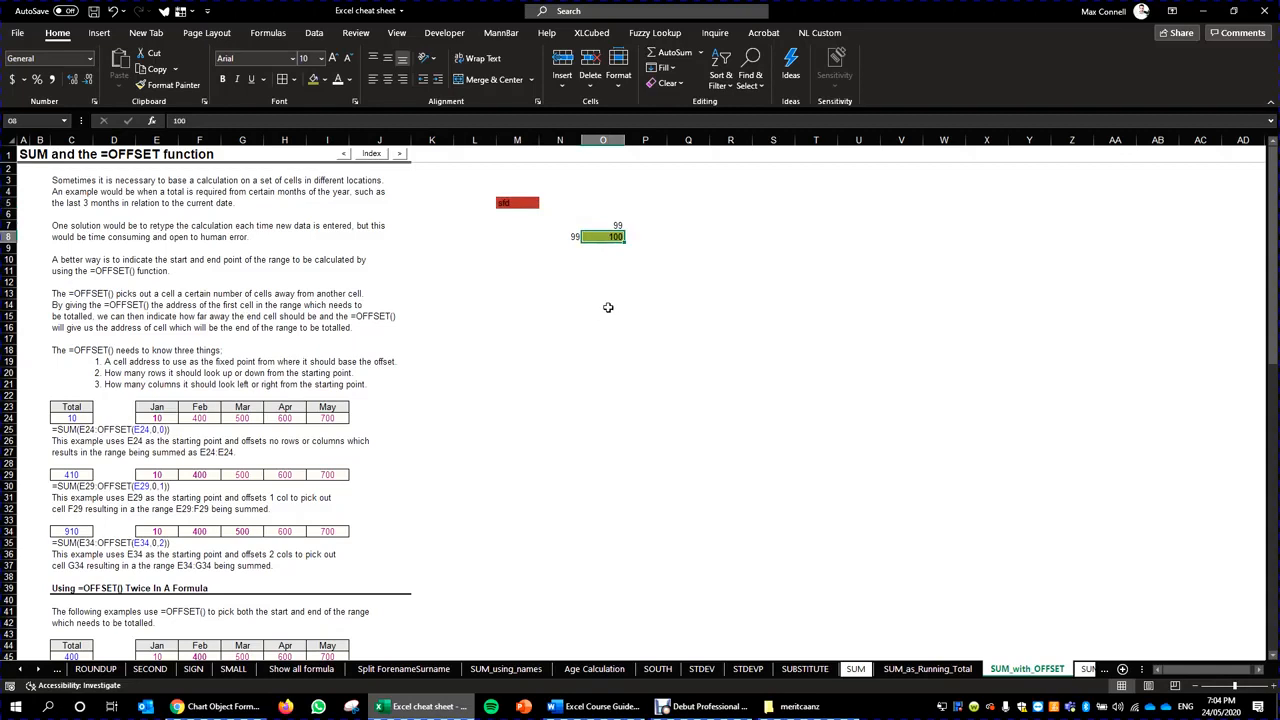
left_click(604, 271)
left_click(490, 392)
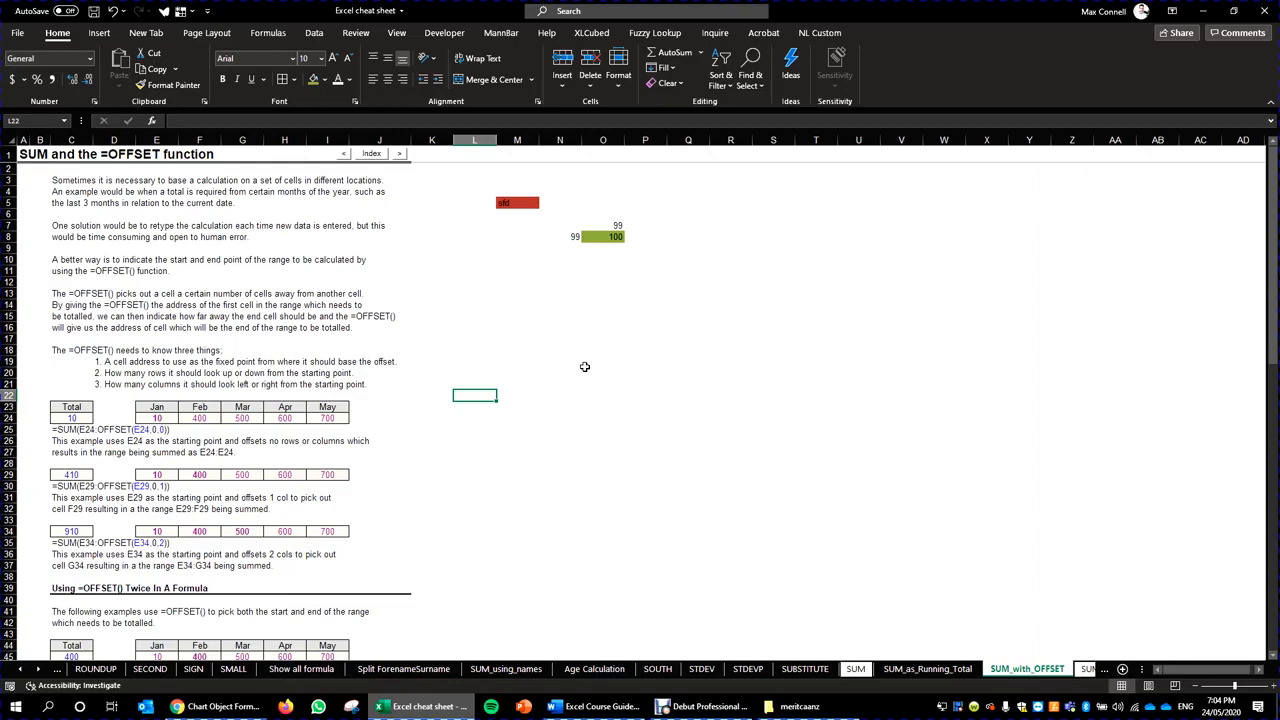
Examine the first OFFSET example's total formula in C24 against the Jan to May values in E23:I24.
scroll(267, 341, "down", 1)
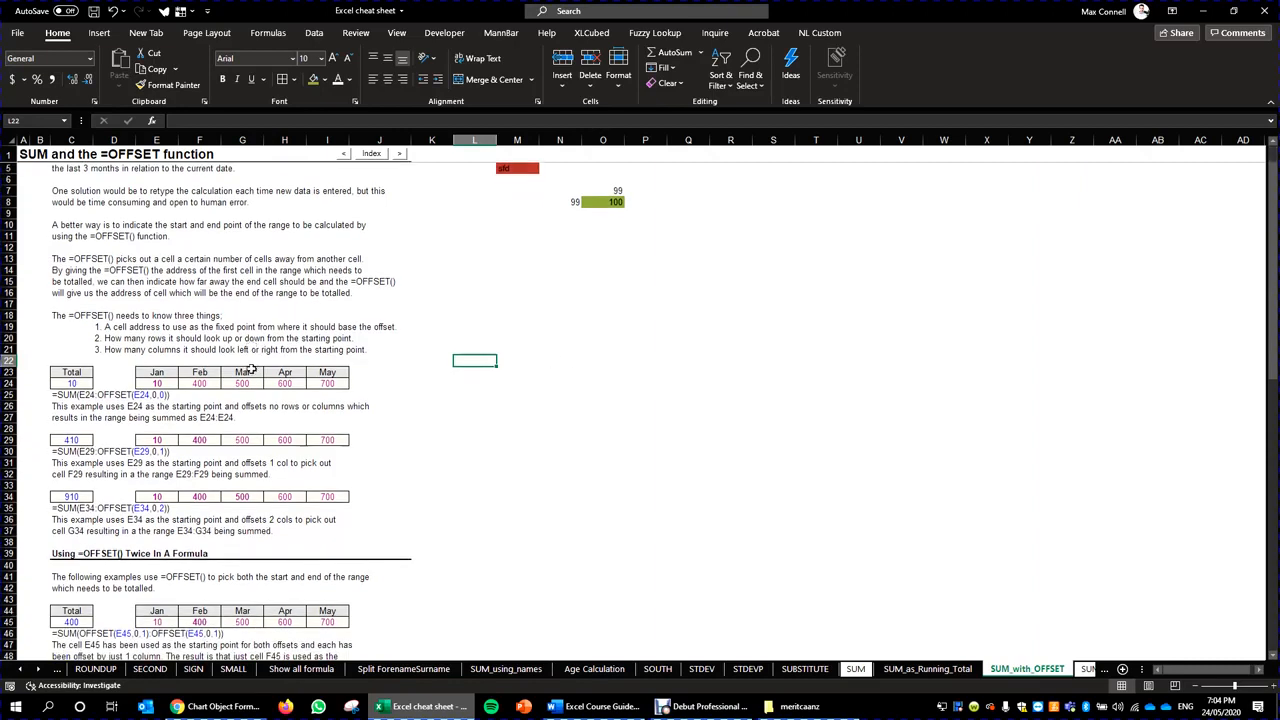
left_click(72, 383)
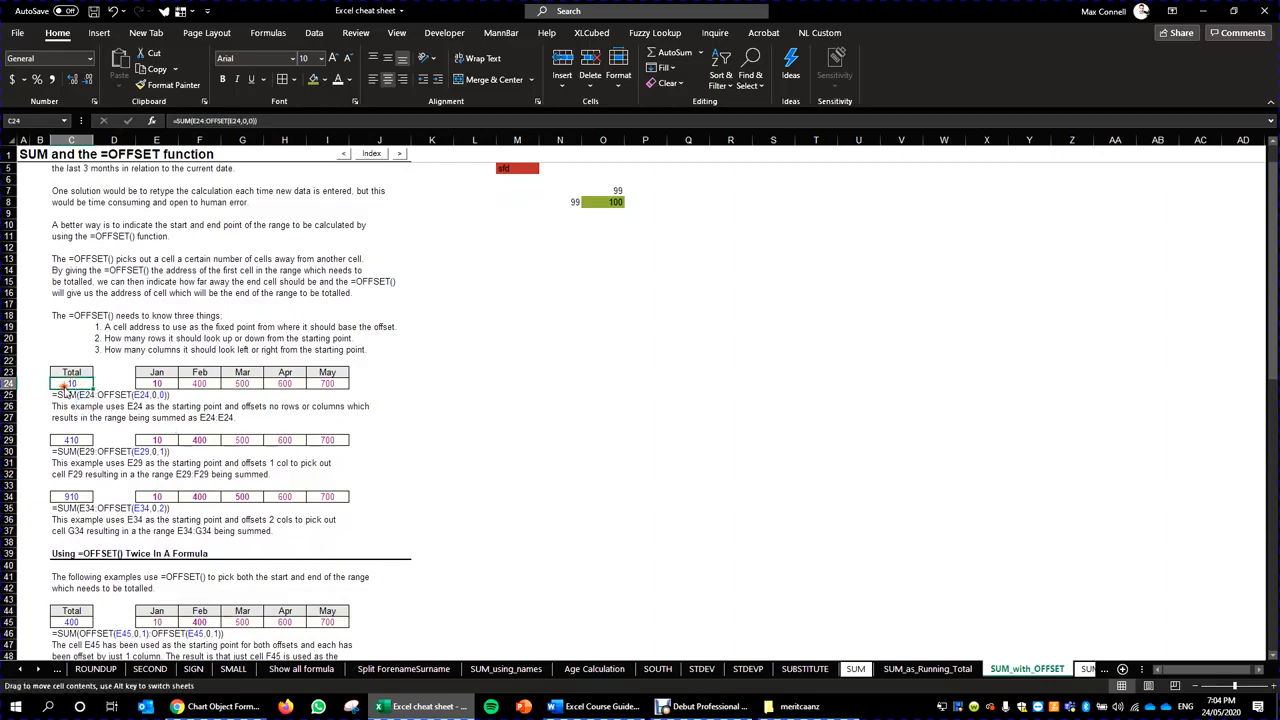
left_click_drag(147, 372, 332, 385)
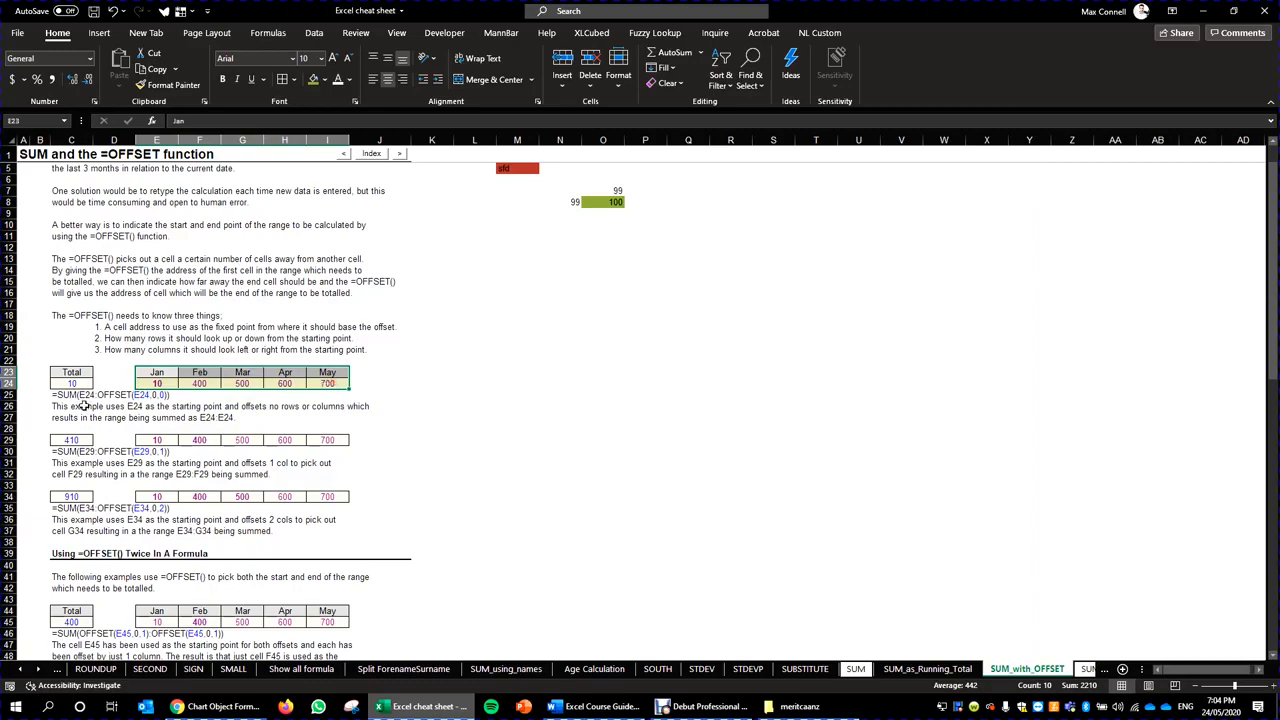
left_click(140, 407)
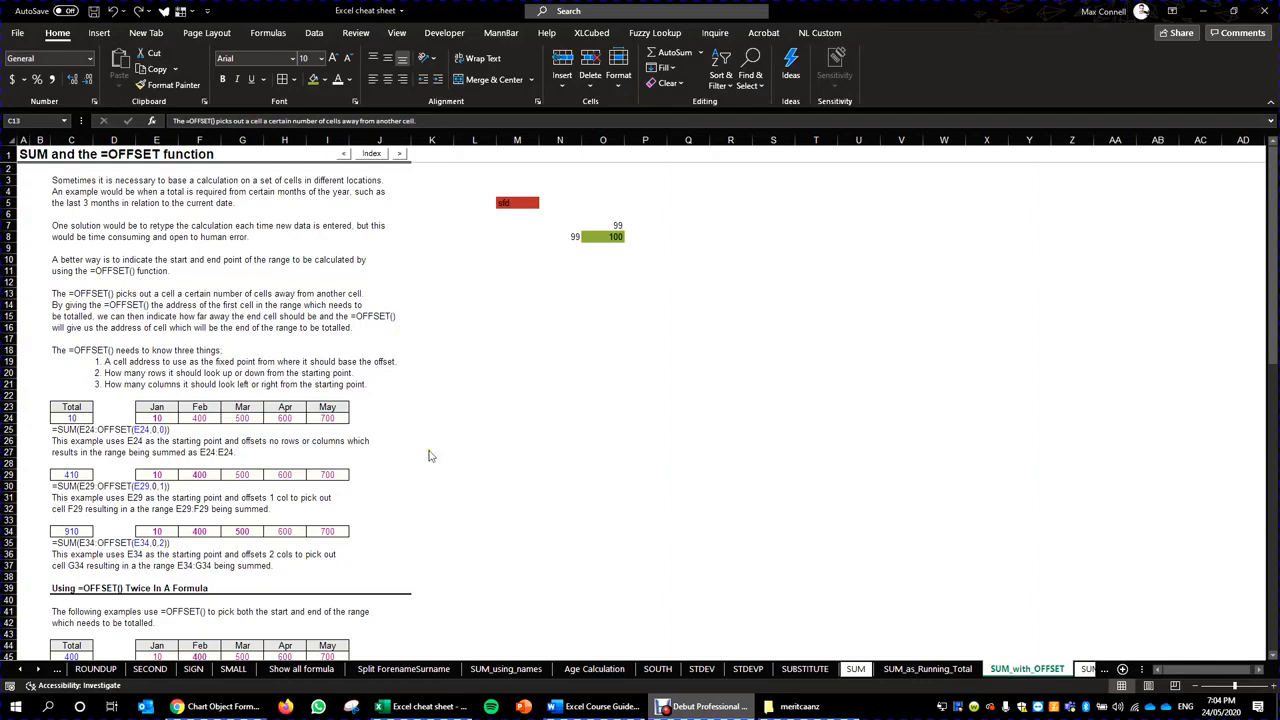
left_click(199, 418)
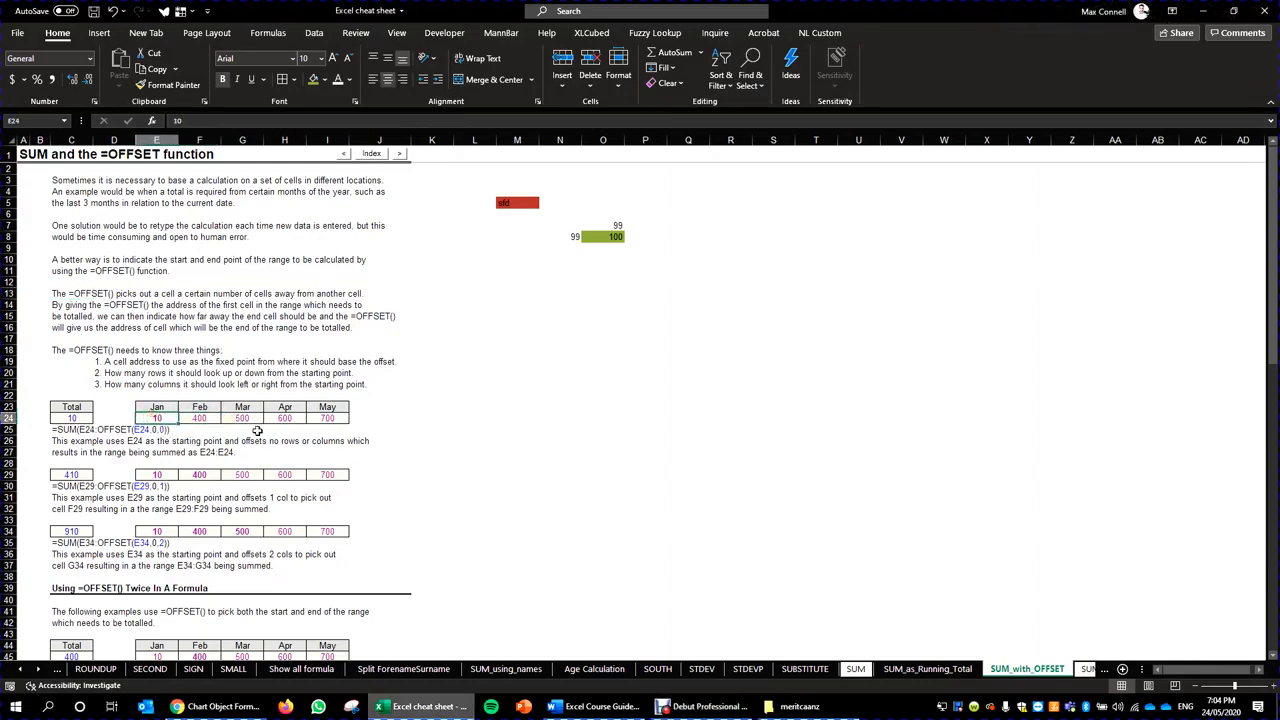
left_click(242, 420)
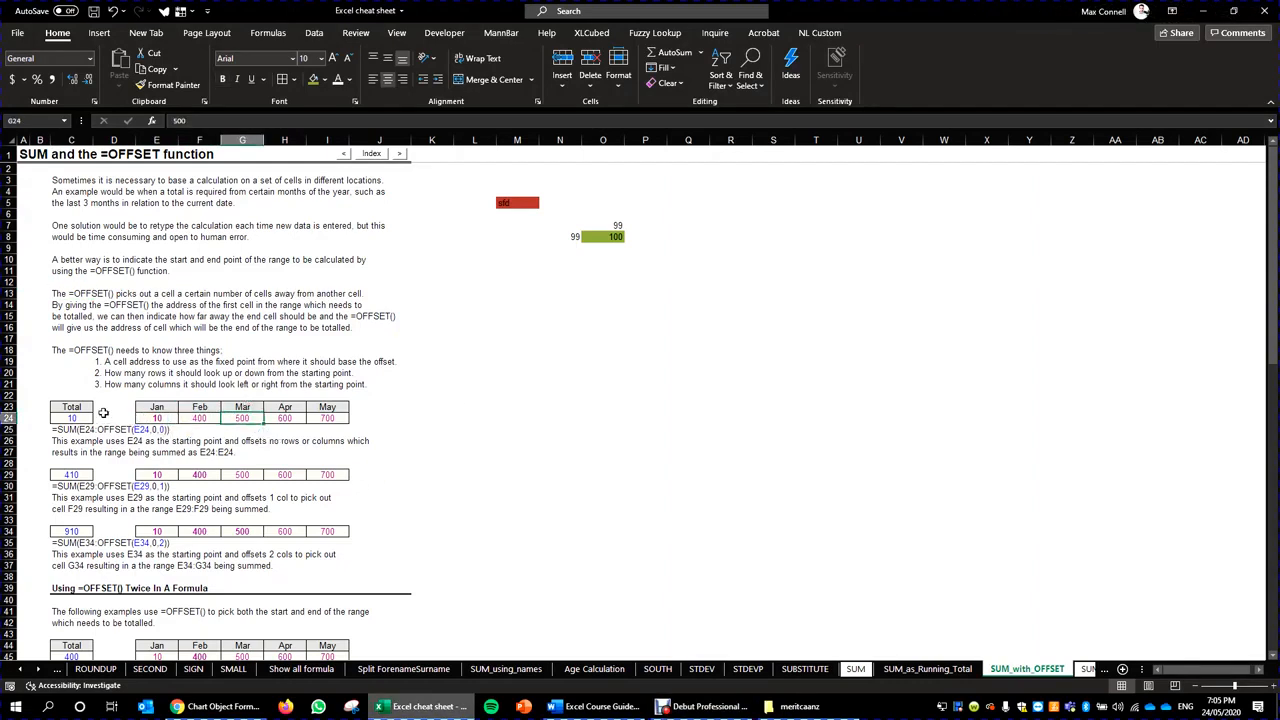
left_click(157, 408)
left_click(240, 407)
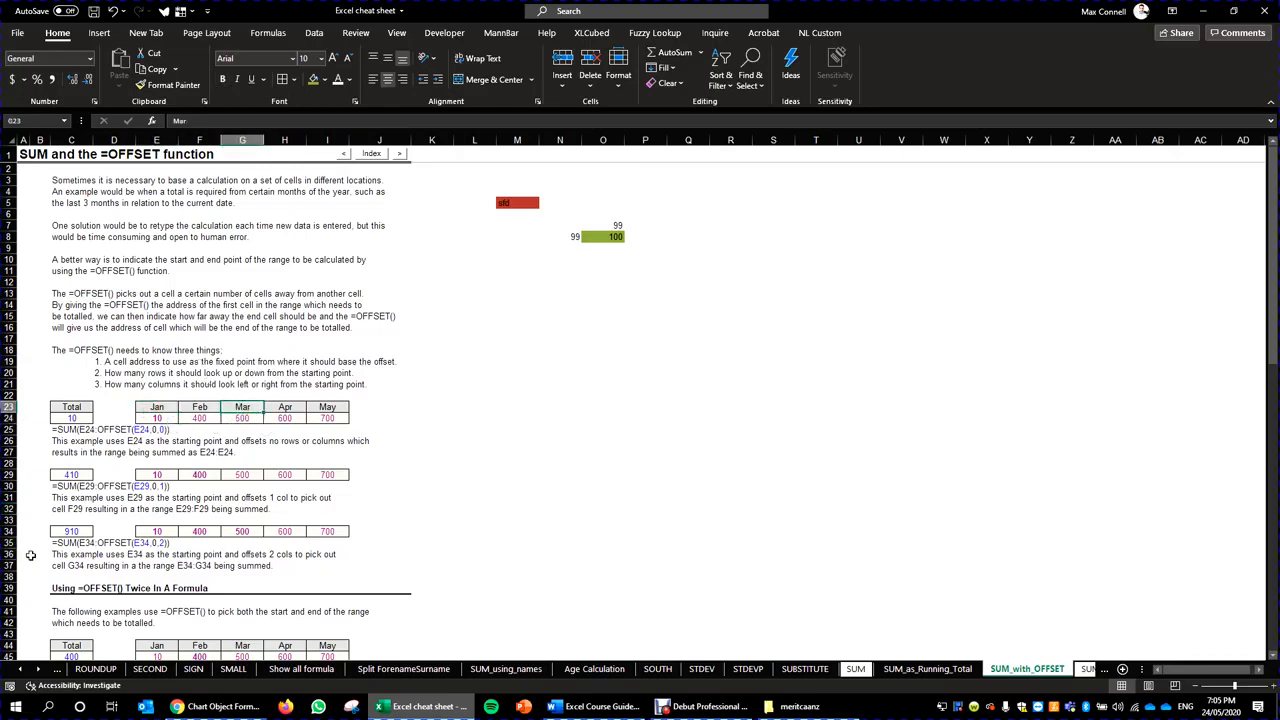
Compare the sample cells around the green cell with the Jan to May headings in E23:I23.
left_click(650, 240)
left_click(616, 228)
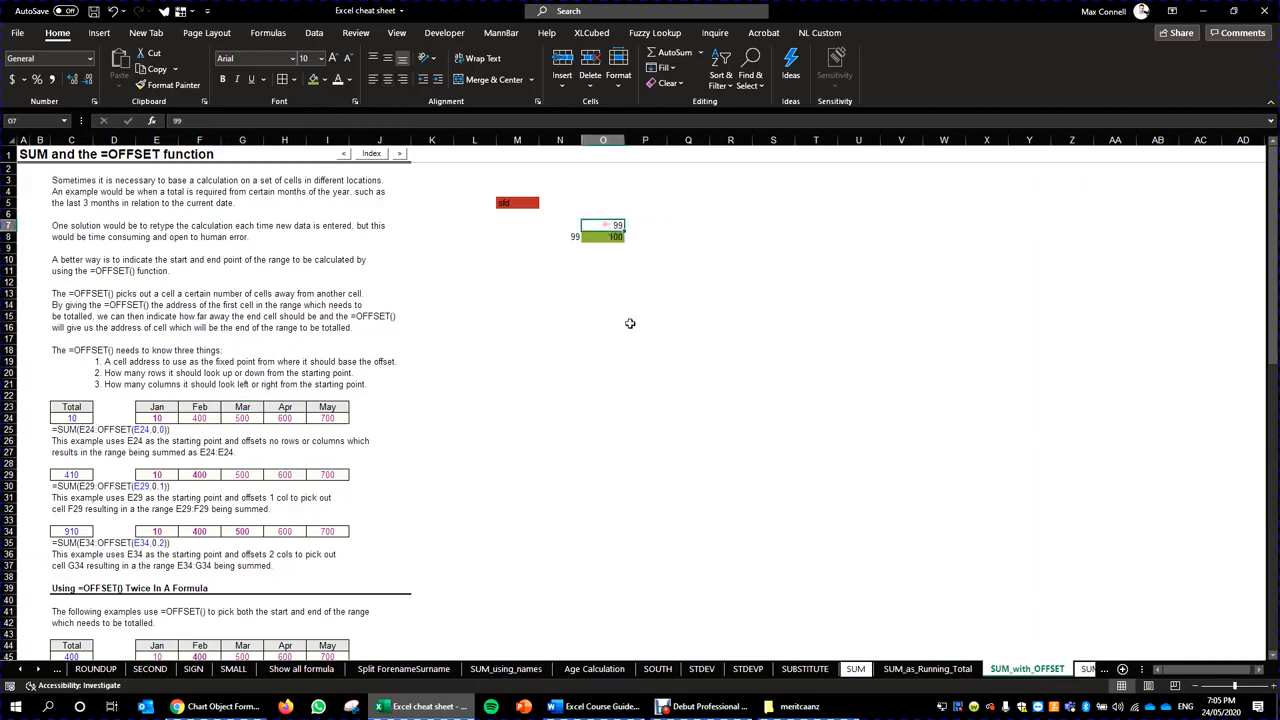
left_click(620, 316)
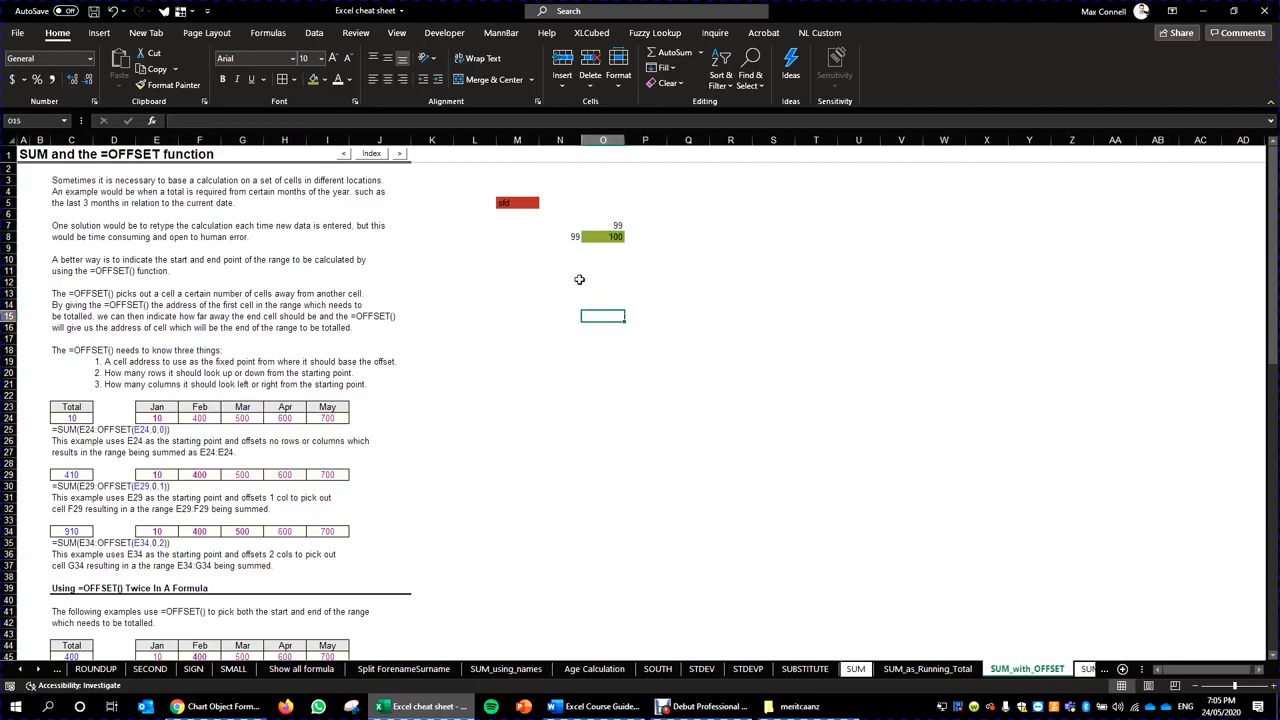
left_click_drag(168, 407, 335, 404)
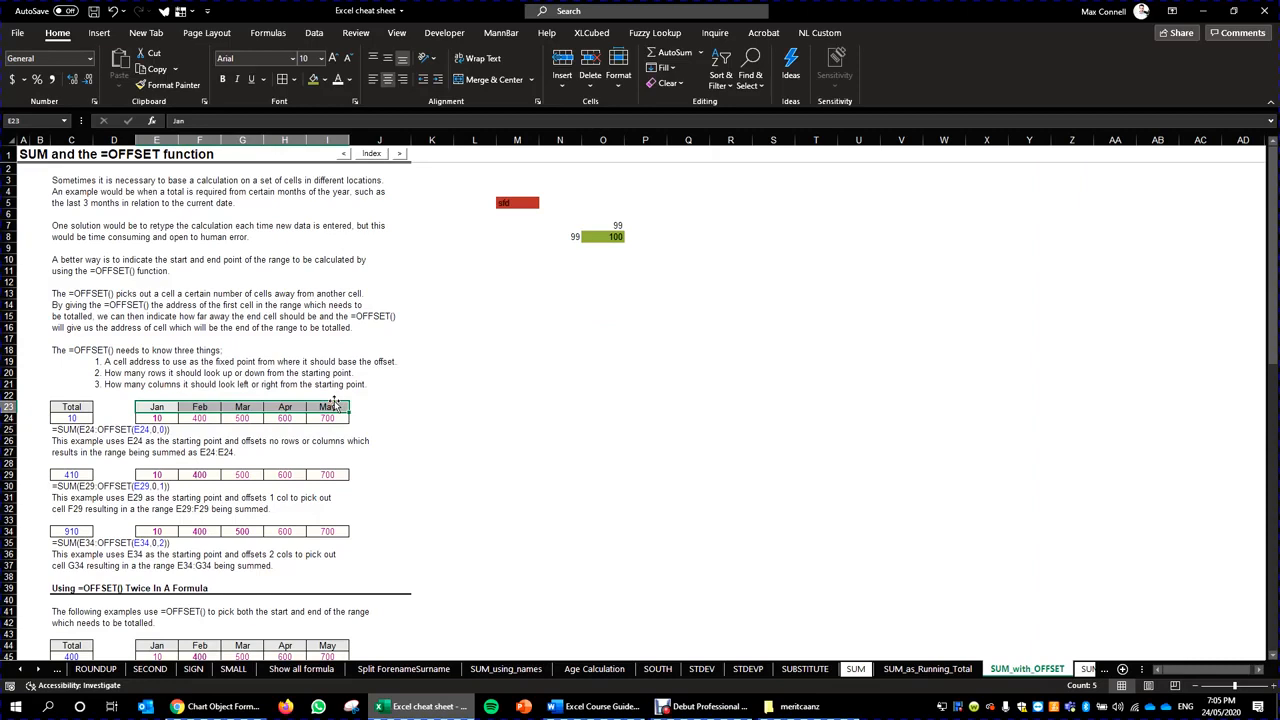
left_click(656, 250)
left_click(532, 360)
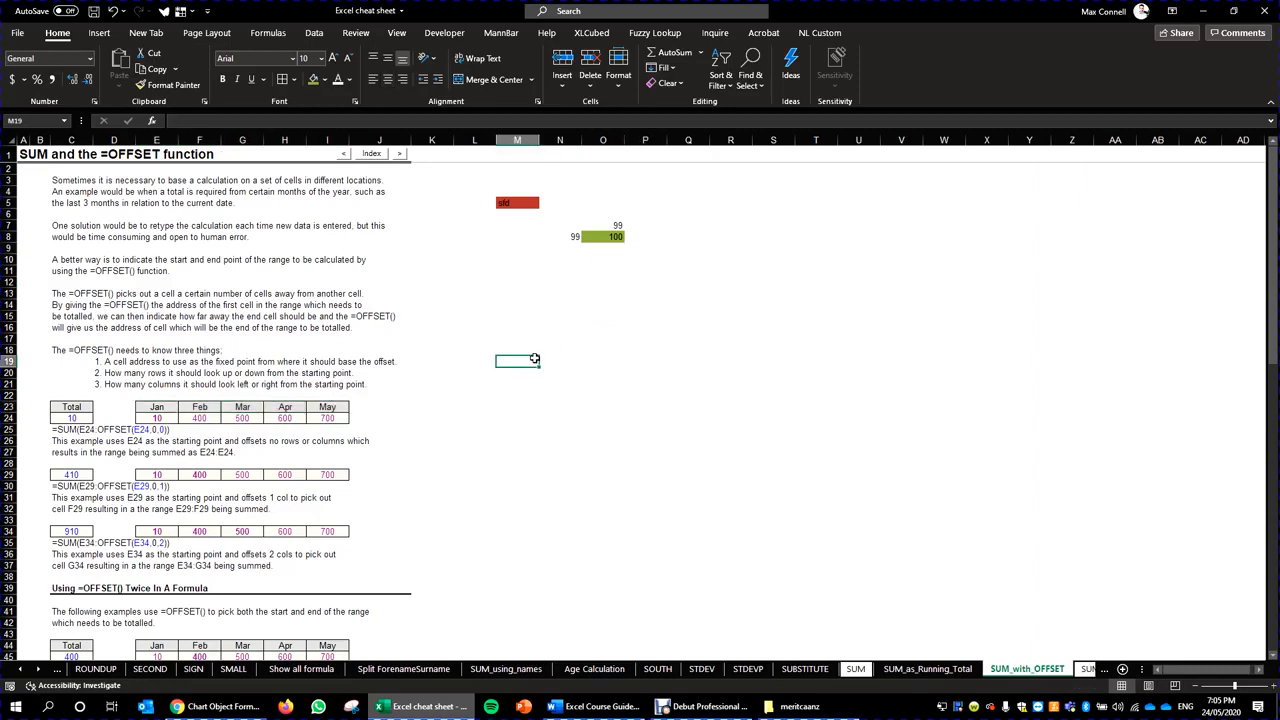
left_click(160, 408)
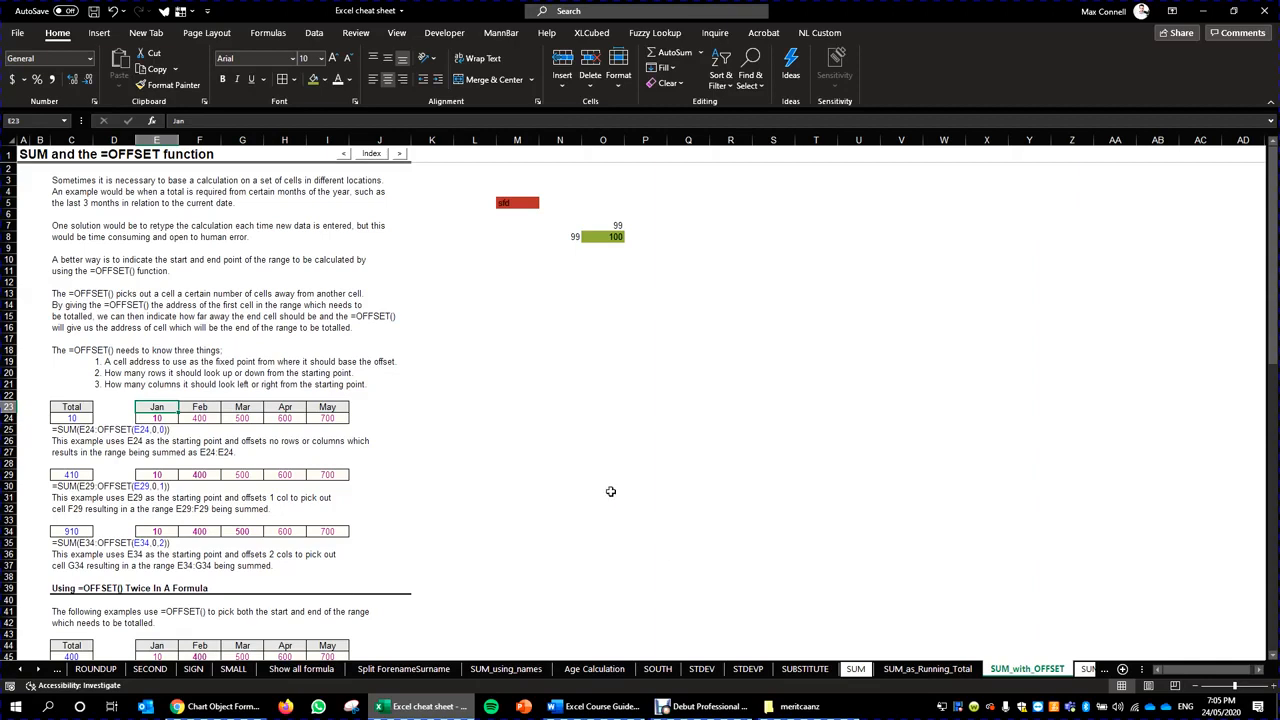
Enter an OFFSET formula in L24 that starts from absolute cell $E$24 and moves 0 rows and 2 columns.
left_click(444, 410)
left_click(488, 416)
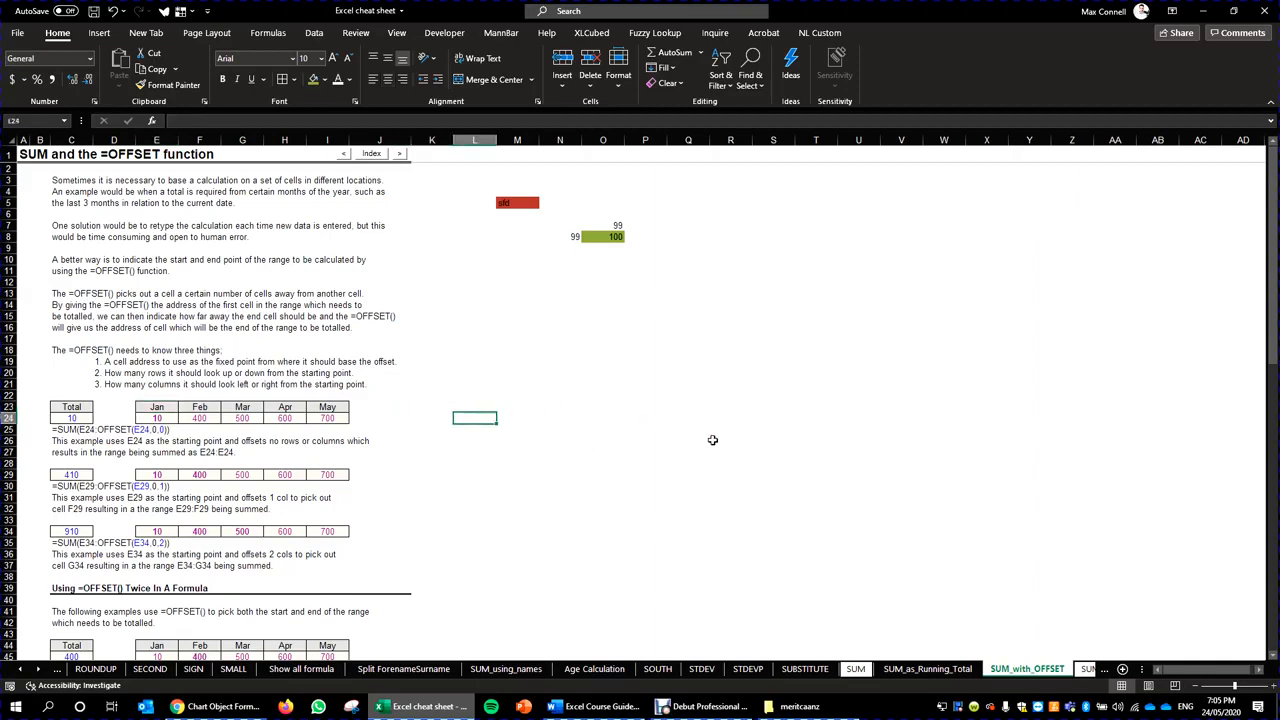
type("=offset(")
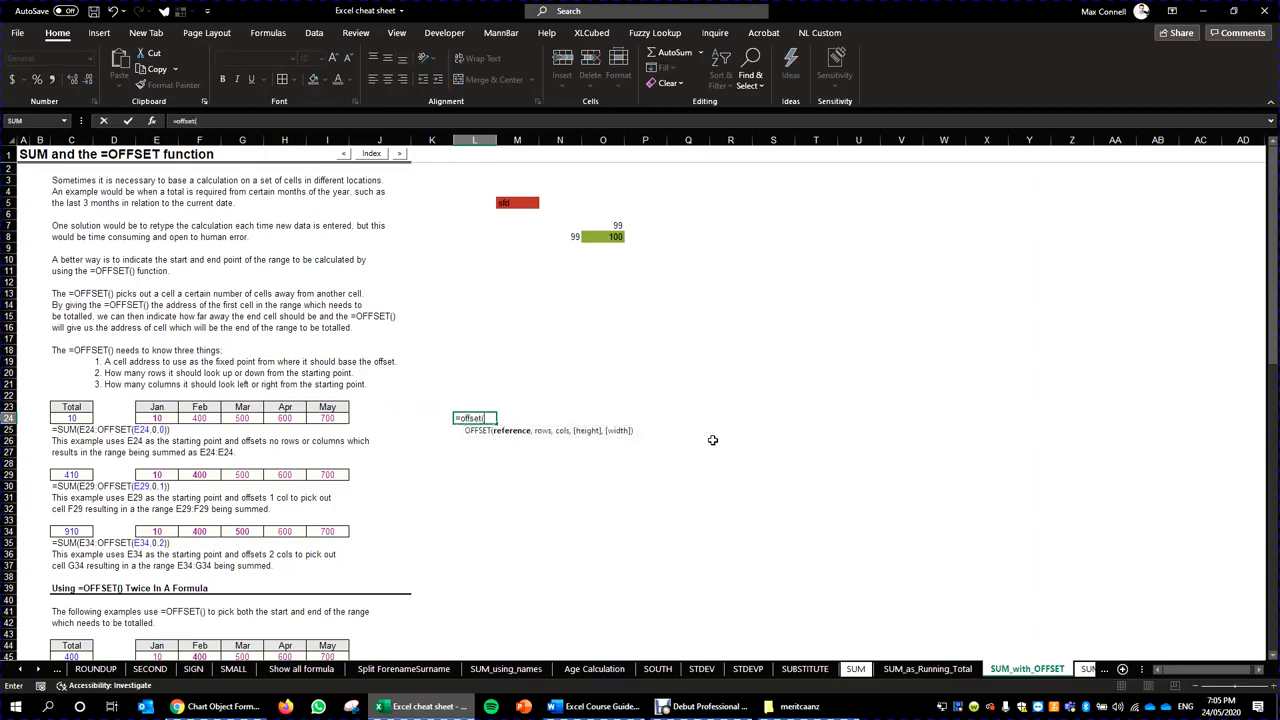
key("Left")
key("Left")
key("Left")
key("Left")
key("Left")
key("Left")
key("Left")
key("F4")
type(",")
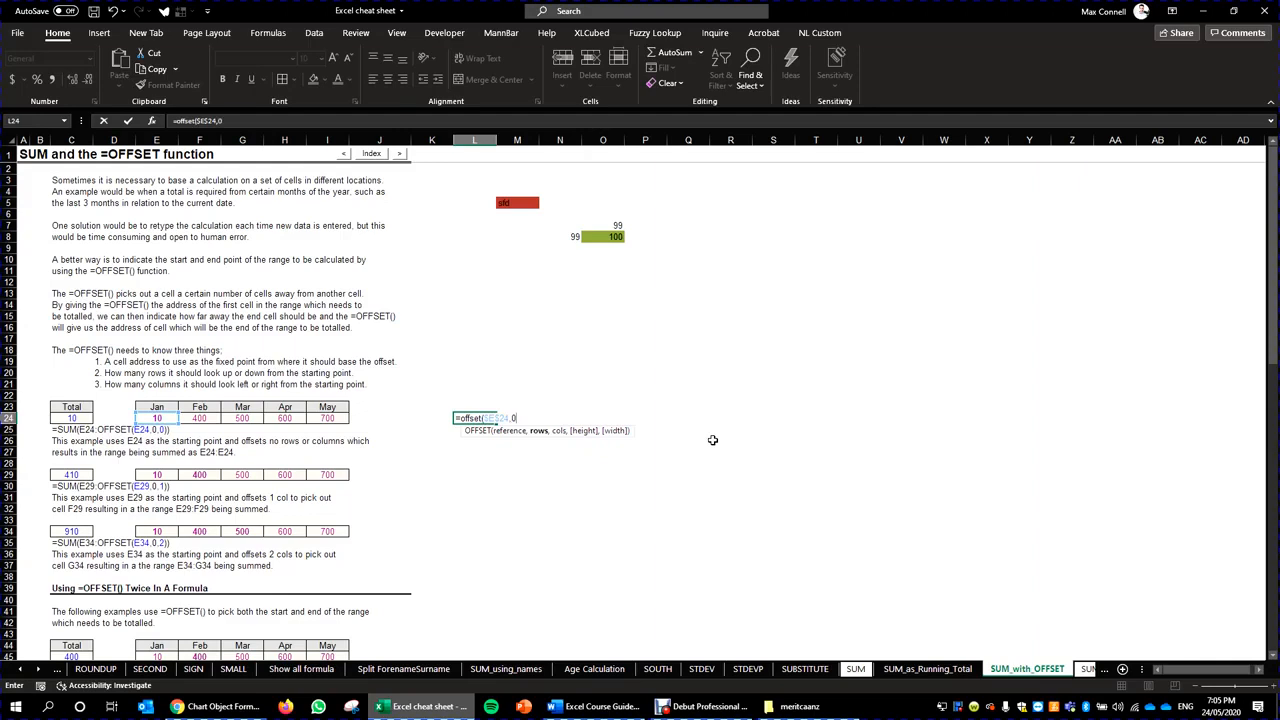
type("0,2")
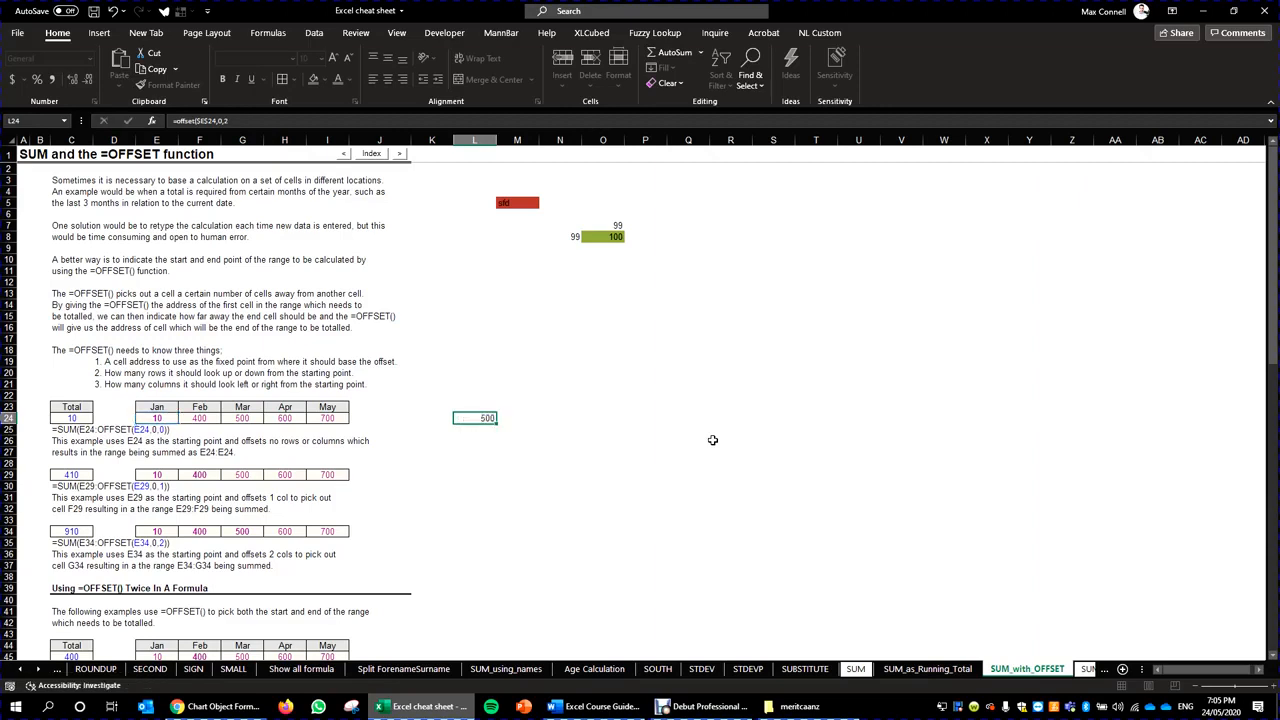
key("Return")
Trace the offset from the Jan value in E24 across to March and compare it with the formula in L24.
left_click(232, 418)
left_click(157, 418)
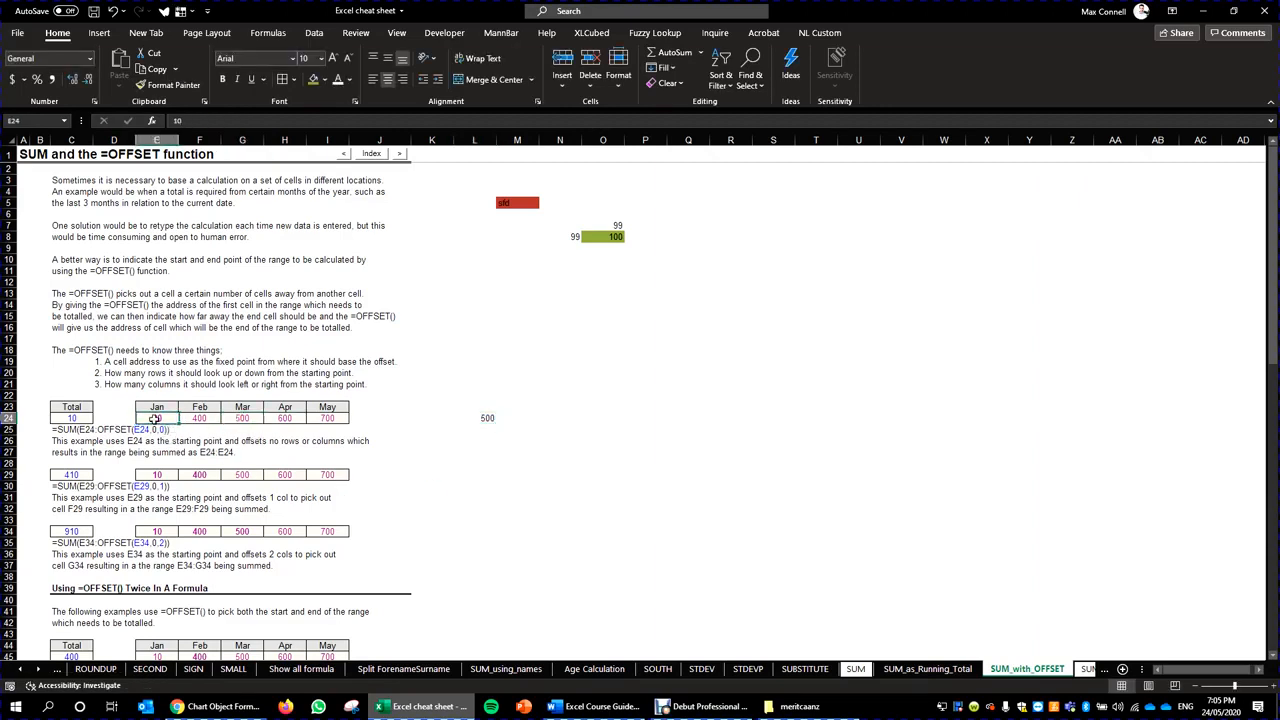
left_click(192, 418)
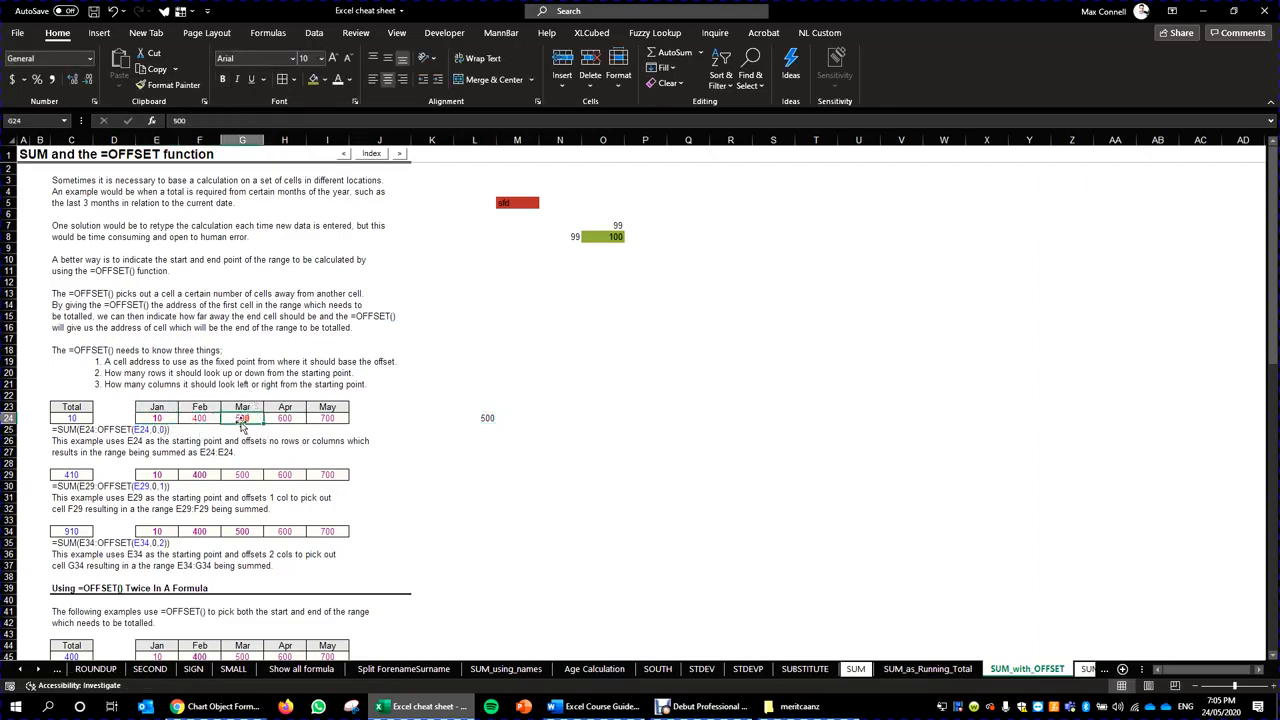
left_click(493, 418)
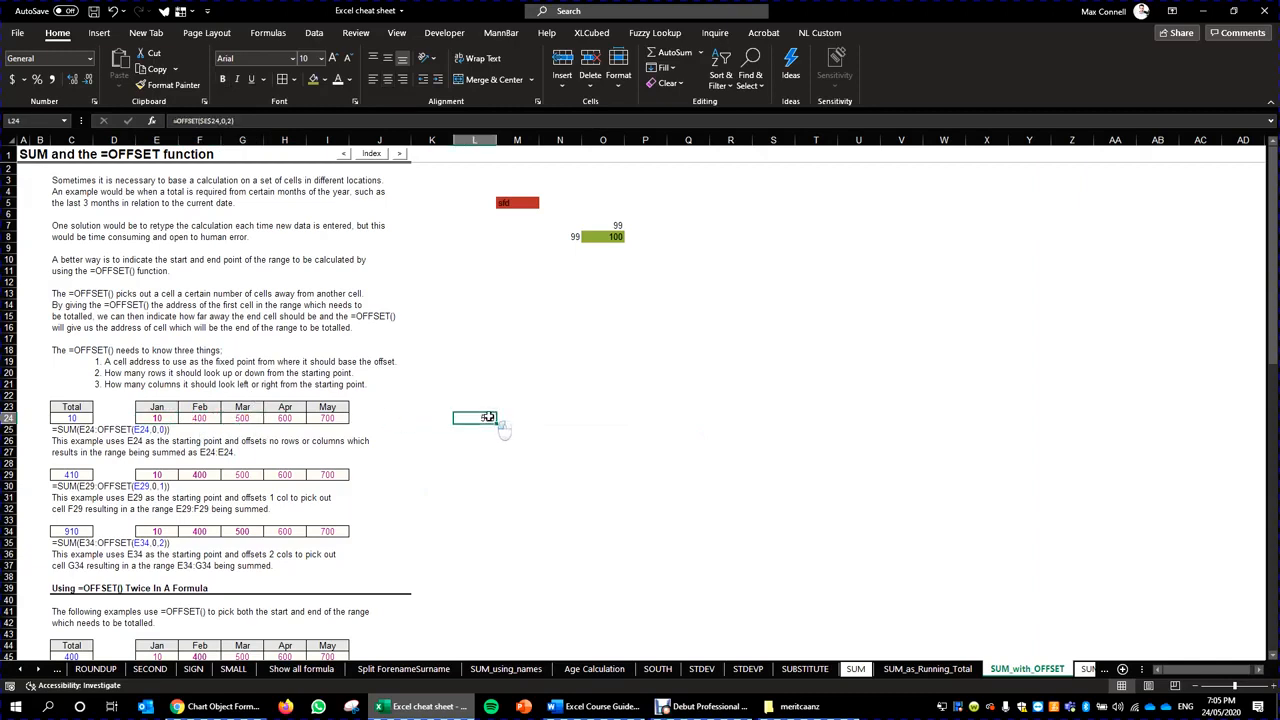
double_click(490, 418)
key("Escape")
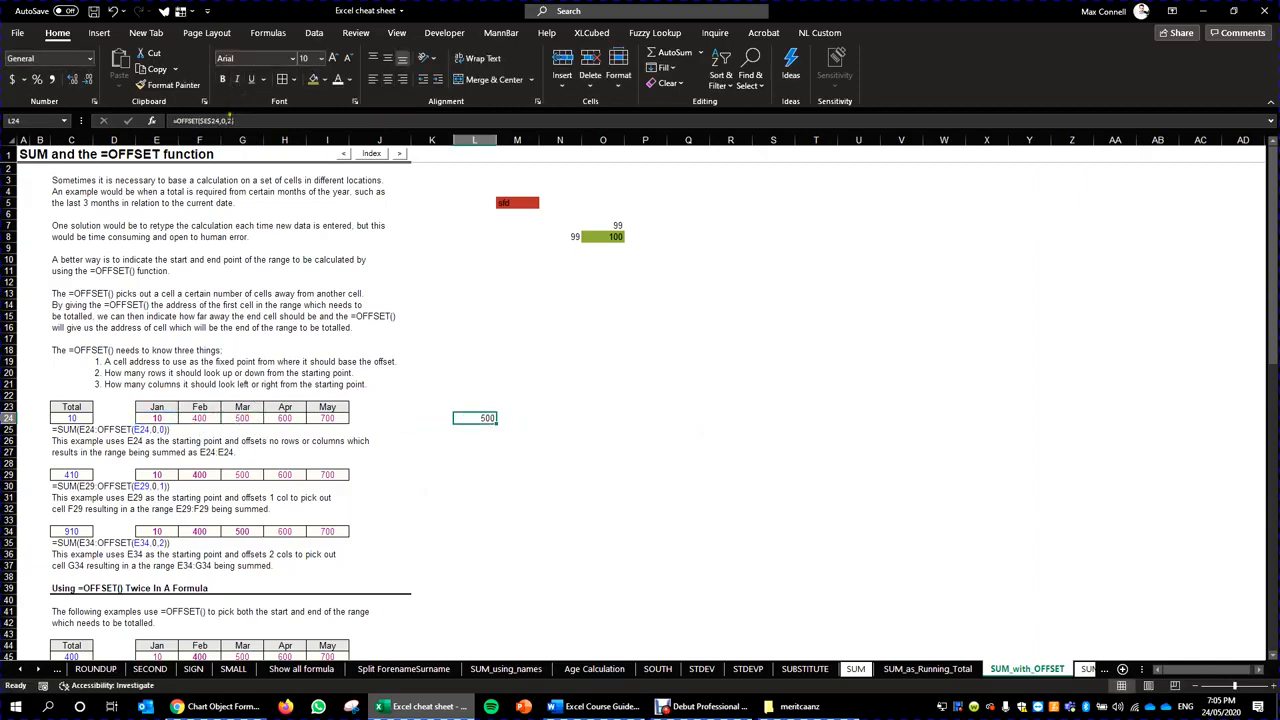
Change the column offset in L24's formula to -2 and check it against the total in C24.
left_click(229, 120)
type("-")
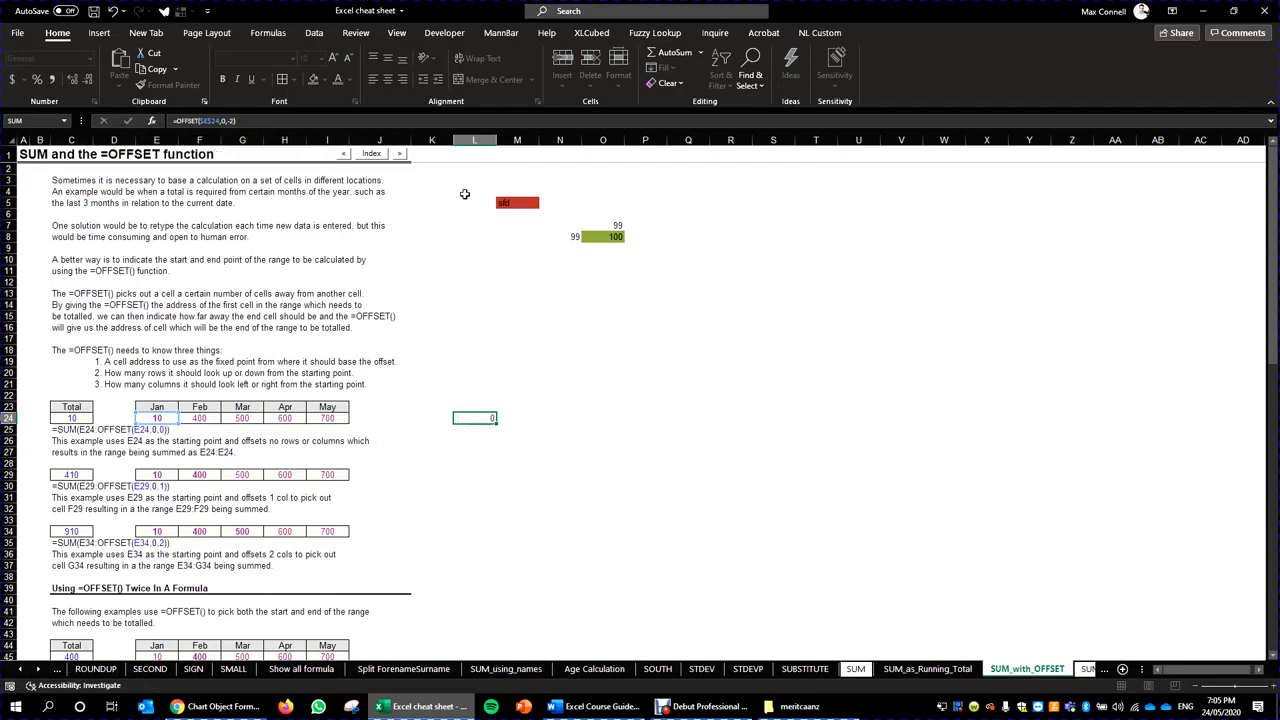
key("Return")
left_click(72, 418)
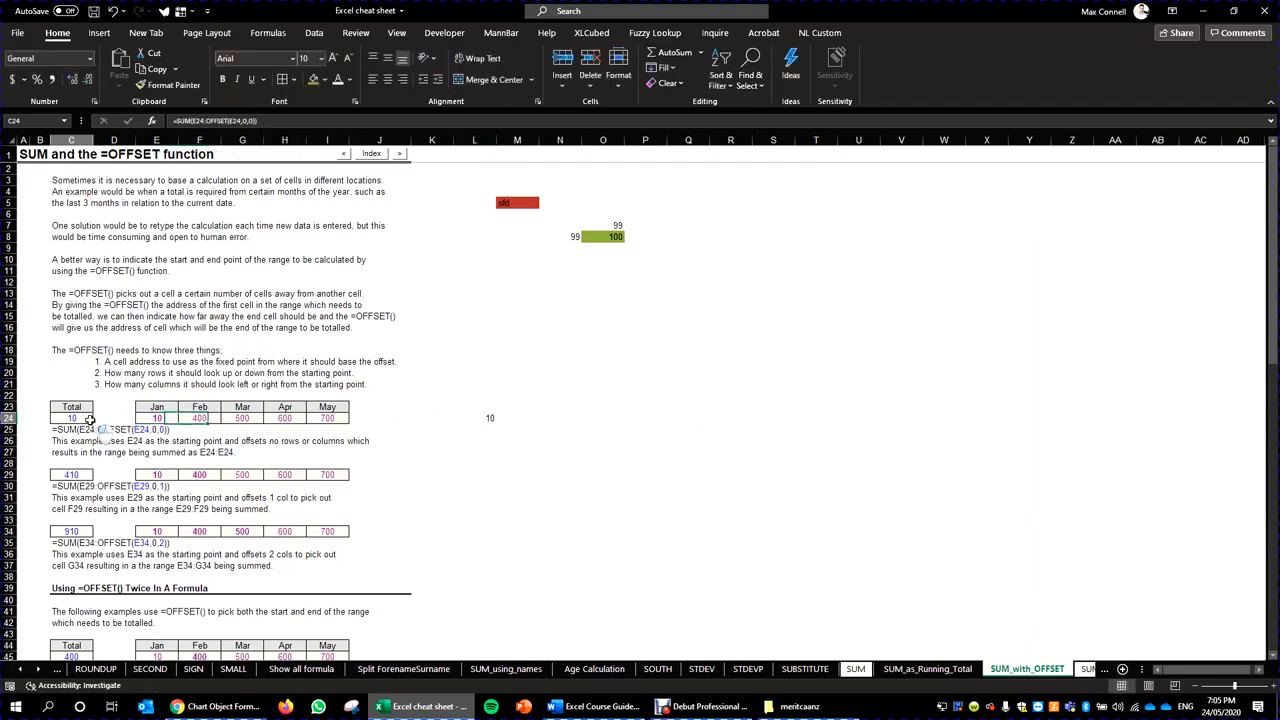
left_click(484, 418)
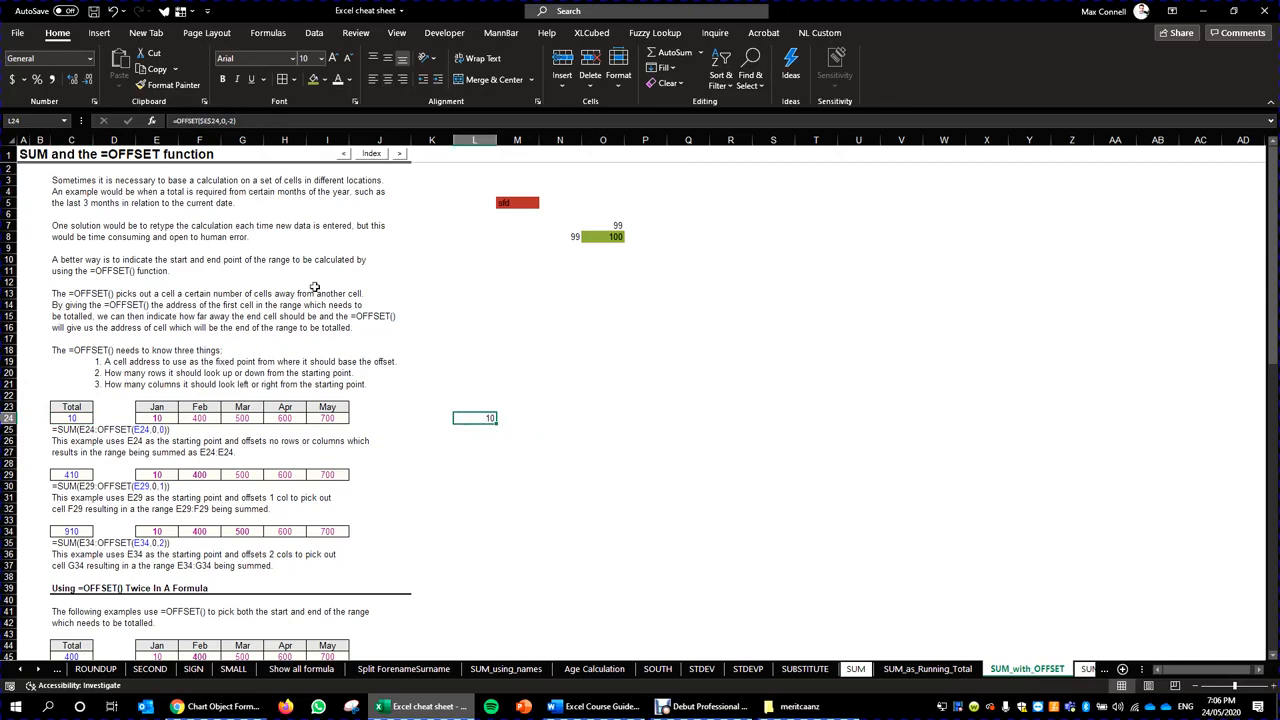
left_click(177, 121)
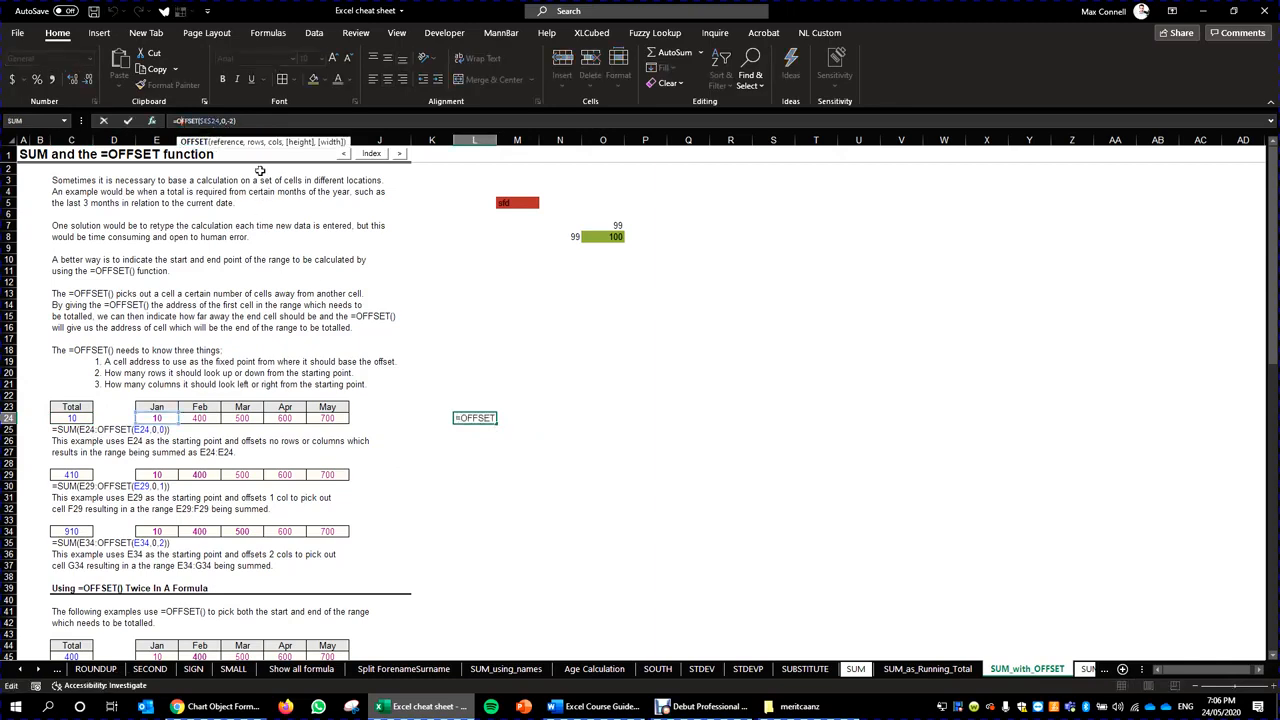
left_click(171, 120)
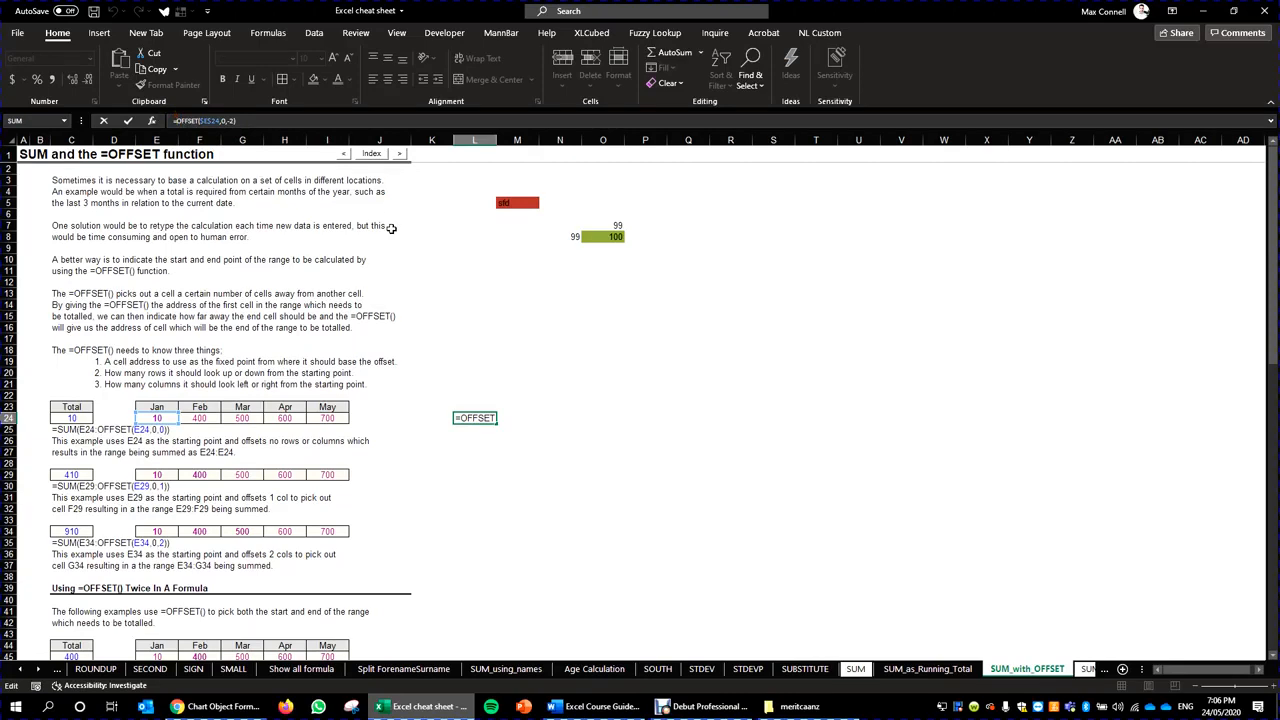
key("ctrl+Return")
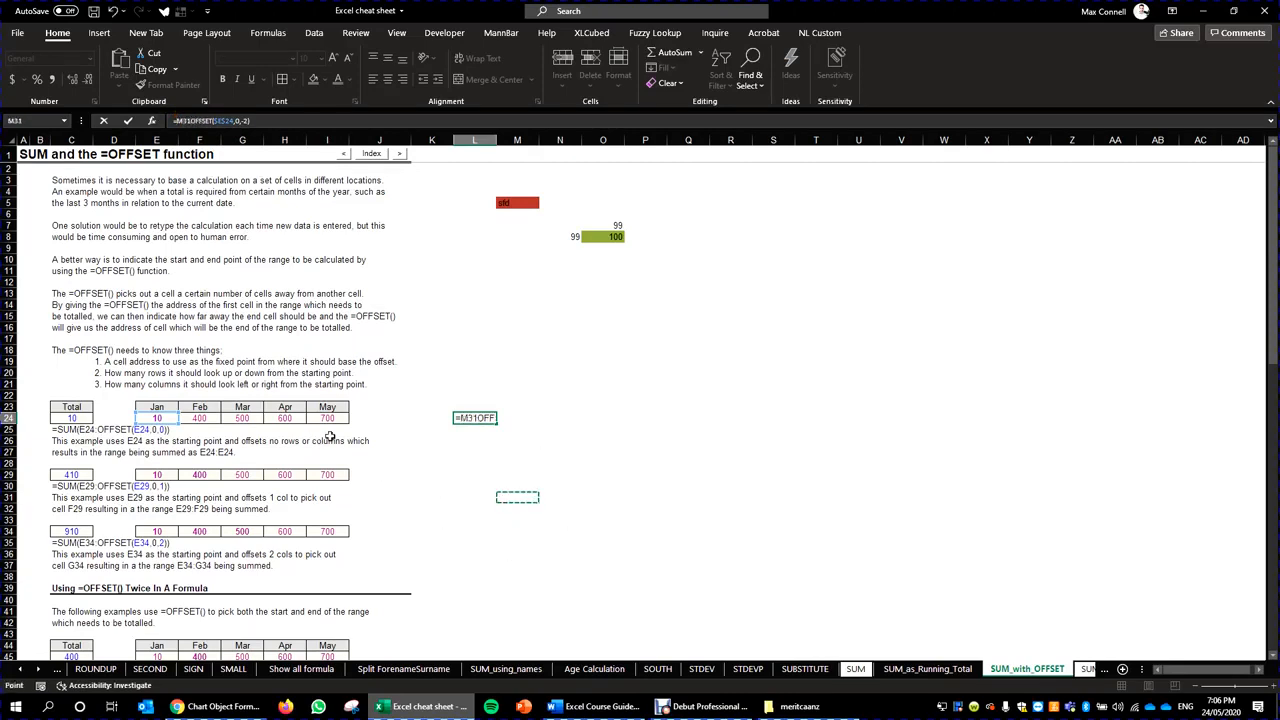
Compare the first example's SUM formula text in C25 with the OFFSET formula in L24.
left_click(55, 437)
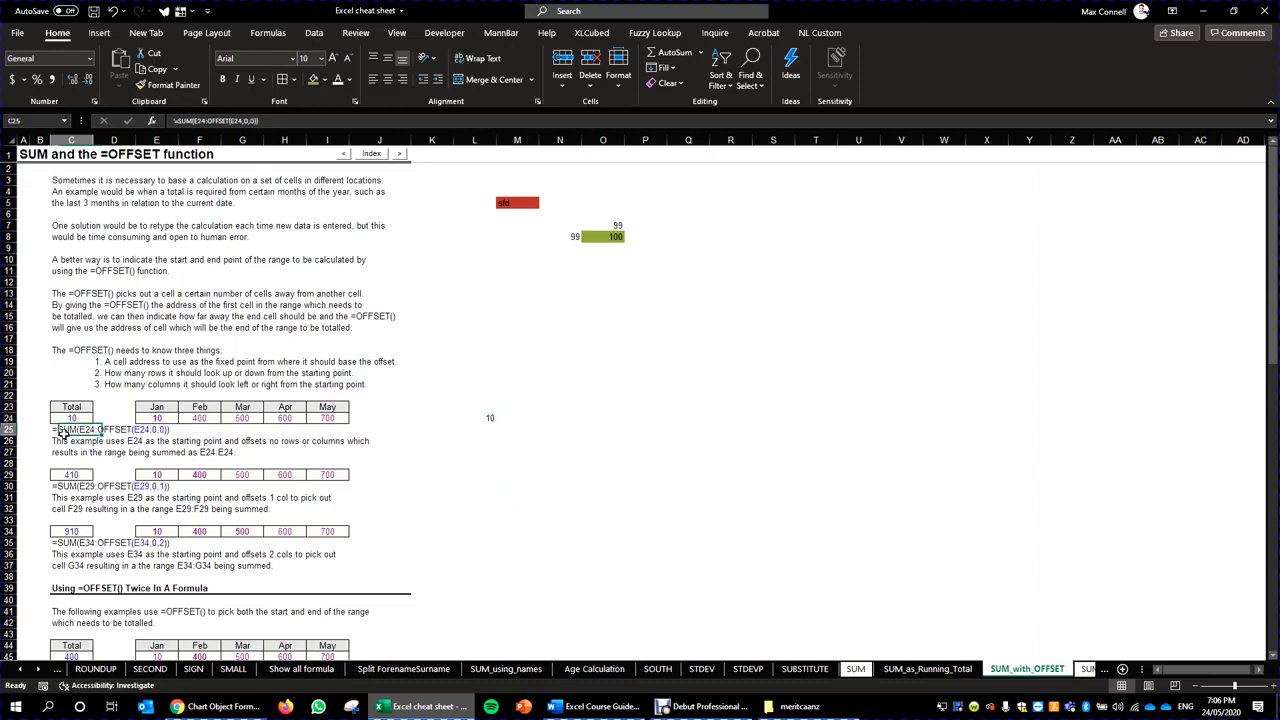
double_click(491, 418)
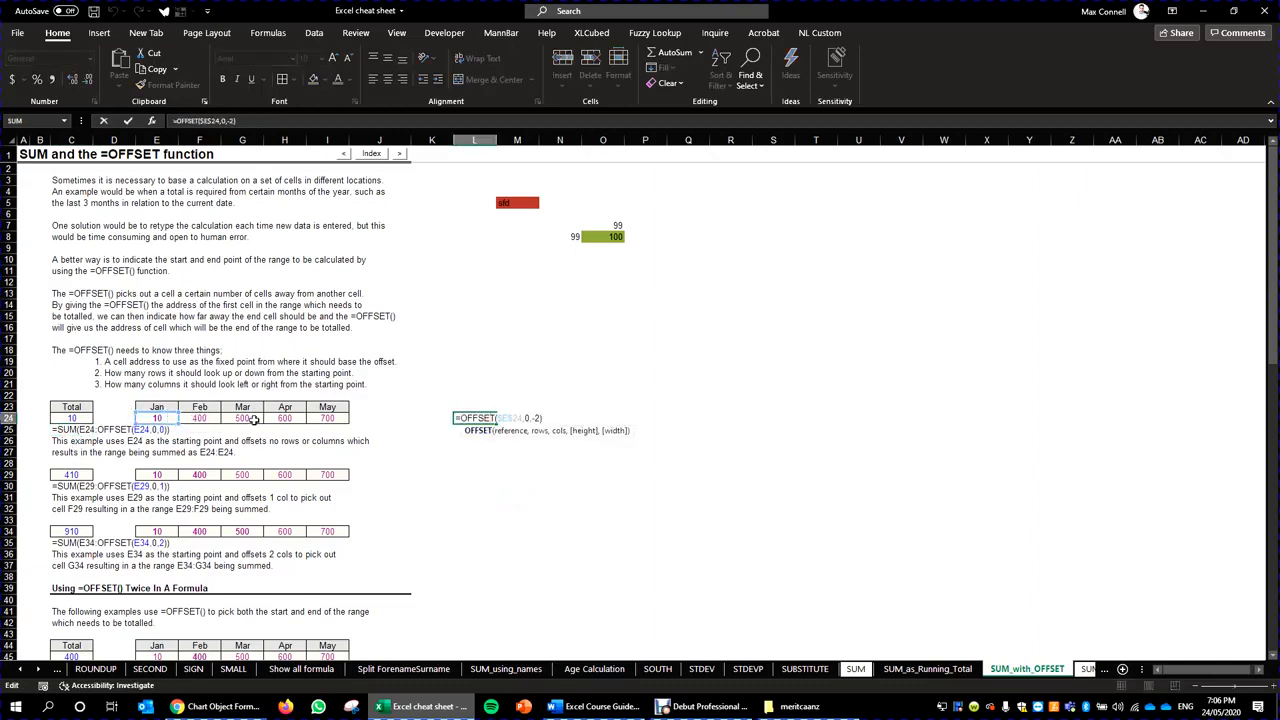
key("Escape")
Enter an OFFSET formula in L29 based on absolute cell $E$29, with the rows argument left blank and a 1-column offset.
left_click(199, 478)
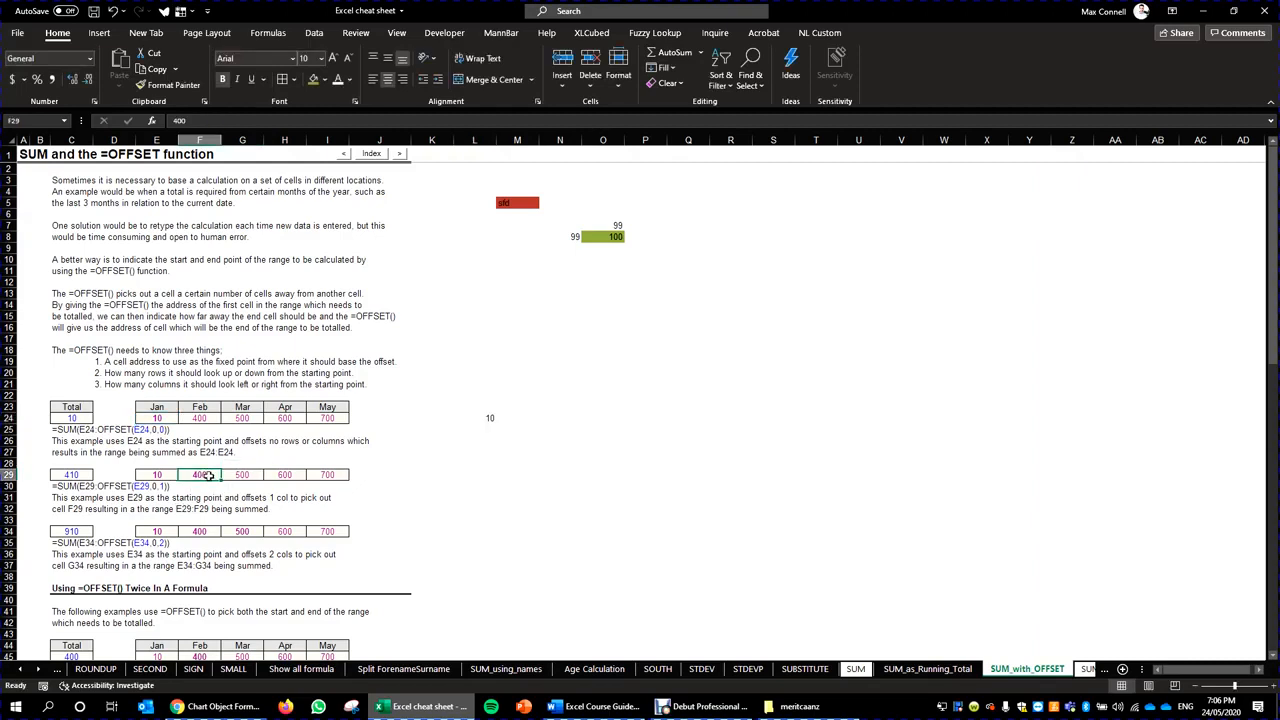
left_click(482, 409)
left_click(488, 475)
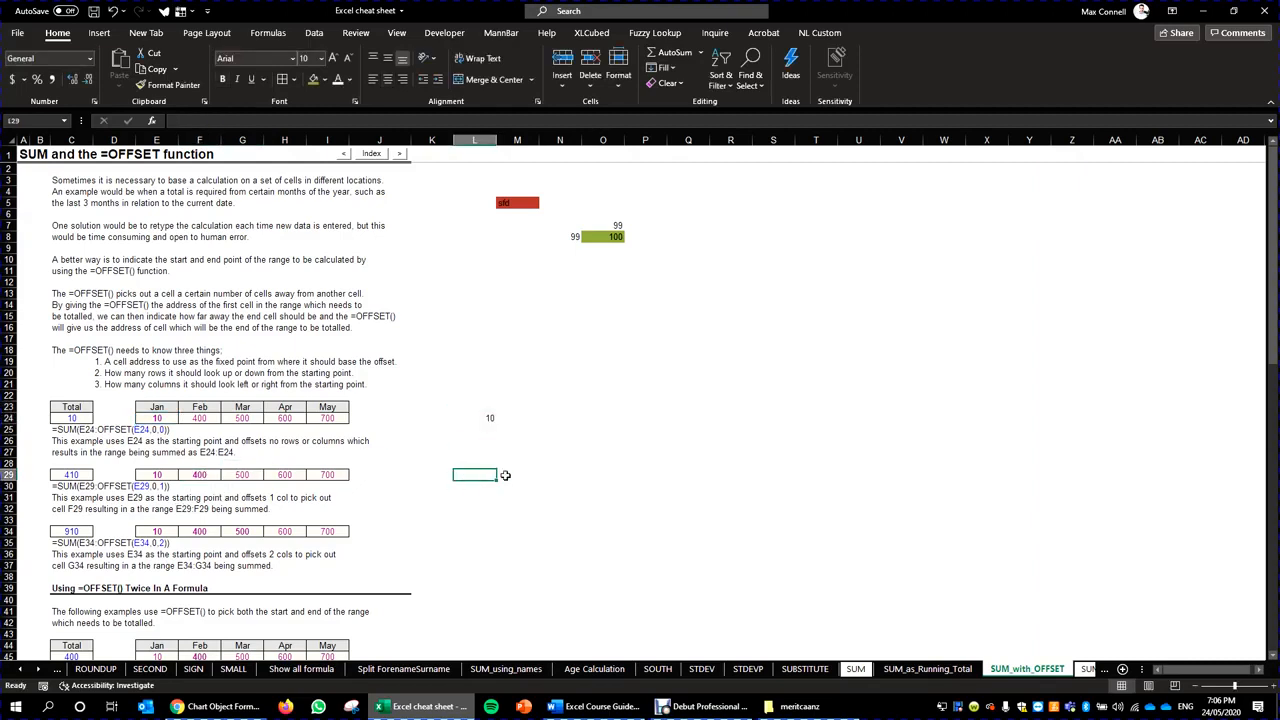
type("=offset(")
key("Left")
key("Left")
key("Left")
key("Left")
key("Left")
key("Left")
key("Left")
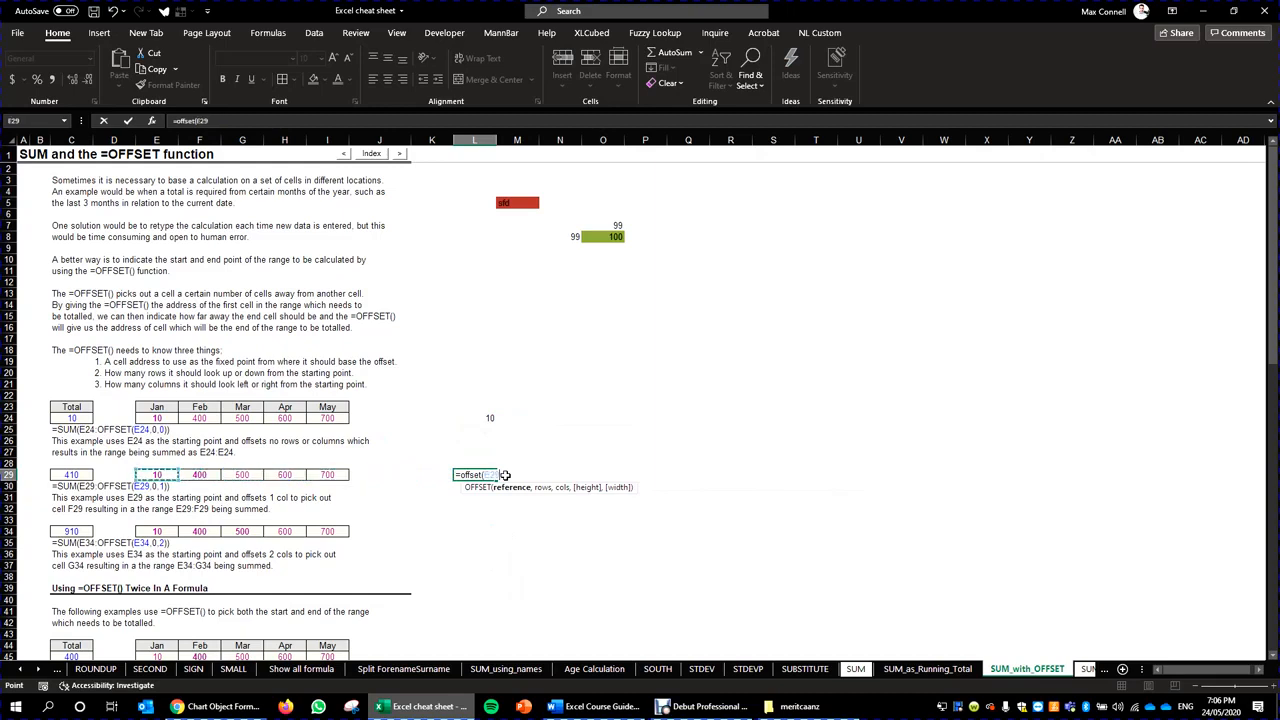
type(",")
left_click(490, 475)
key("F4")
left_click(529, 479)
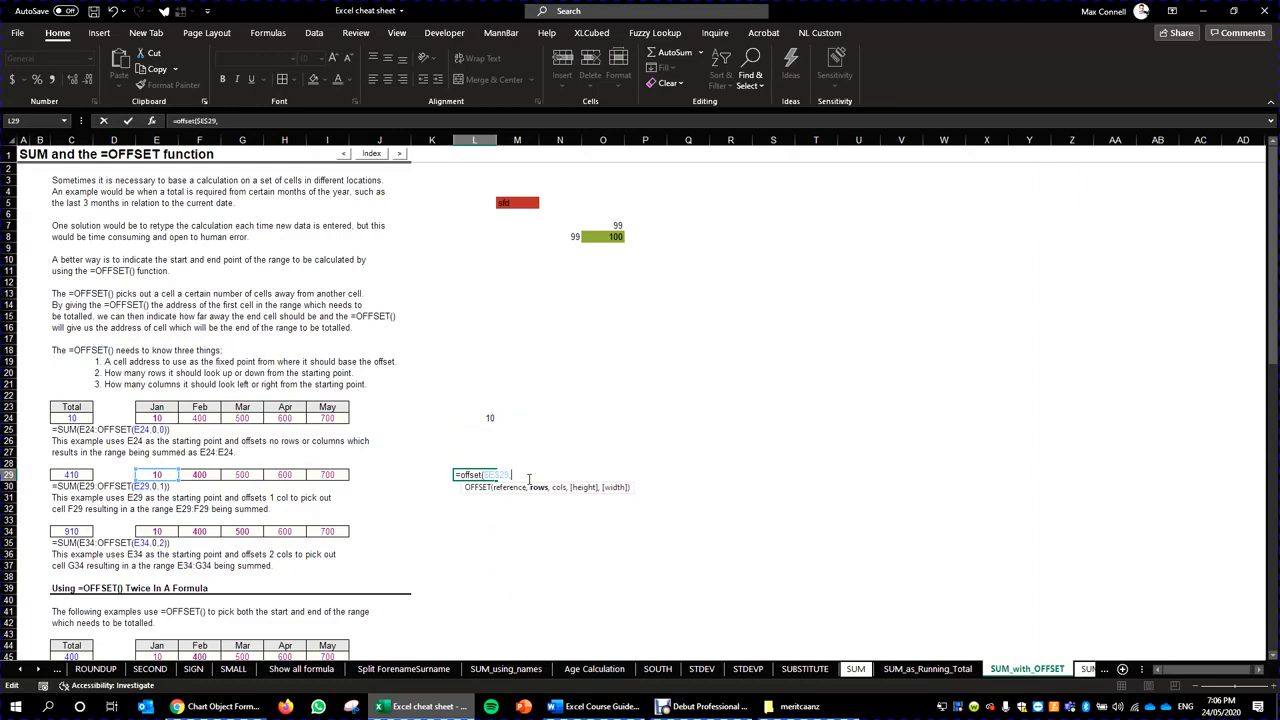
type(",1)")
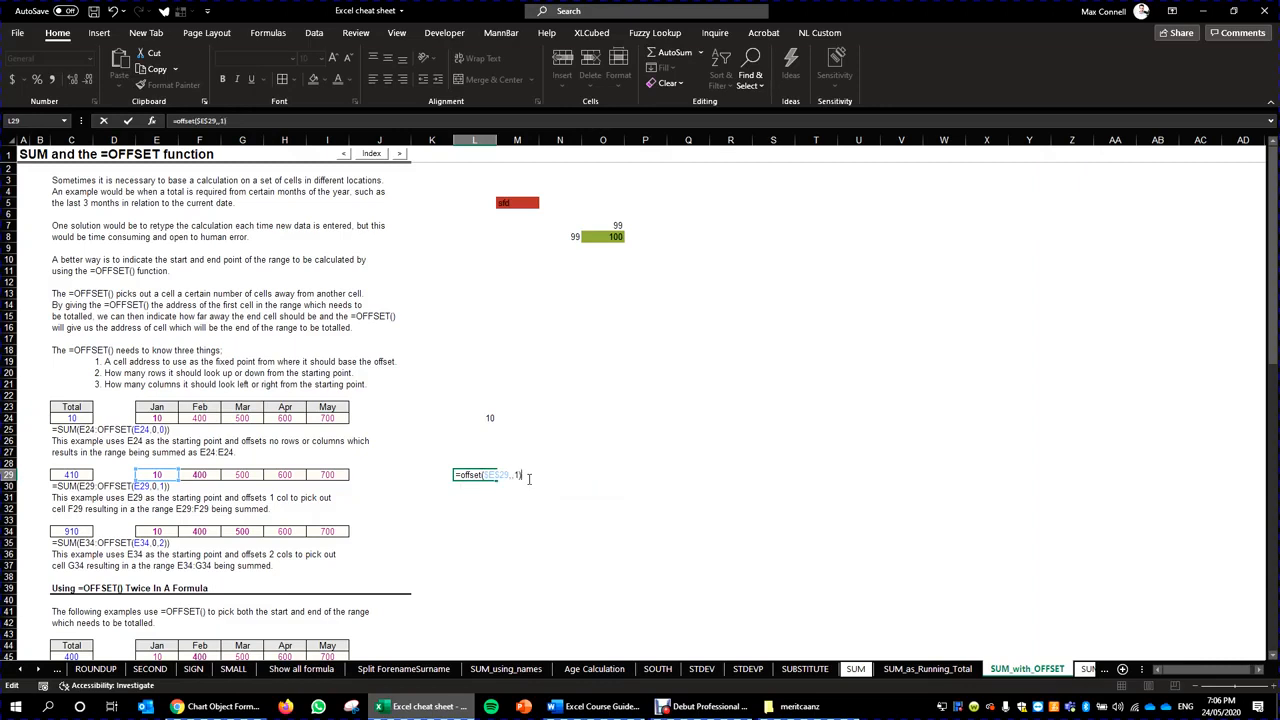
key("ctrl+Return")
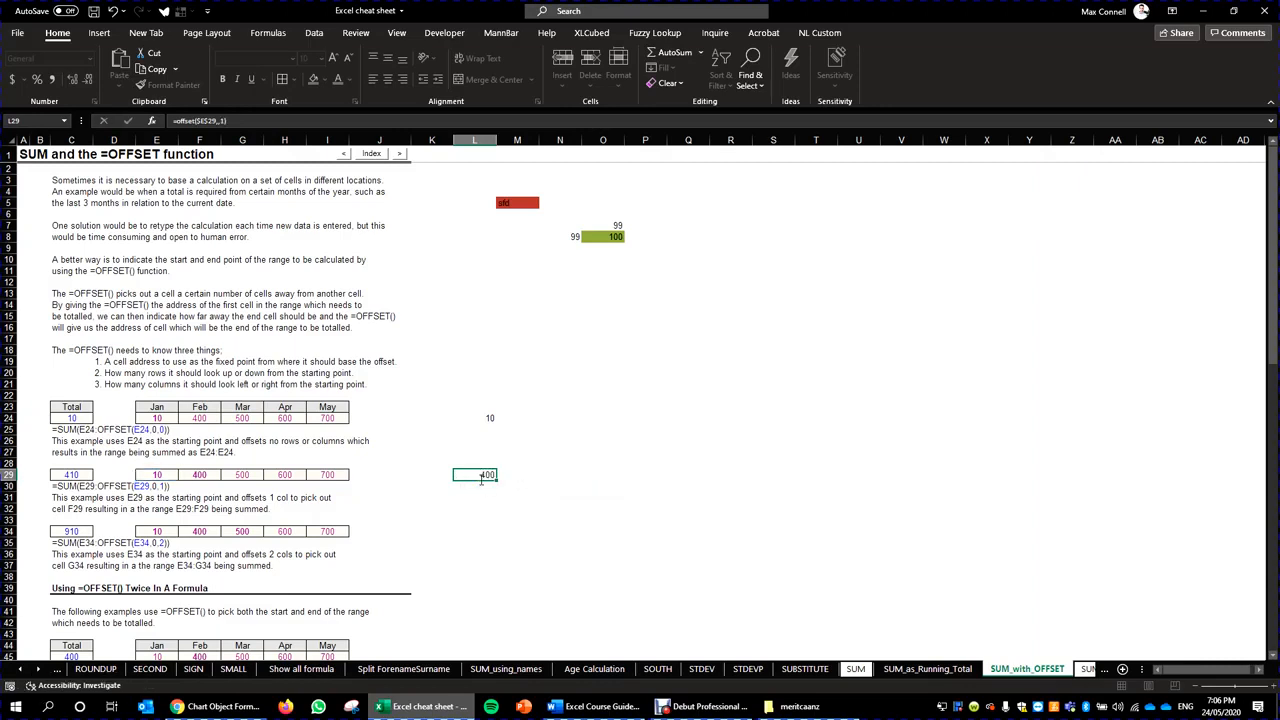
Extend L29's formula to sum from E29 to the offset cell, as =SUM(E29:OFFSET($E$29,,1)).
left_click(173, 117)
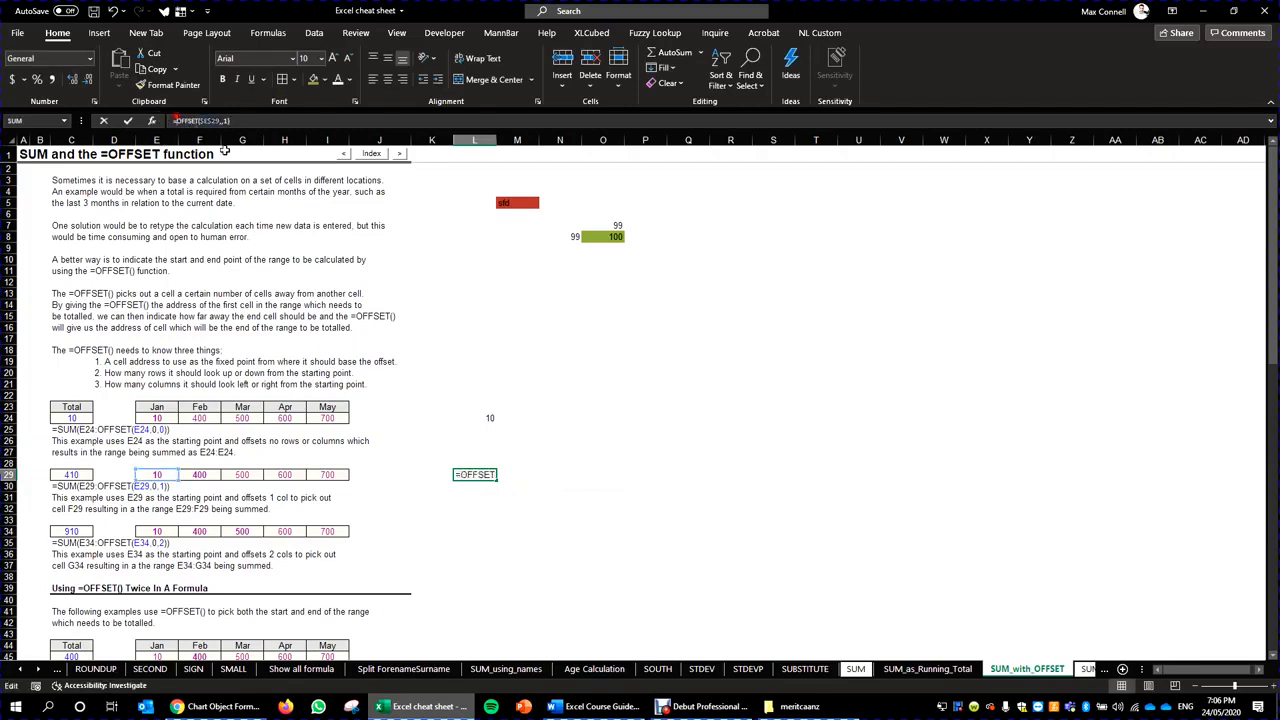
type("sum(")
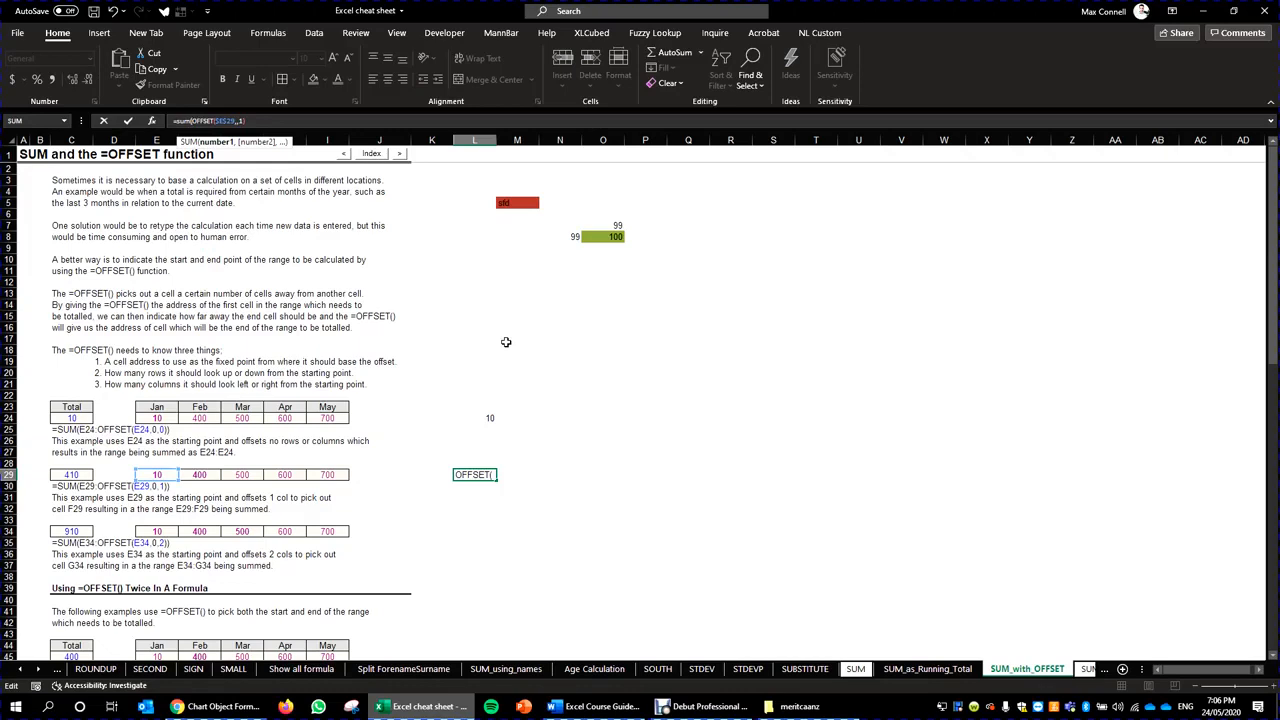
type("E29:")
left_click(328, 125)
key("ctrl+Return")
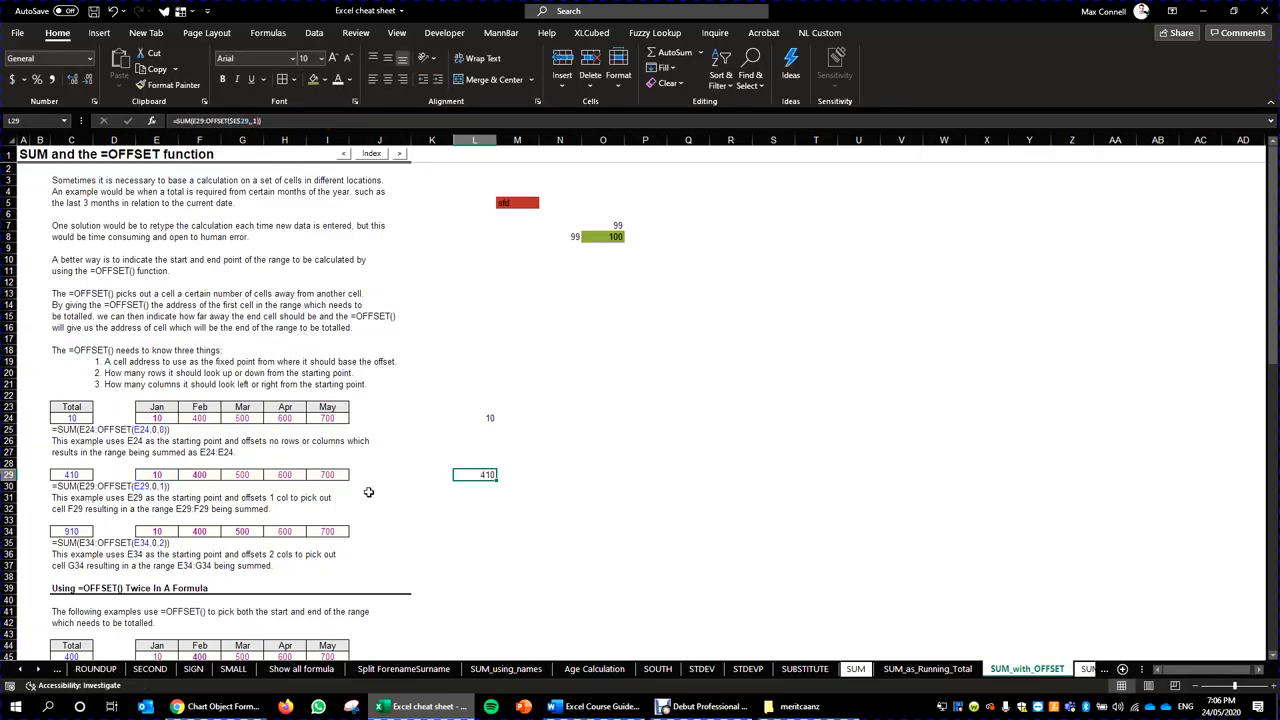
Review the references and arguments of the SUM and OFFSET formula in L29.
double_click(484, 471)
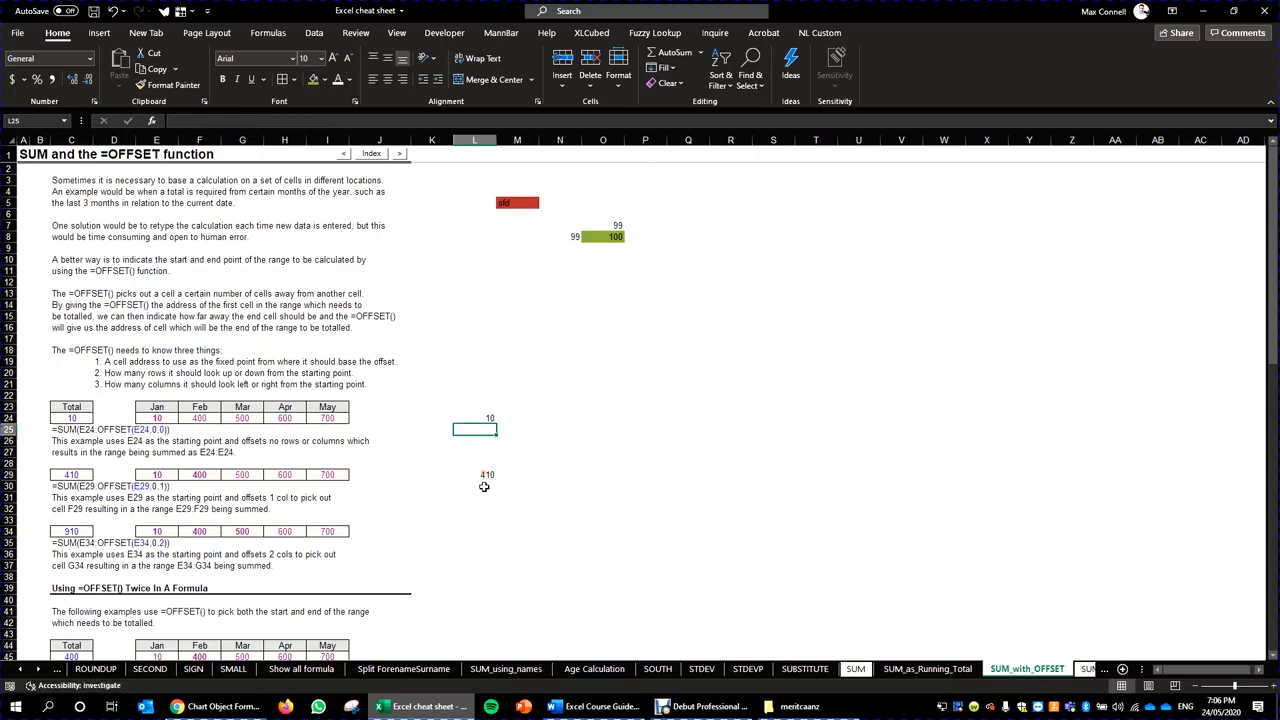
left_click(486, 476)
double_click(486, 476)
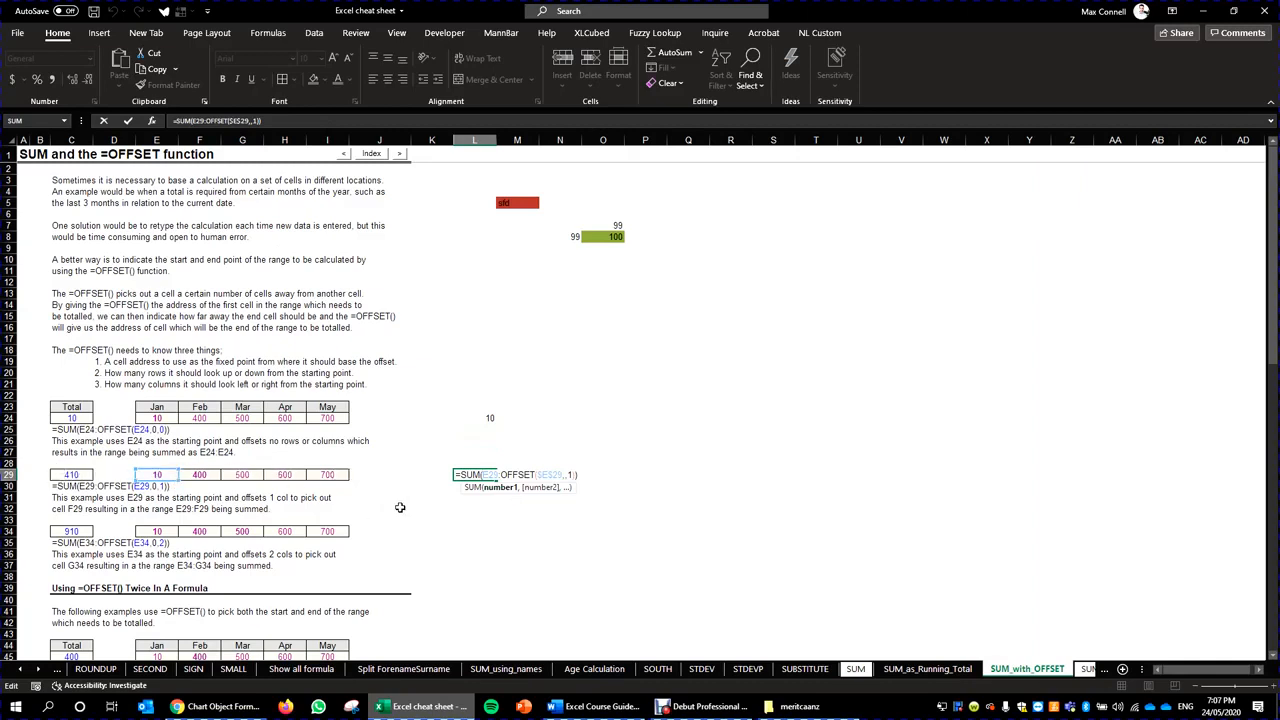
left_click(458, 554)
Examine the third example's total in C34 together with its Feb and Mar values in F34 and G34.
scroll(428, 543, "down", 2)
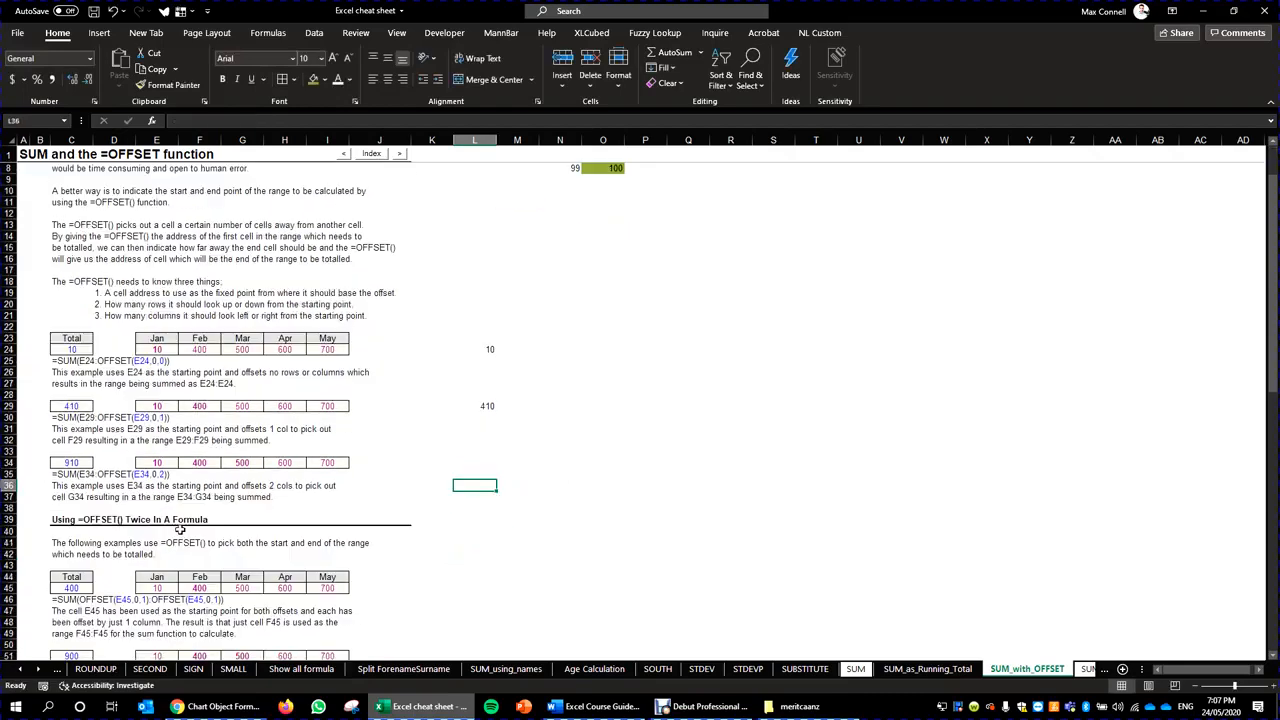
left_click(88, 462)
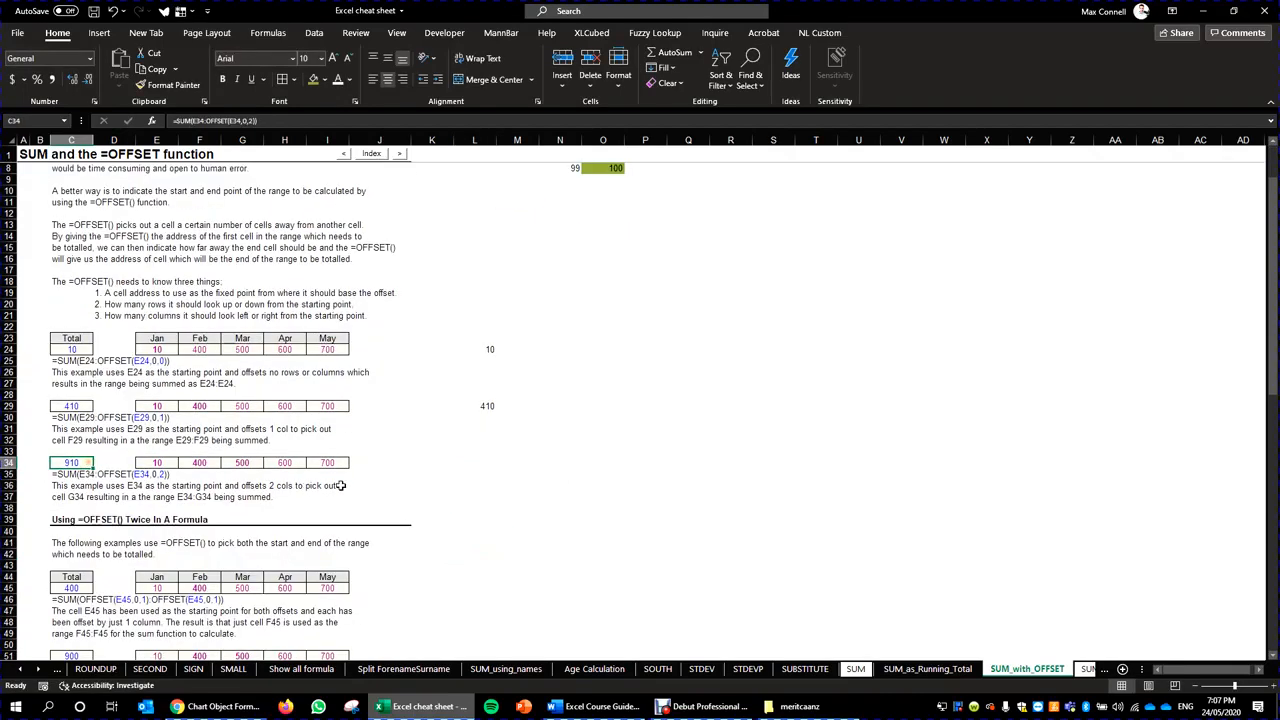
left_click(201, 463, "ctrl")
left_click(246, 463, "ctrl")
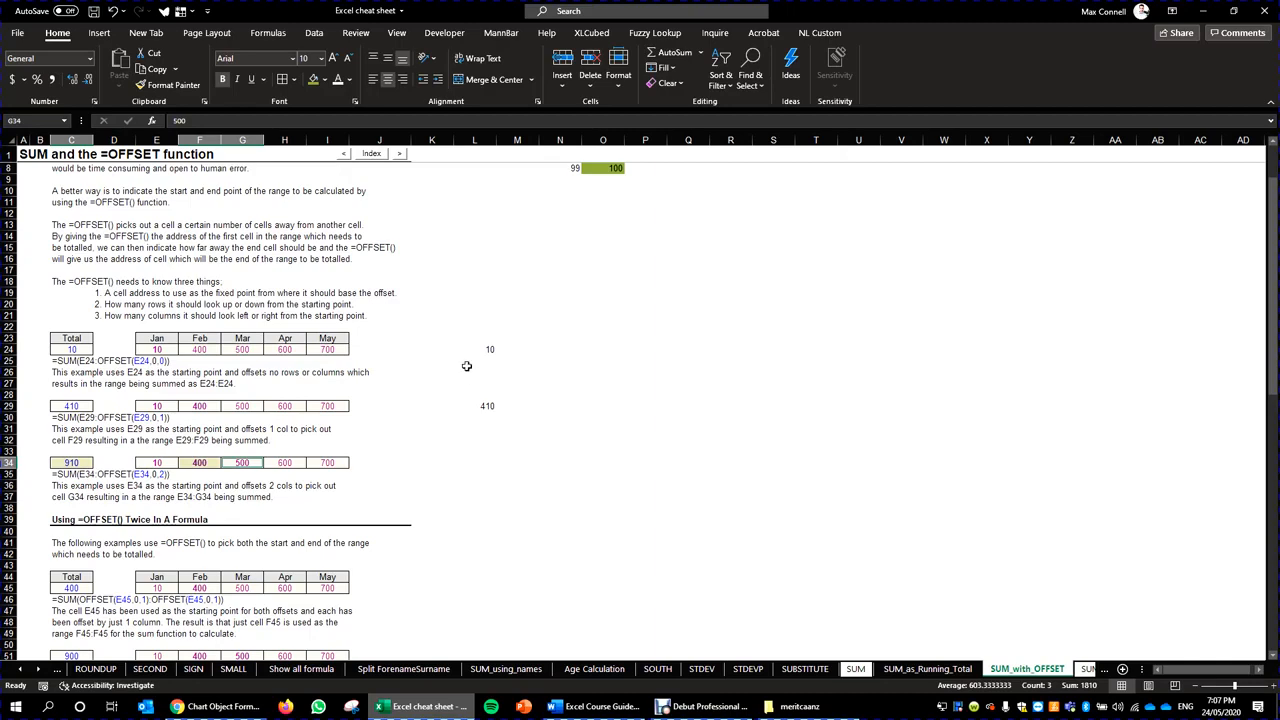
Enter an OFFSET formula in L34 based on absolute cell $E$34, with the rows argument left blank and a 2-column offset.
left_click(486, 396)
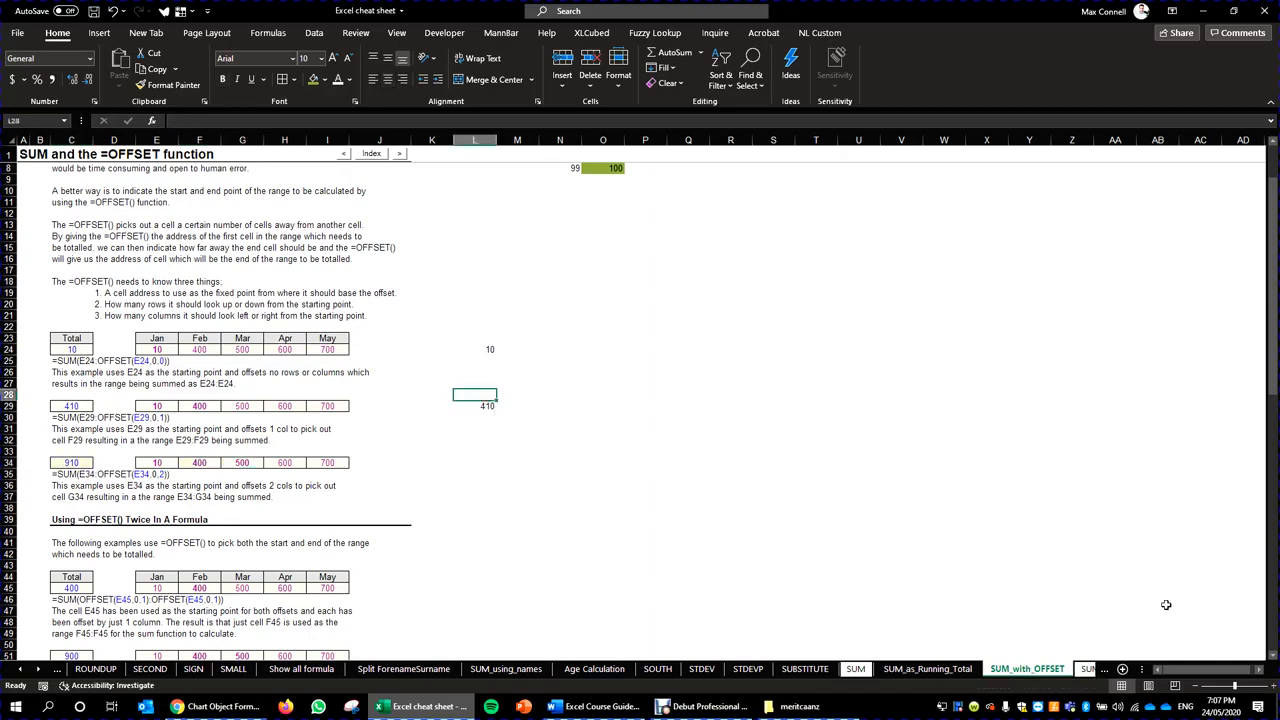
key("Down")
key("Down")
key("Down")
key("Down")
key("Down")
key("Down")
type("=")
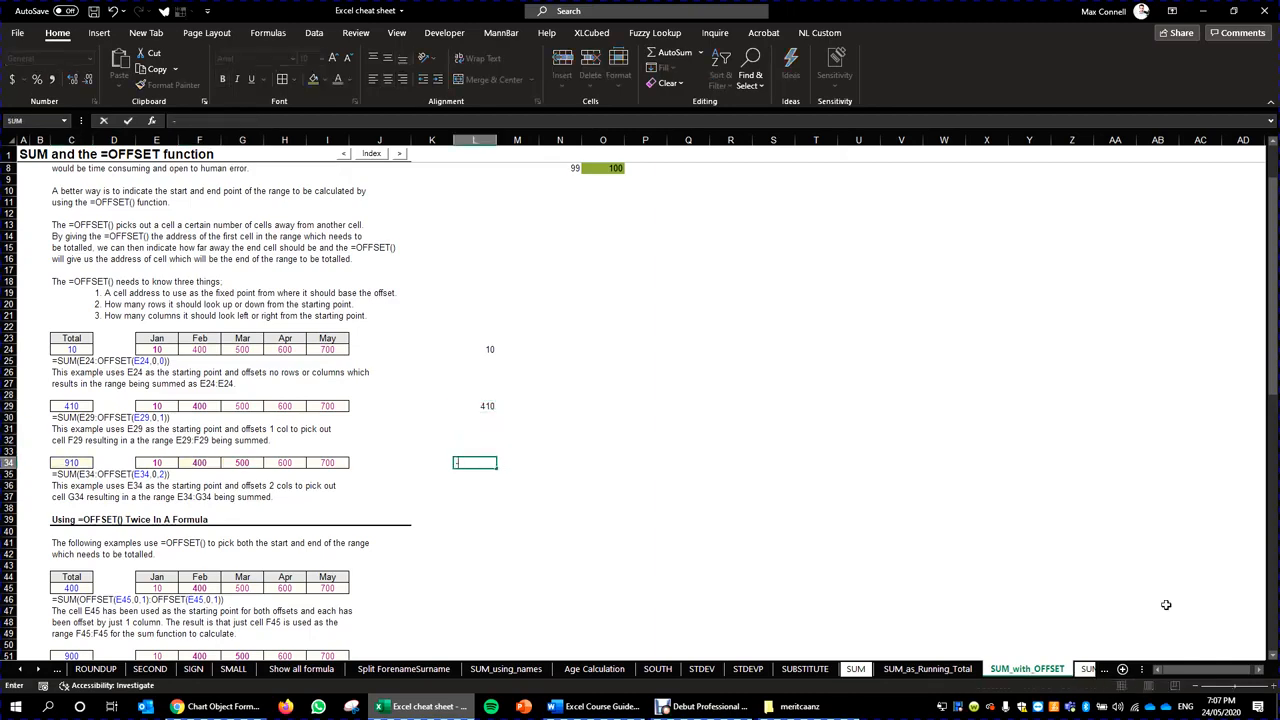
type("offset(")
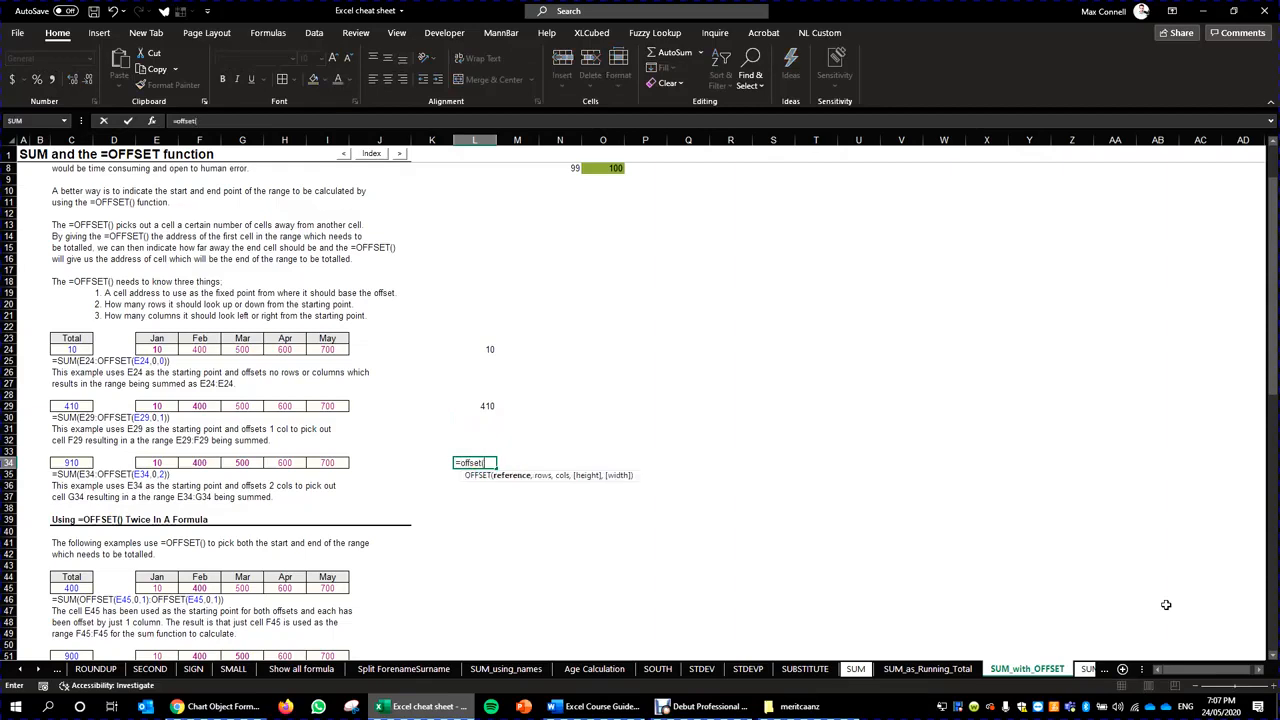
left_click(150, 462)
key("F4")
type(",")
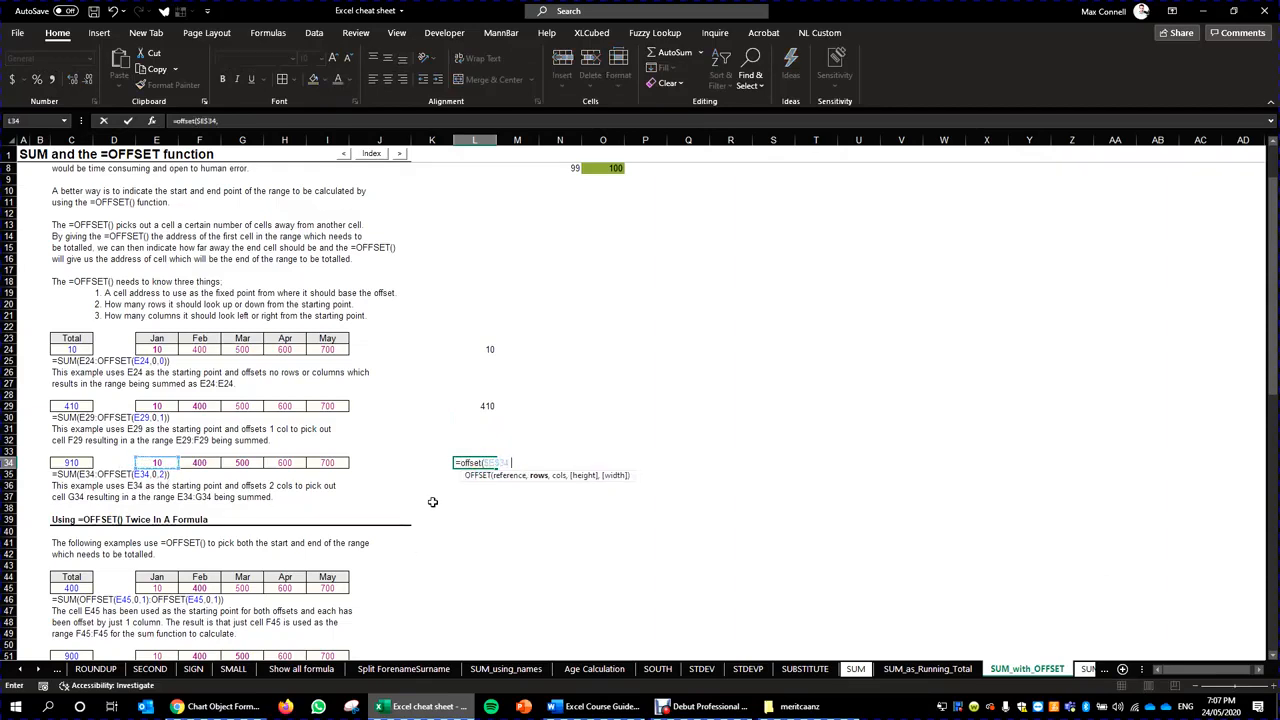
type(",2)")
key("BackSpace")
type(")")
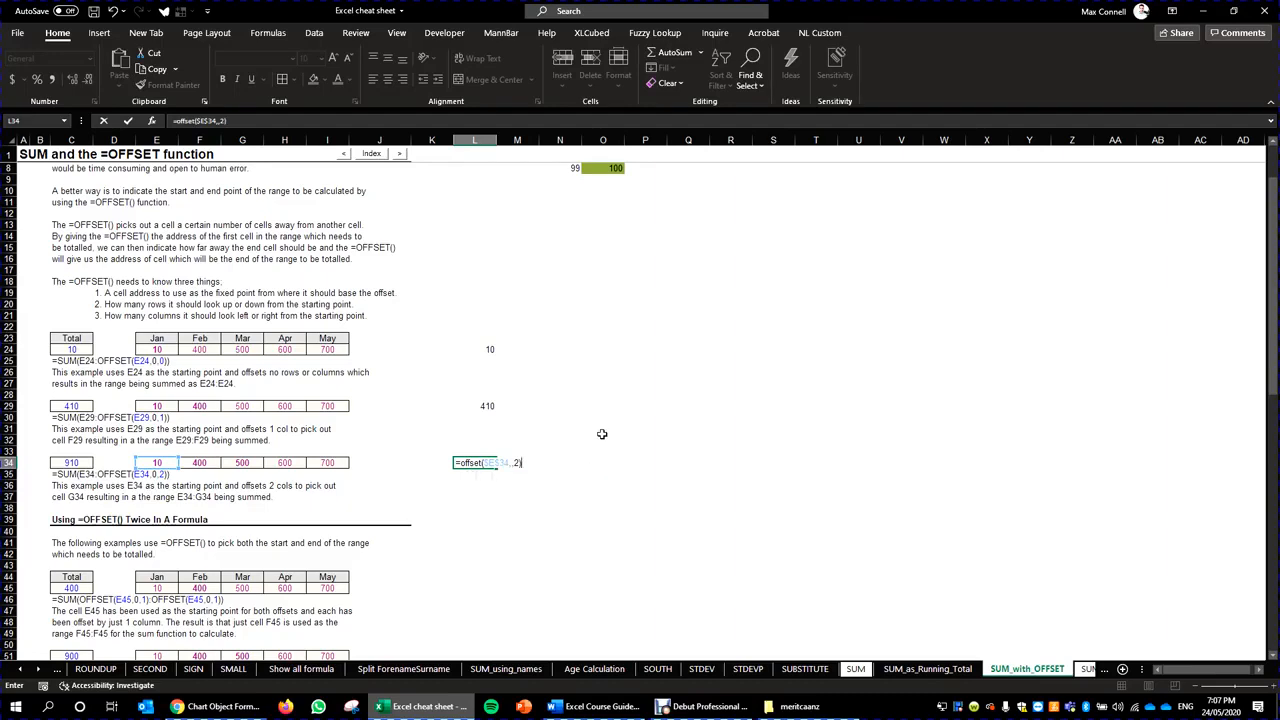
key("ctrl+Return")
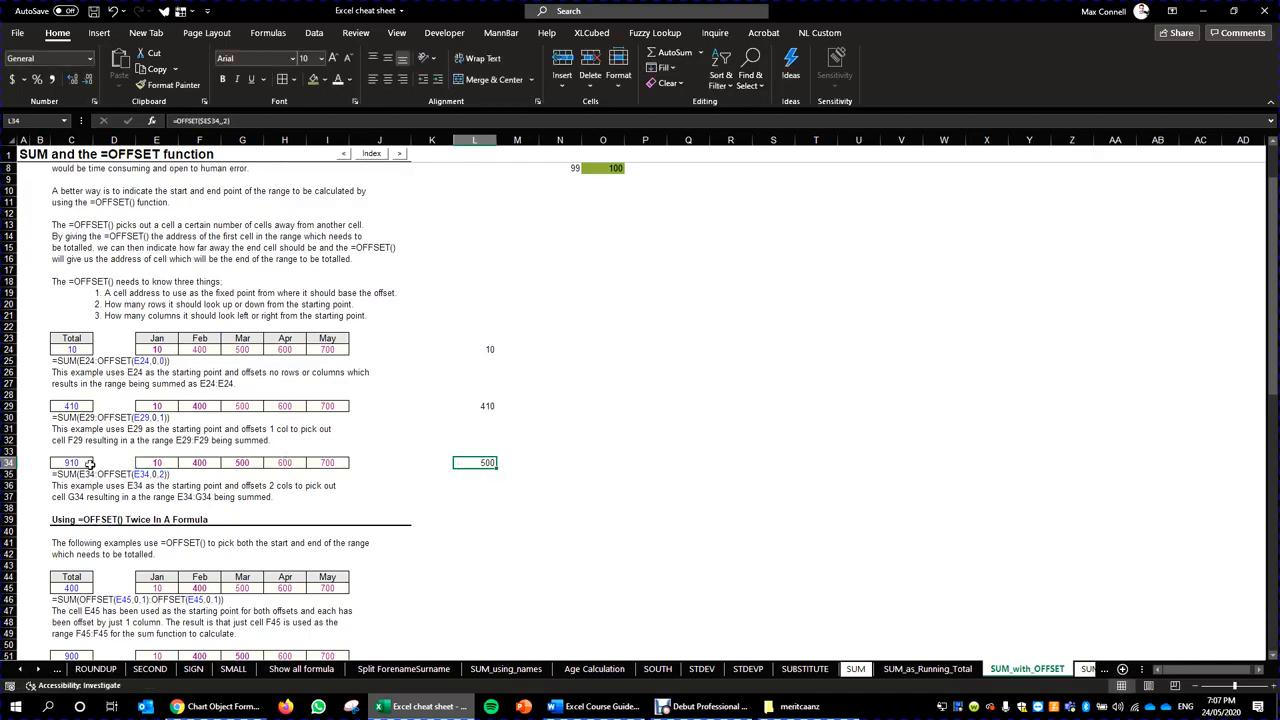
left_click(143, 466)
left_click(246, 464)
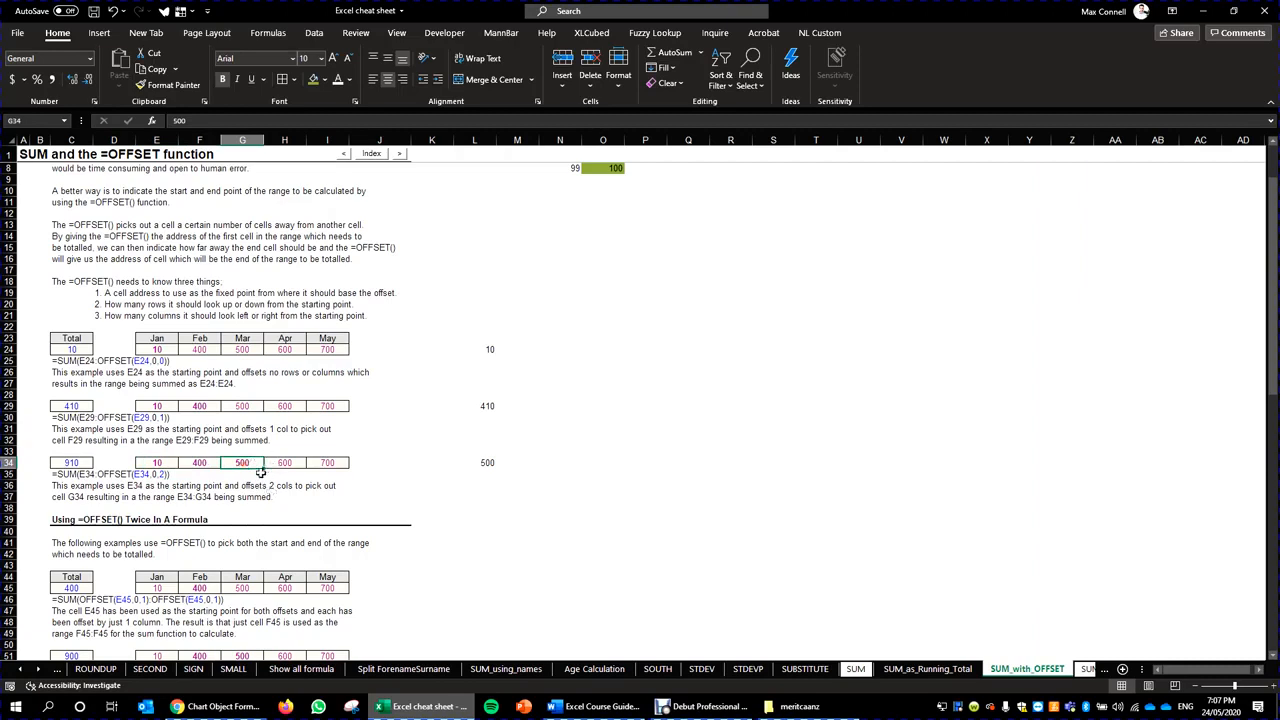
Extend L34's formula to sum from C34 to the offset cell, as =SUM(C34:OFFSET($E$34,,2)).
left_click(466, 463)
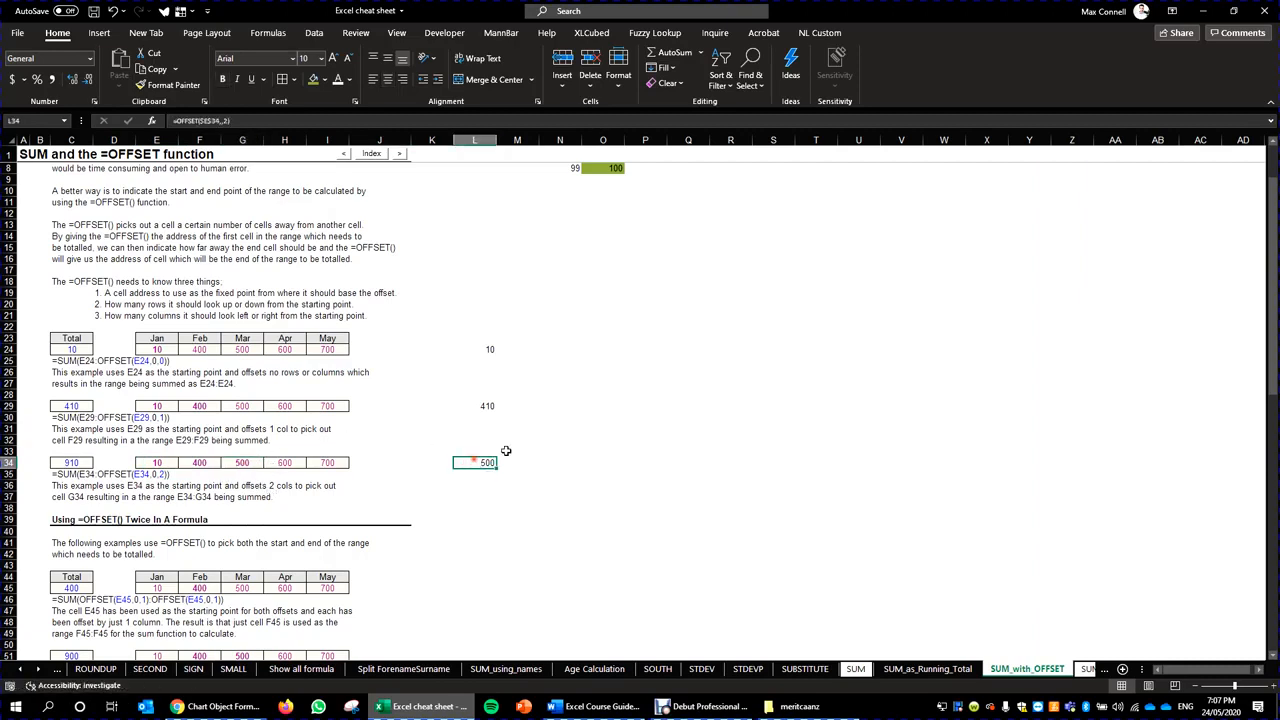
key("F2")
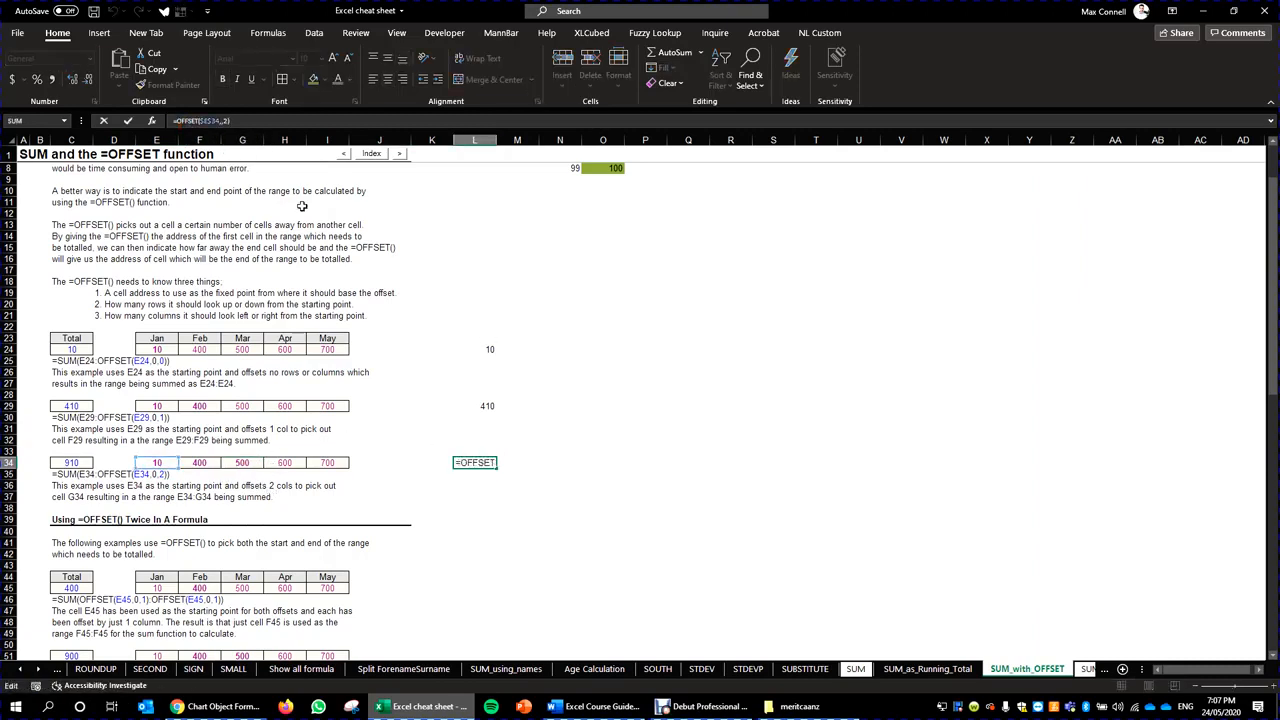
type("sum(")
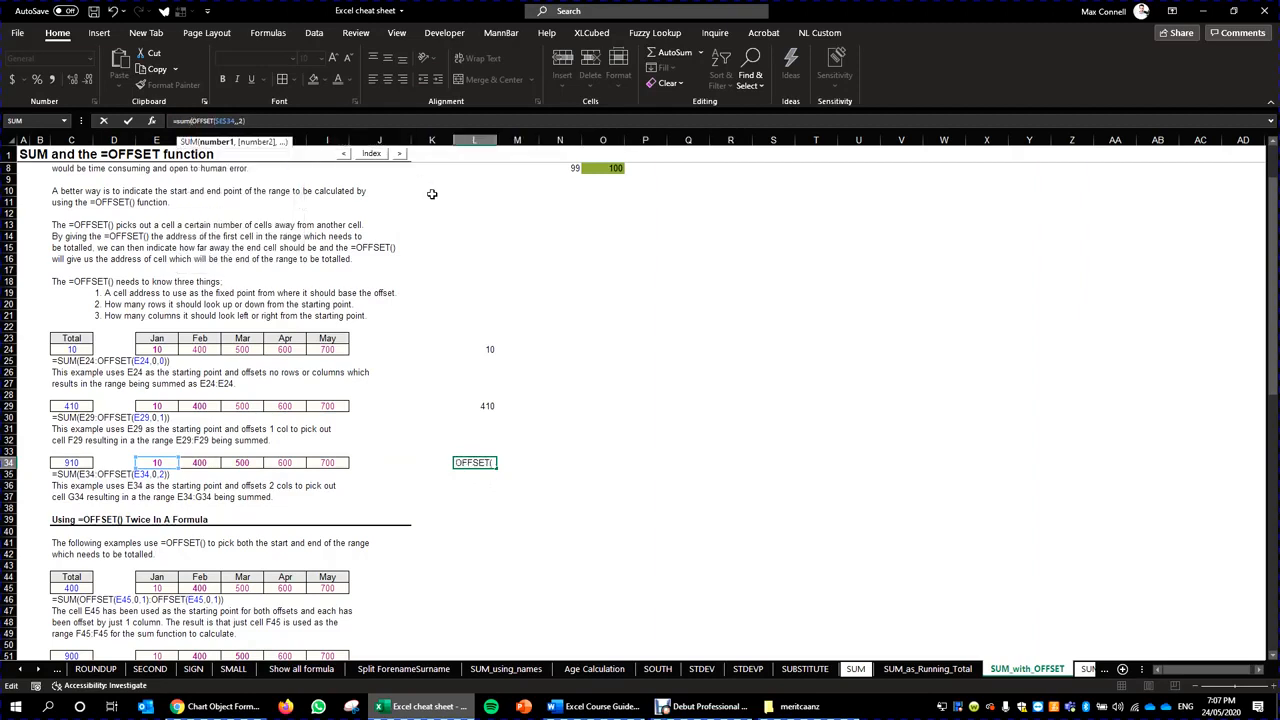
left_click(71, 462)
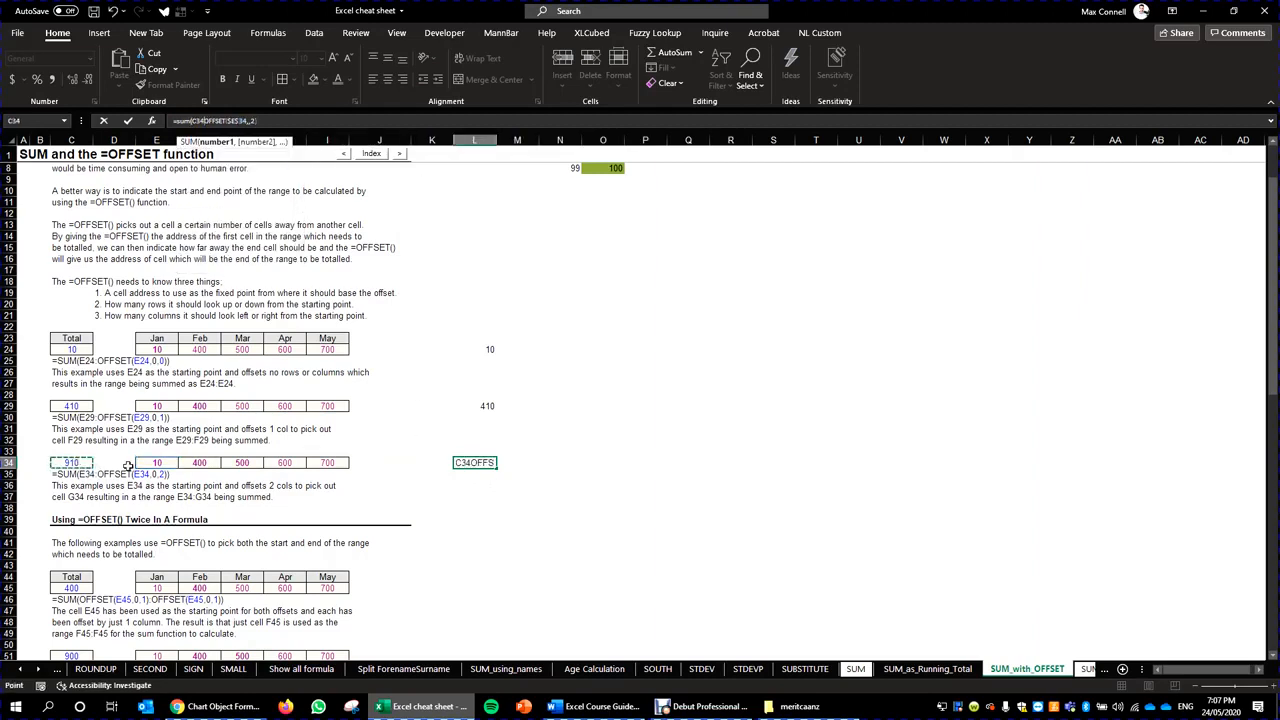
key("F8")
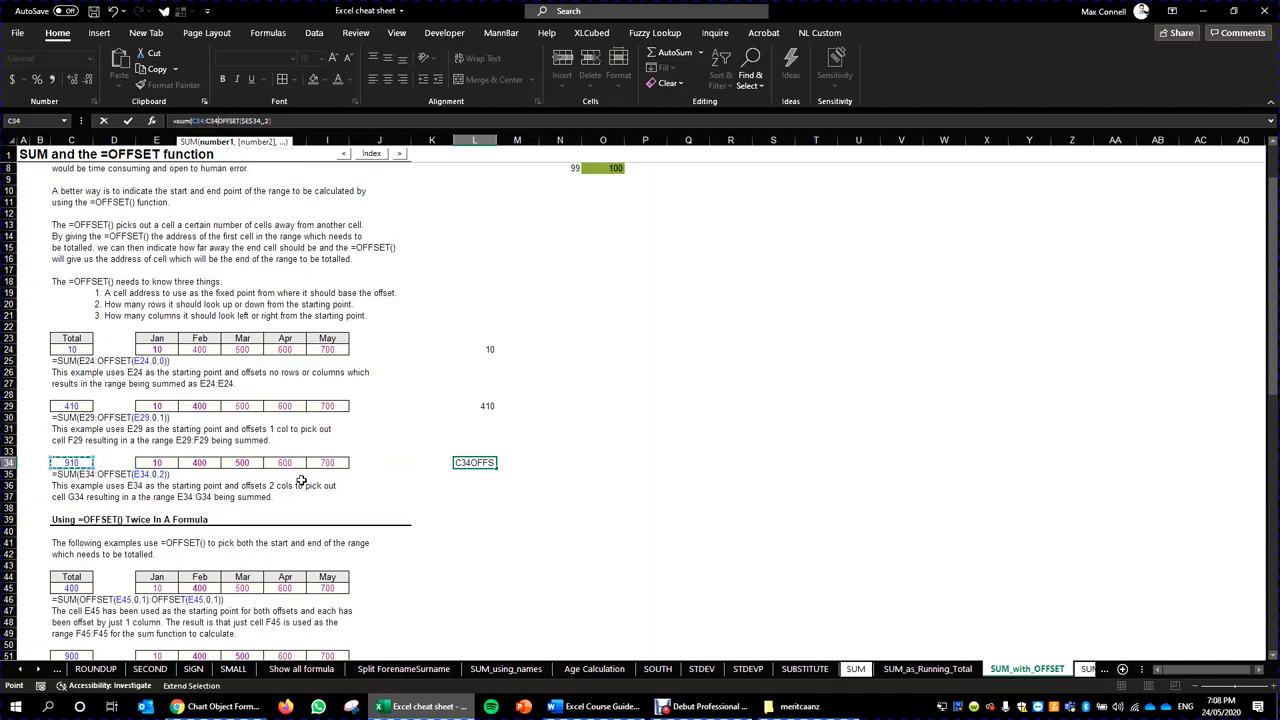
key("BackSpace")
key("BackSpace")
key("BackSpace")
key("BackSpace")
key("BackSpace")
key("BackSpace")
key("BackSpace")
type("E34:")
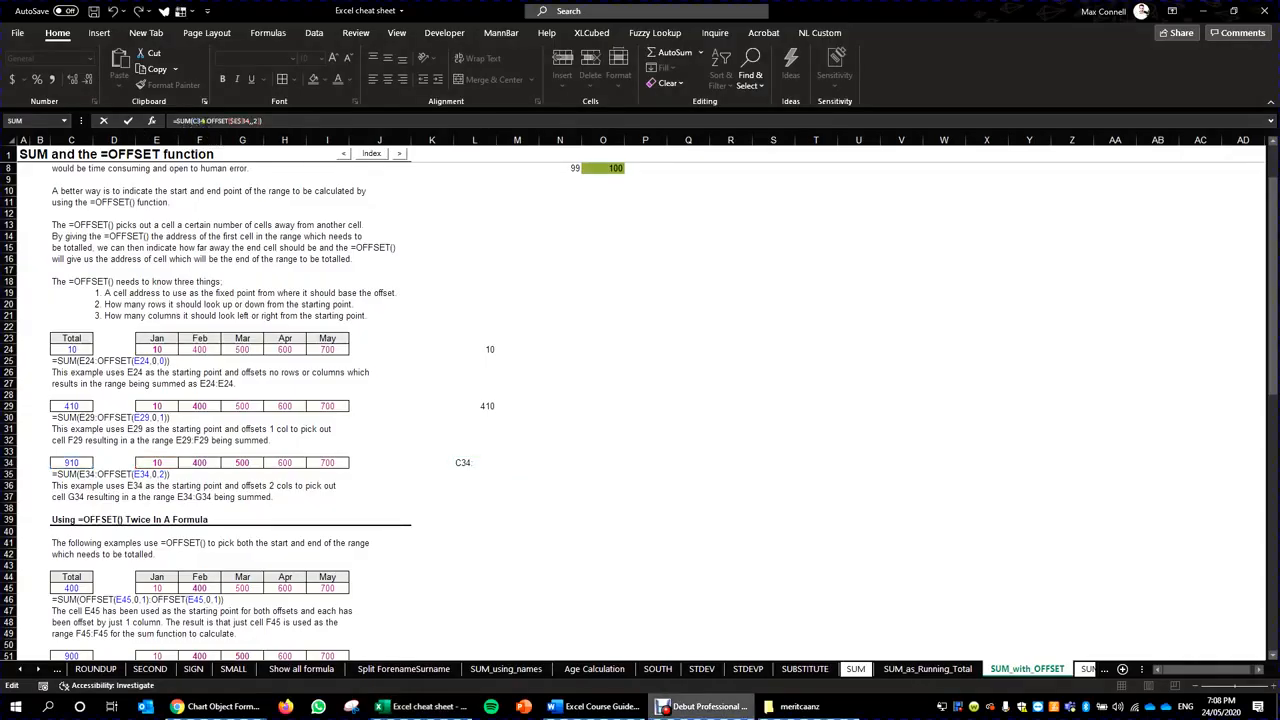
Change the start of the summed range in L34's formula to E34, giving =SUM(E34:OFFSET($E$34,,2)).
left_click(201, 121)
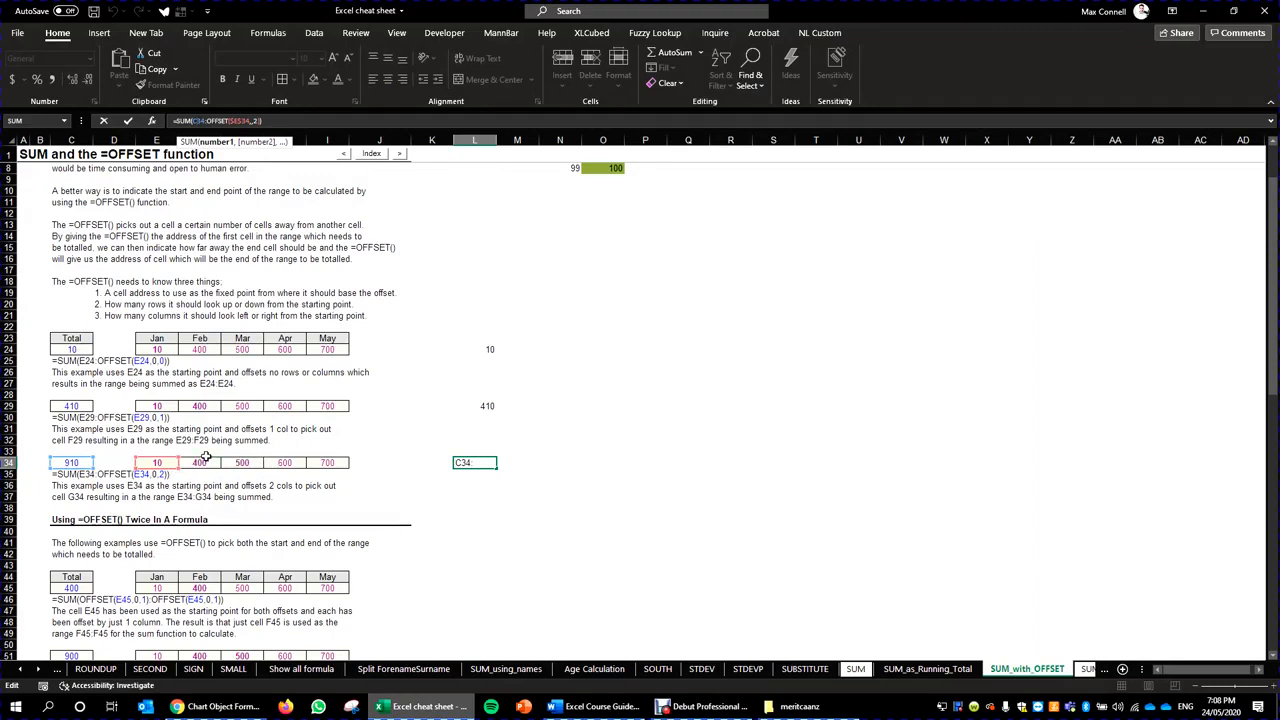
key("Escape")
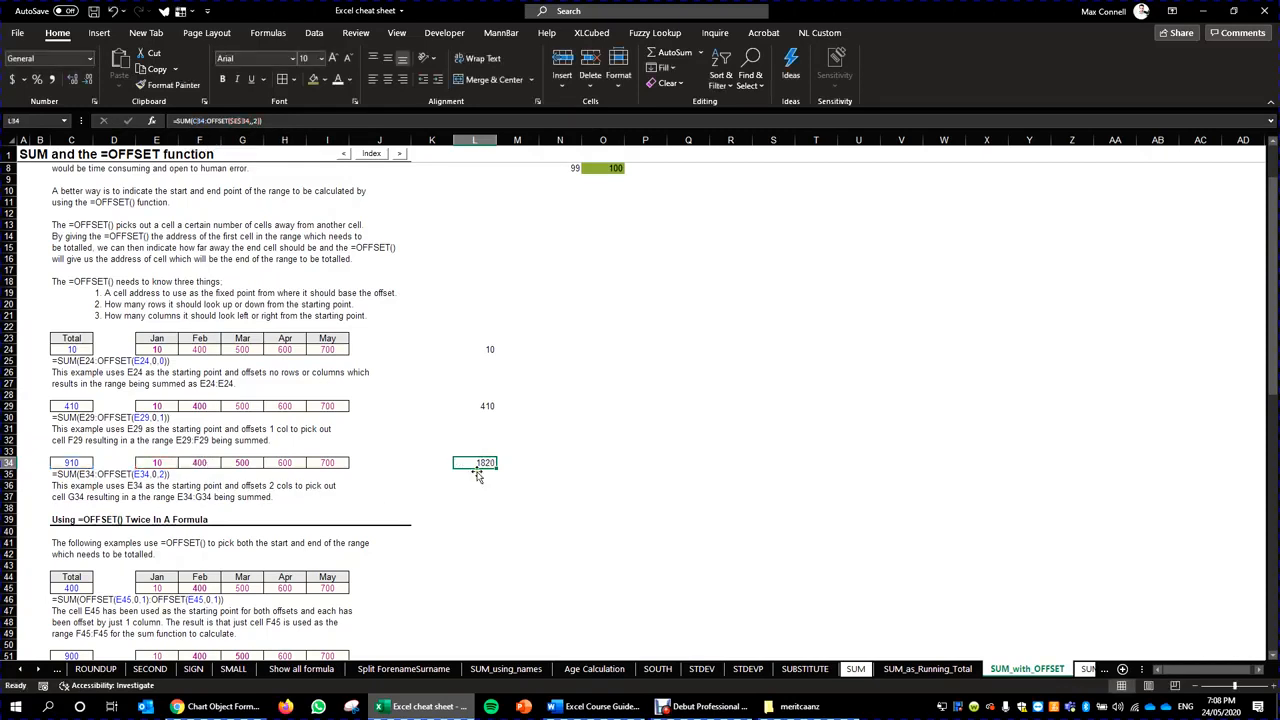
left_click(487, 462)
double_click(487, 462)
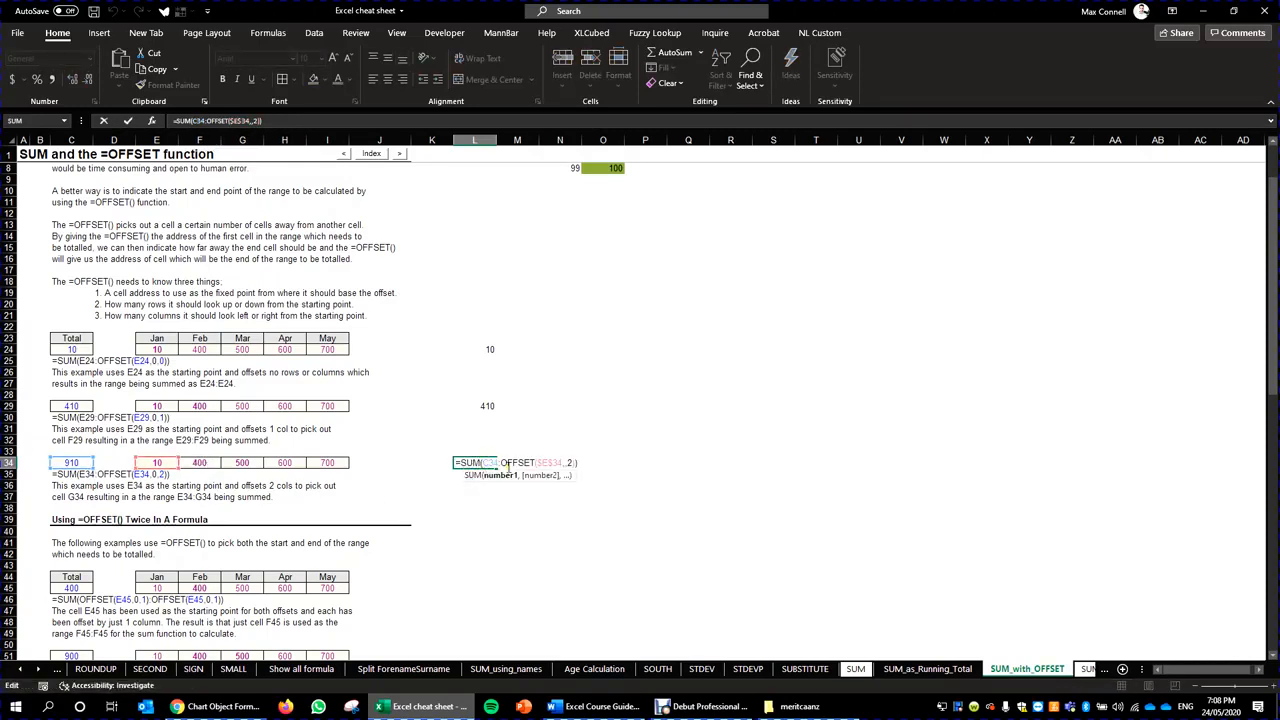
type("e")
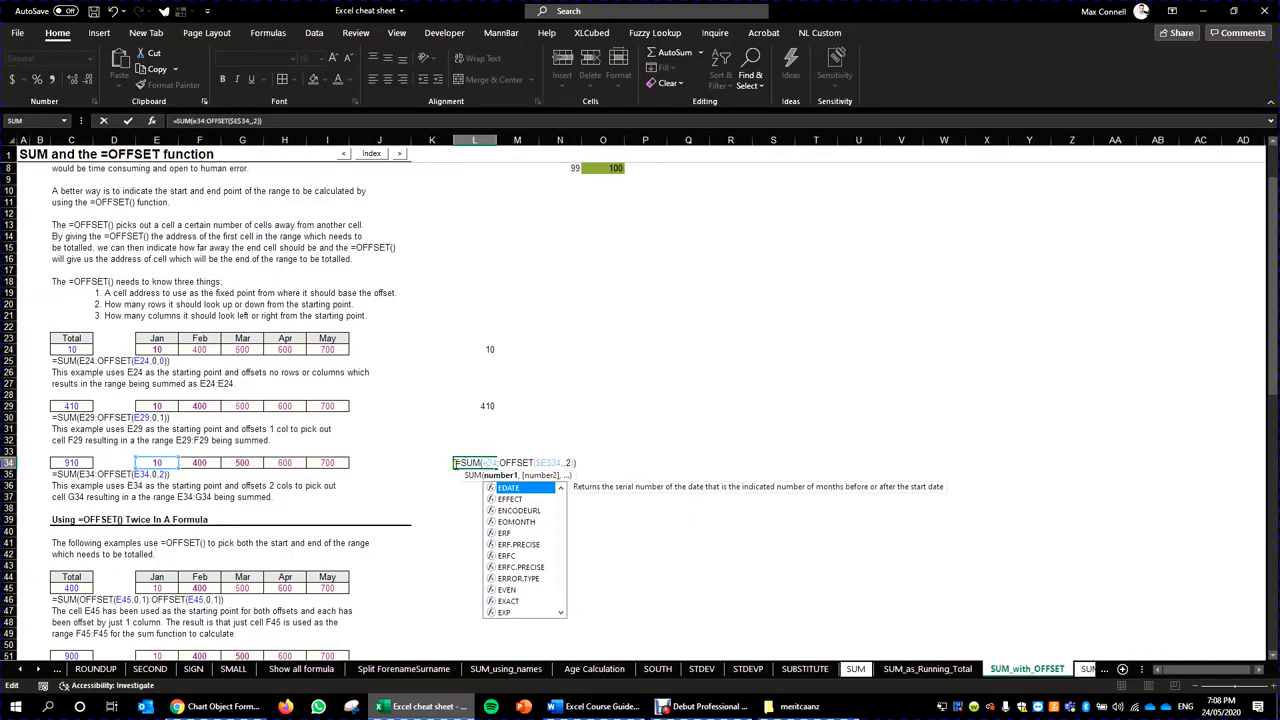
key("ctrl+Return")
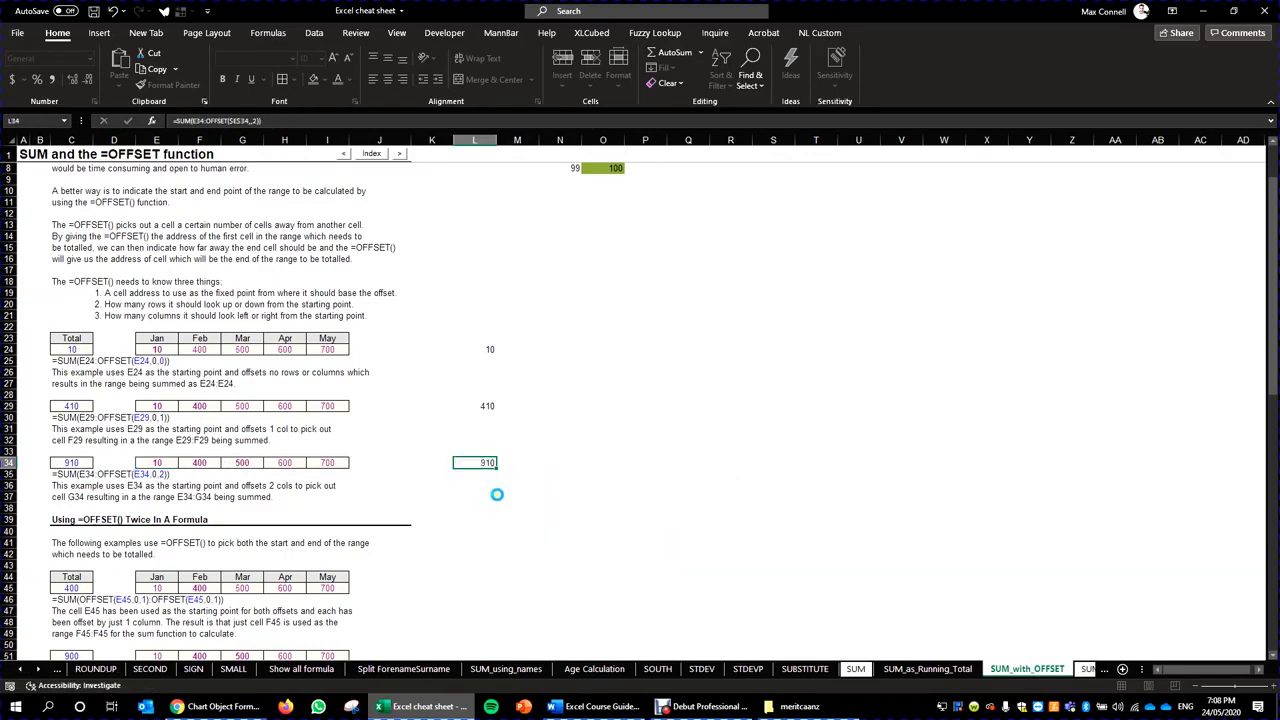
left_click(497, 495)
type("=sum(")
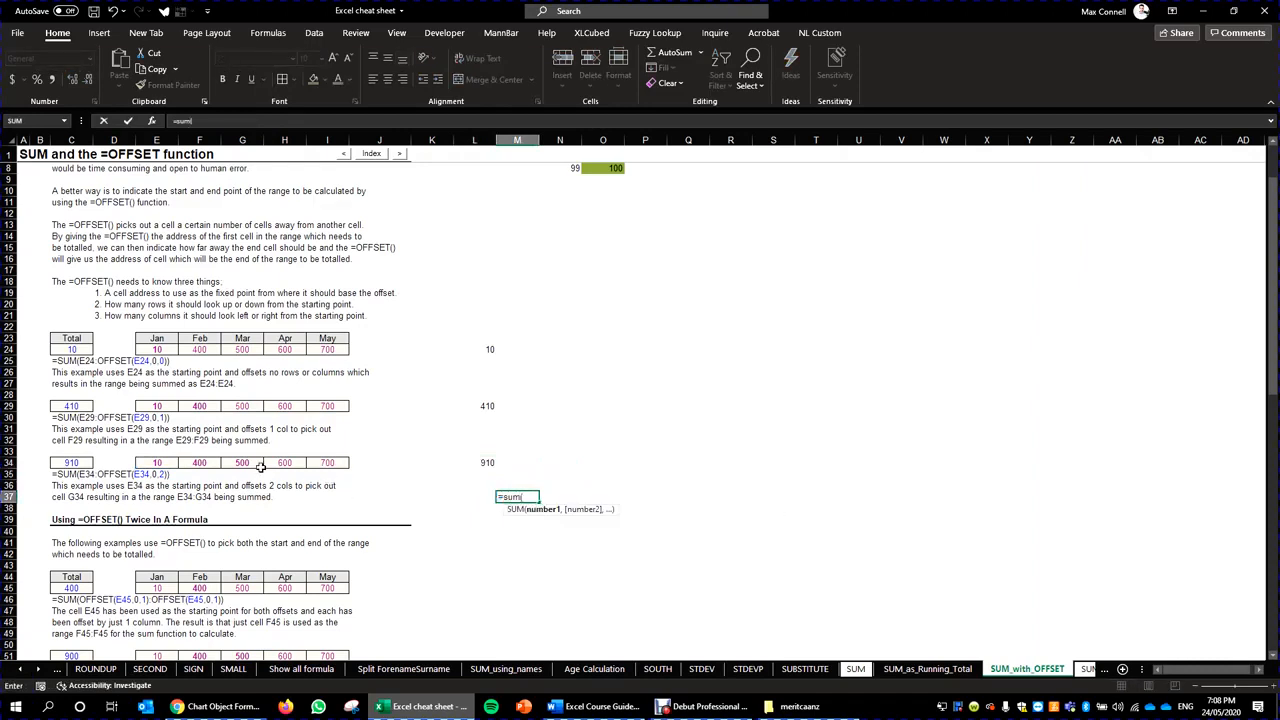
left_click(144, 462)
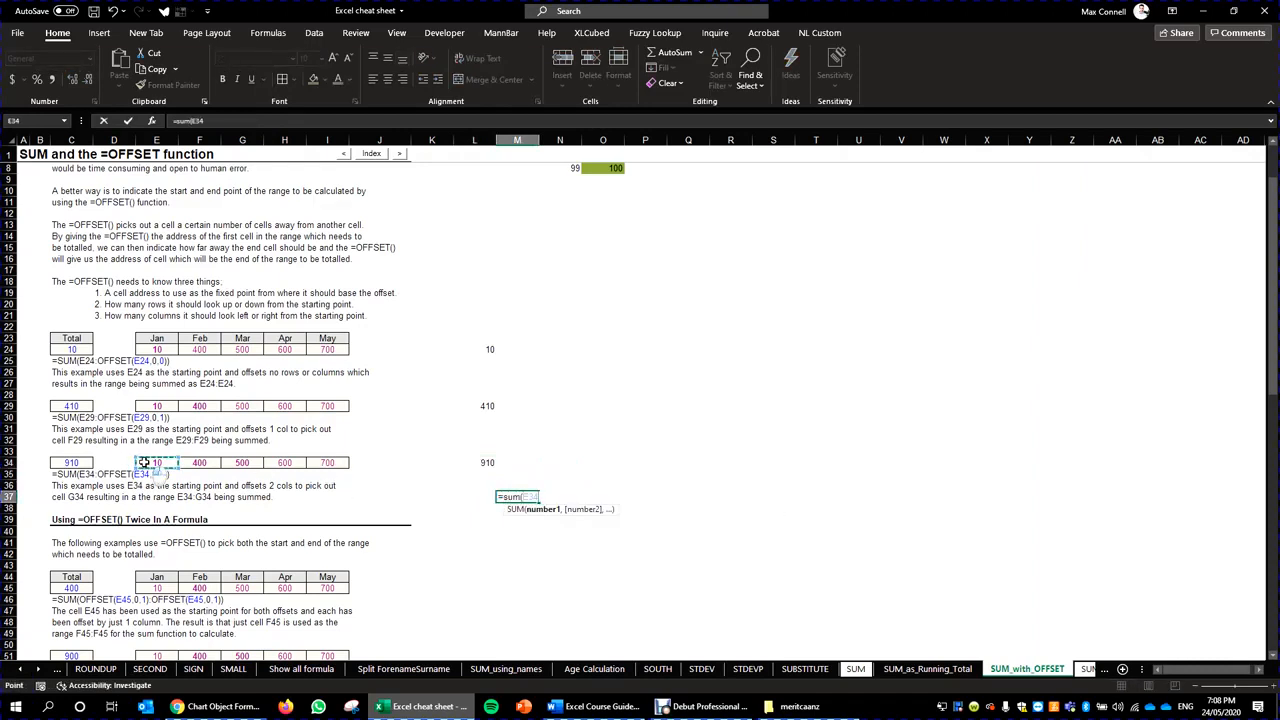
left_click_drag(144, 462, 258, 463)
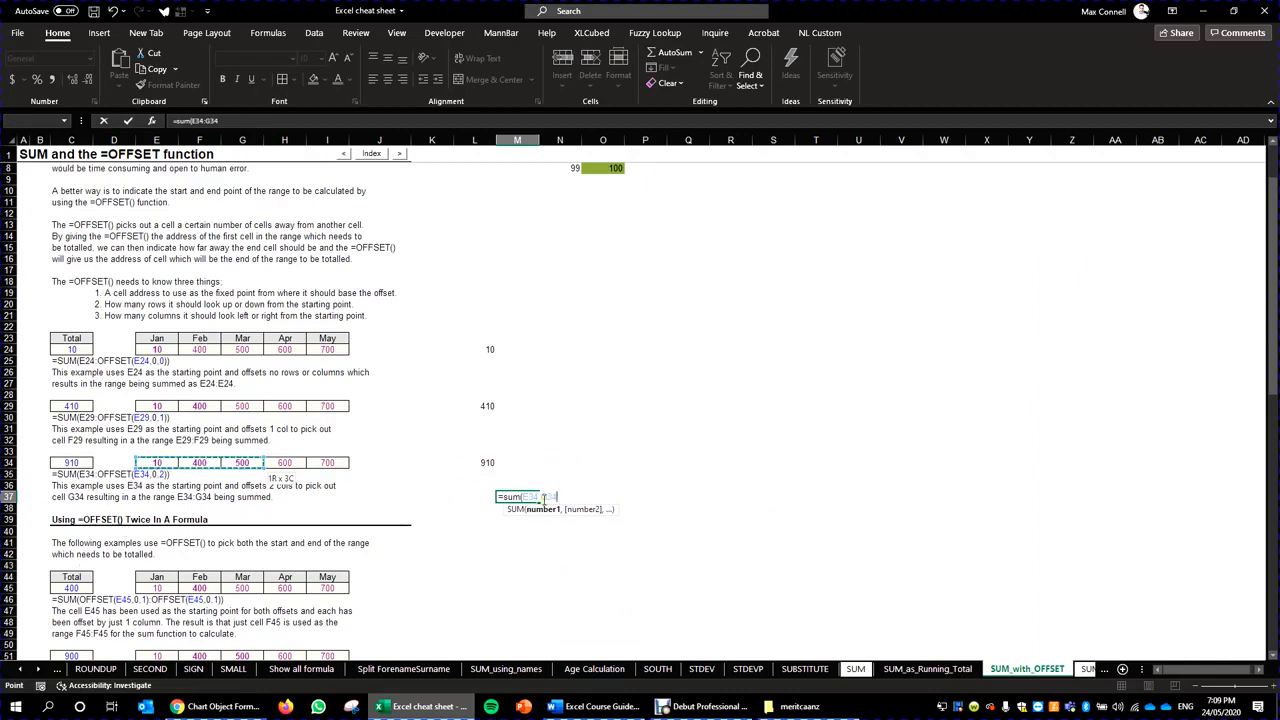
key("Escape")
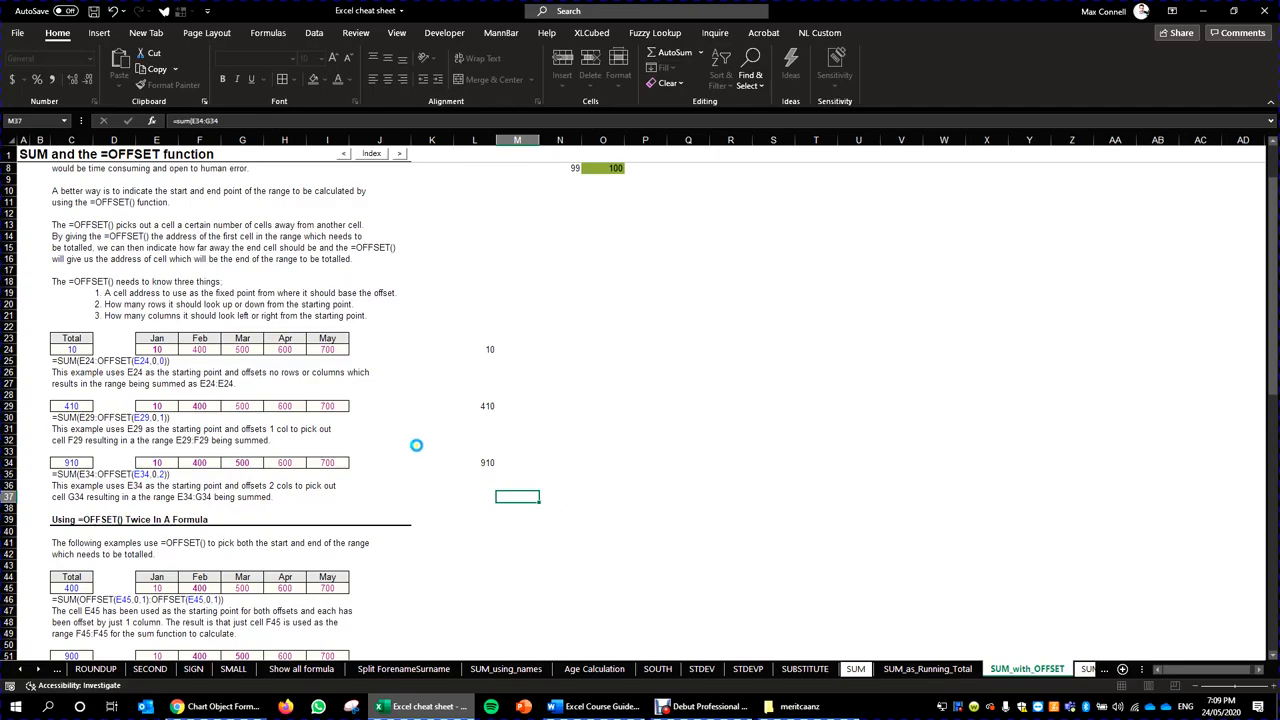
Examine the examples that use OFFSET twice in a formula, tracing the summed range F57:H57 from starting cell E57.
scroll(424, 432, "down", 3)
scroll(494, 266, "down", 11)
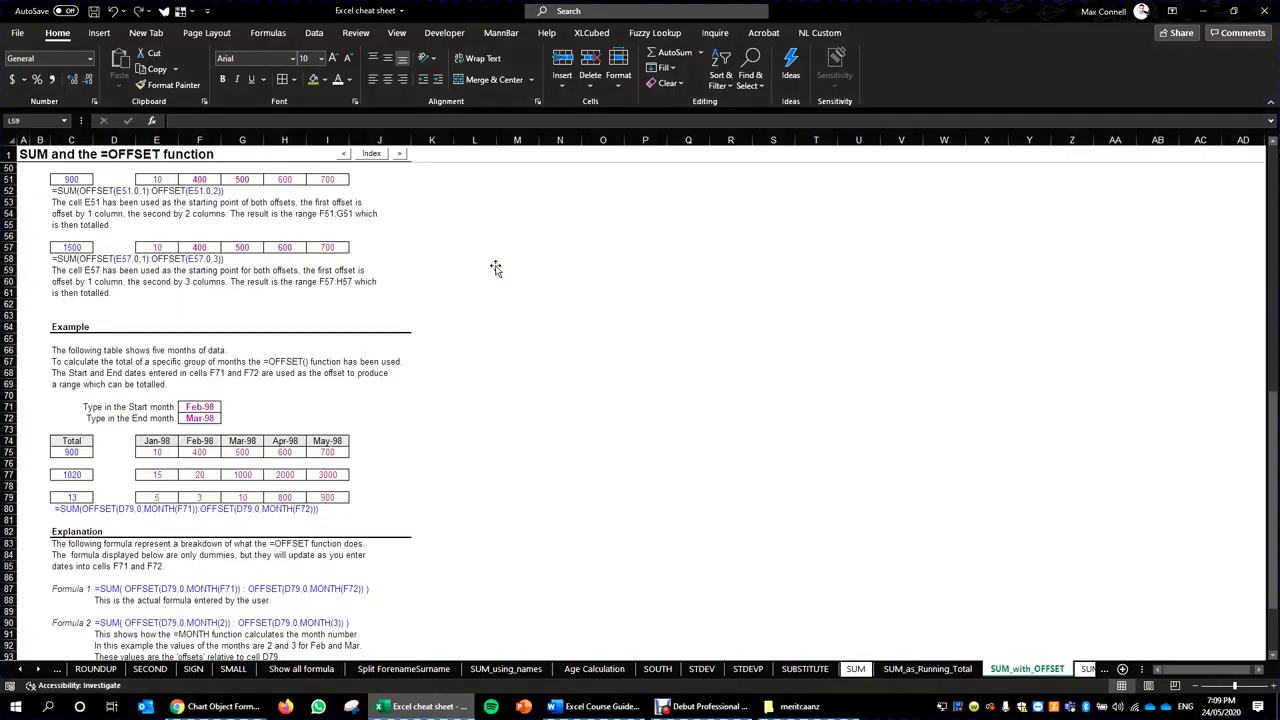
scroll(450, 338, "up", 6)
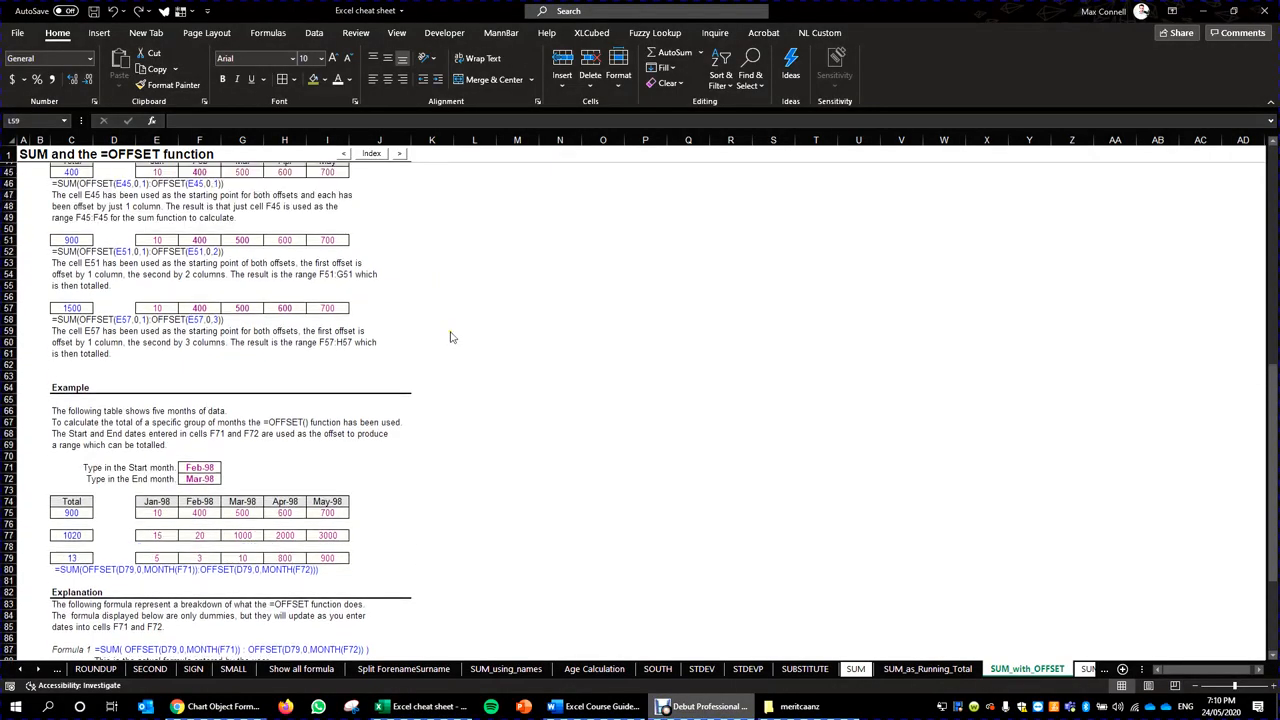
scroll(430, 376, "down", 4)
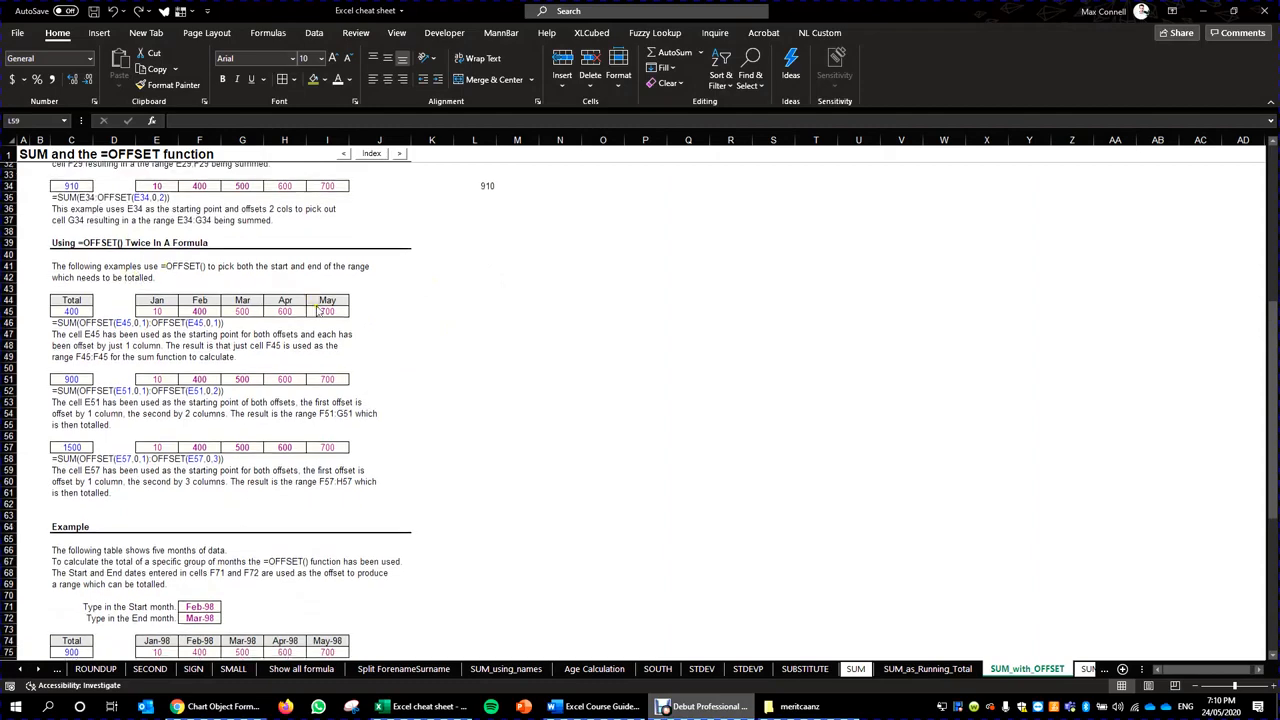
left_click(440, 317)
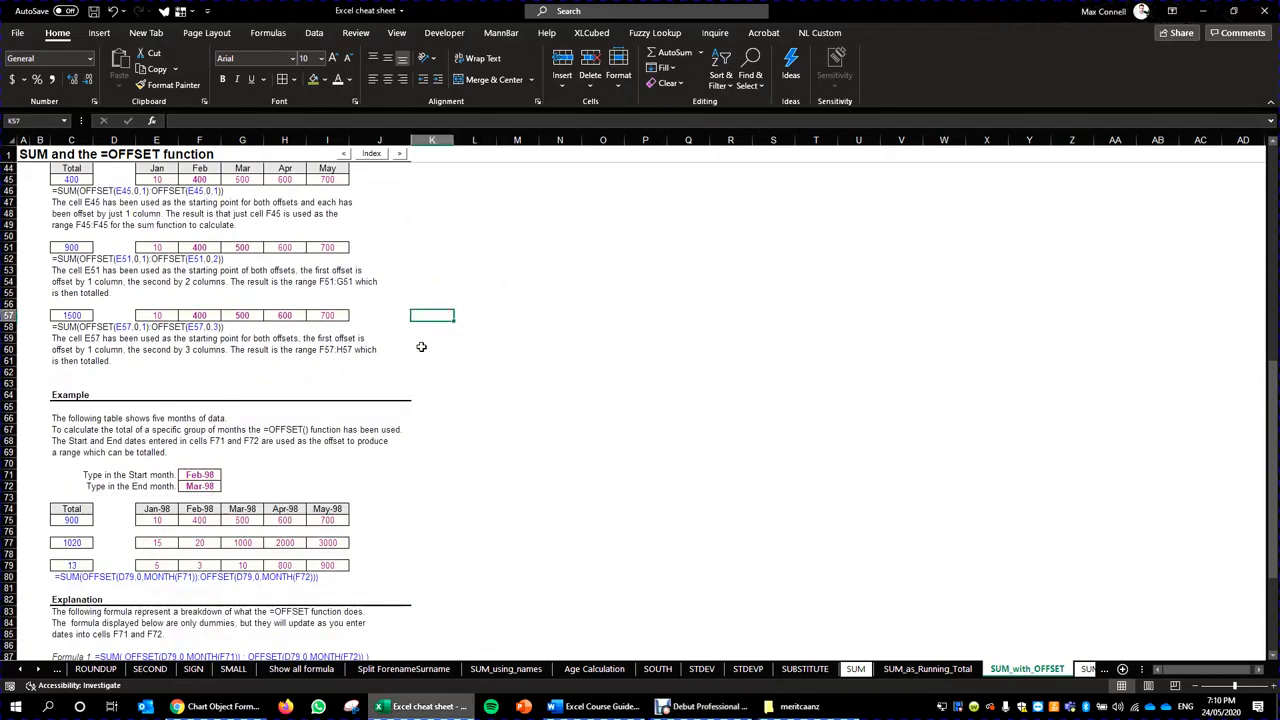
key("Down")
key("Down")
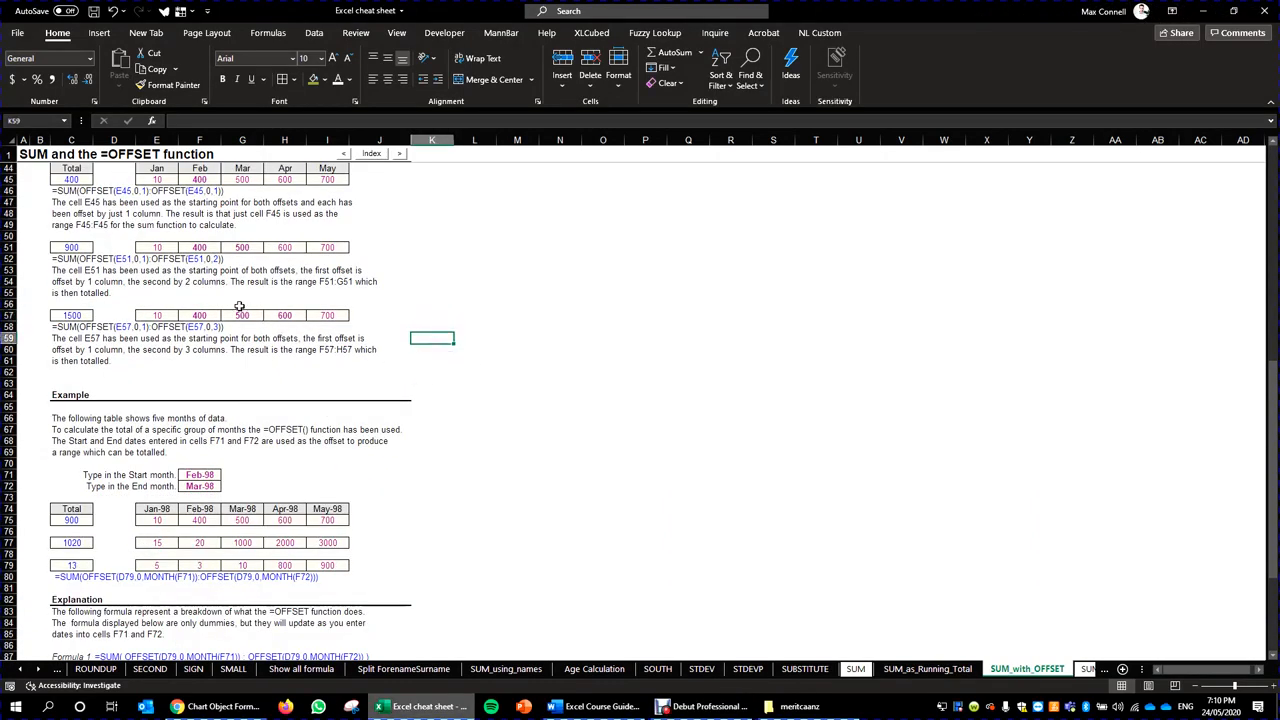
left_click_drag(197, 314, 286, 315)
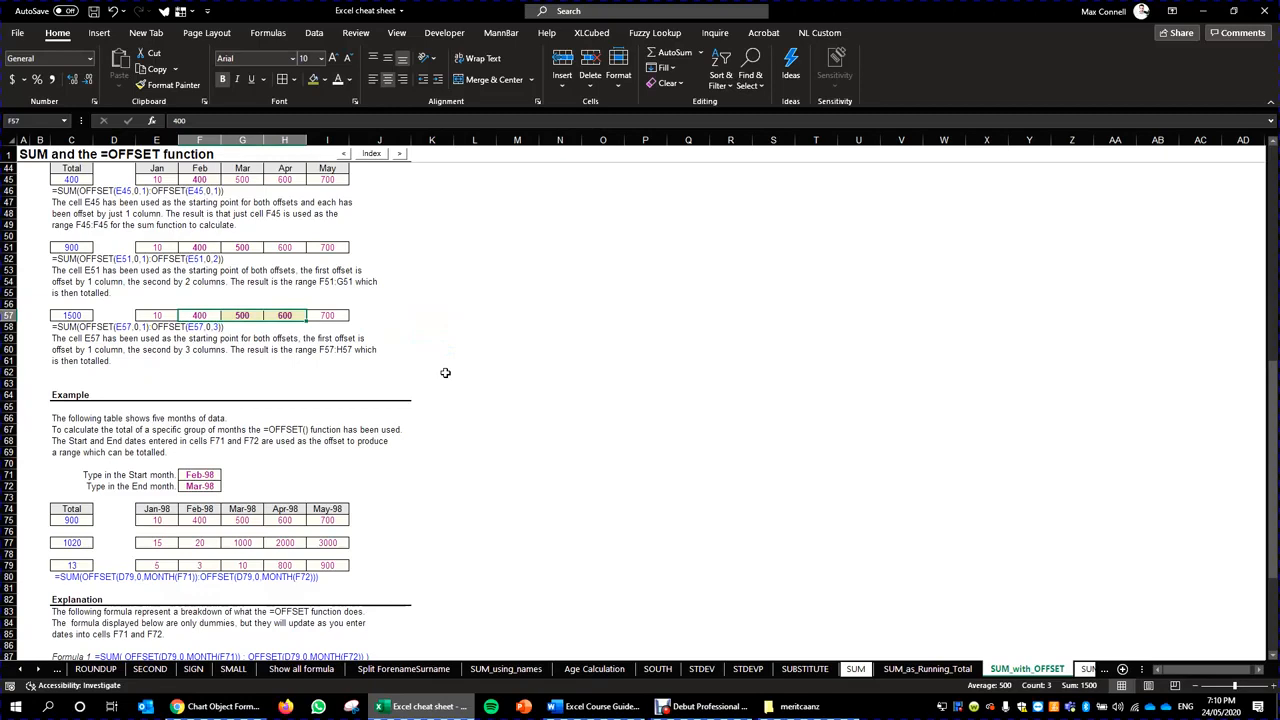
left_click(173, 314)
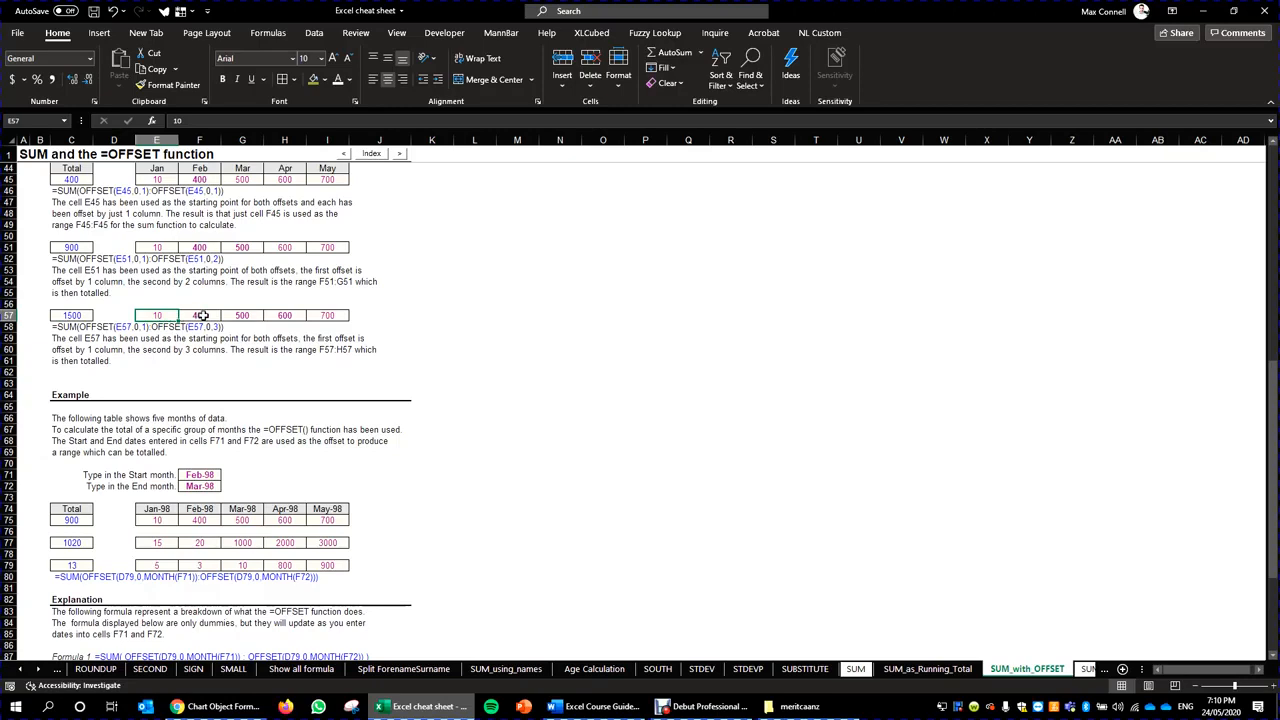
left_click(202, 315)
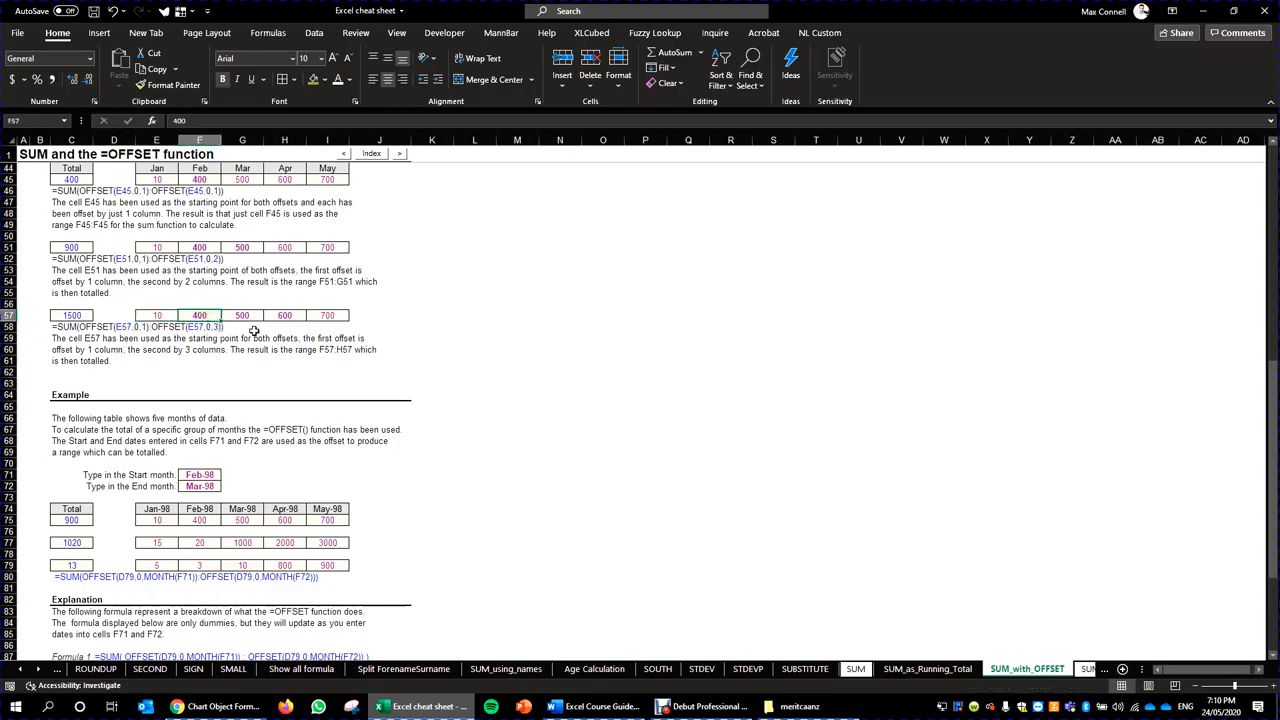
left_click(168, 317)
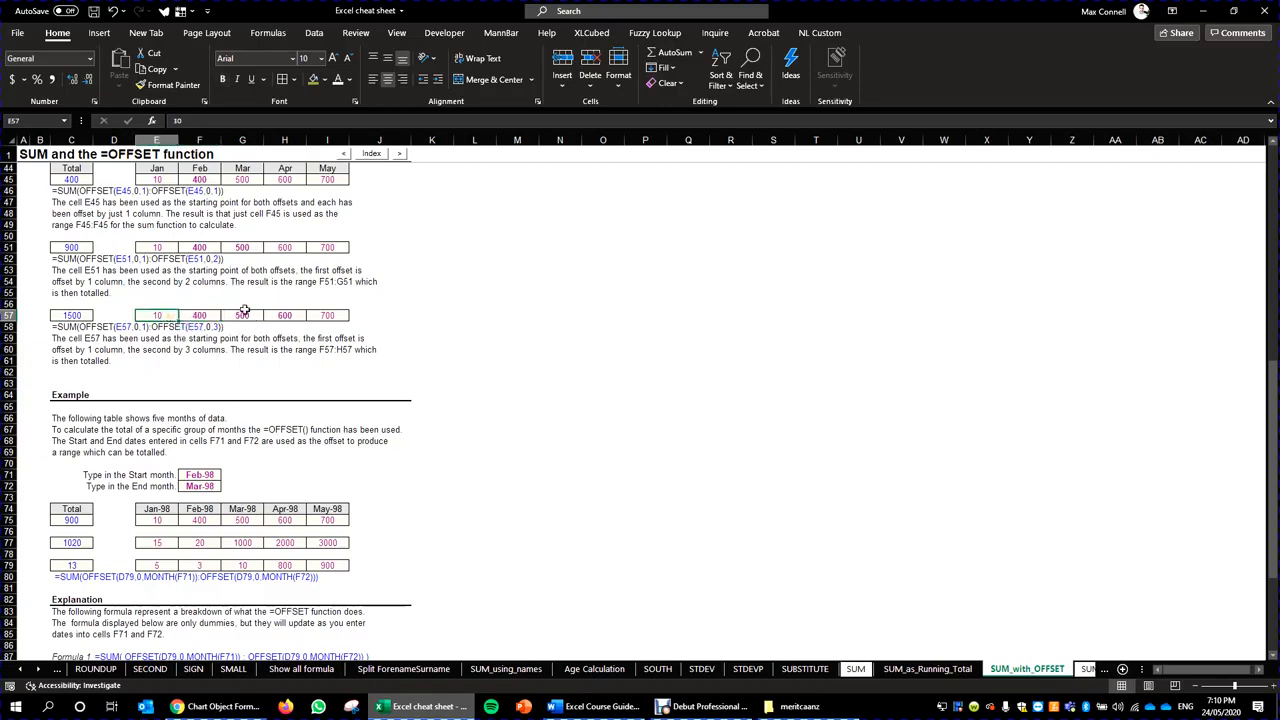
left_click(201, 315)
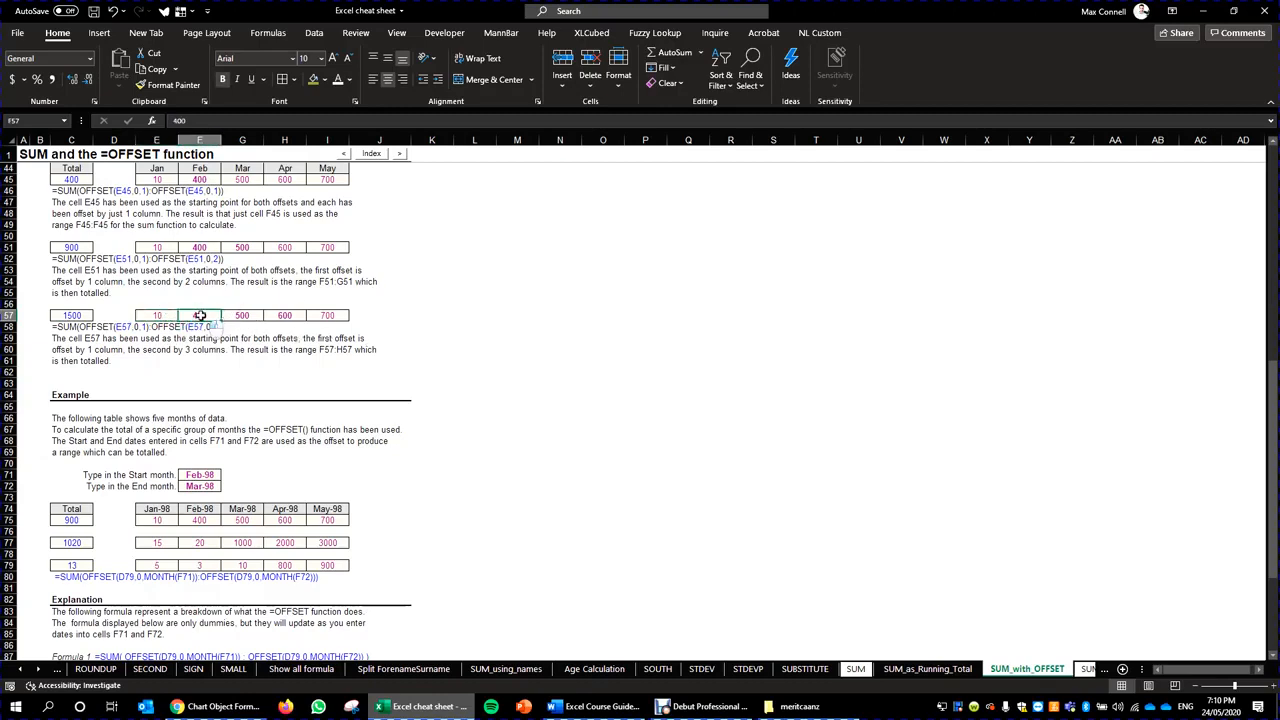
left_click_drag(203, 315, 288, 318)
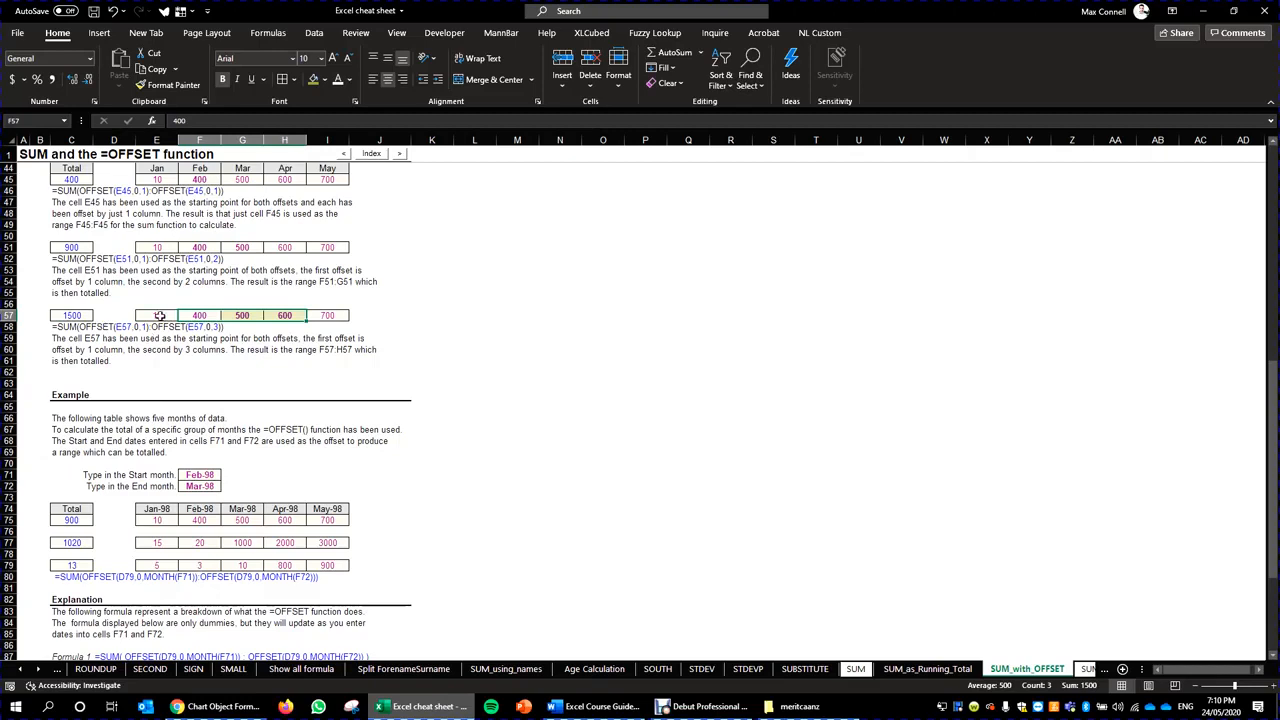
left_click(158, 316)
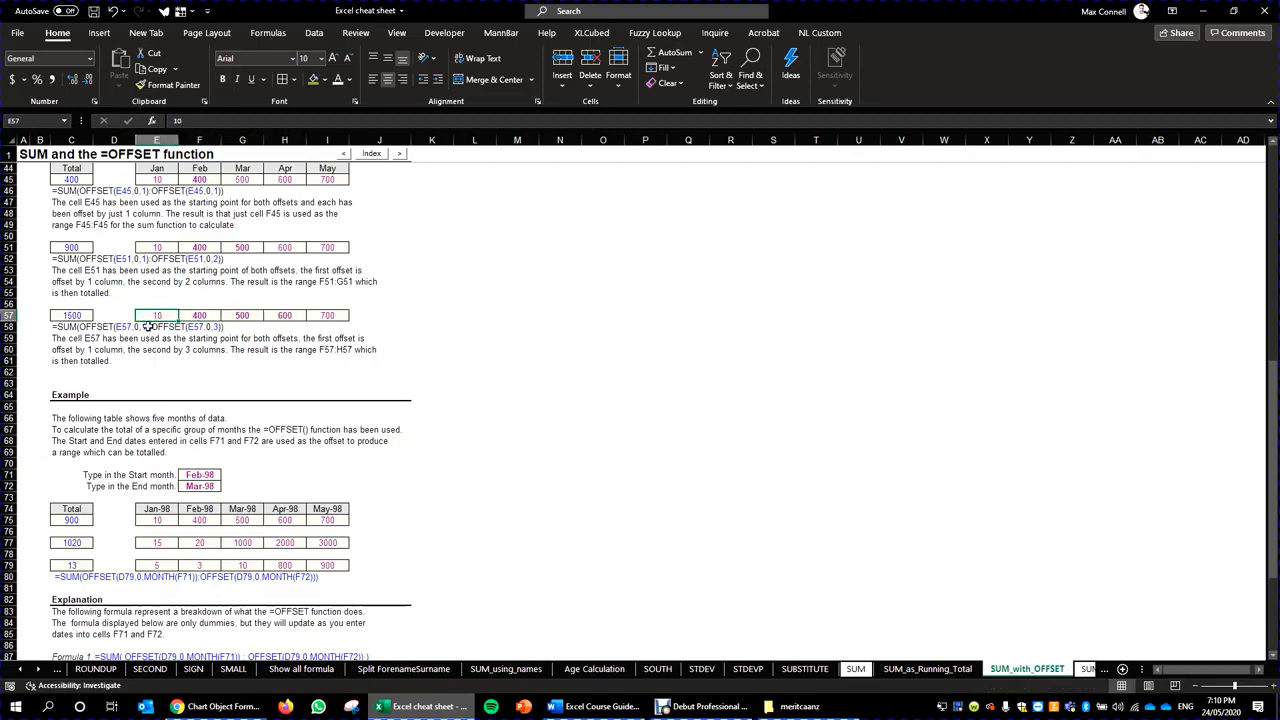
left_click(235, 316)
left_click_drag(235, 316, 395, 320)
left_click(398, 316)
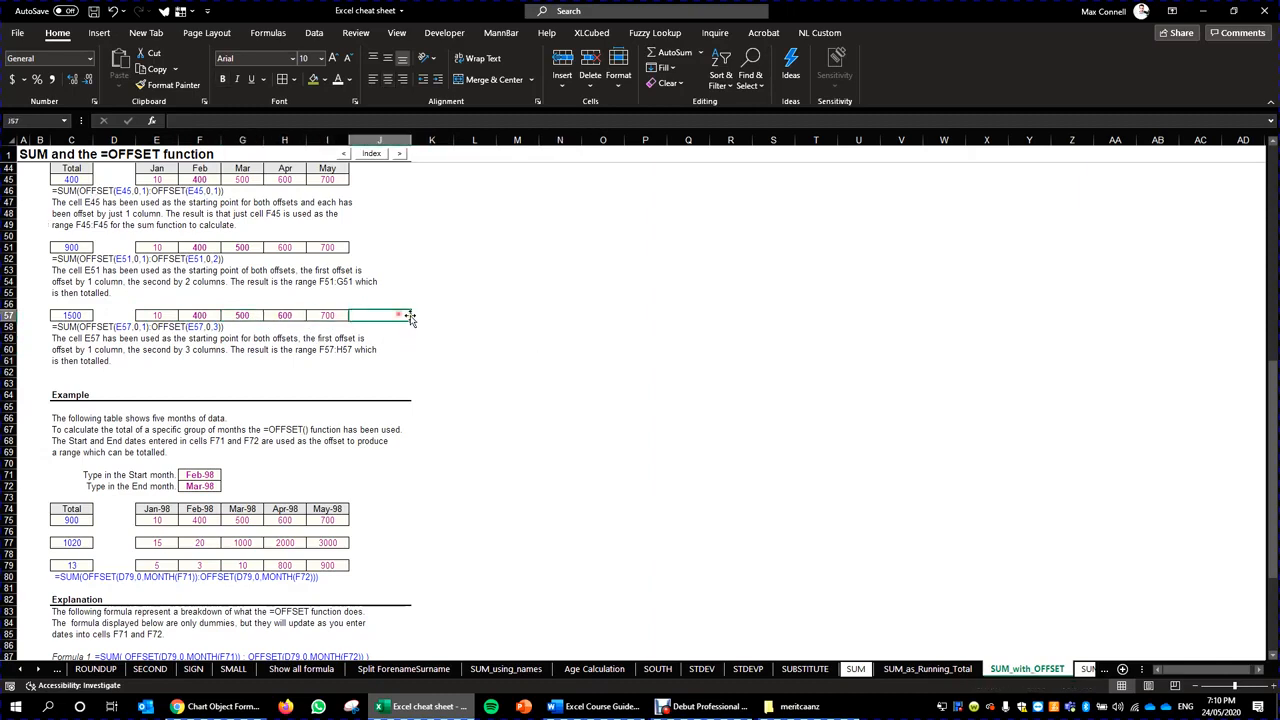
Compare the range F57:H57 with its offset starting cell E57.
left_click(411, 317)
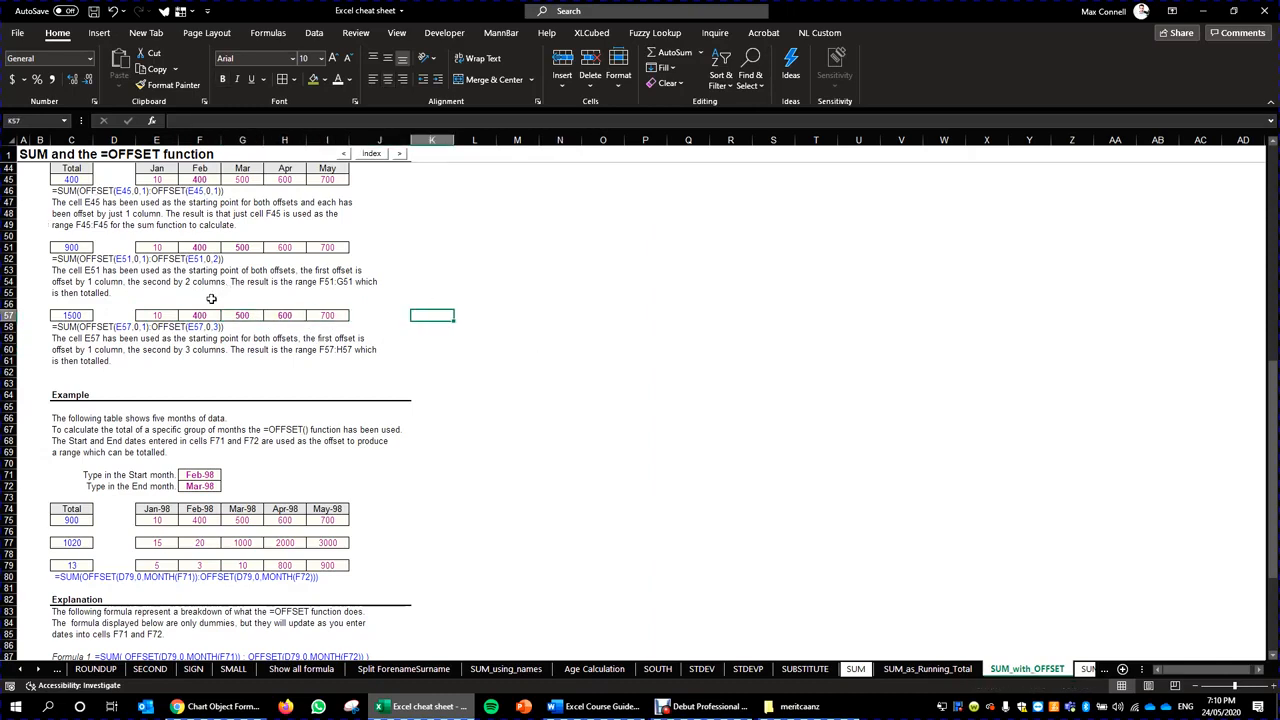
left_click_drag(200, 313, 281, 315)
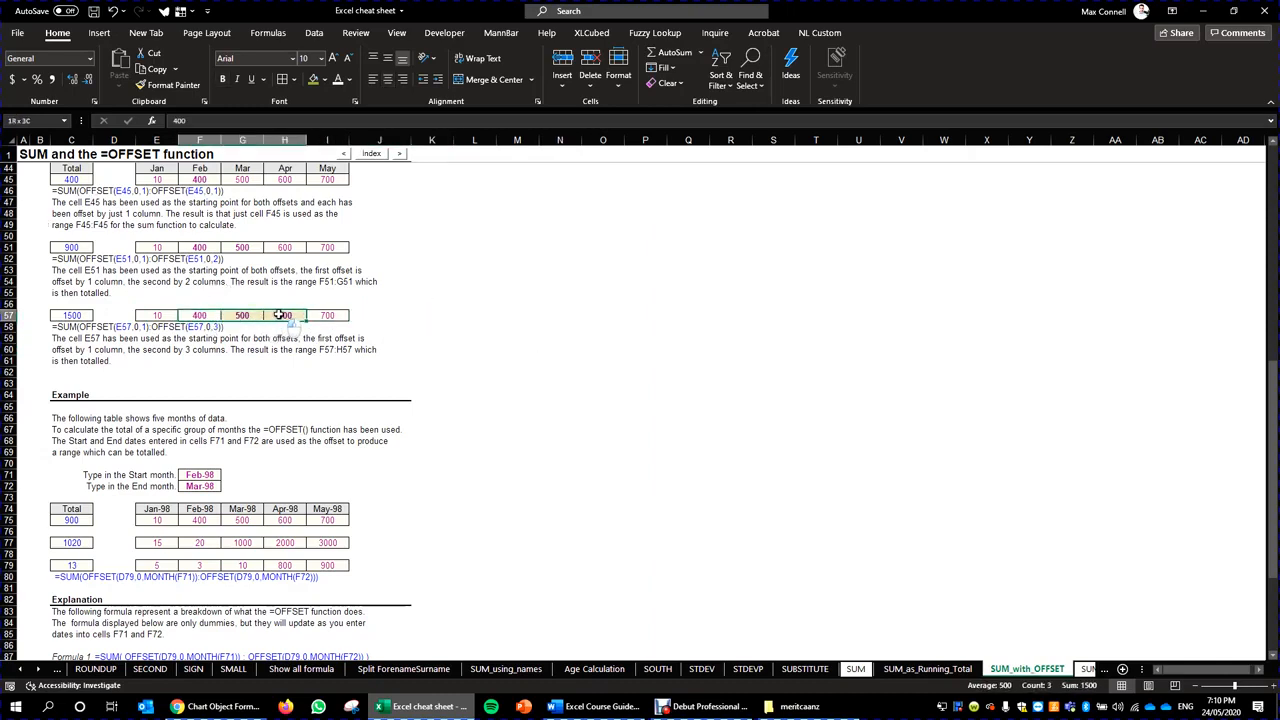
left_click(158, 315)
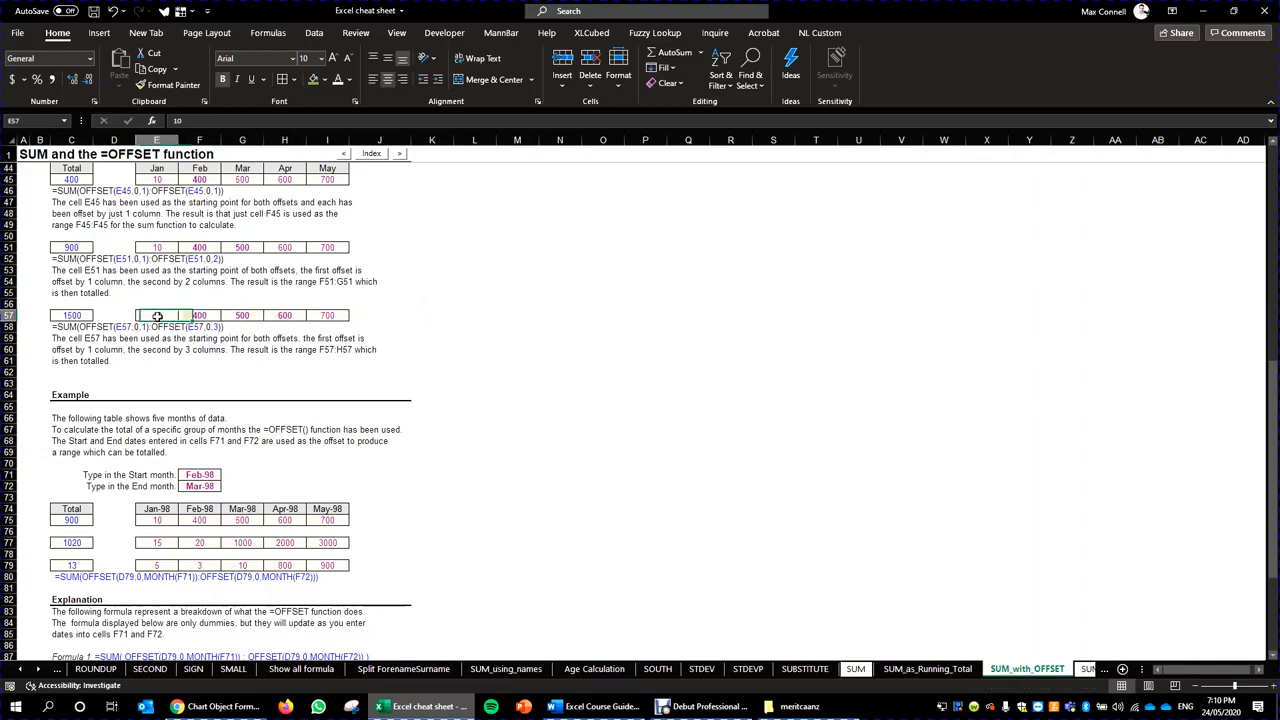
Begin a SUM formula in L57 whose range starts at OFFSET($E$57,,1), followed by a colon.
left_click(460, 313)
type("=")
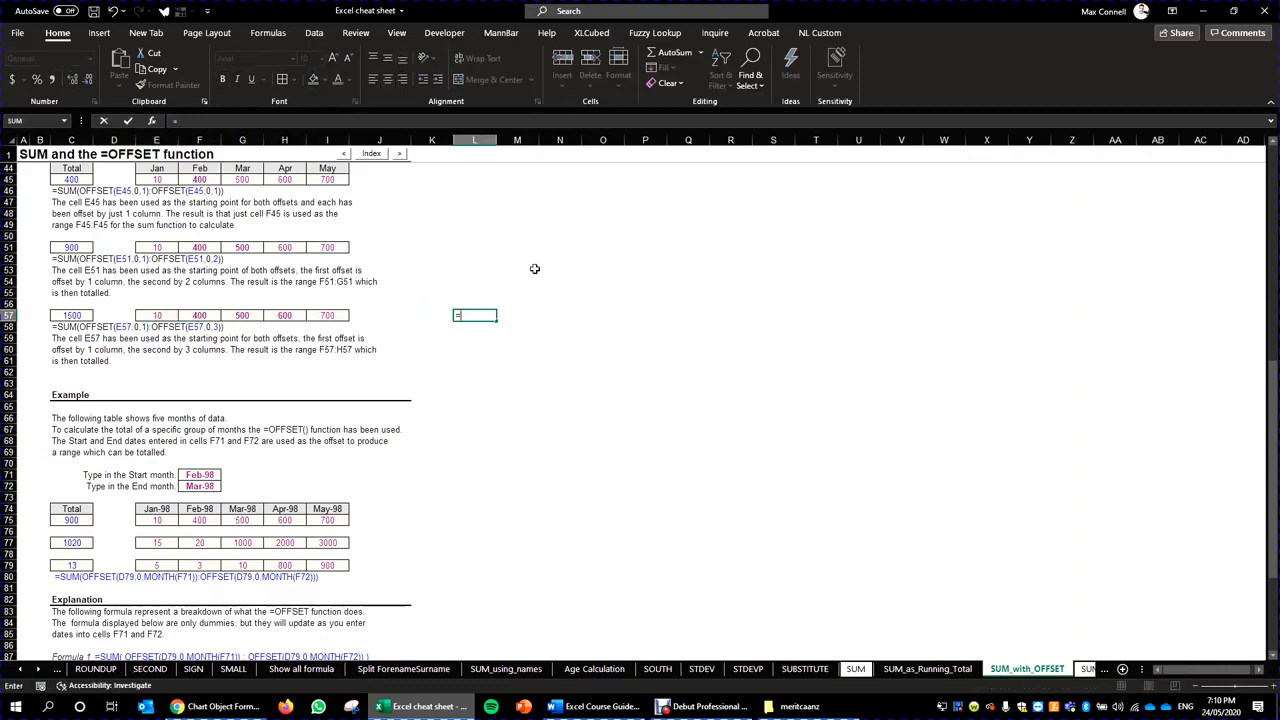
type("sum(")
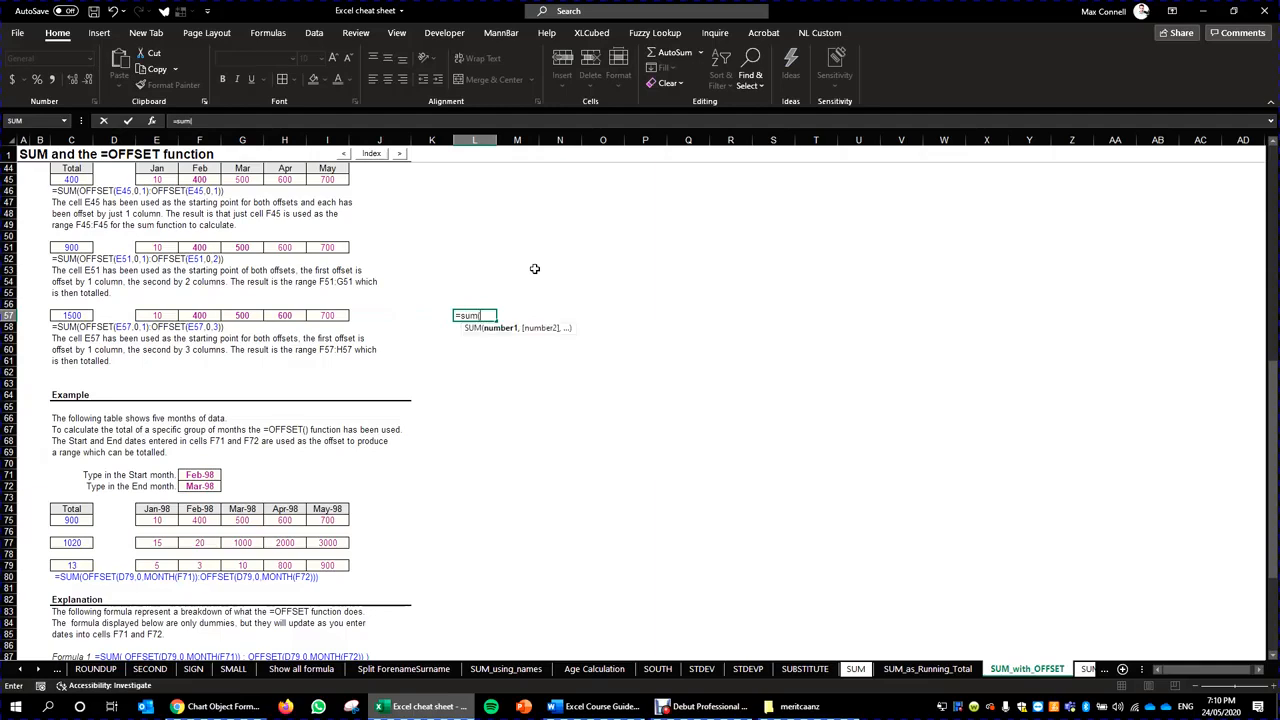
left_click(208, 315)
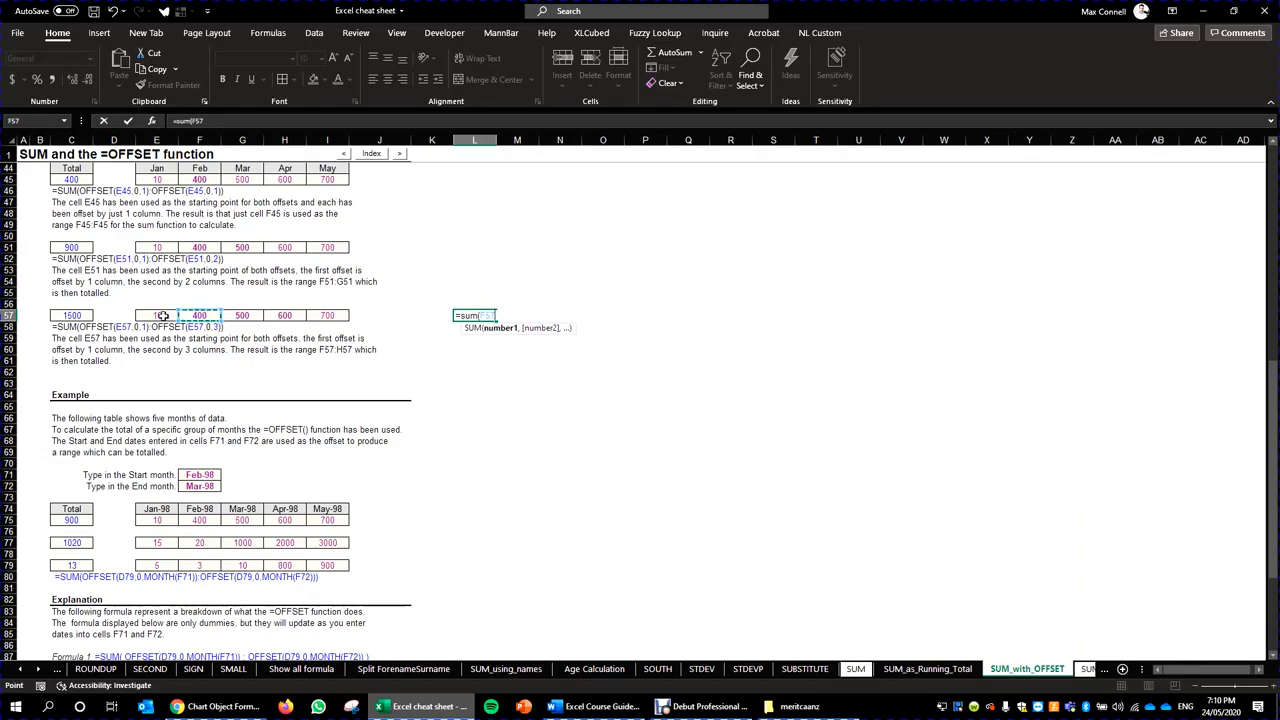
key("BackSpace")
key("BackSpace")
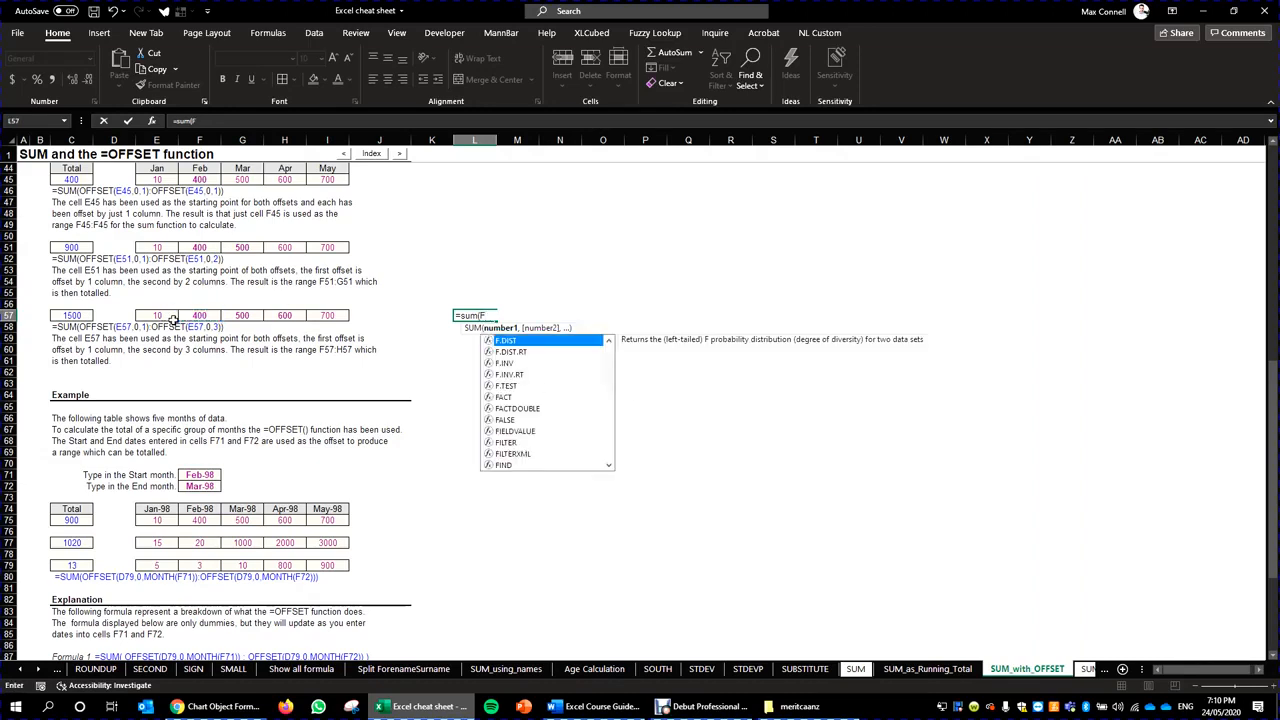
key("BackSpace")
type("offset(")
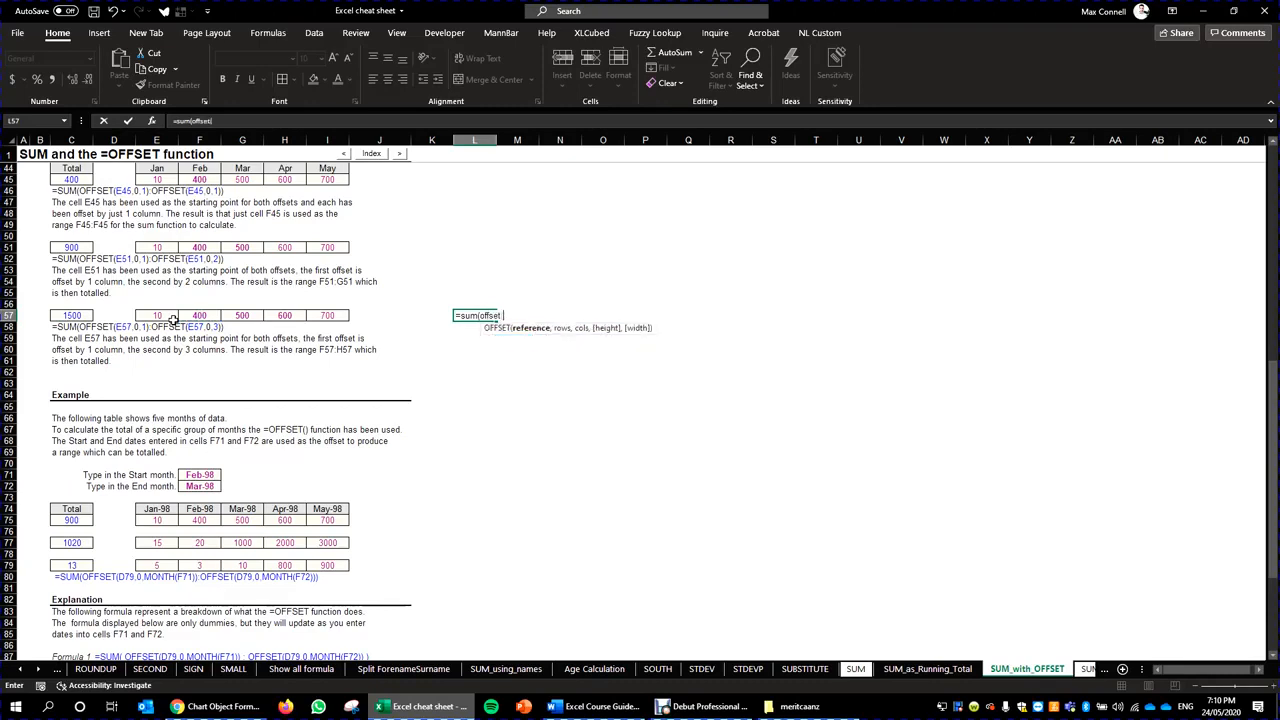
left_click(156, 315)
key("F4")
type(",")
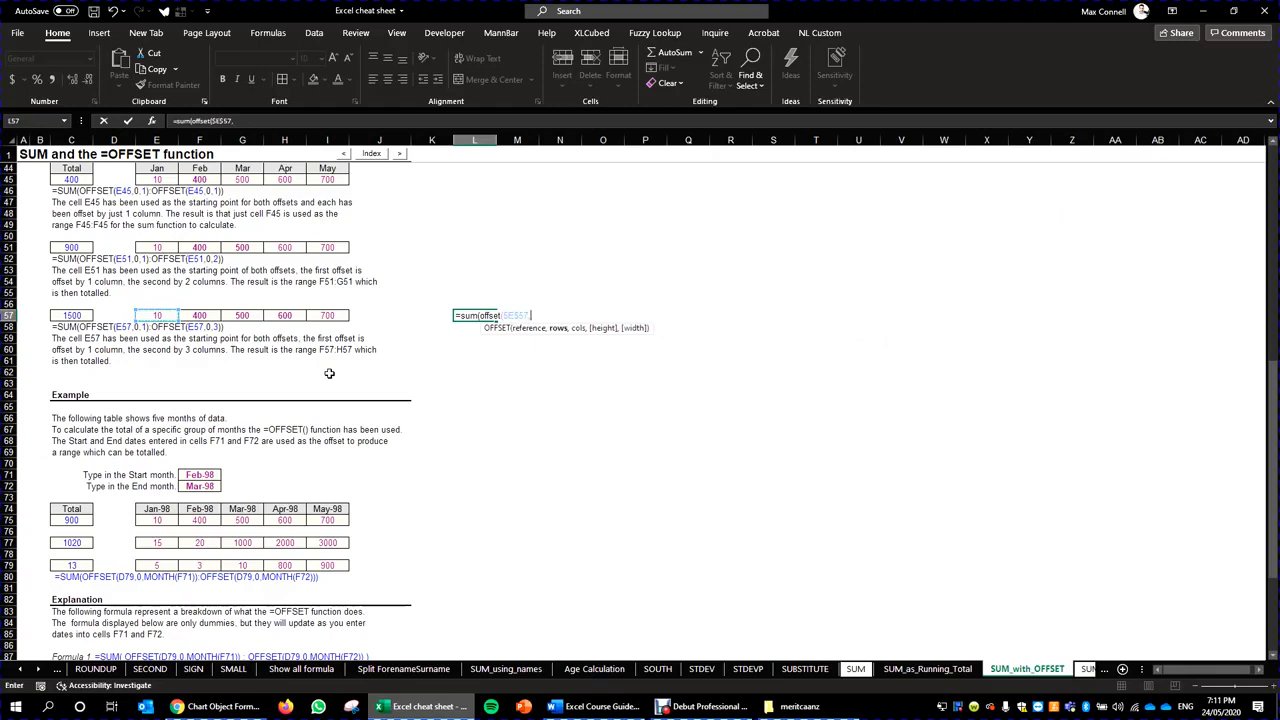
type(",1):")
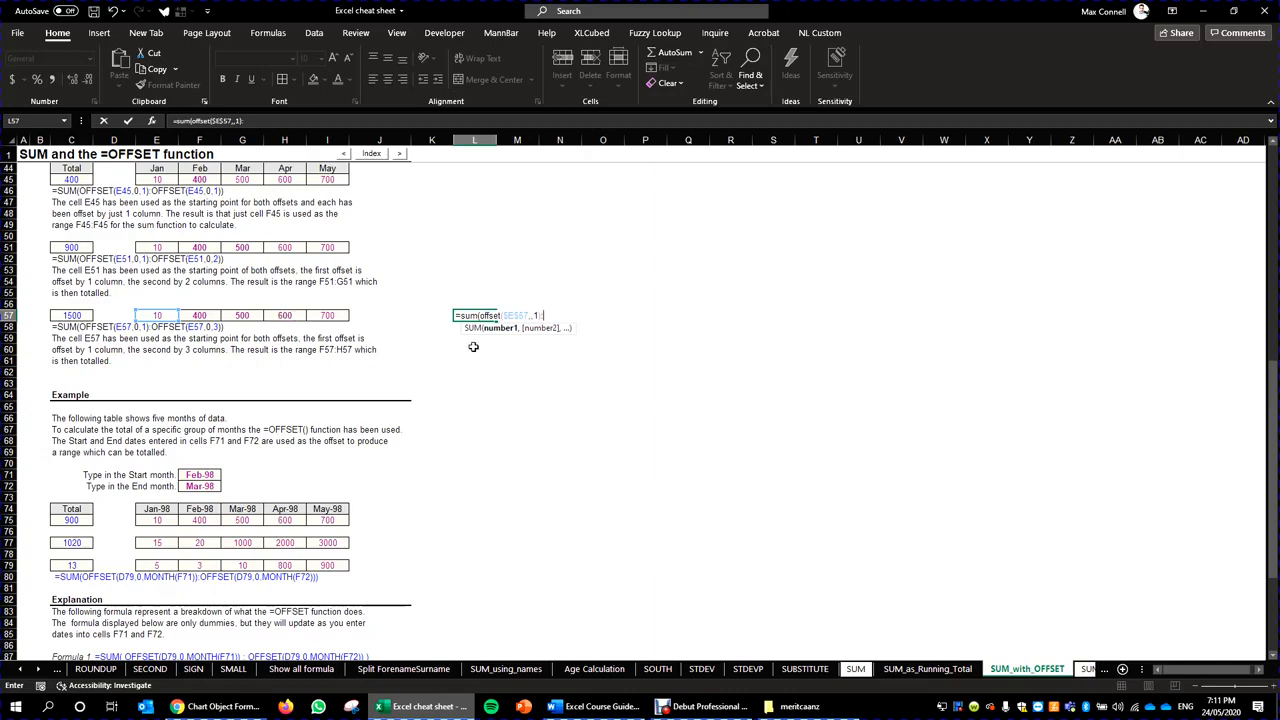
Complete L57's range with a second OFFSET from $E$57 by 3 columns, giving =SUM(OFFSET($E$57,,1):OFFSET($E$57,,3)).
type("offset(")
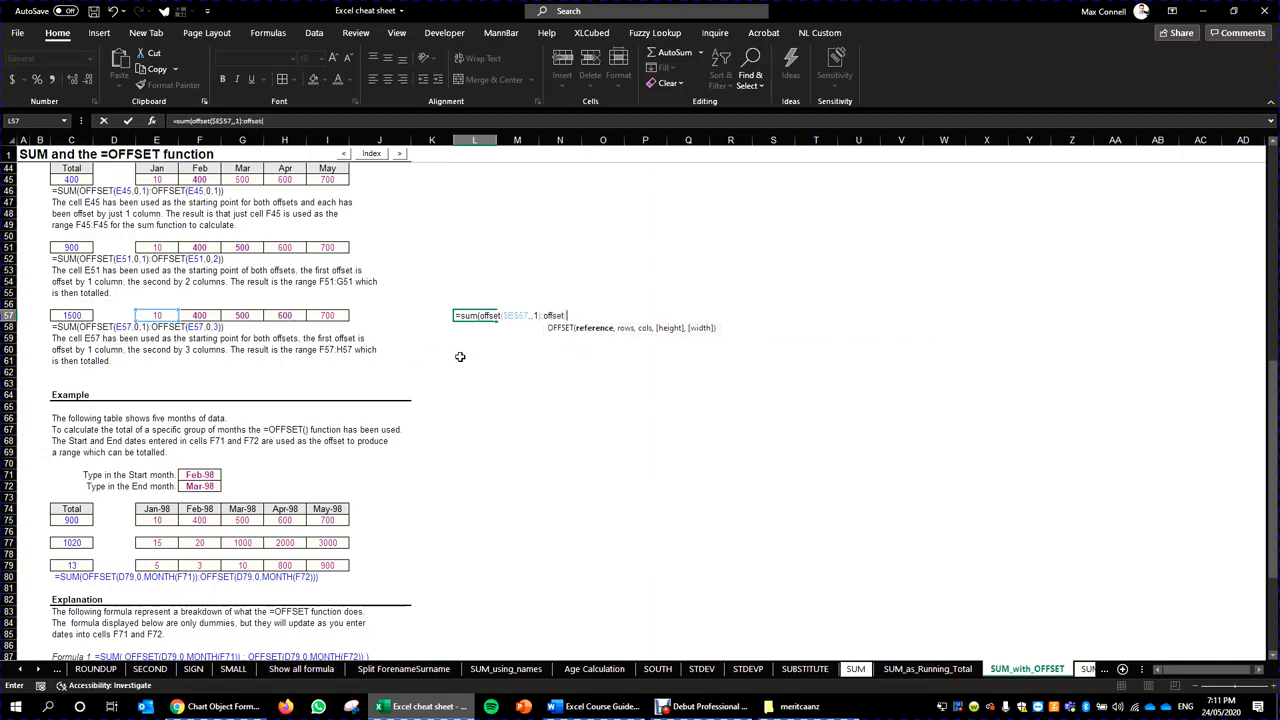
left_click(166, 315)
key("F4")
type(",")
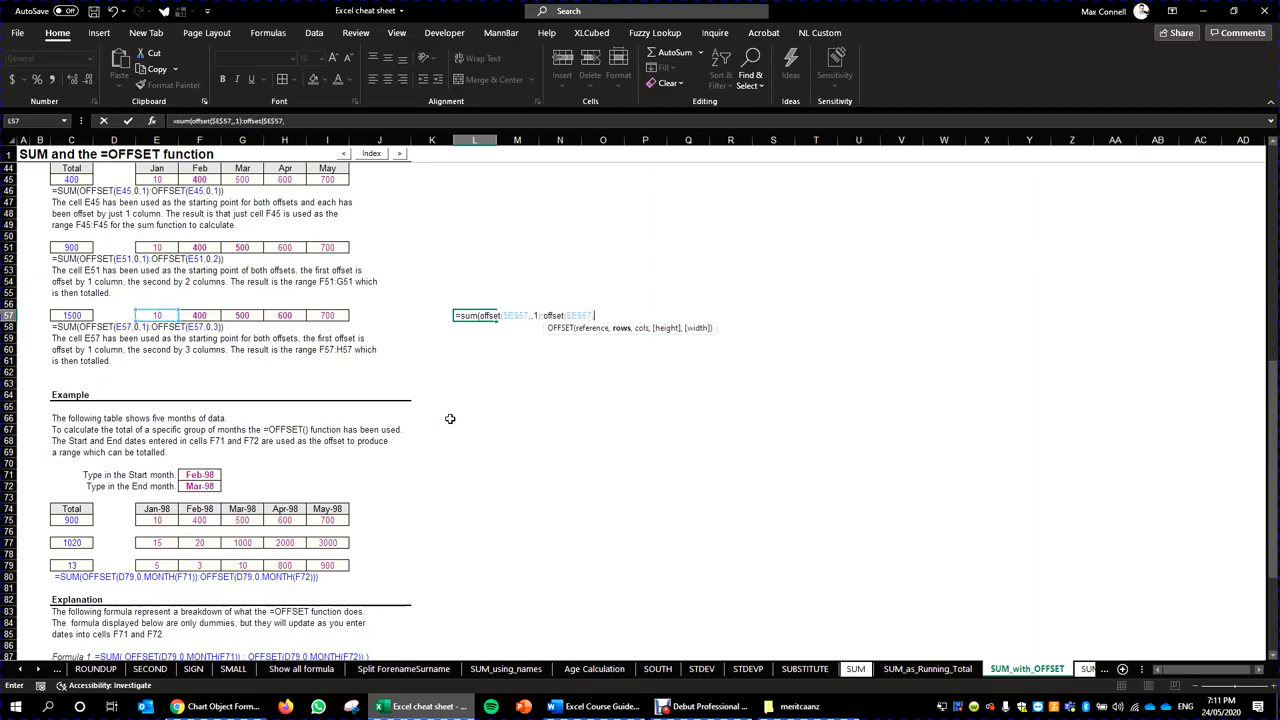
type(",3)")
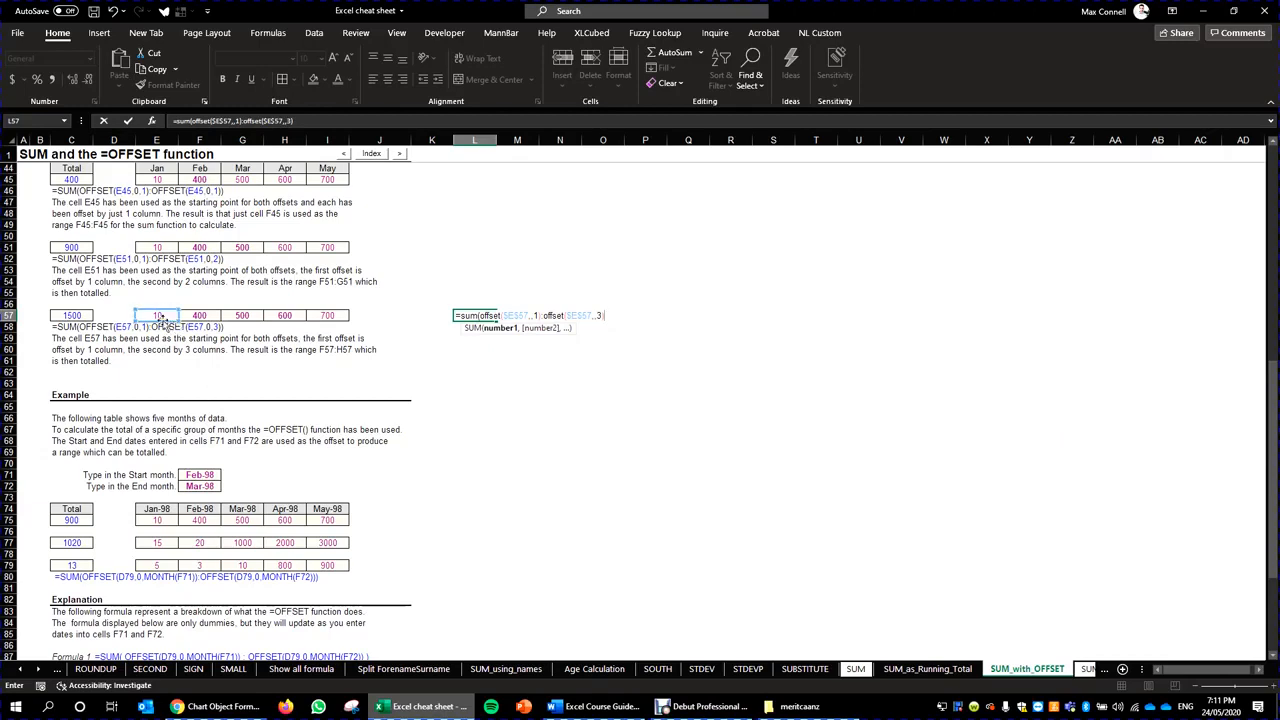
key("ctrl+Return")
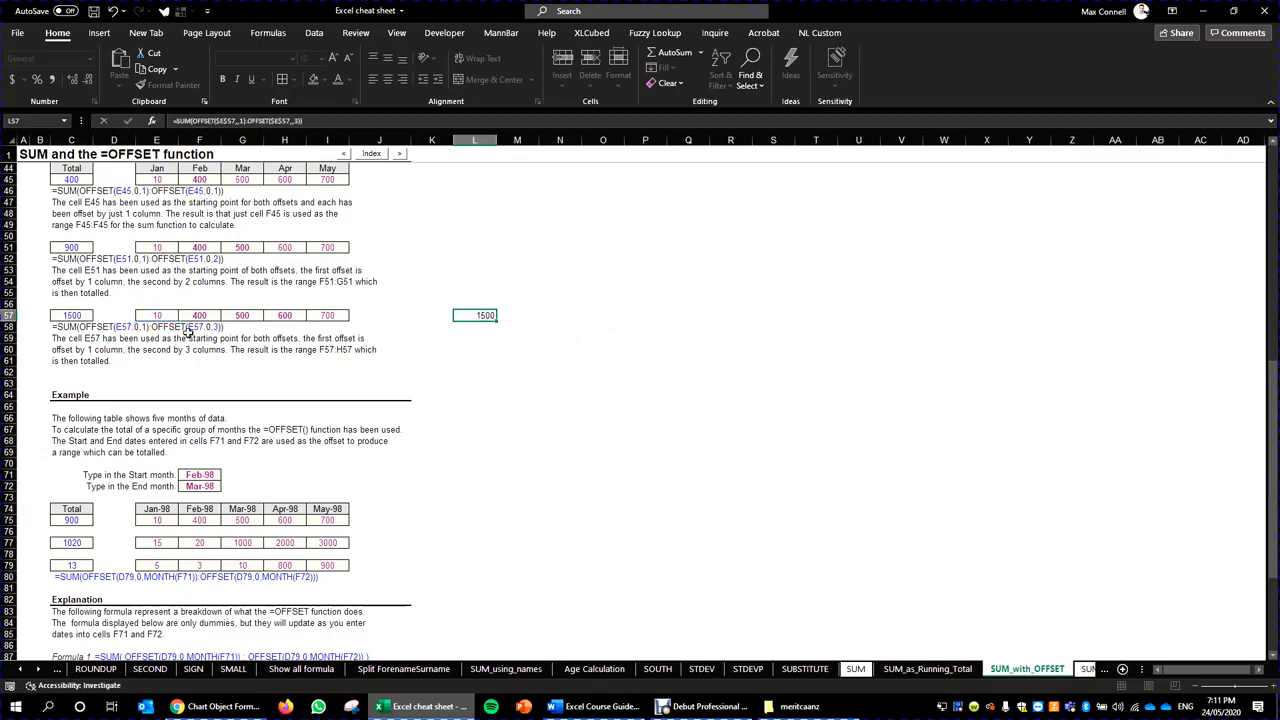
Review the formula in L57 and trace how offsetting from E57 leads to the range F57:H57.
double_click(477, 316)
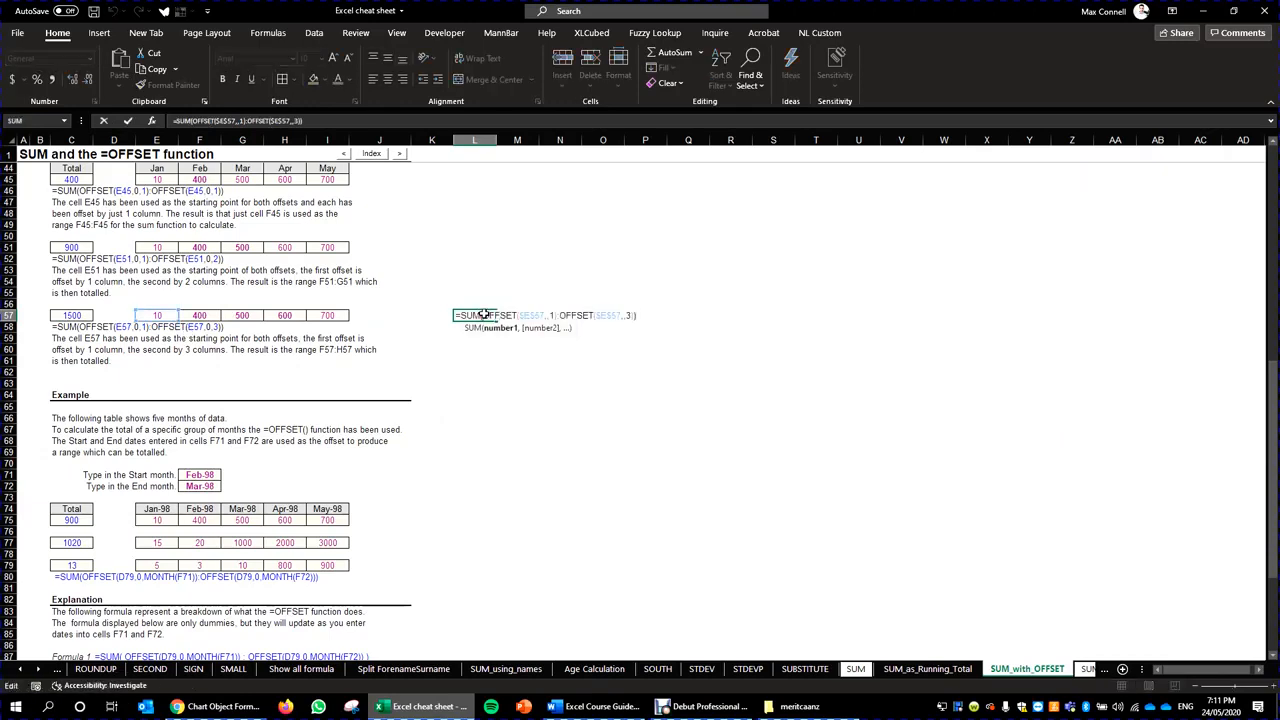
key("Escape")
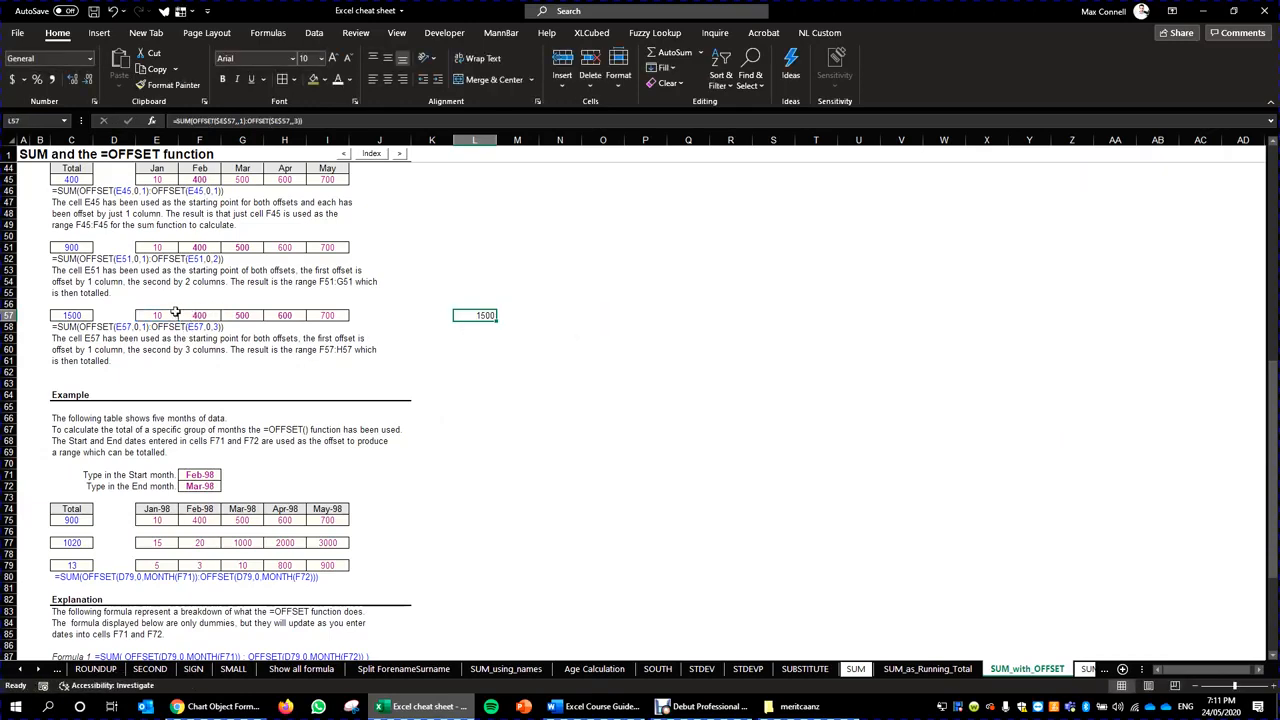
left_click(175, 315)
left_click(200, 315)
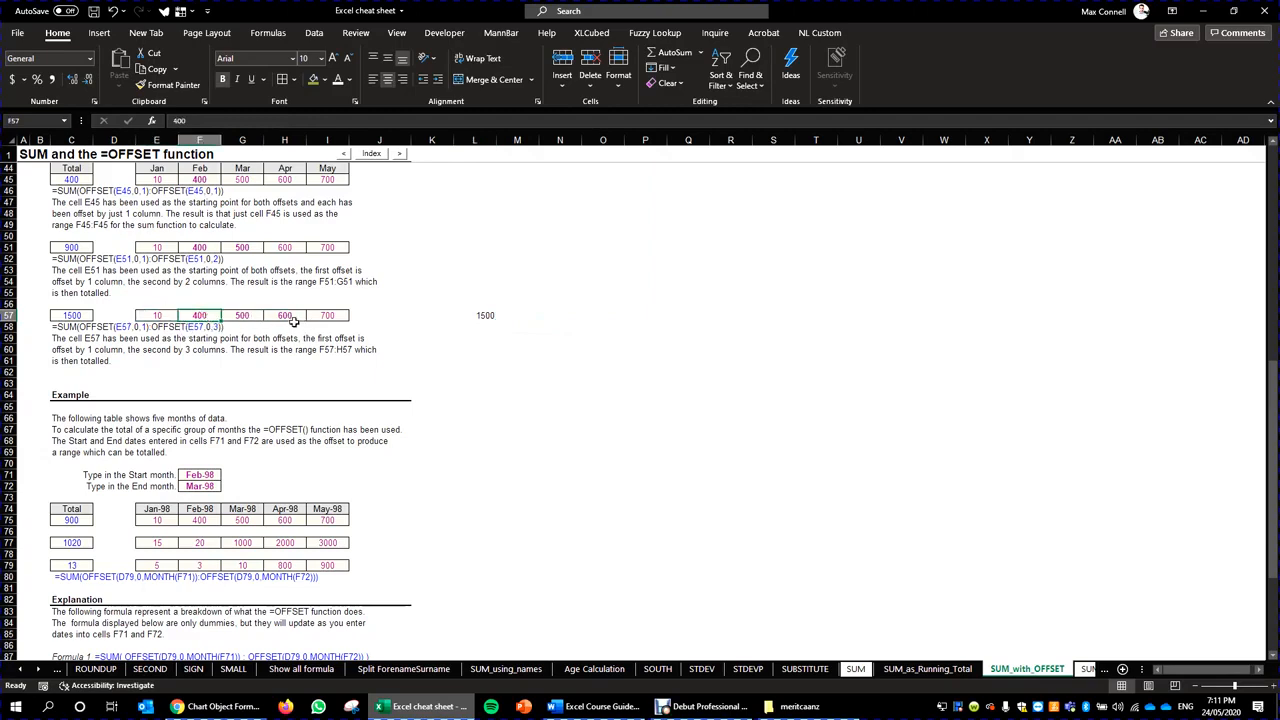
left_click(175, 315)
left_click(280, 315)
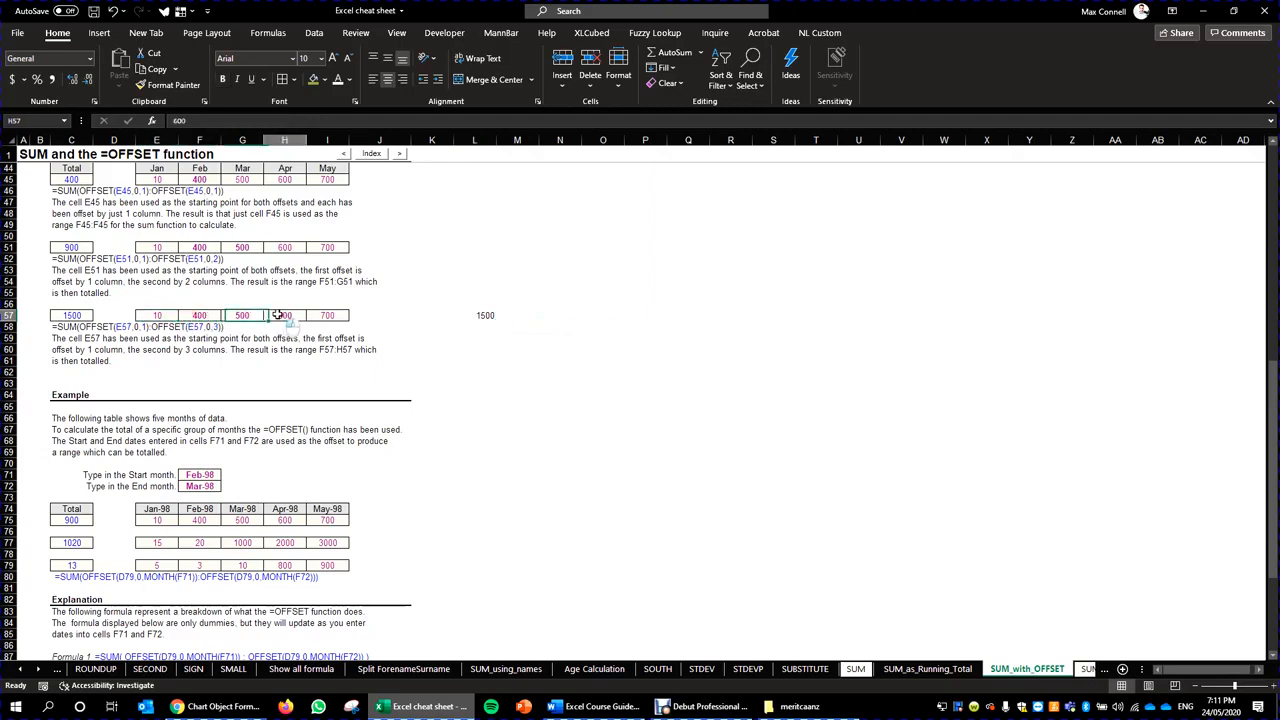
left_click_drag(201, 313, 295, 316)
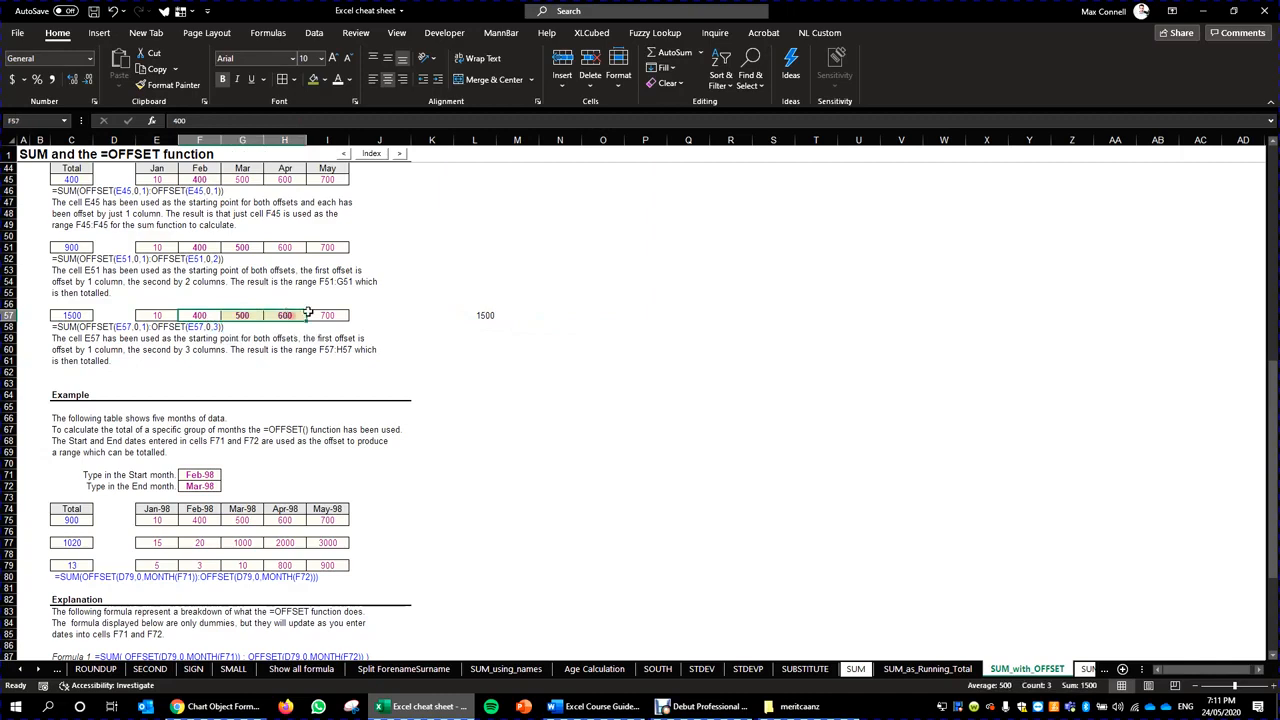
Switch to the Excel Course Guide in Word to check the Unit 2 lookup function topics, then hide it again.
left_click(648, 340)
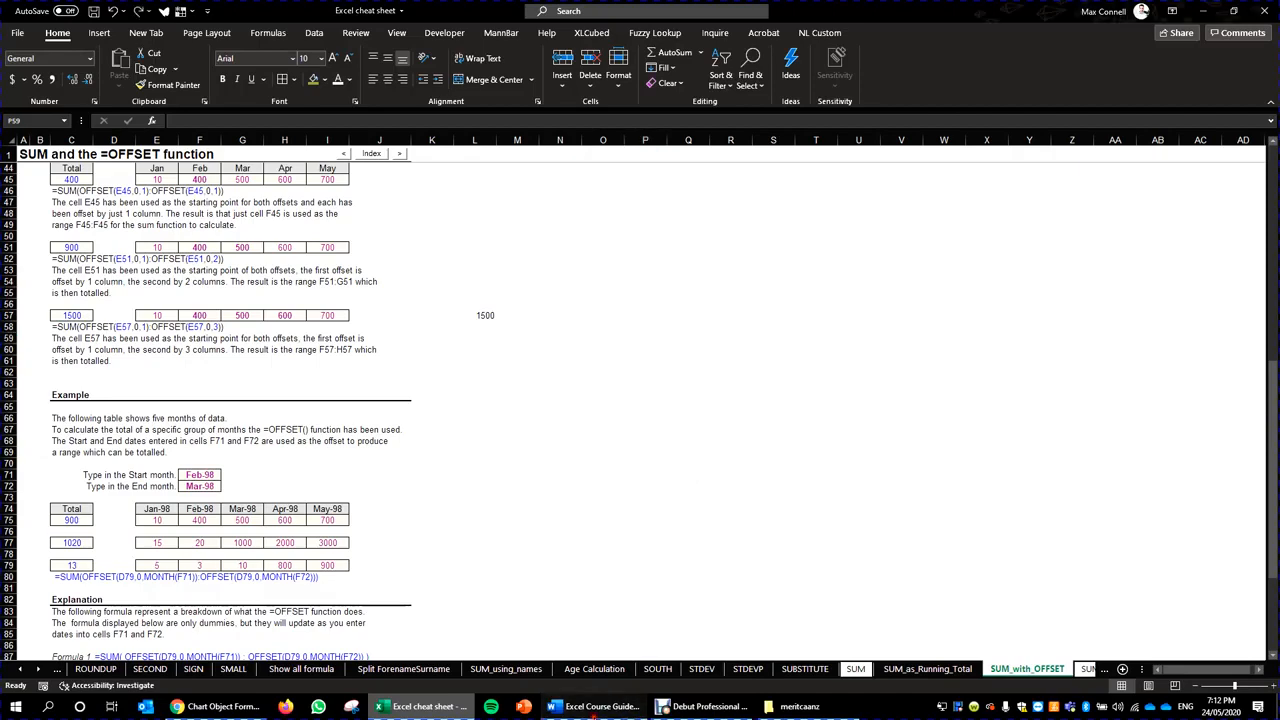
left_click(596, 706)
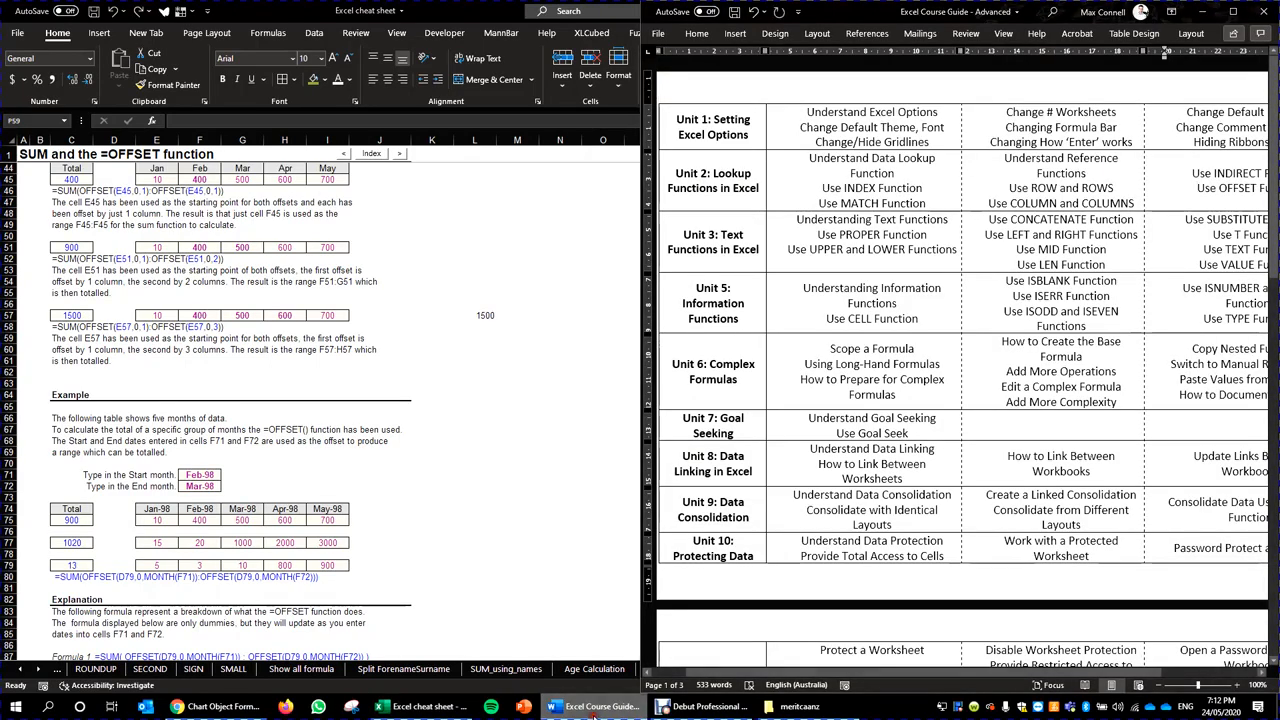
left_click(596, 708)
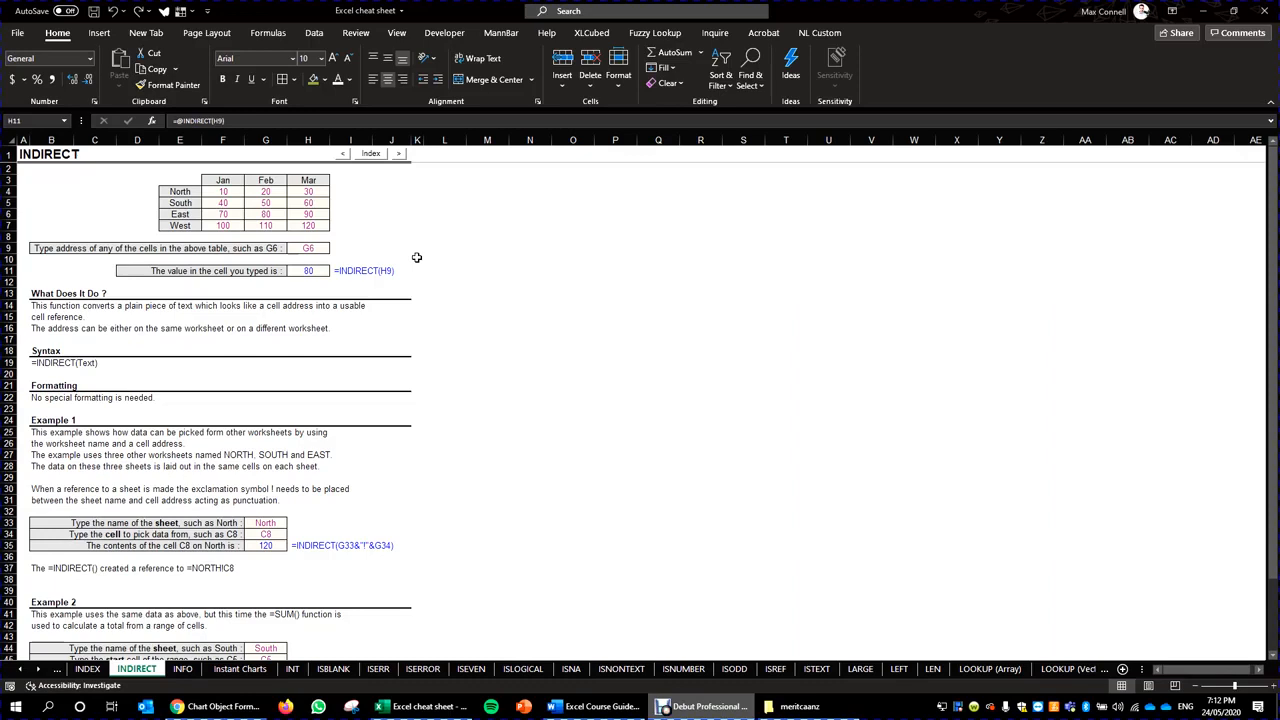
Examine the INDIRECT sheet's monthly table, the address in H9 and the formula in H11.
left_click_drag(218, 192, 318, 226)
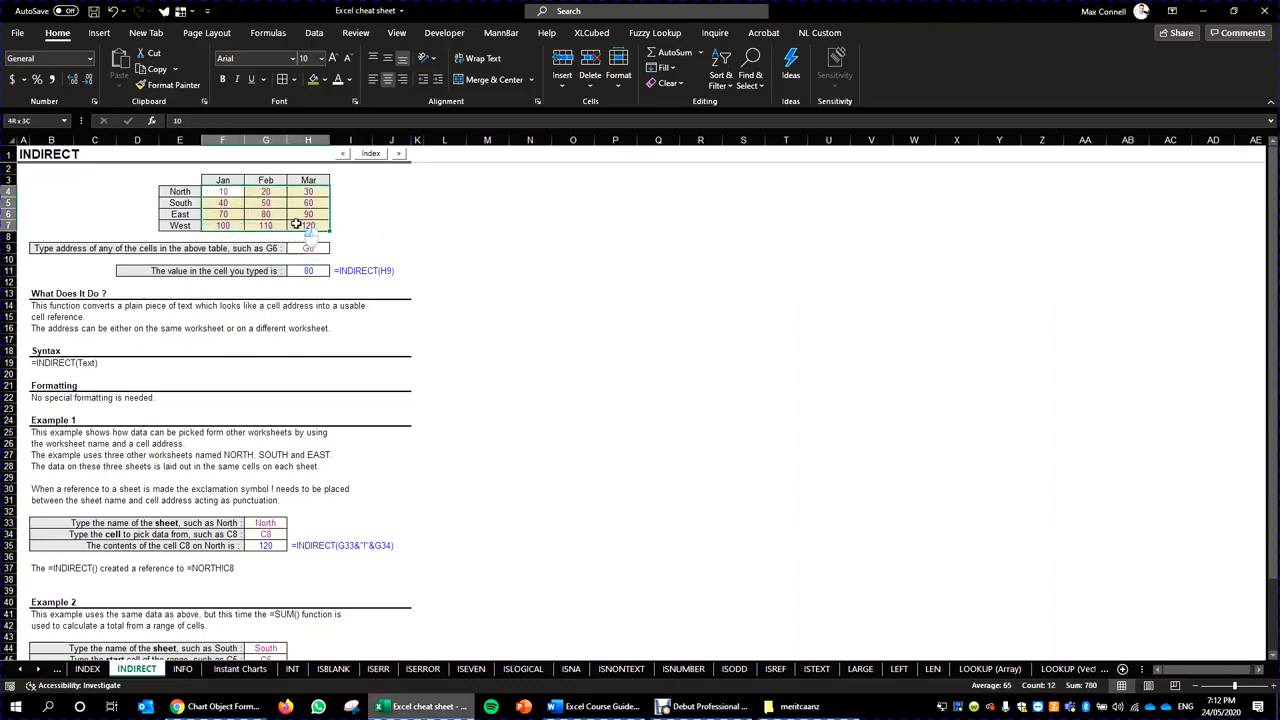
left_click(266, 203)
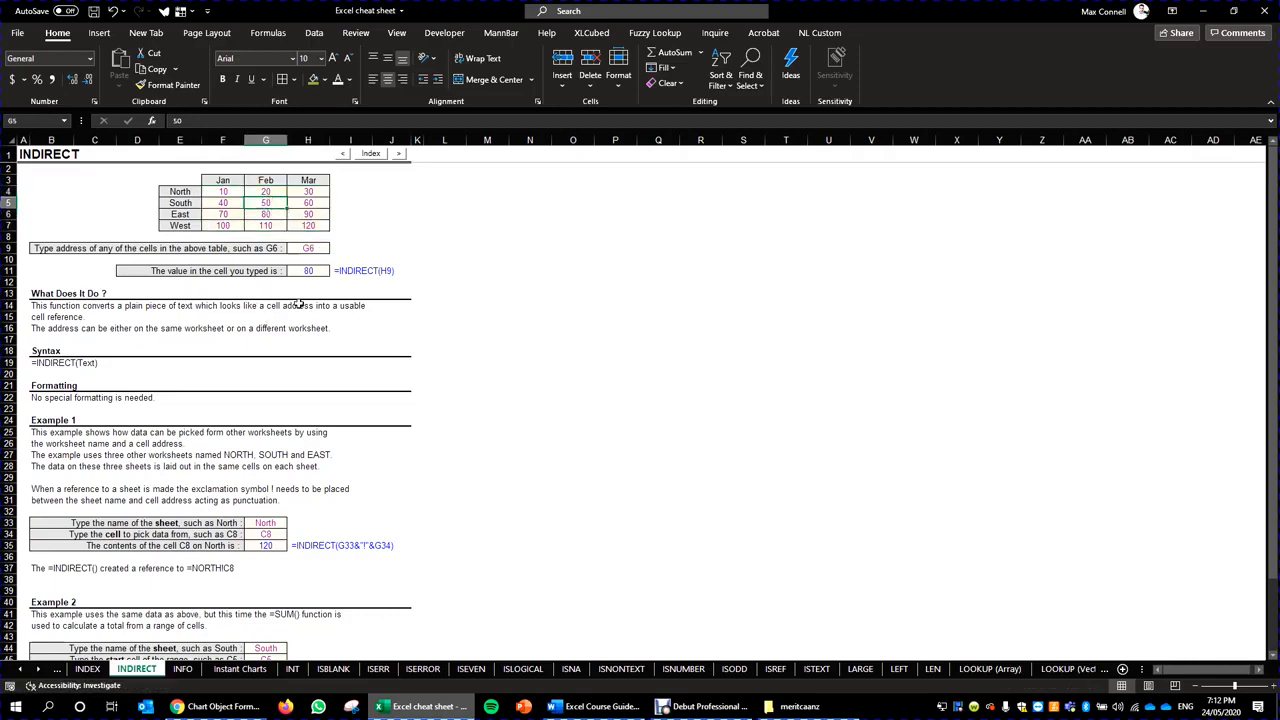
left_click(316, 250)
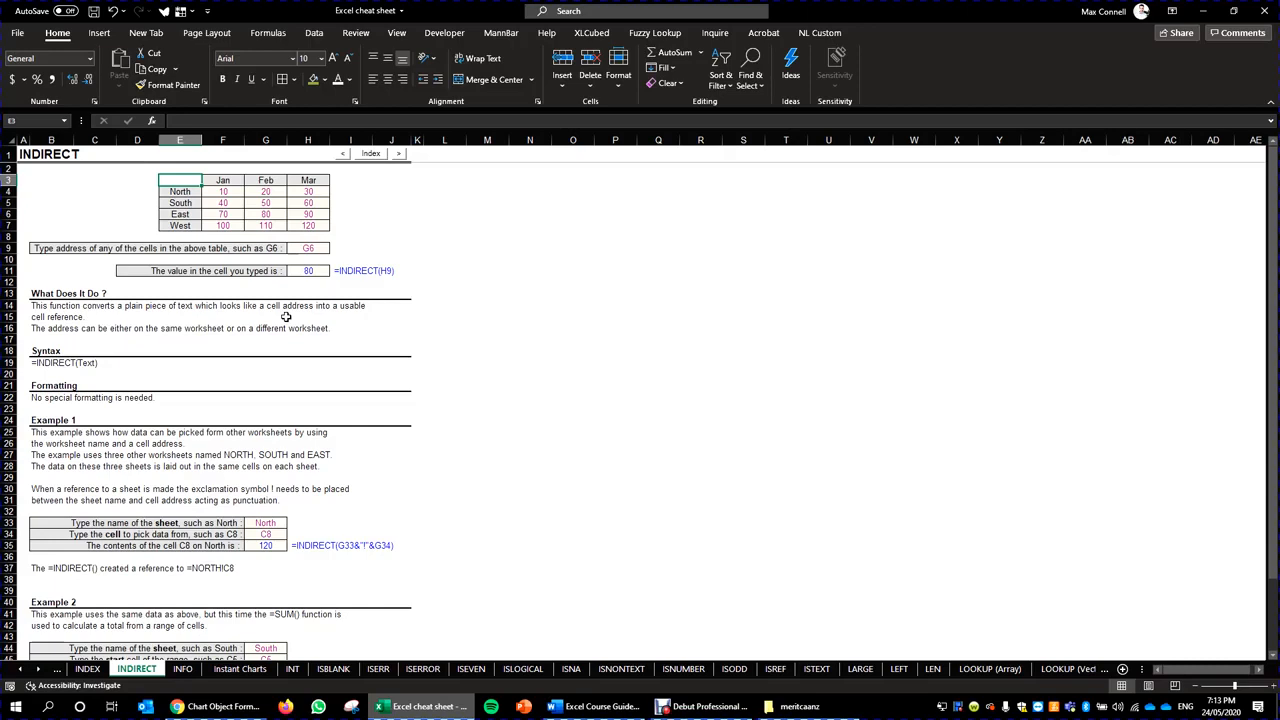
left_click(305, 271)
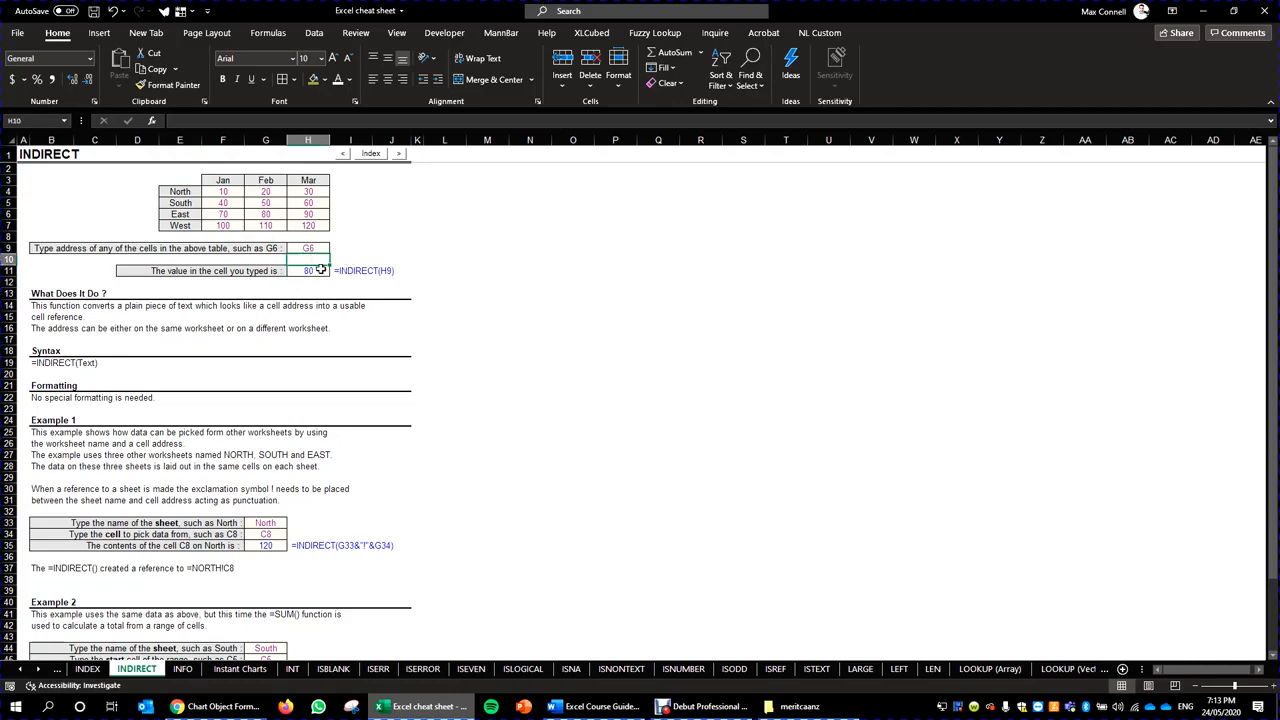
double_click(320, 270)
key("Escape")
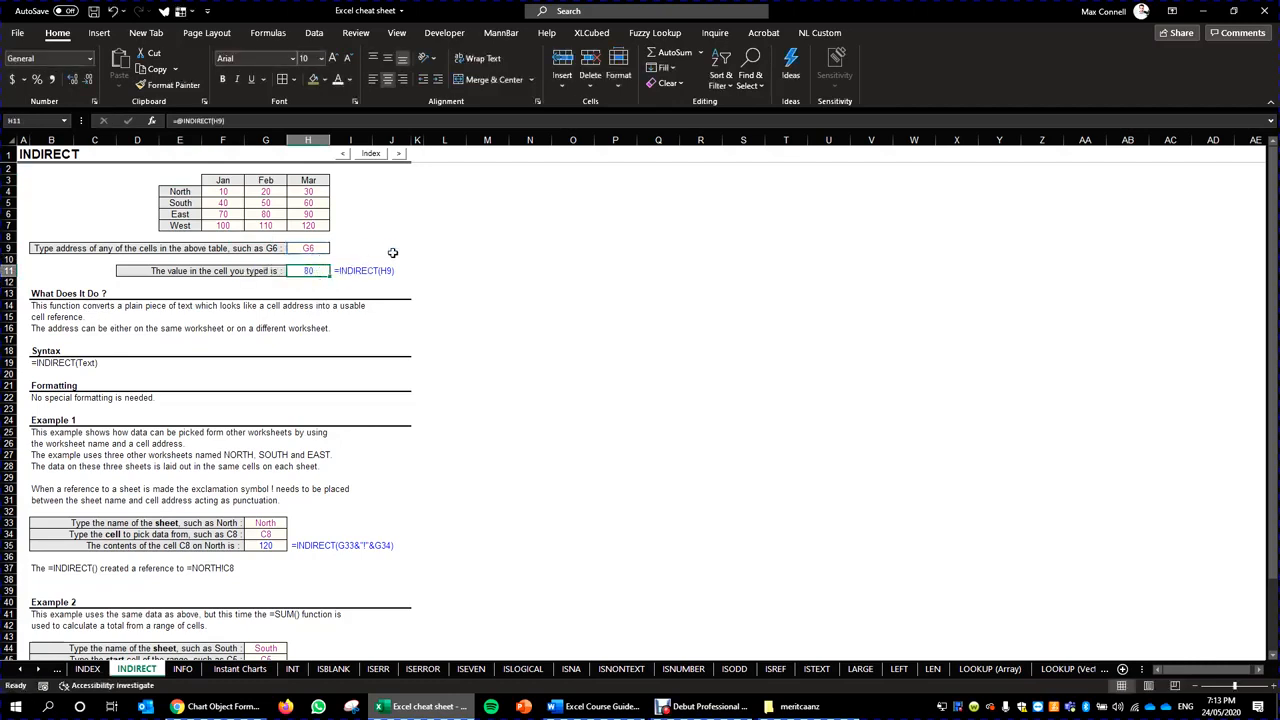
Re-enter the formula in H11 as =INDIRECT(H9), pointing to the typed cell address, and review it.
type("=indirect(")
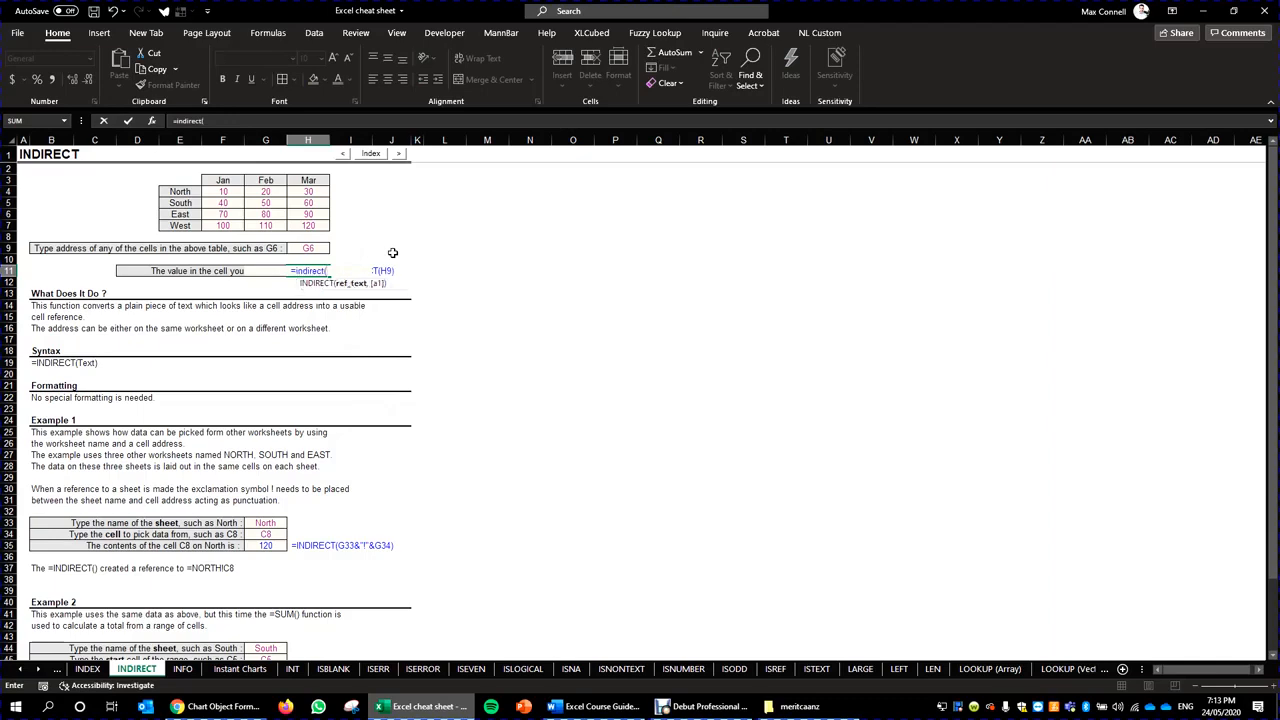
key("Up")
key("Up")
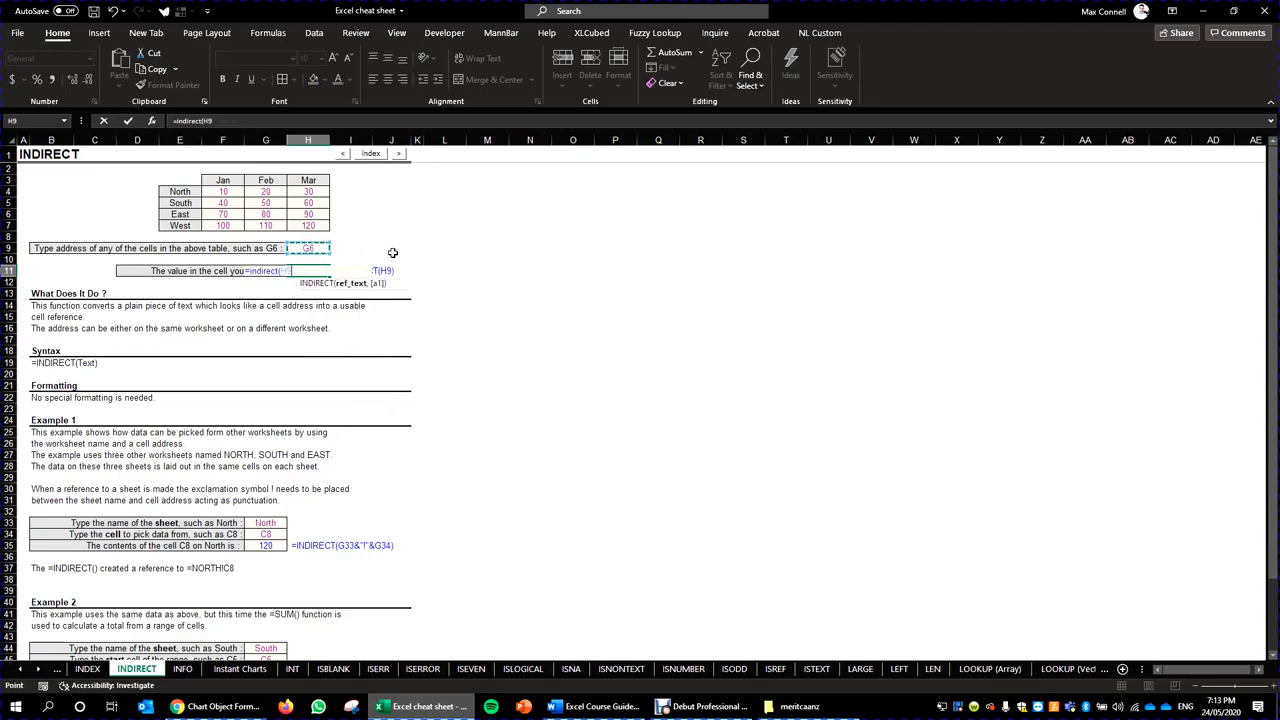
key("Return")
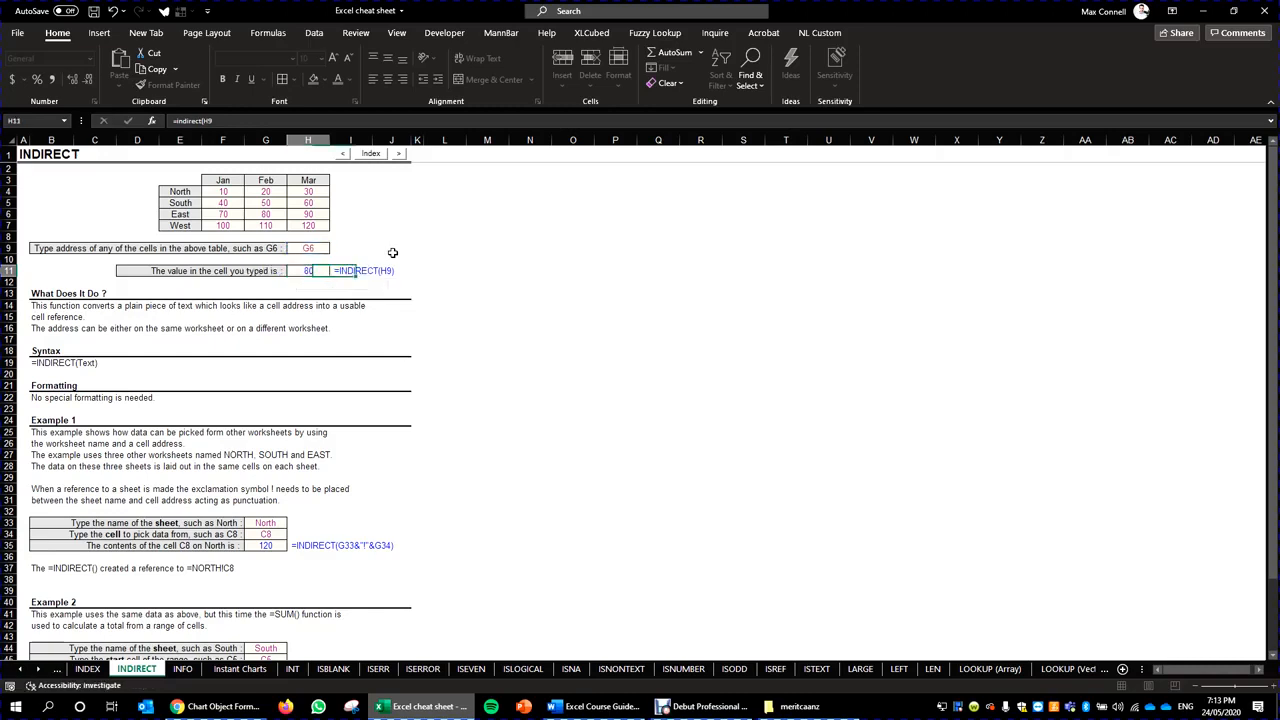
double_click(305, 271)
key("Escape")
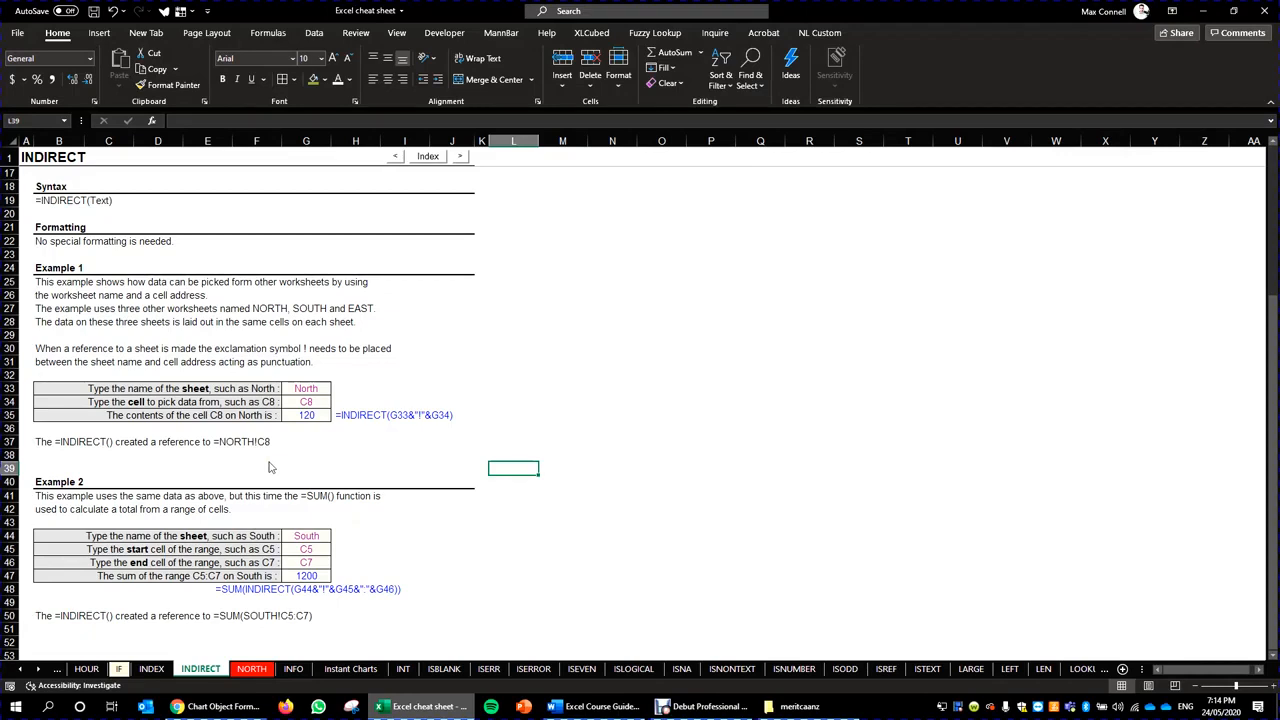
View the data in C5:F8 on the NORTH sheet, then return to Example 1's sheet-name cell G33 on INDIRECT.
left_click(254, 671)
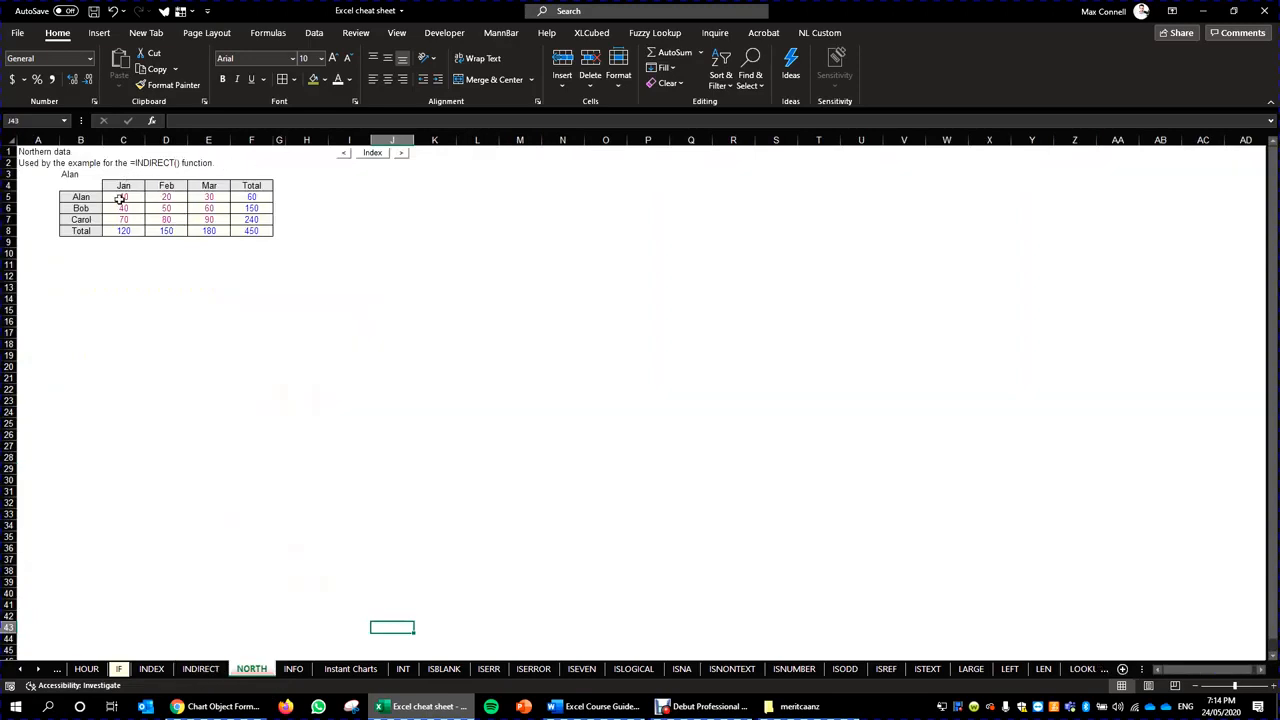
left_click_drag(120, 199, 271, 246)
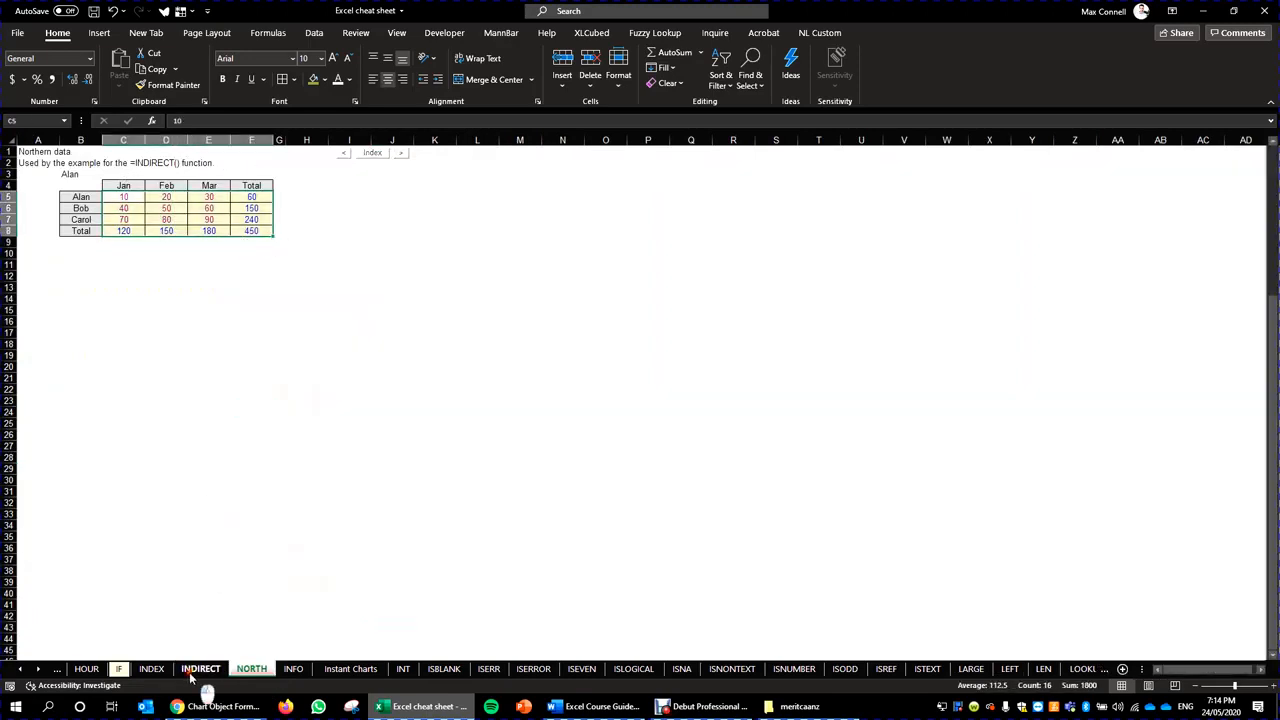
left_click(195, 671)
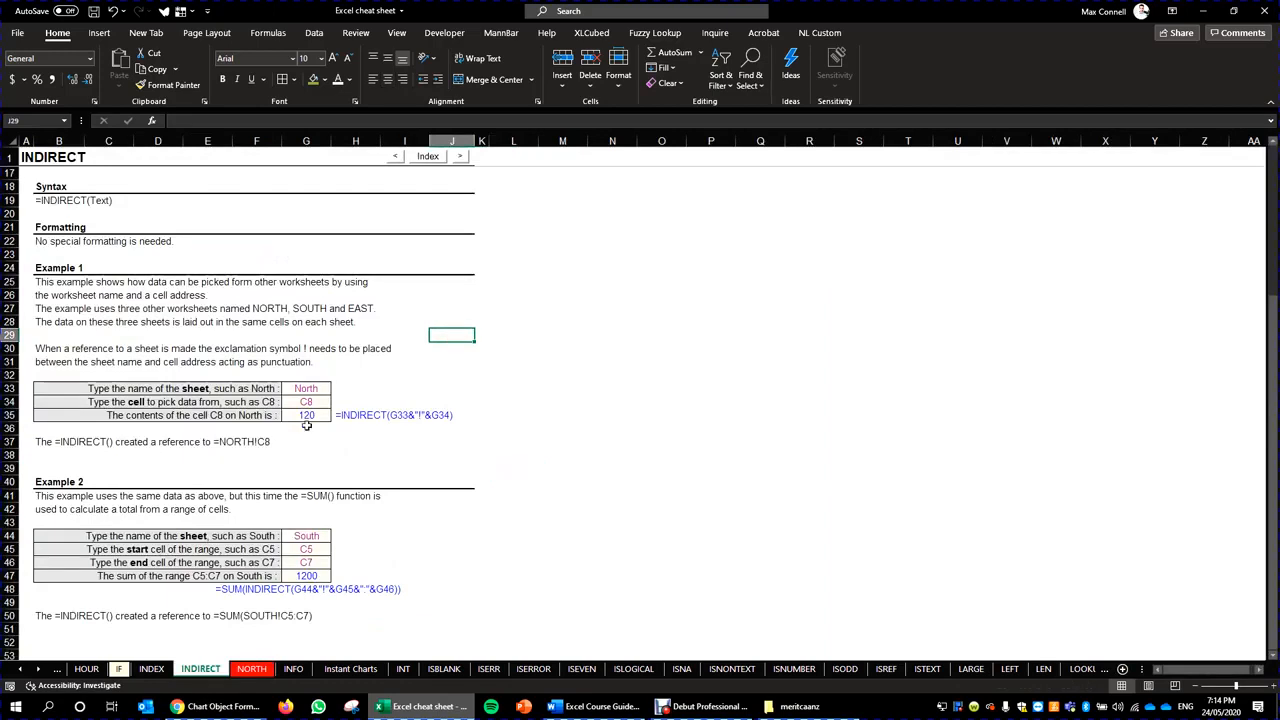
left_click(306, 388)
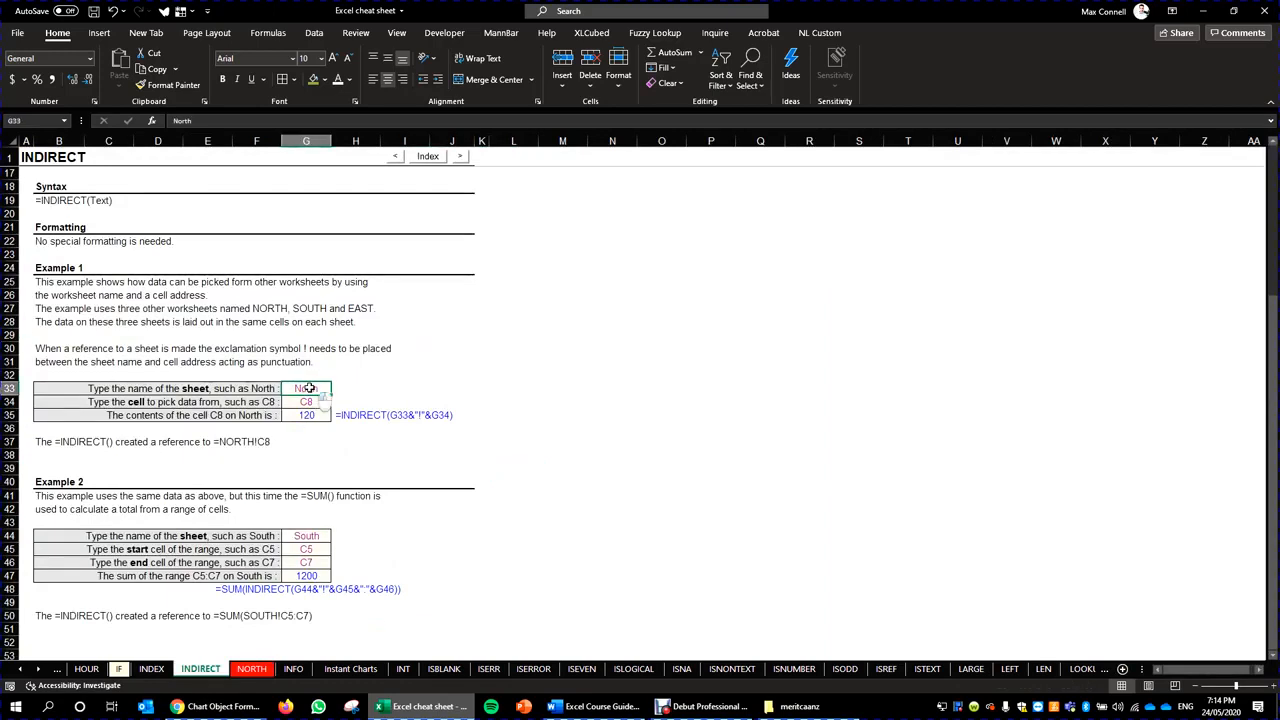
Examine Example 1's sheet name, cell address and the INDIRECT formula in G35, including its "!" separator, leaving the formula unedited.
left_click(103, 391)
left_click(319, 402)
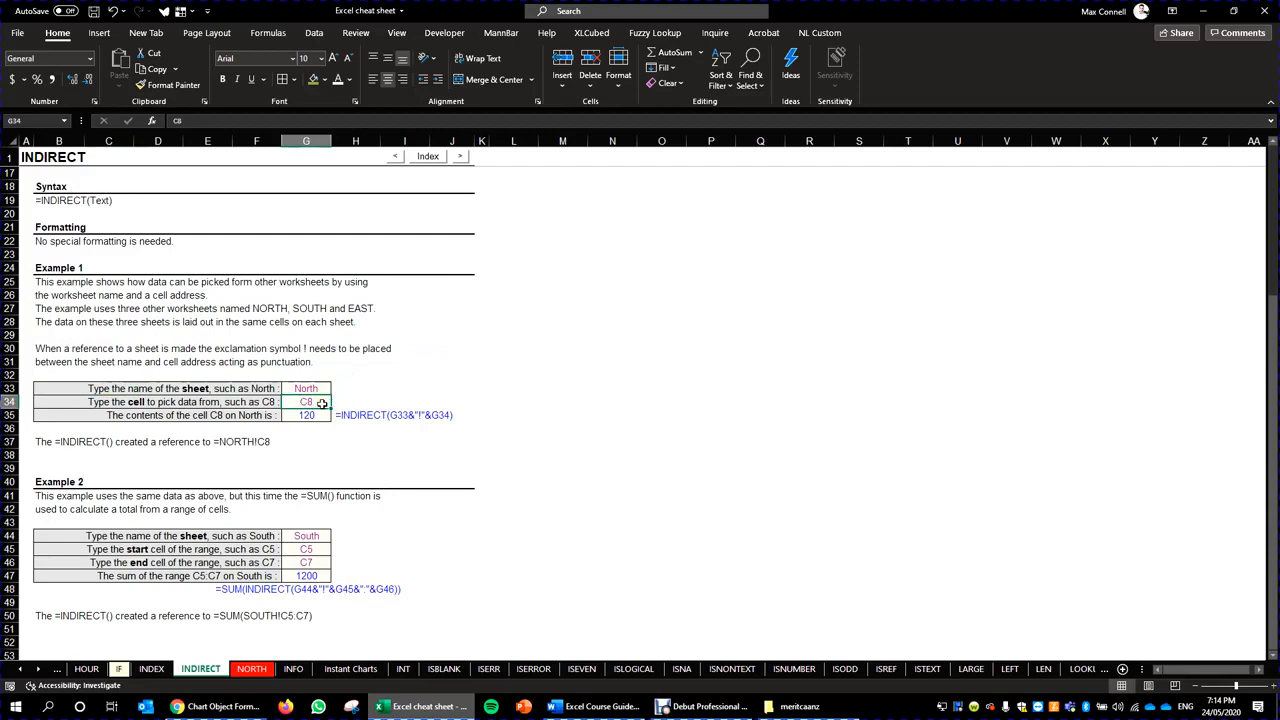
left_click(308, 415)
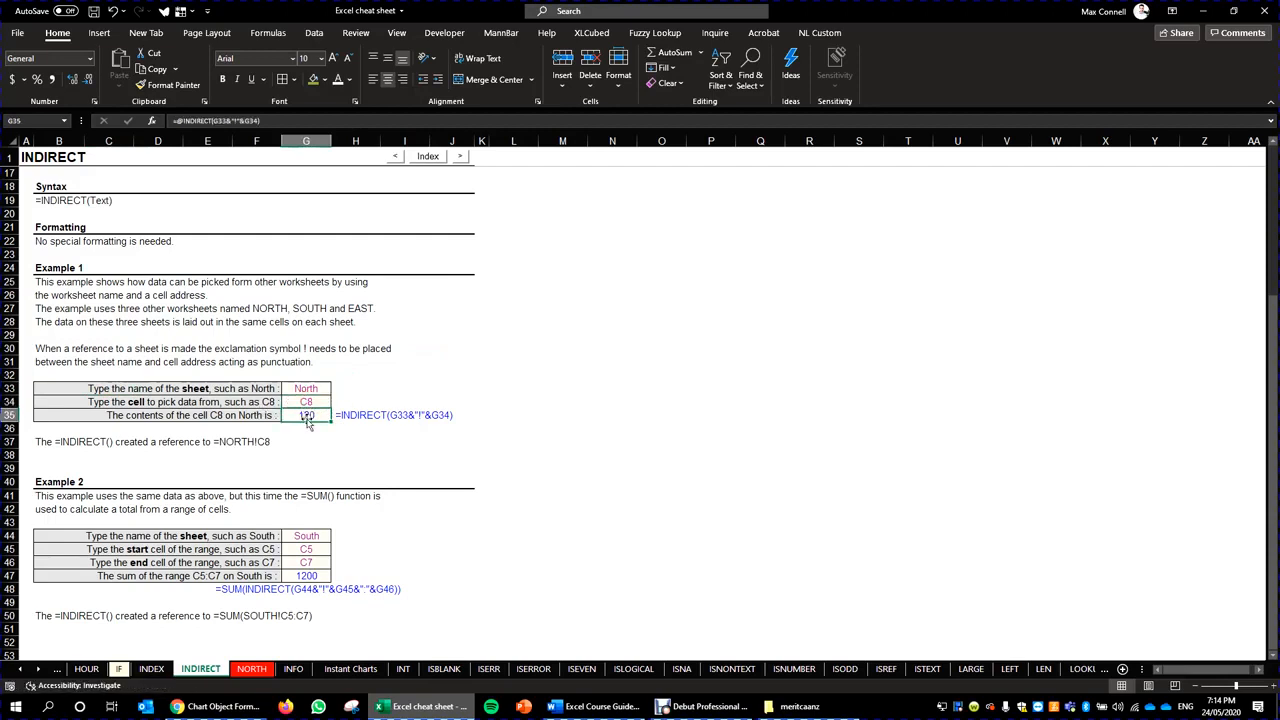
double_click(306, 418)
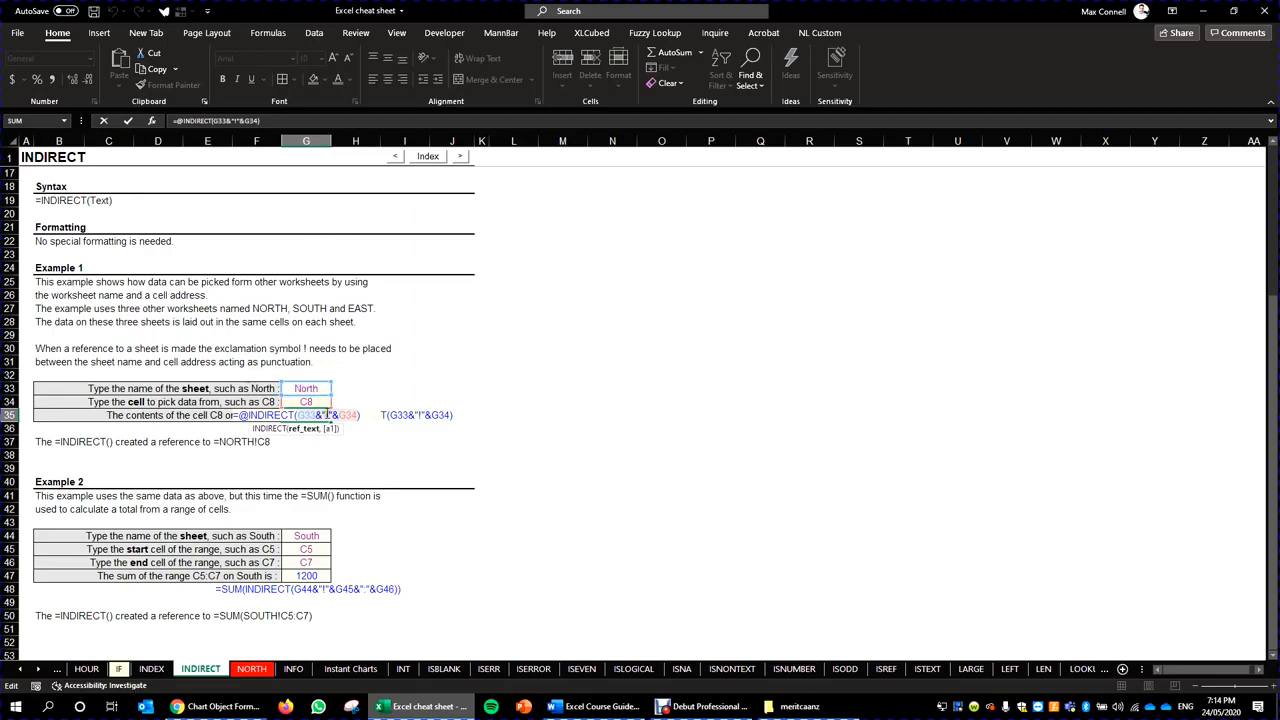
left_click_drag(333, 414, 318, 412)
key("Escape")
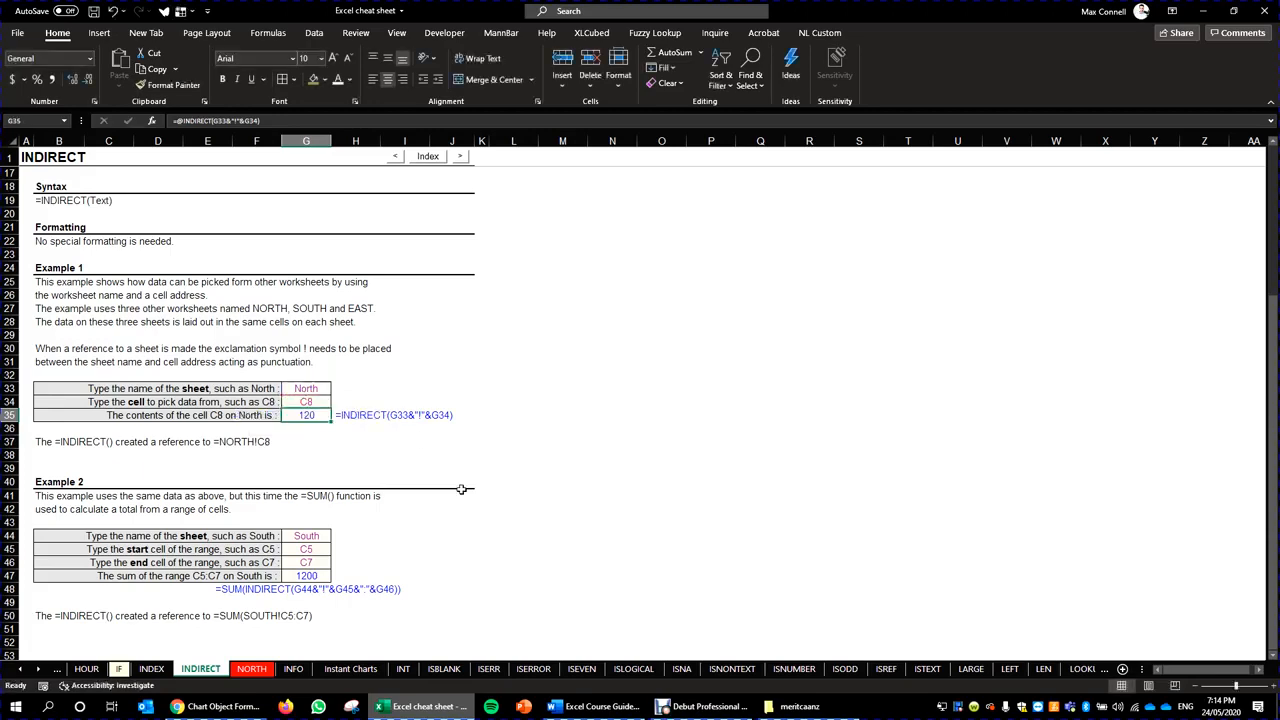
Enter a direct reference to cell F5 of the NORTH sheet in G37, as =NORTH!F5.
left_click(319, 440)
type("=")
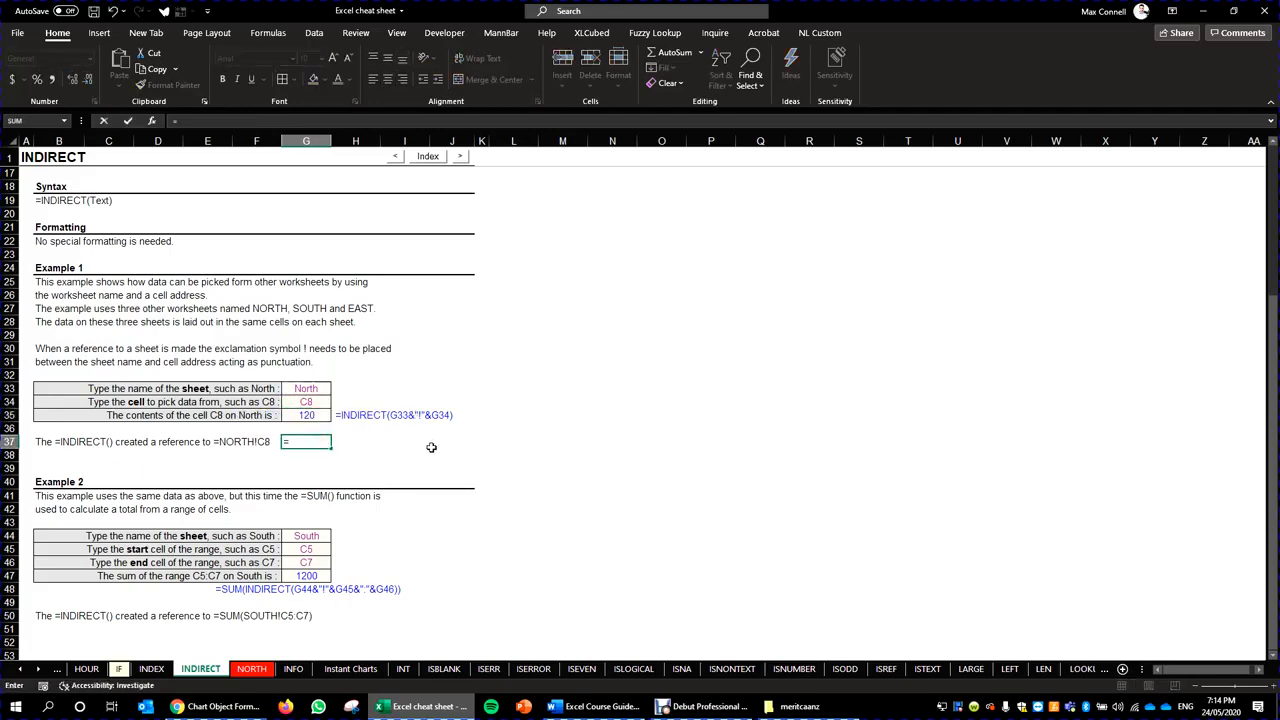
left_click(252, 669)
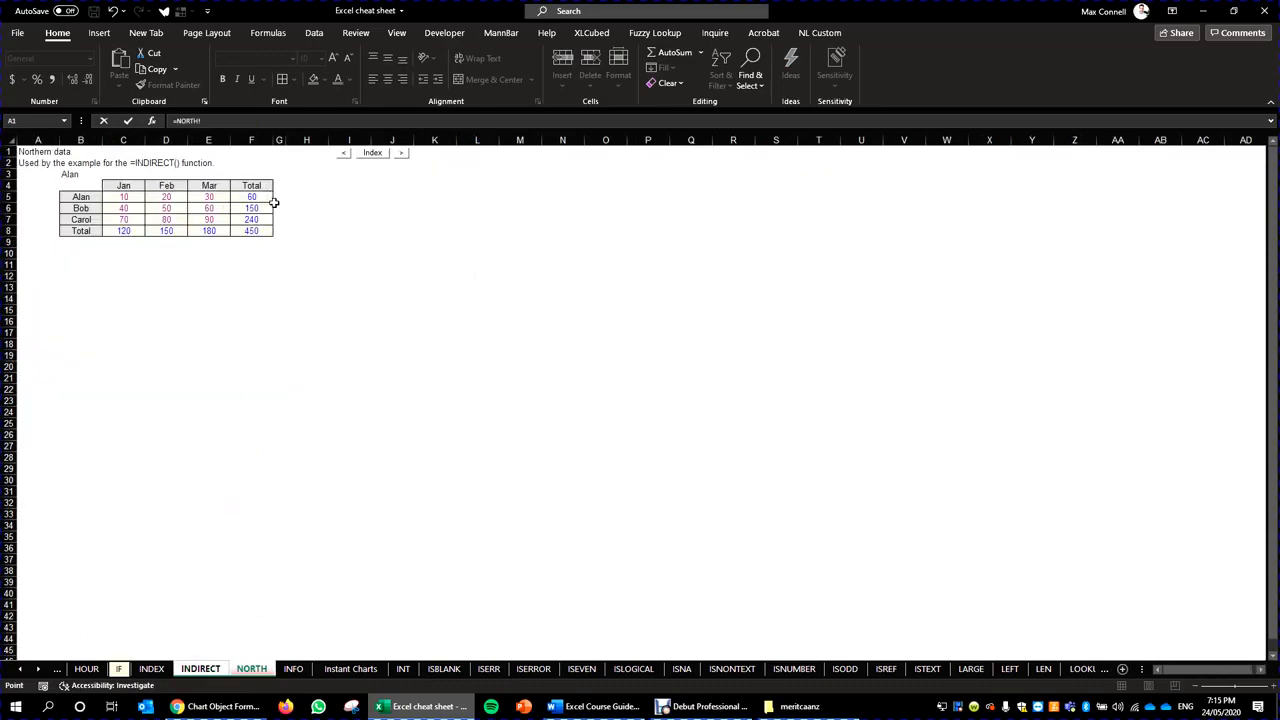
left_click(252, 198)
key("Return")
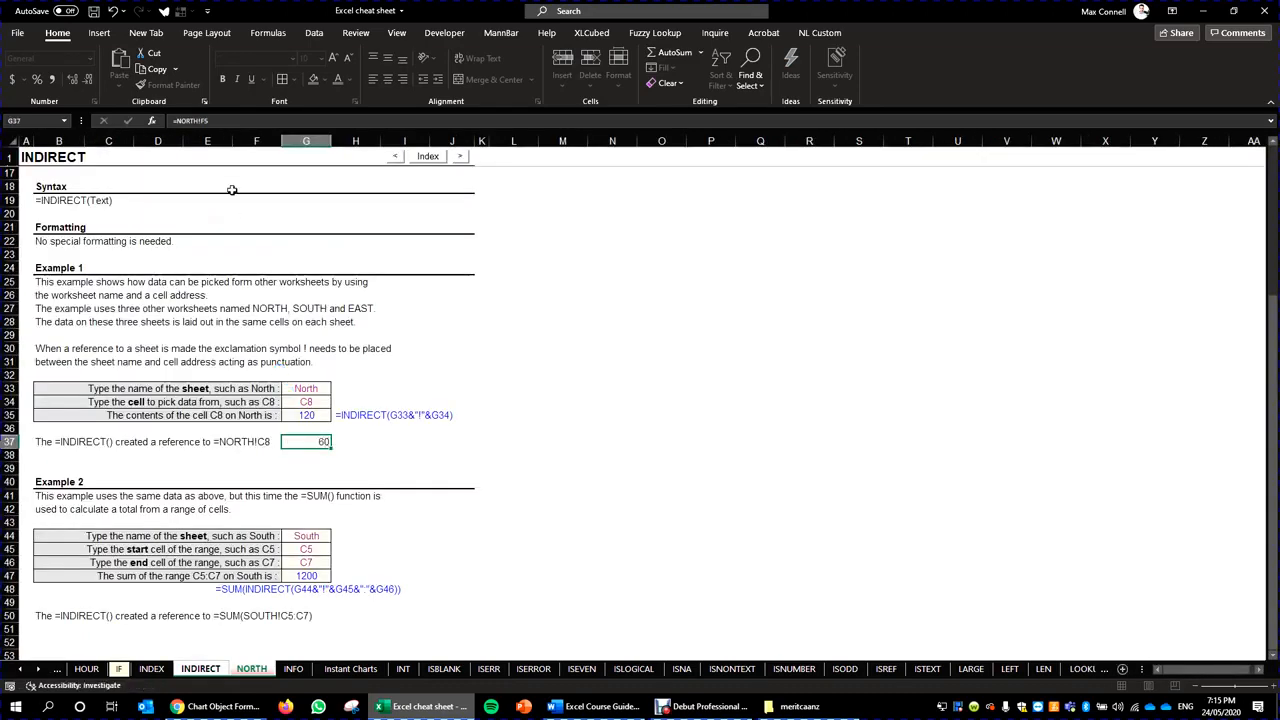
Inspect G37's direct reference, follow it to its source on NORTH and back, and compare it with the INDIRECT formula in G35.
left_click(222, 120)
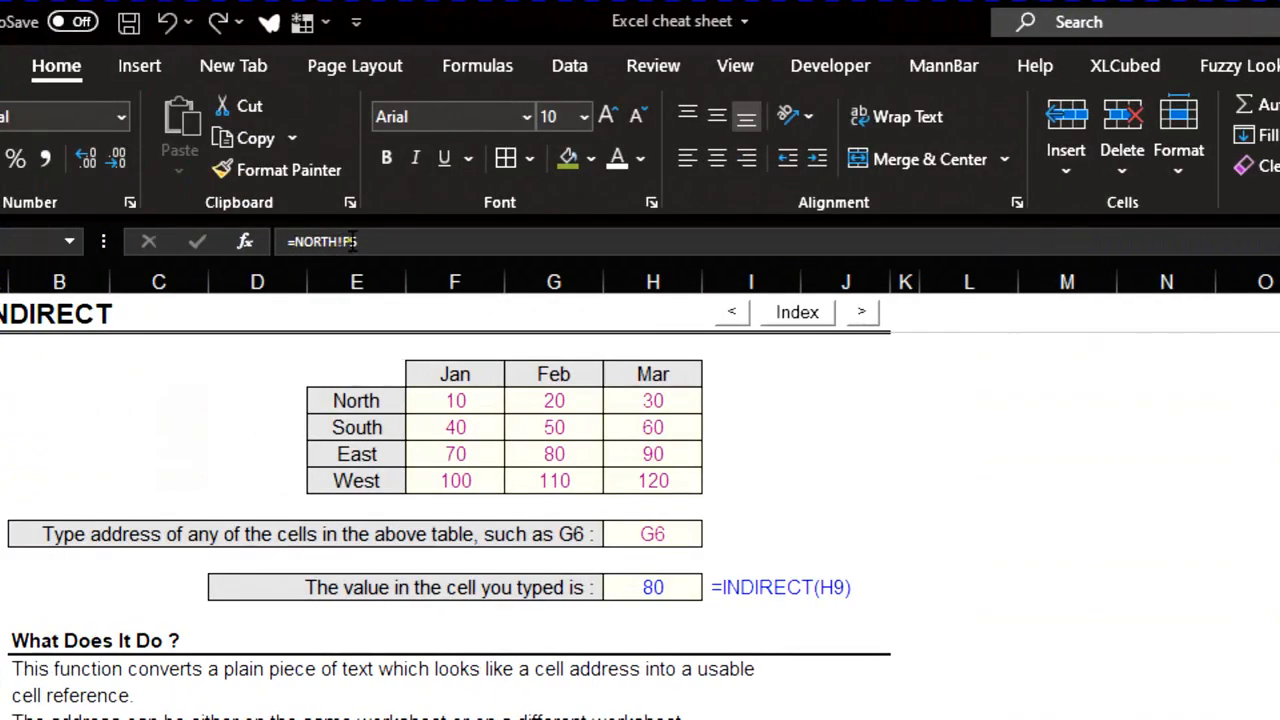
left_click(372, 241)
left_click(484, 580)
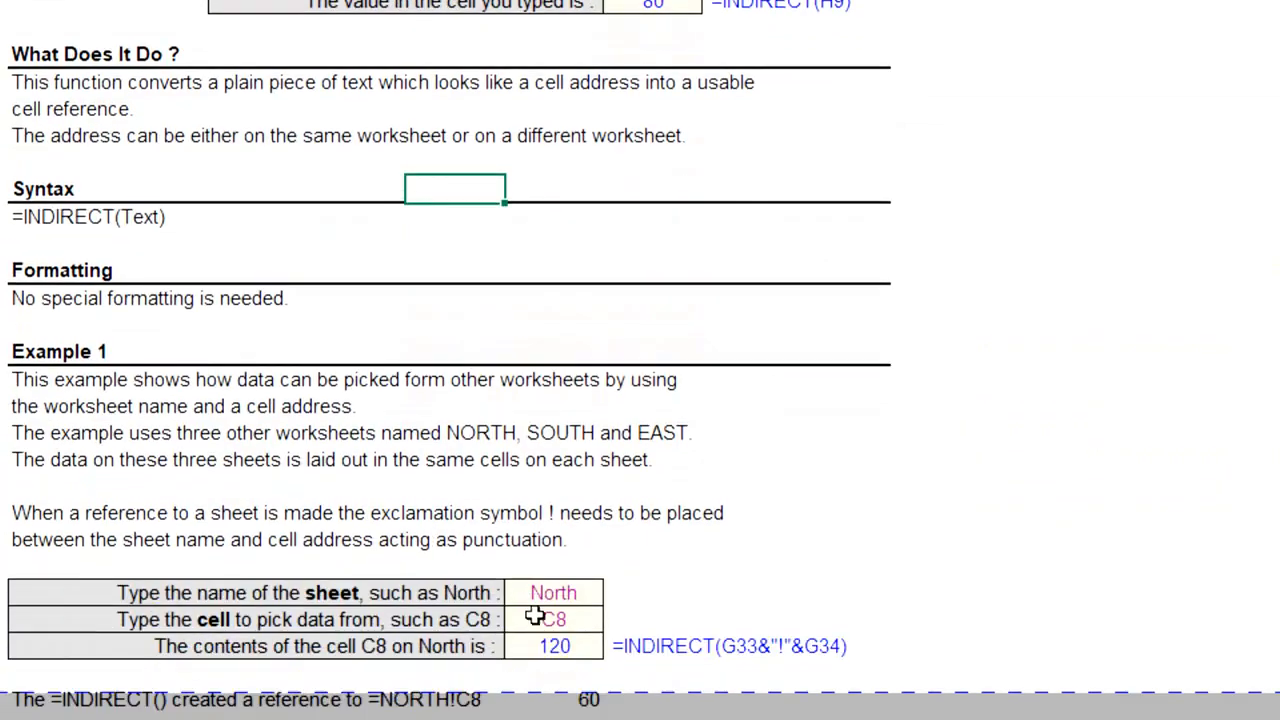
left_click(576, 576)
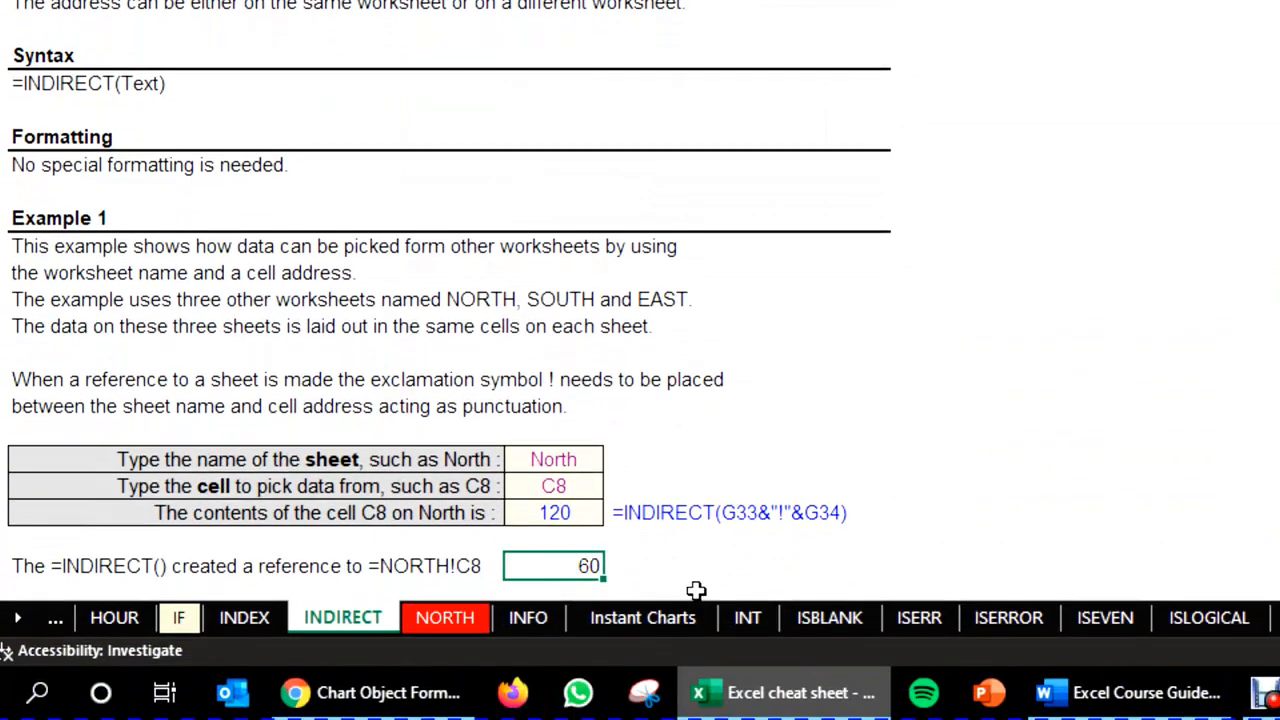
key("ctrl+[")
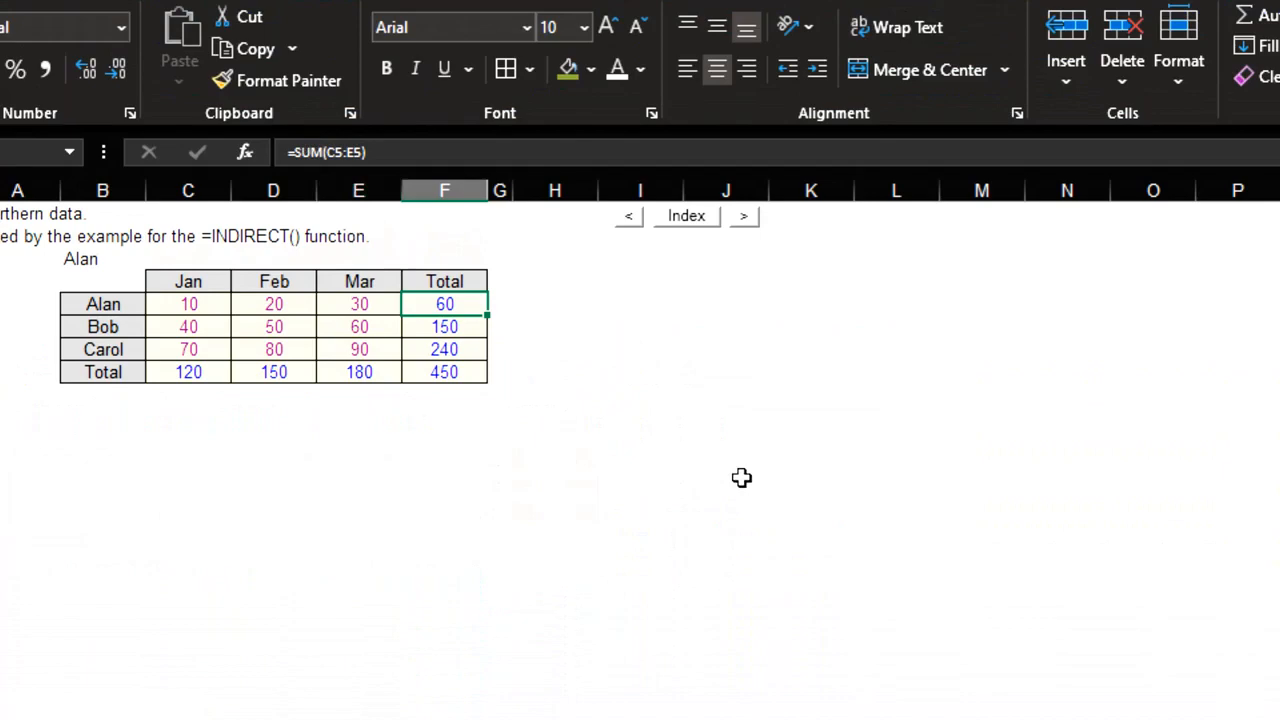
key("F5")
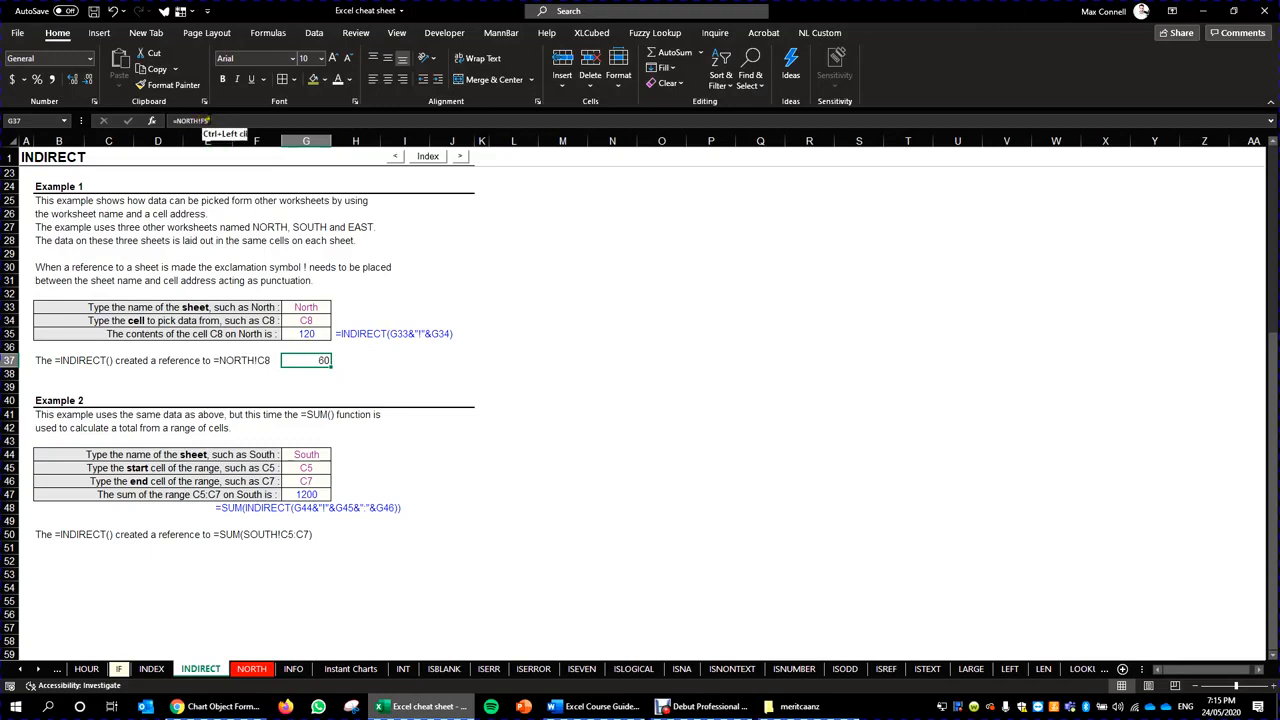
double_click(314, 334)
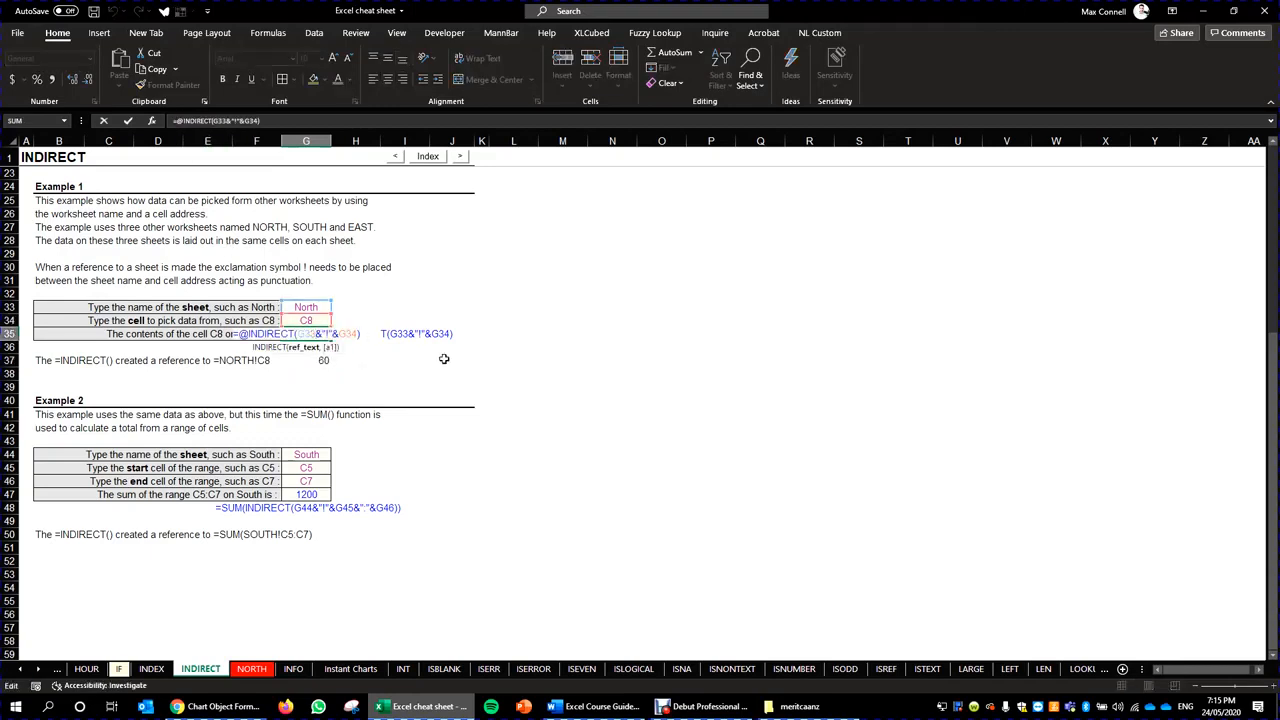
key("Escape")
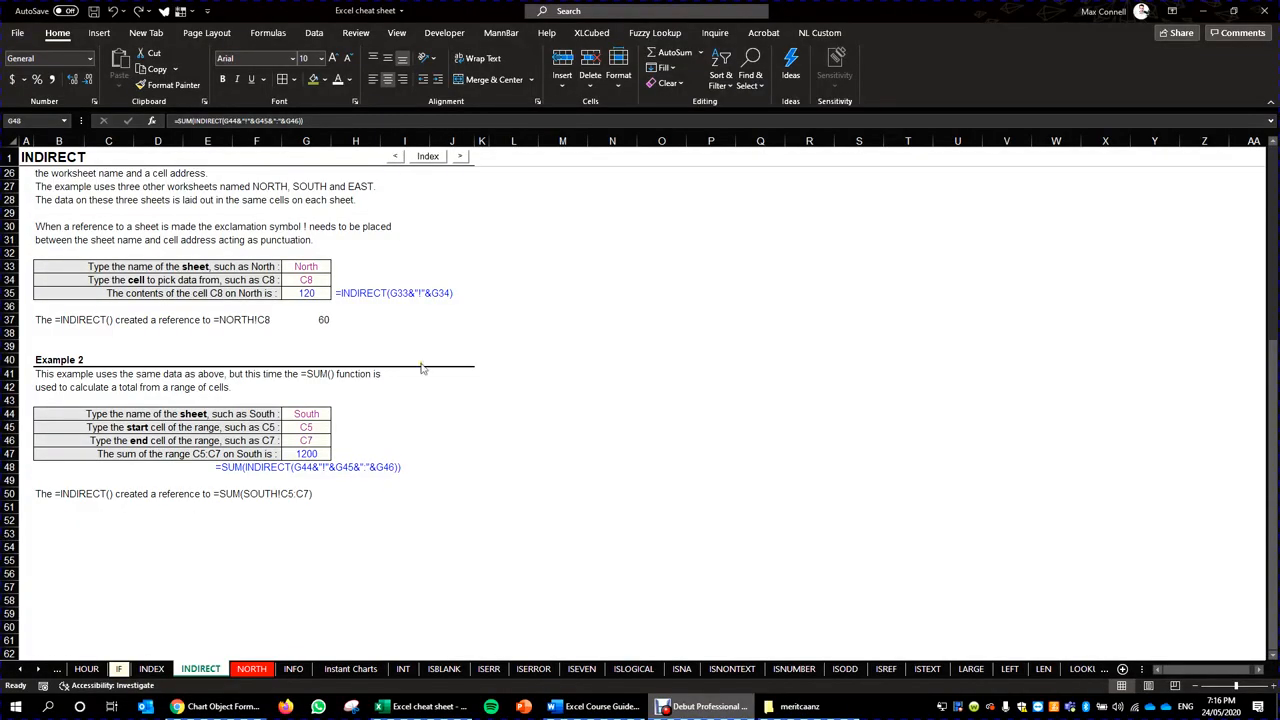
Examine Example 2's SUM and INDIRECT formula text in row 48 and the equivalent range reference described in row 50.
left_click(240, 463)
left_click(348, 459)
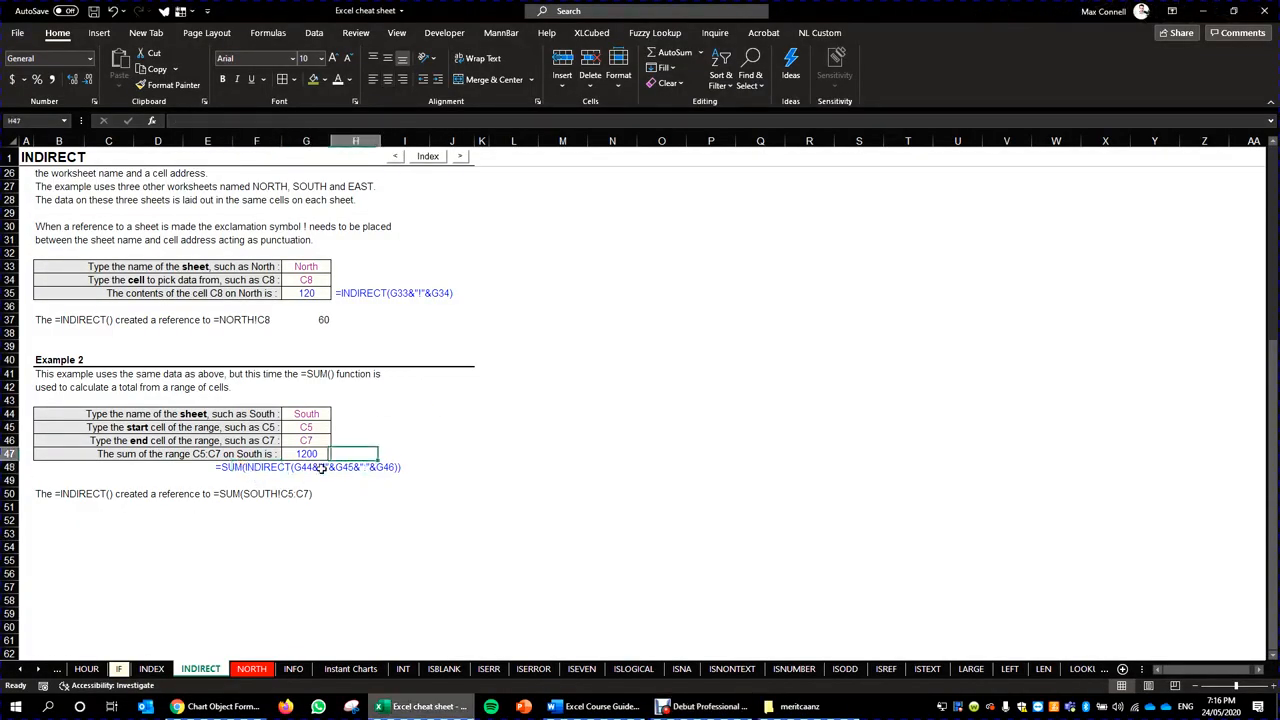
left_click(336, 465)
left_click(312, 466)
left_click(230, 466)
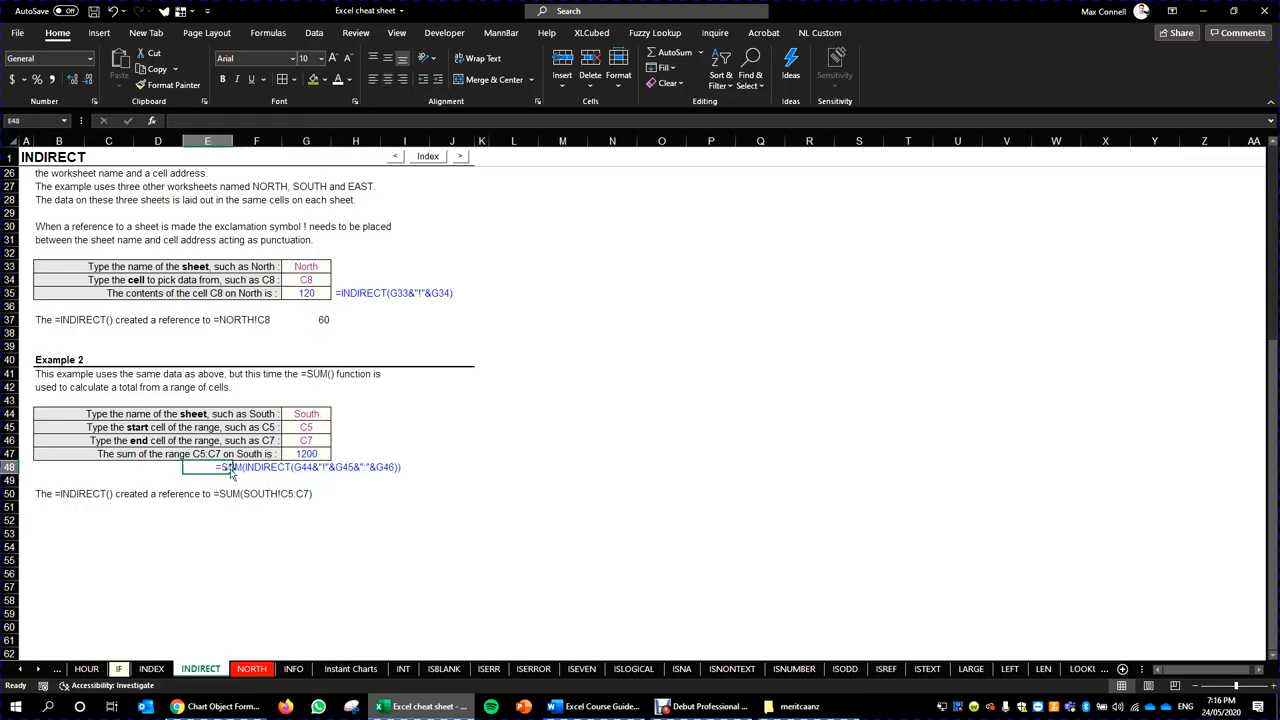
left_click(298, 467)
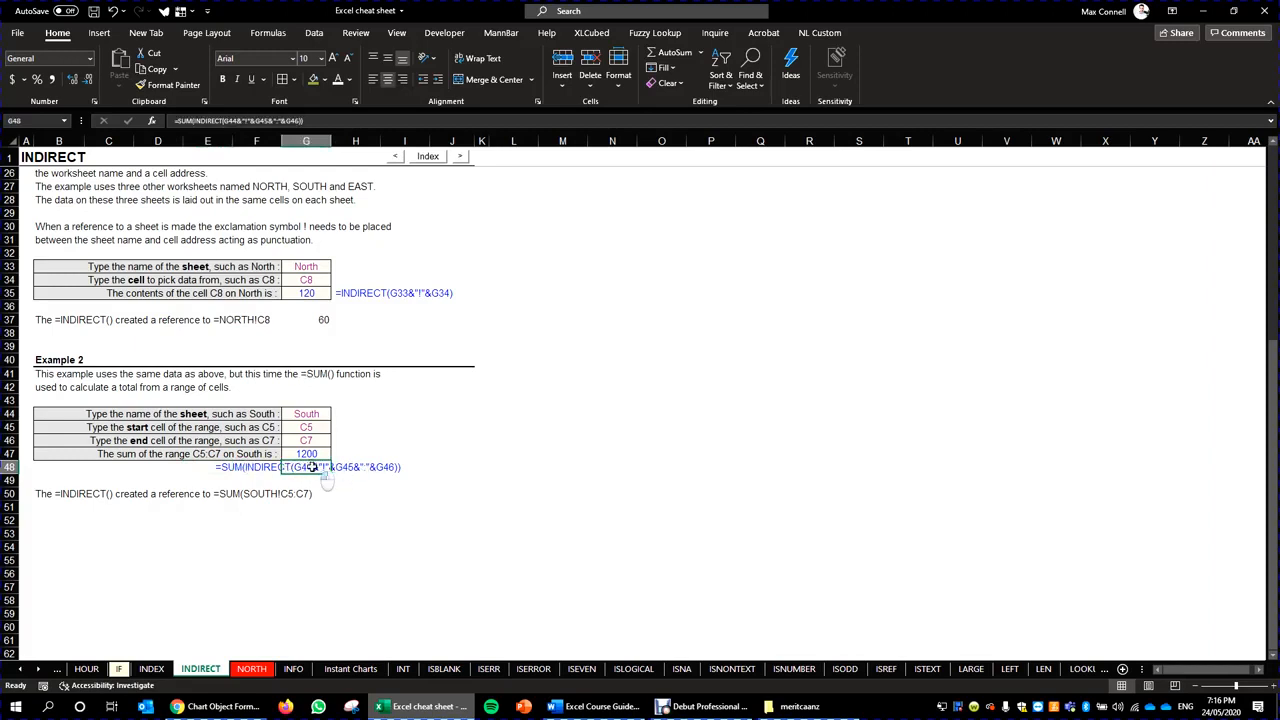
double_click(321, 469)
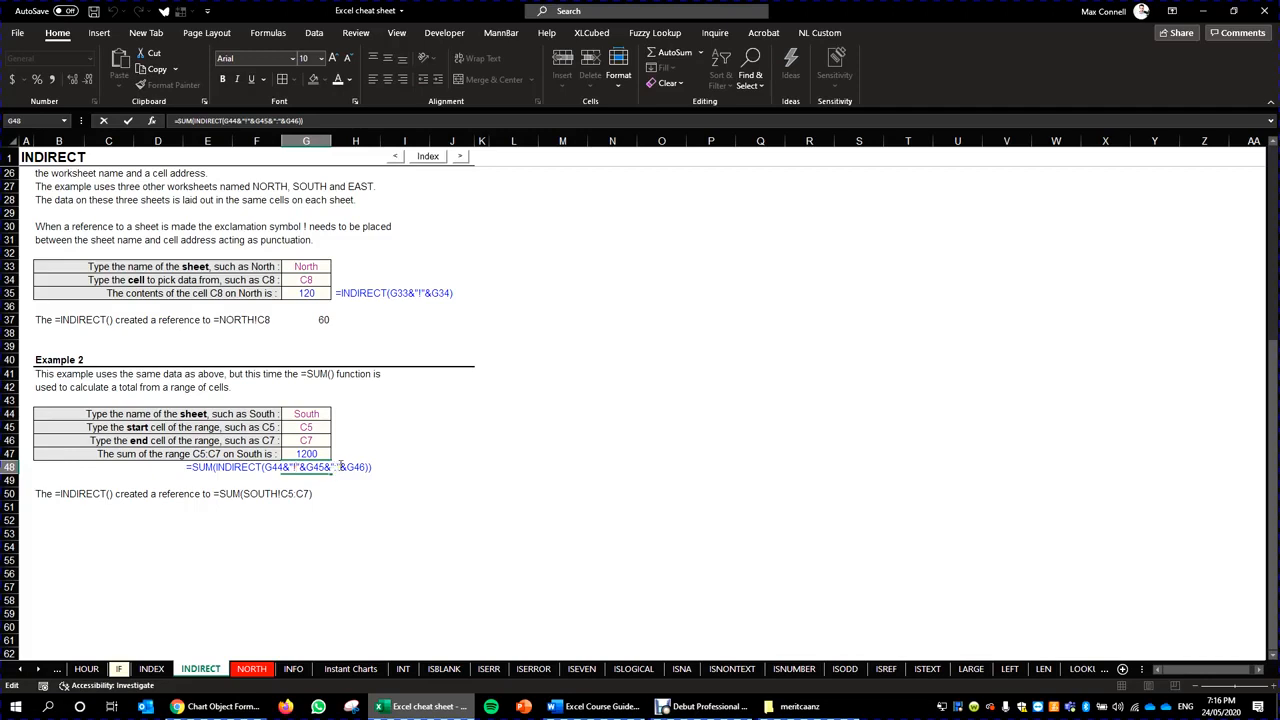
left_click_drag(330, 467, 361, 469)
key("Escape")
left_click(52, 494)
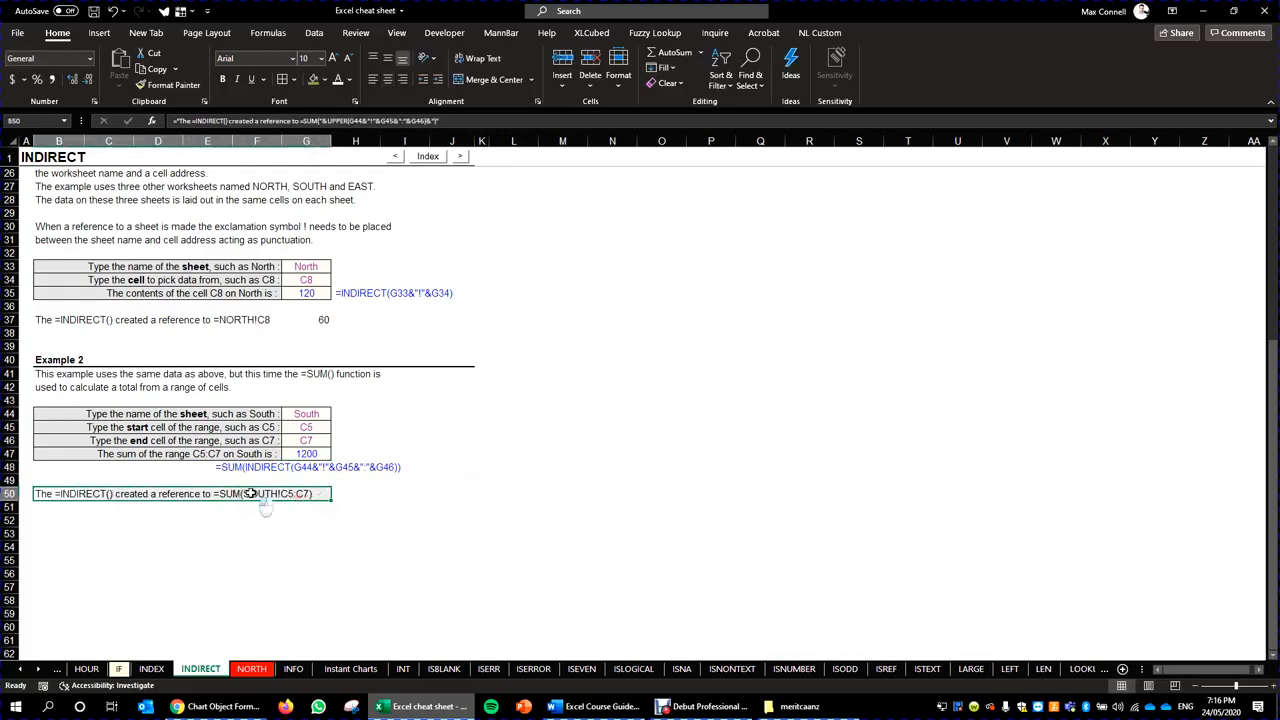
left_click(257, 493)
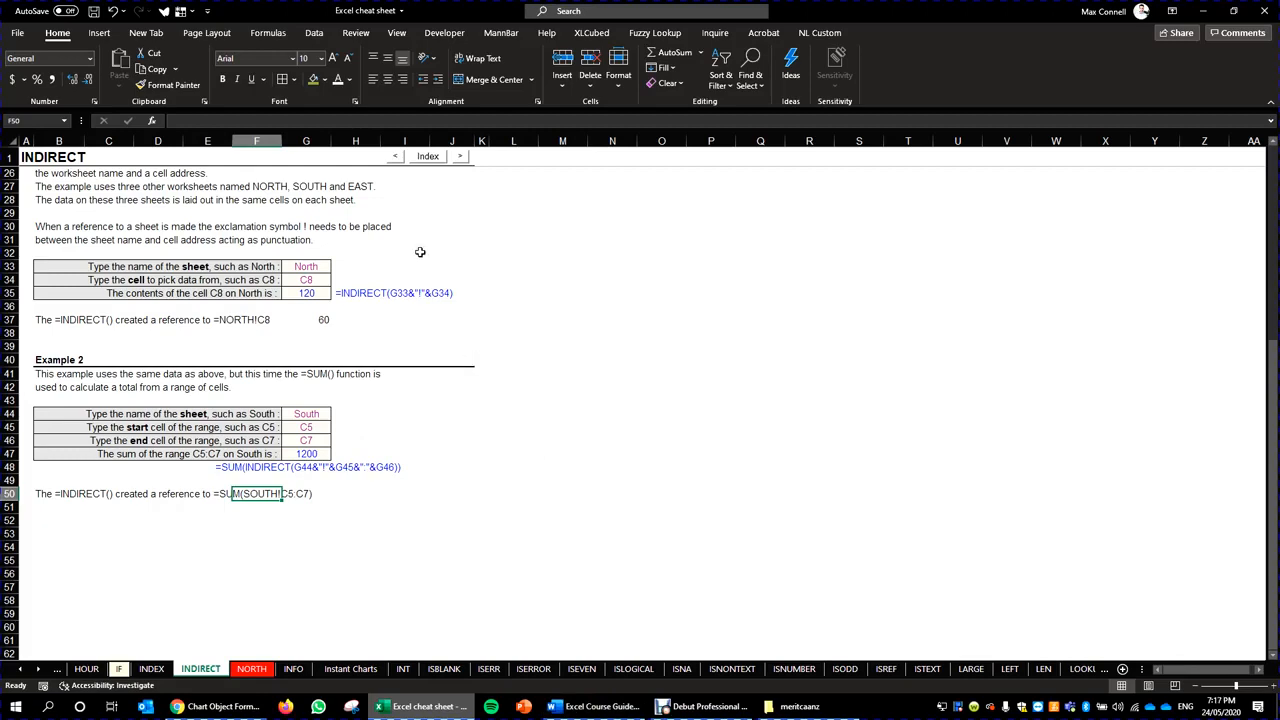
Switch to the Excel Course Guide in Word to check the unit topics beside the INDIRECT sheet.
left_click(612, 707)
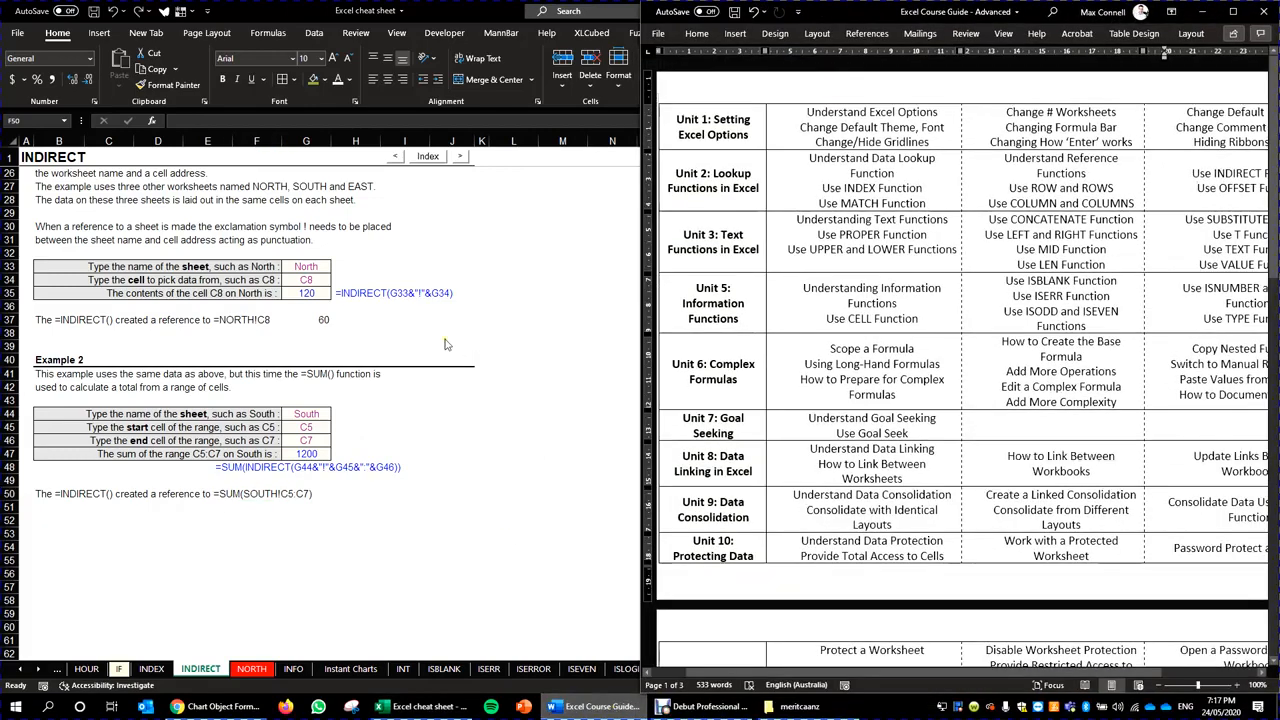
left_click(430, 350)
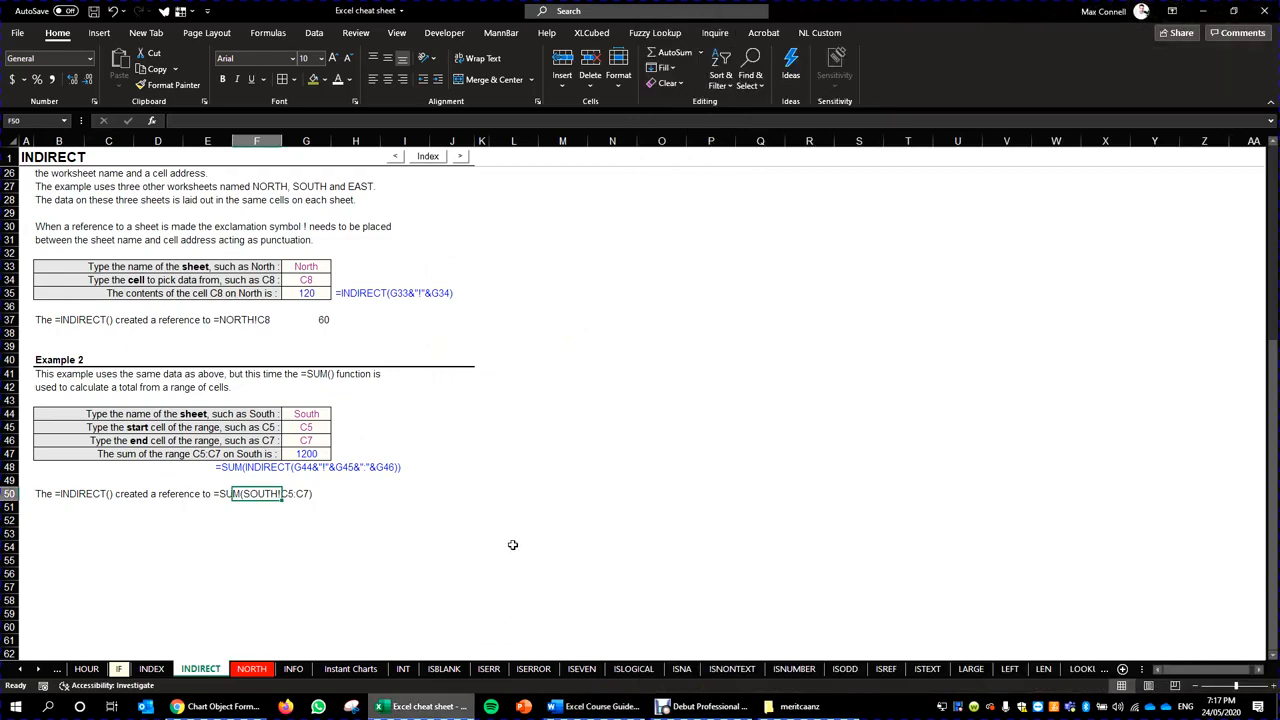
left_click(596, 706)
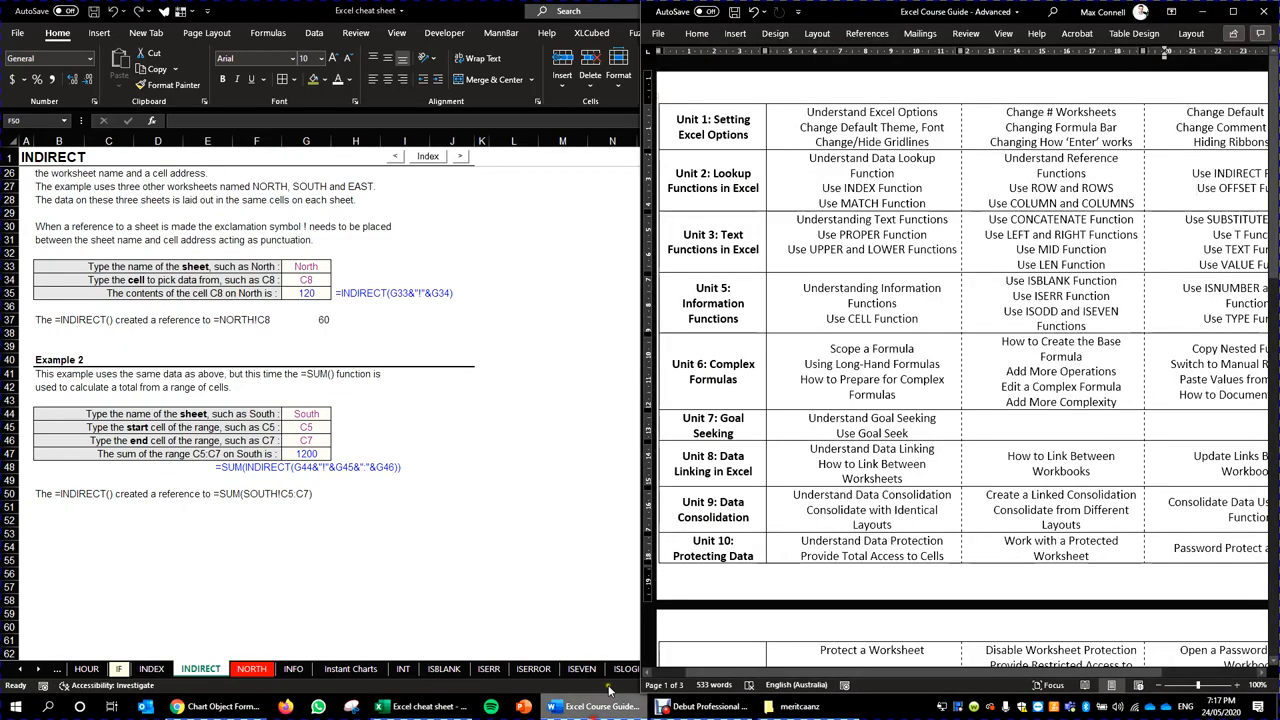